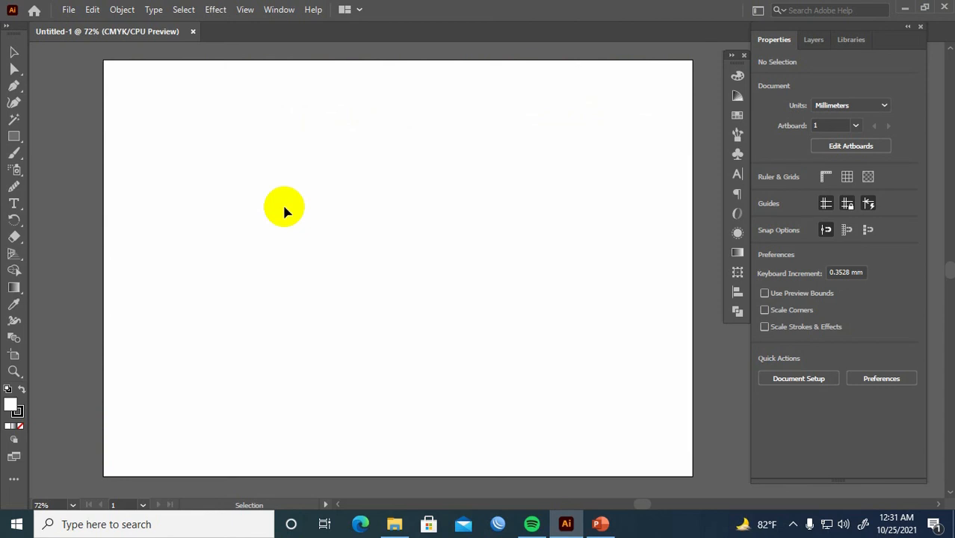
Place the Beats Electronics logo PNG from the Class 10-11 folder onto the artboard
click(394, 524)
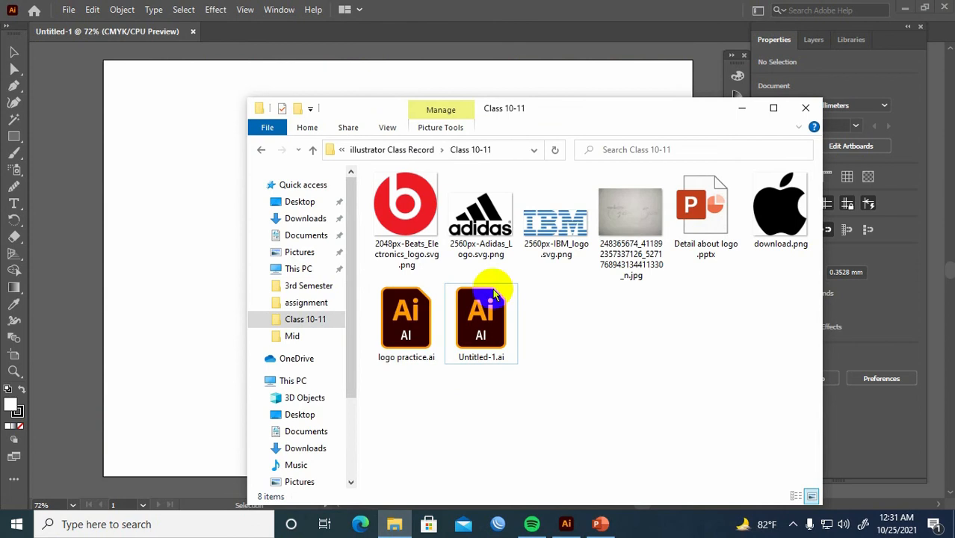
drag(516, 108, 673, 97)
click(564, 196)
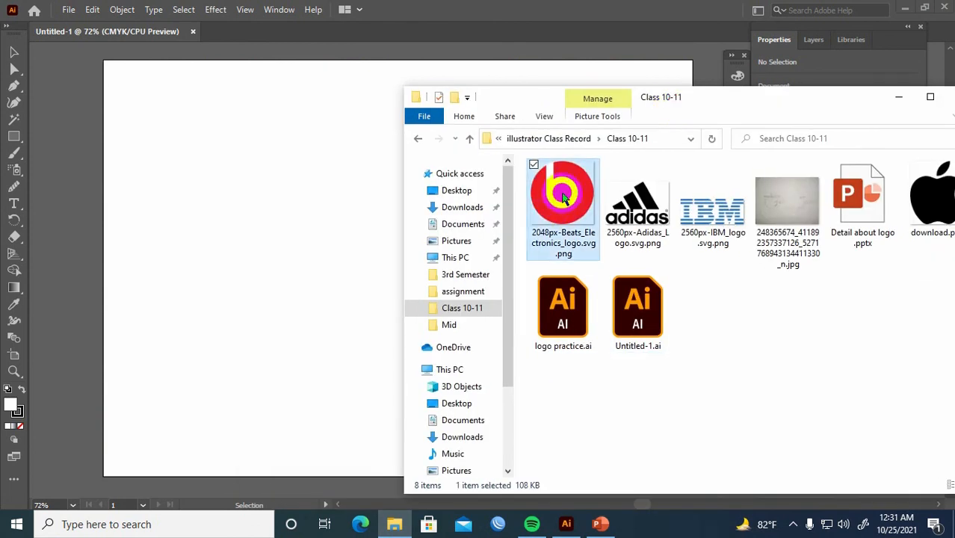
drag(564, 196, 256, 218)
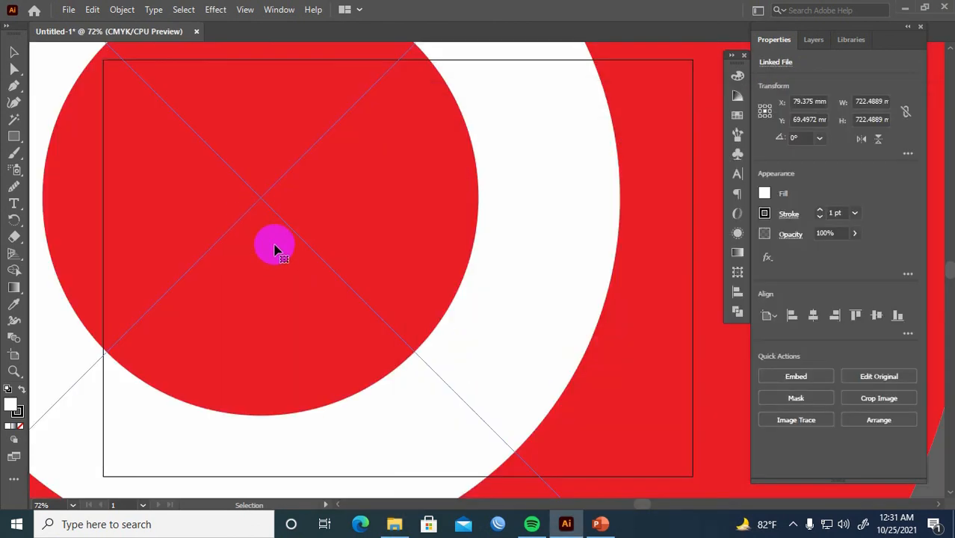
Scale the placed Beats logo down proportionally about its centre to about 93.5 mm wide so it fits the artboard
key(ctrl+minus)
key(ctrl+minus)
key(ctrl+minus)
key(ctrl+minus)
key(ctrl+minus)
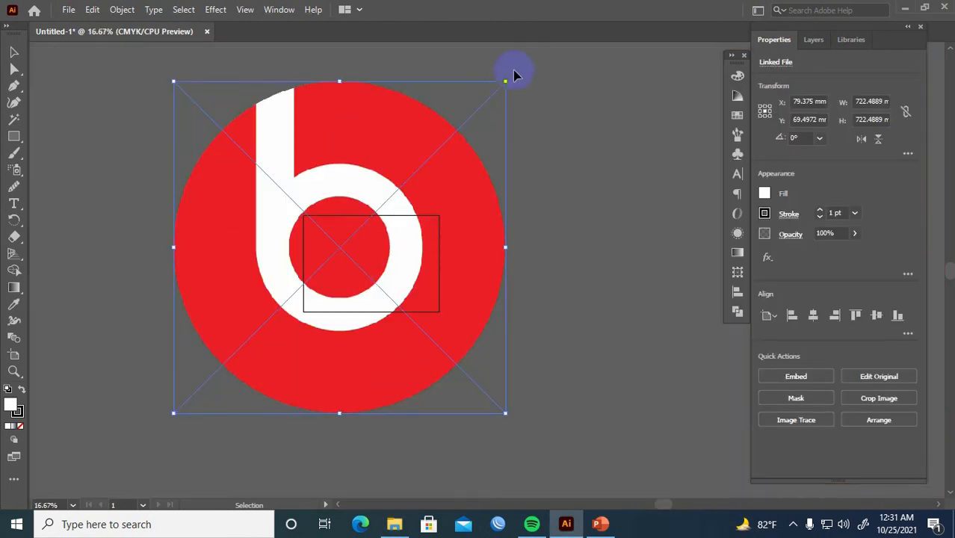
drag(512, 72, 359, 243)
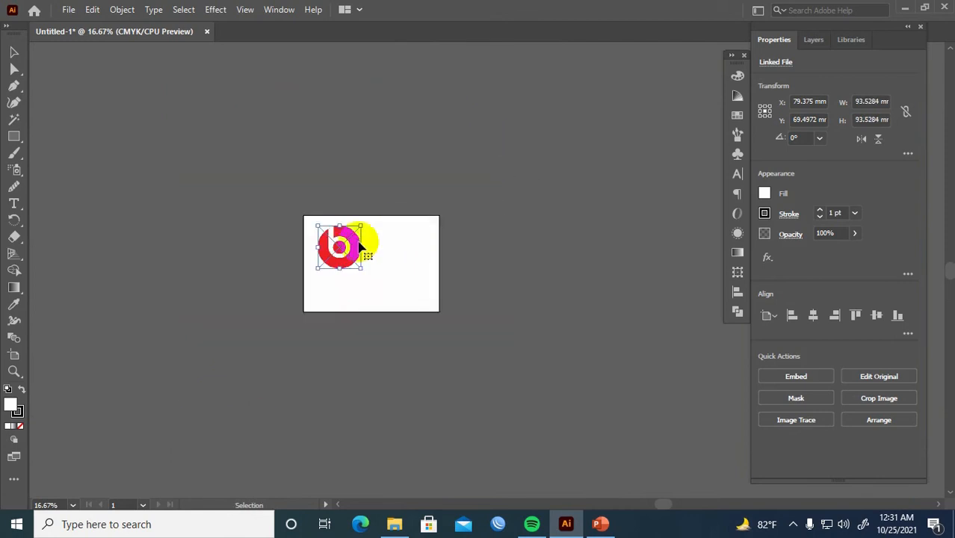
scroll(359, 244, up, 5)
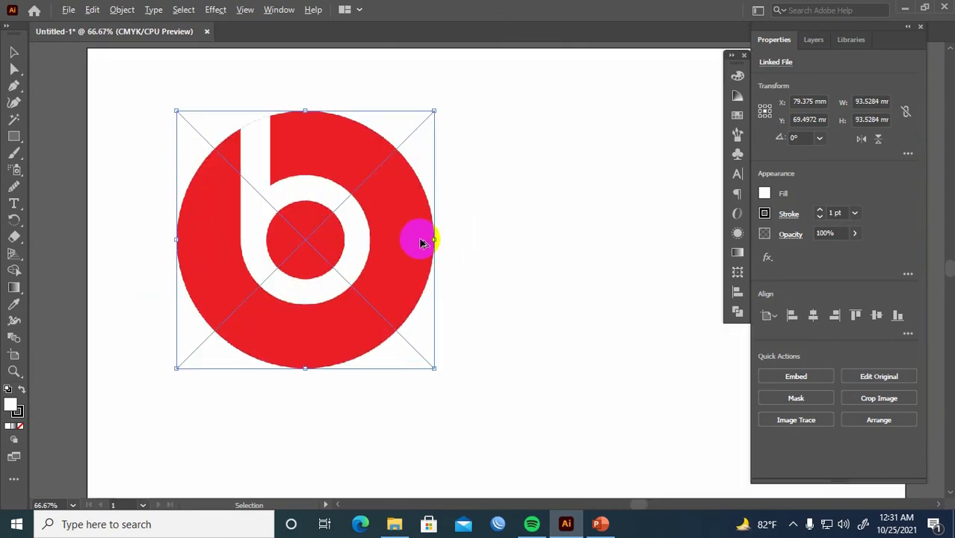
Scale the Beats logo to about 67 mm wide and move it near the artboard's upper-left corner
drag(350, 98, 315, 160)
key(ctrl+z)
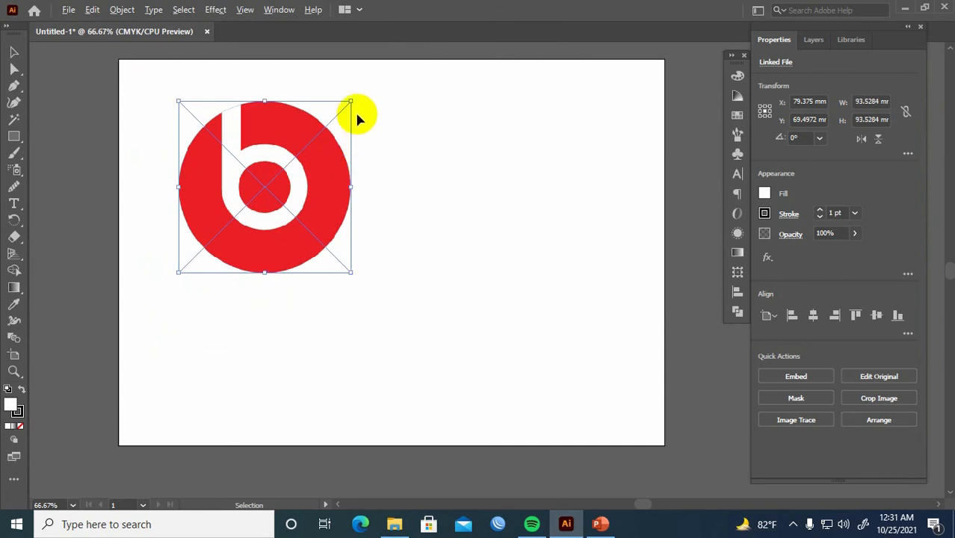
drag(349, 99, 304, 154)
key(ctrl+z)
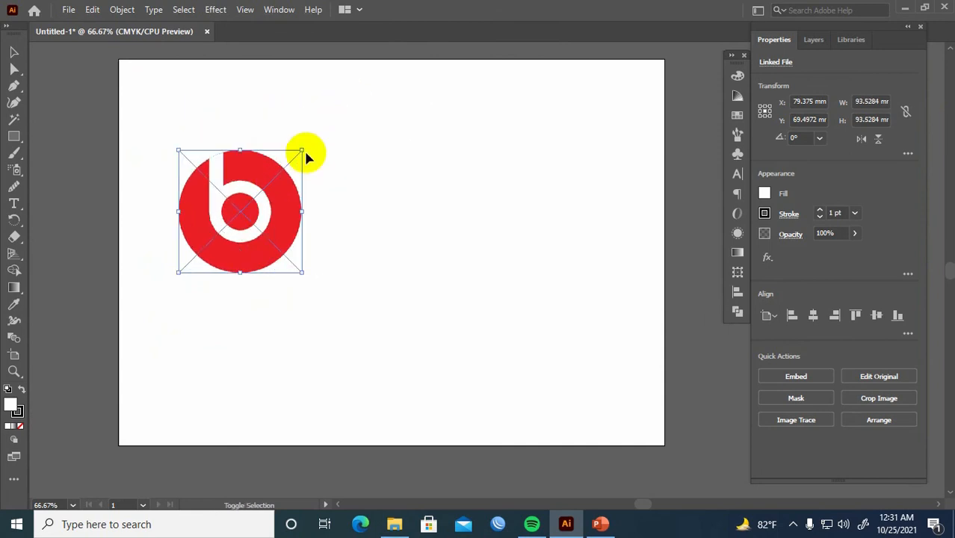
drag(247, 209, 231, 152)
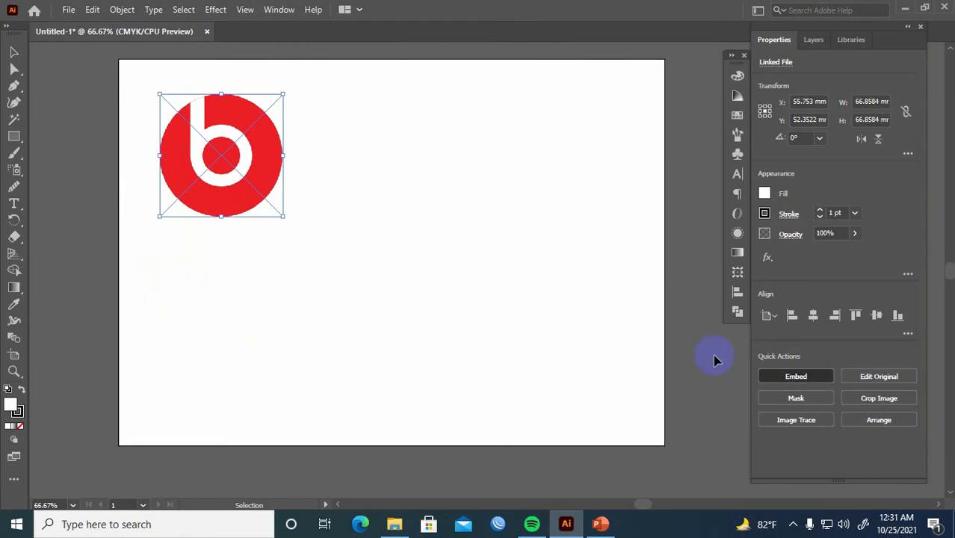
Embed the linked Beats logo image in the document and lock it in place
click(340, 222)
click(245, 182)
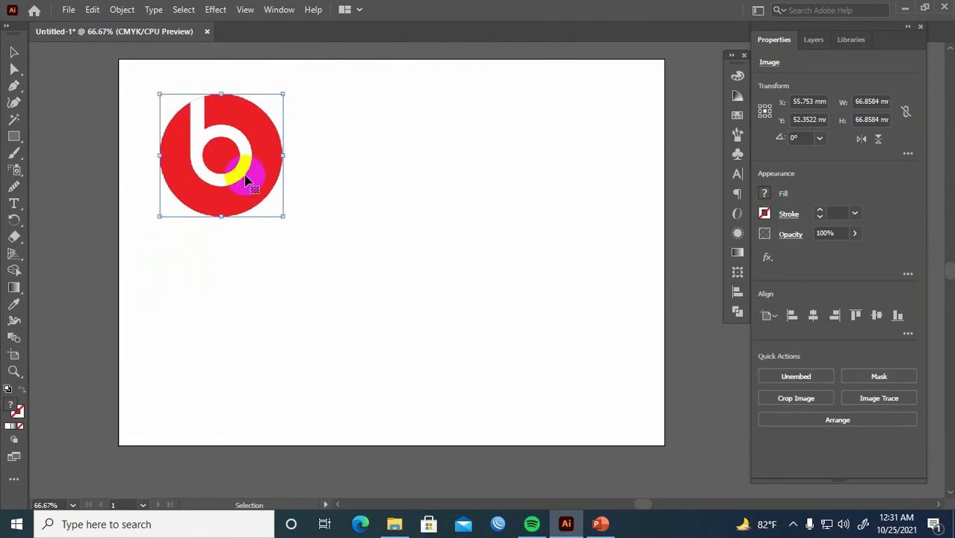
key(ctrl+2)
Examine the reference logo's outer circle, inner ring and vertical stem
key(space)
drag(350, 243, 341, 266)
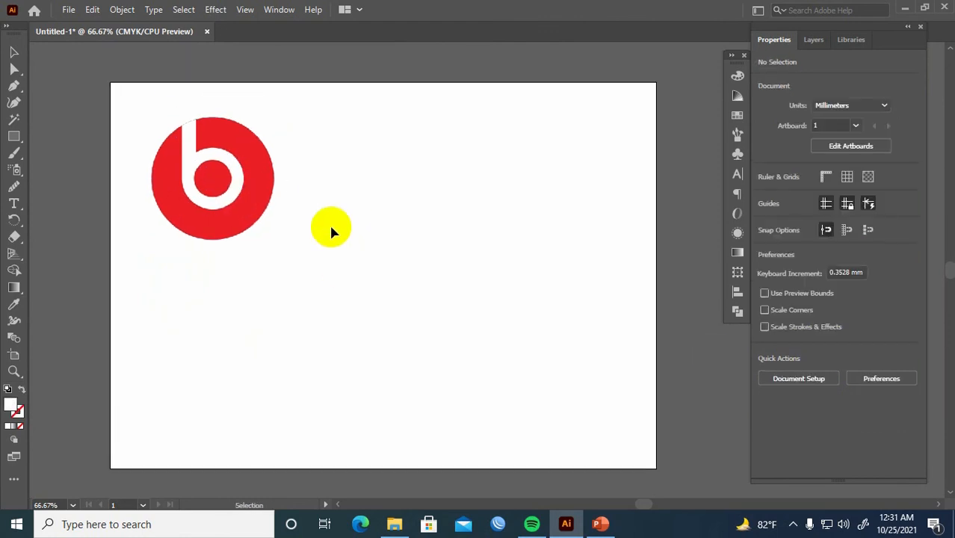
scroll(330, 221, up, 1)
key(space)
drag(435, 208, 513, 231)
scroll(457, 237, down, 1)
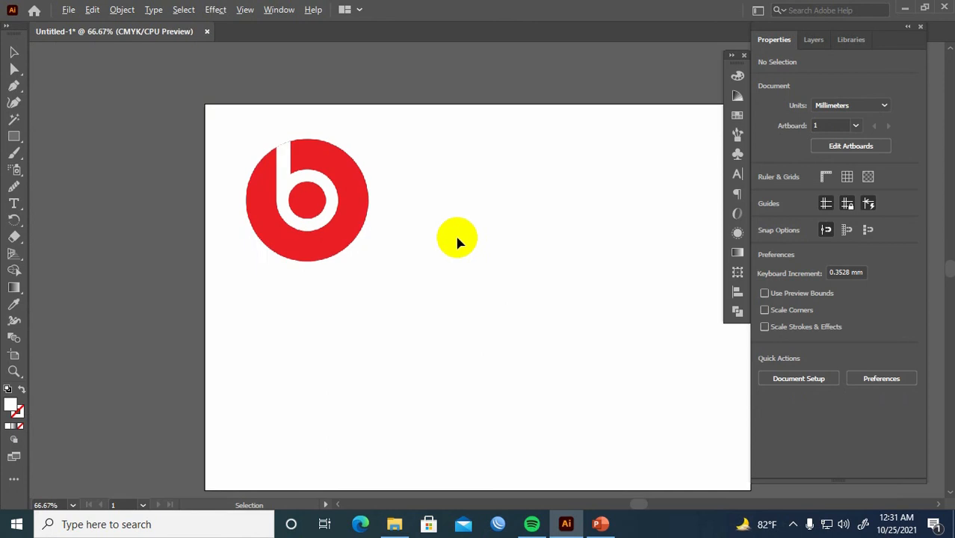
key(space)
drag(457, 243, 434, 232)
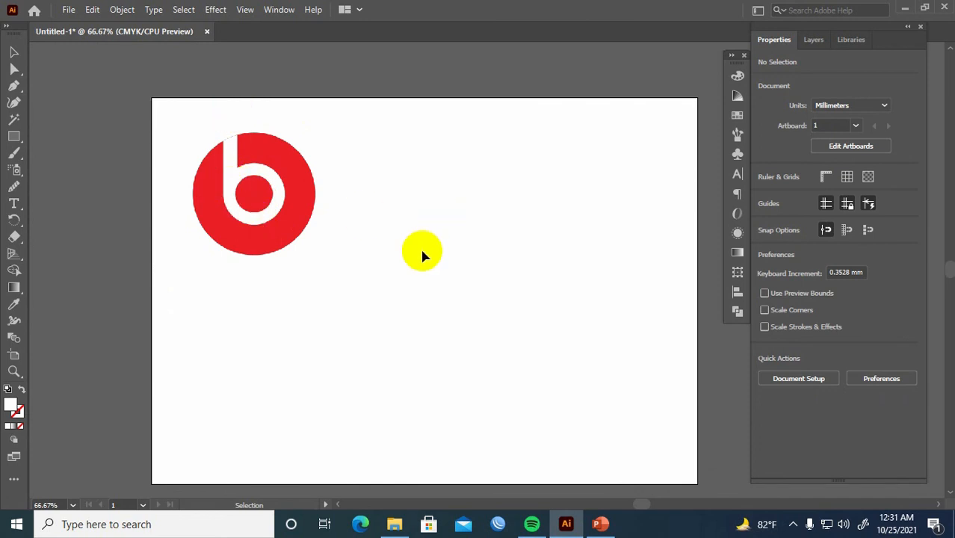
scroll(422, 251, up, 1)
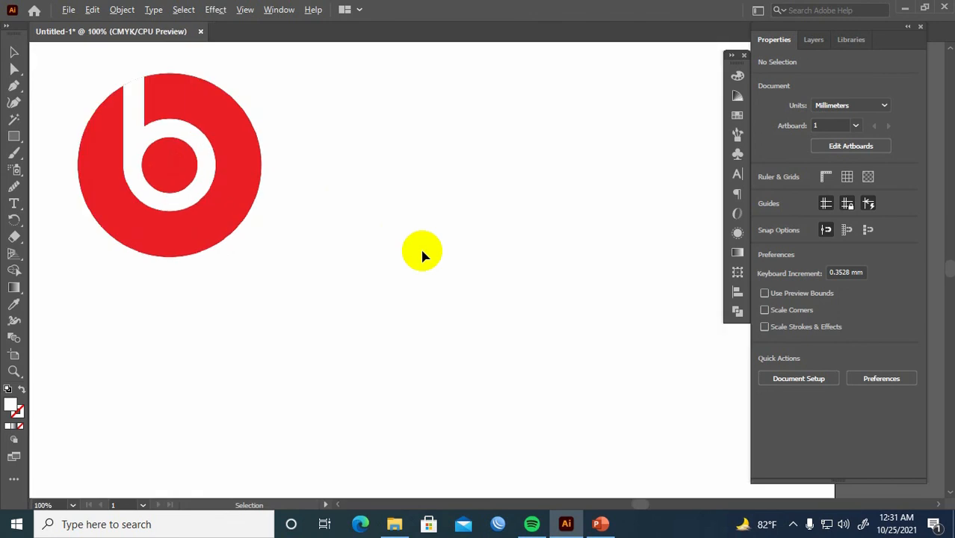
drag(435, 249, 494, 241)
scroll(493, 242, down, 1)
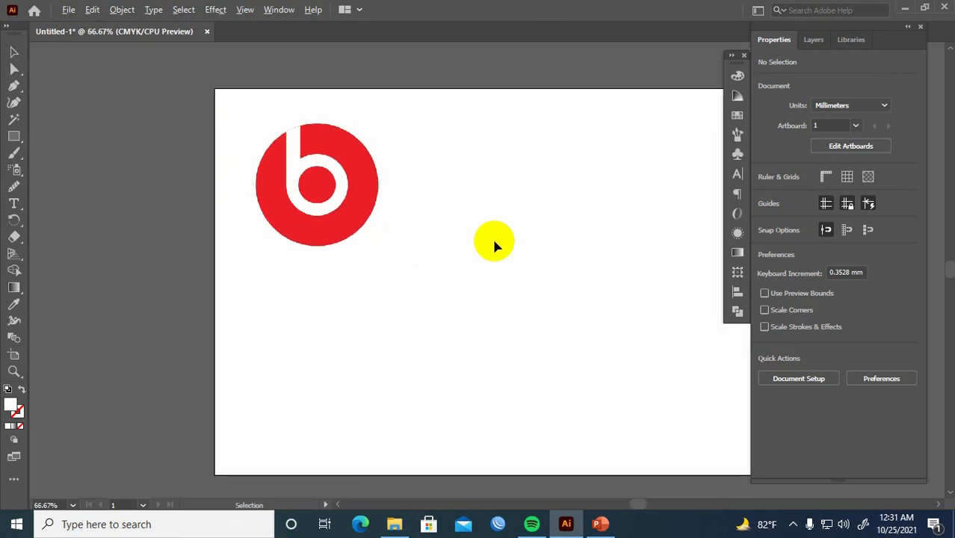
scroll(303, 176, up, 1)
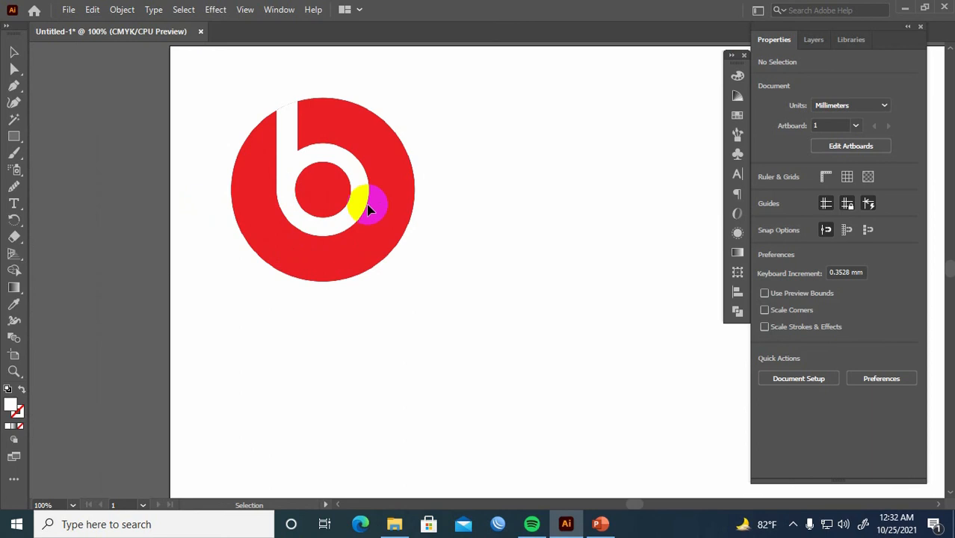
scroll(370, 207, down, 1)
drag(512, 227, 430, 208)
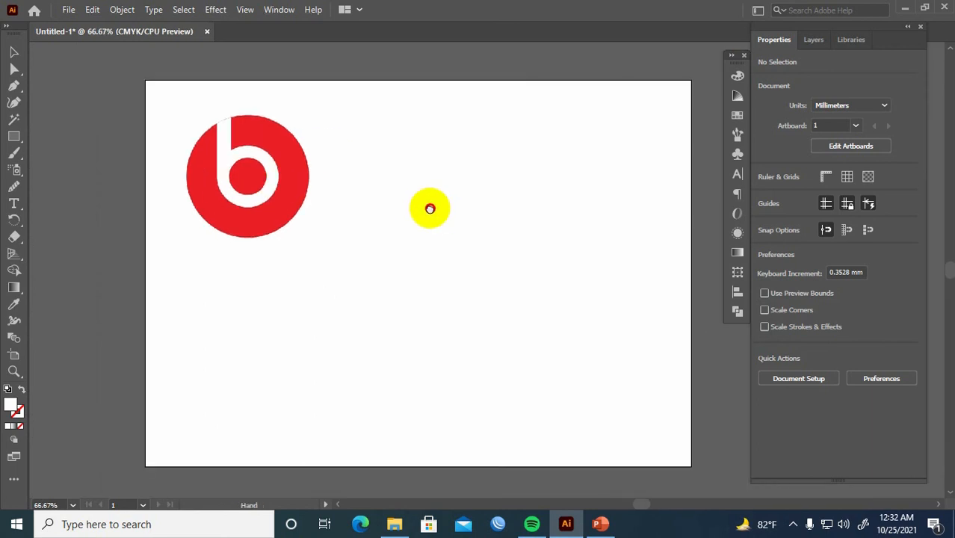
Draw a circle about 75 mm in diameter beside the reference logo with a red fill and no stroke
key(l)
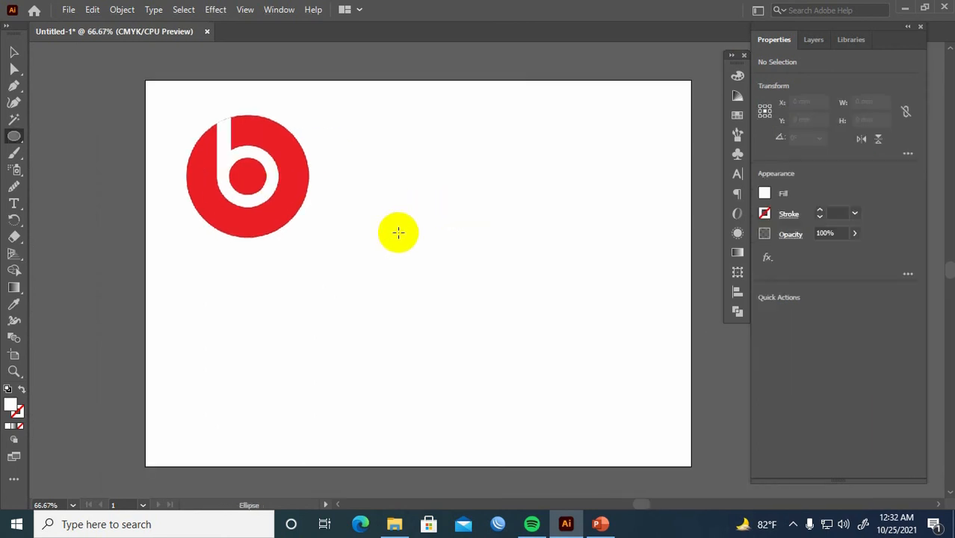
click(764, 196)
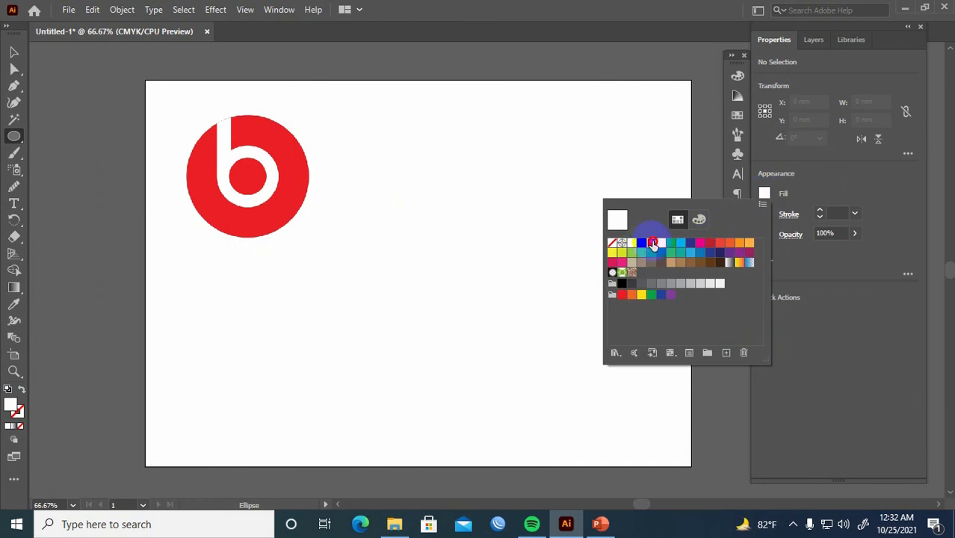
click(832, 188)
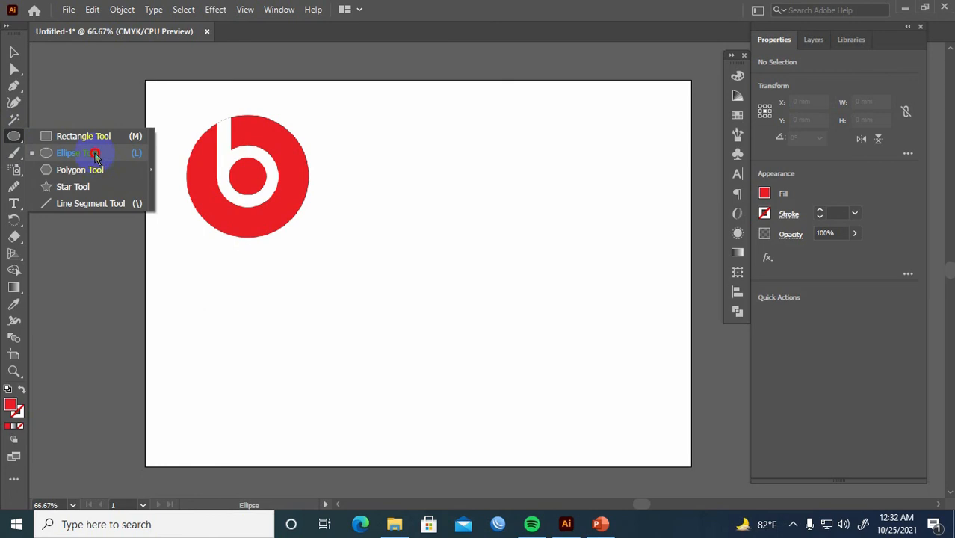
click(84, 154)
drag(475, 232, 532, 301)
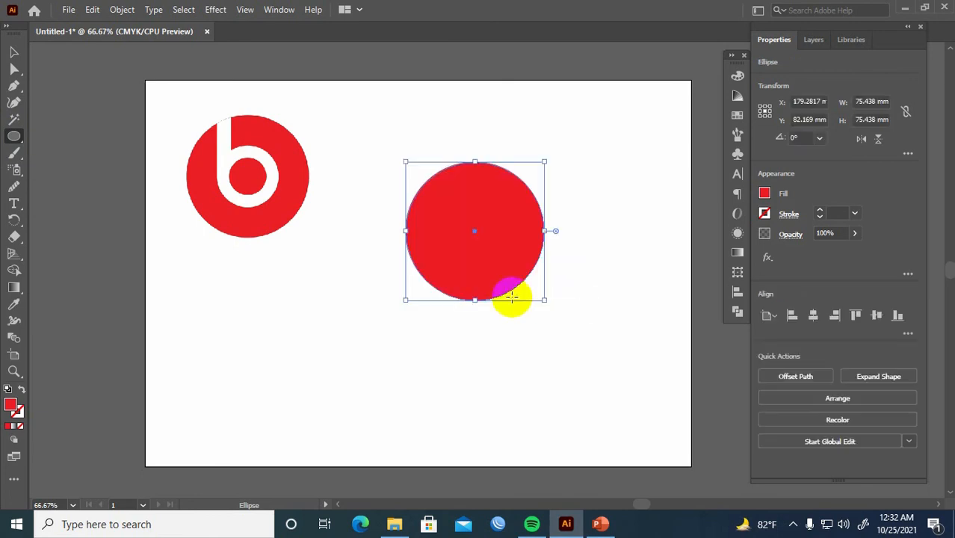
Create a concentric copy of the red circle in front of it, scaled down to about 34 mm in diameter
key(v)
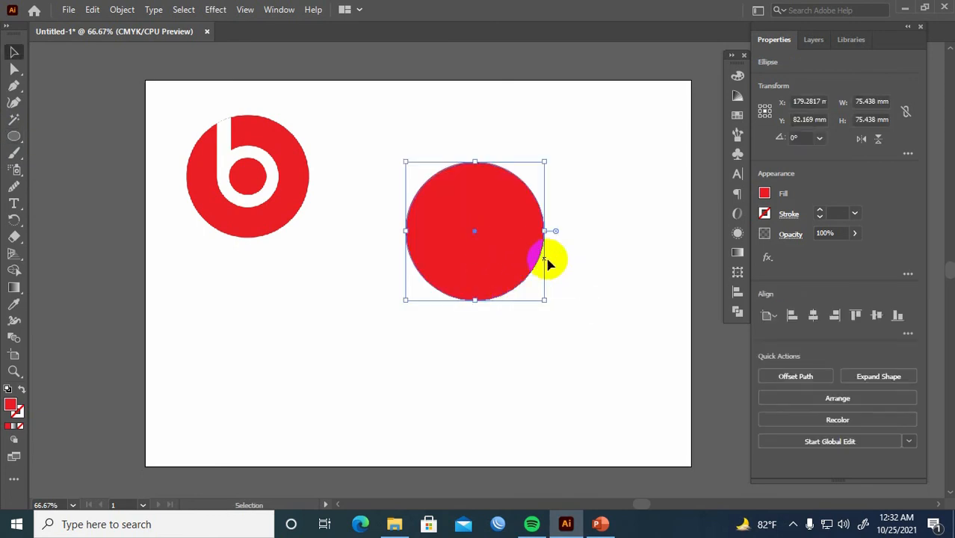
click(594, 266)
click(508, 254)
key(a)
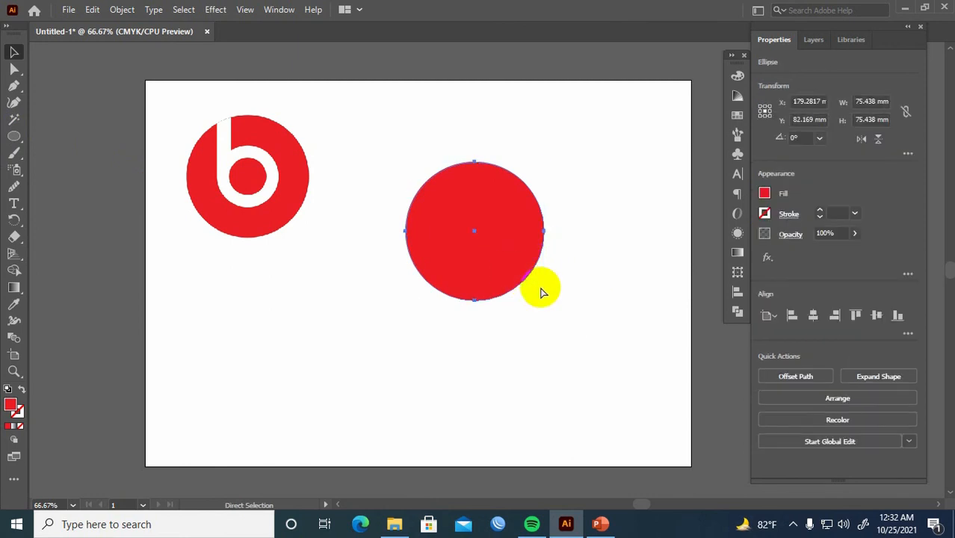
key(v)
key(a)
key(v)
drag(545, 299, 512, 263)
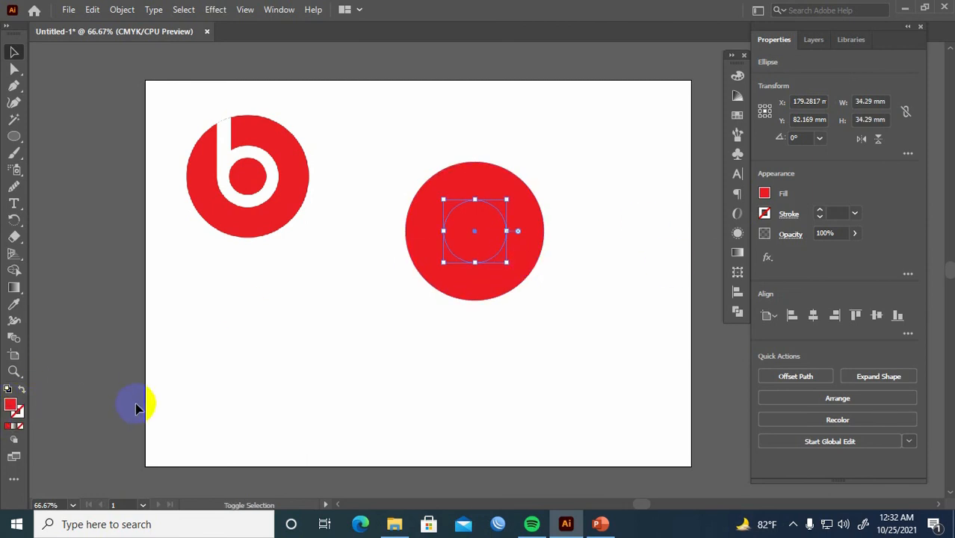
Turn the inner circle into a ring with no fill and a white 20 pt stroke
click(765, 215)
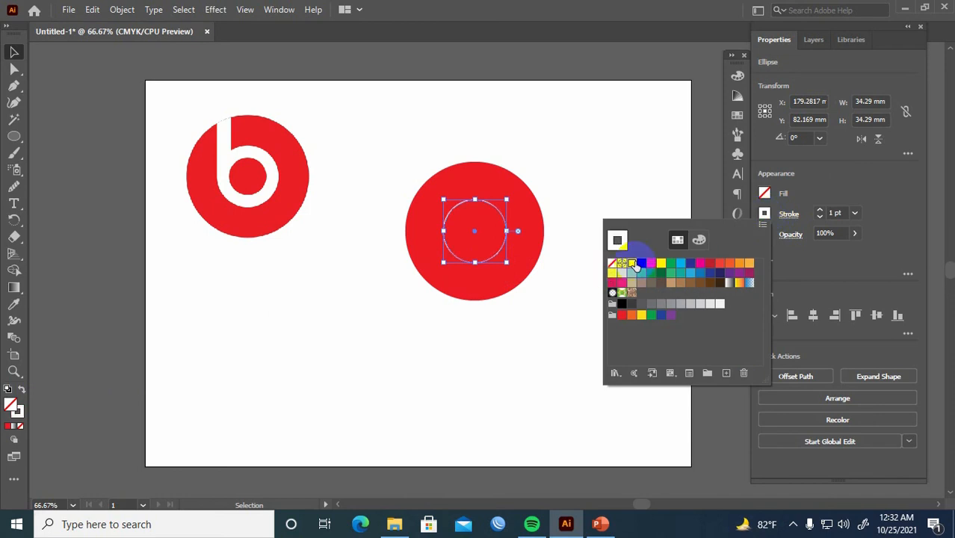
click(842, 213)
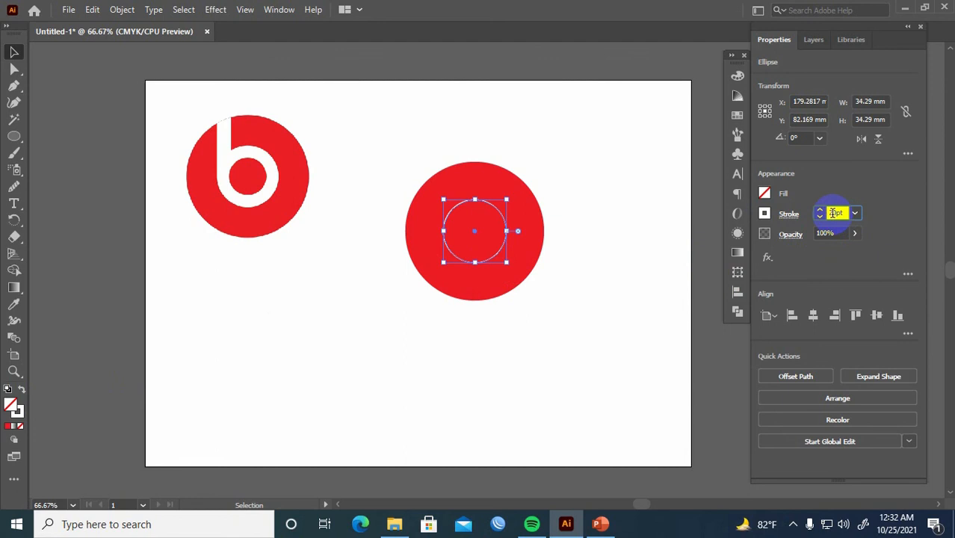
text(20)
key(Return)
click(582, 261)
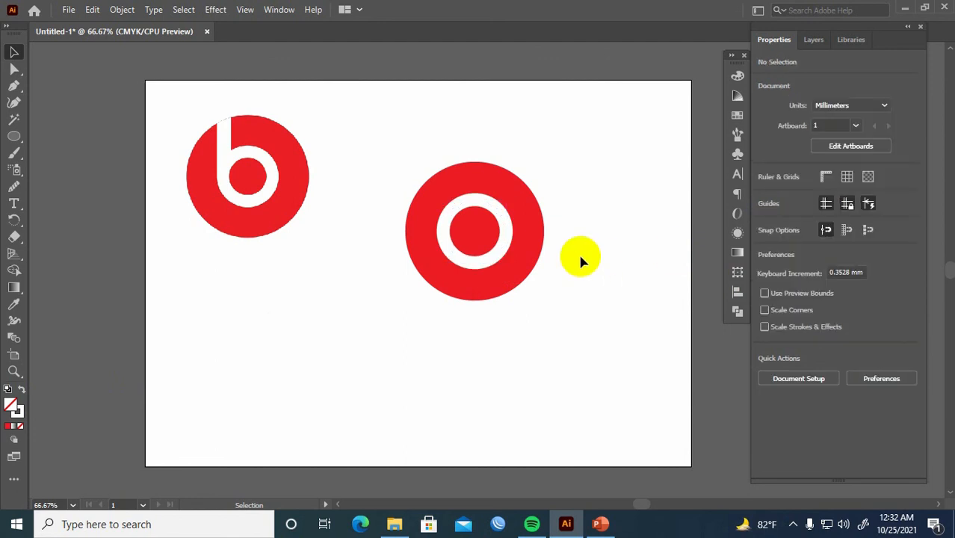
Draw a vertical rectangle about 10.6 by 58.6 mm over the ring's left side, with a white fill and no stroke
click(423, 218)
scroll(522, 224, up, 1)
drag(509, 198, 509, 229)
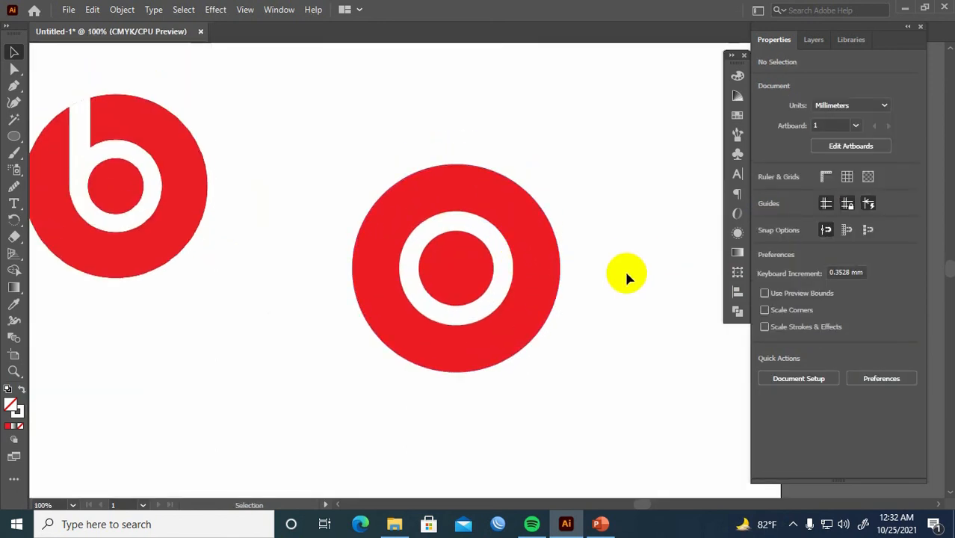
key(m)
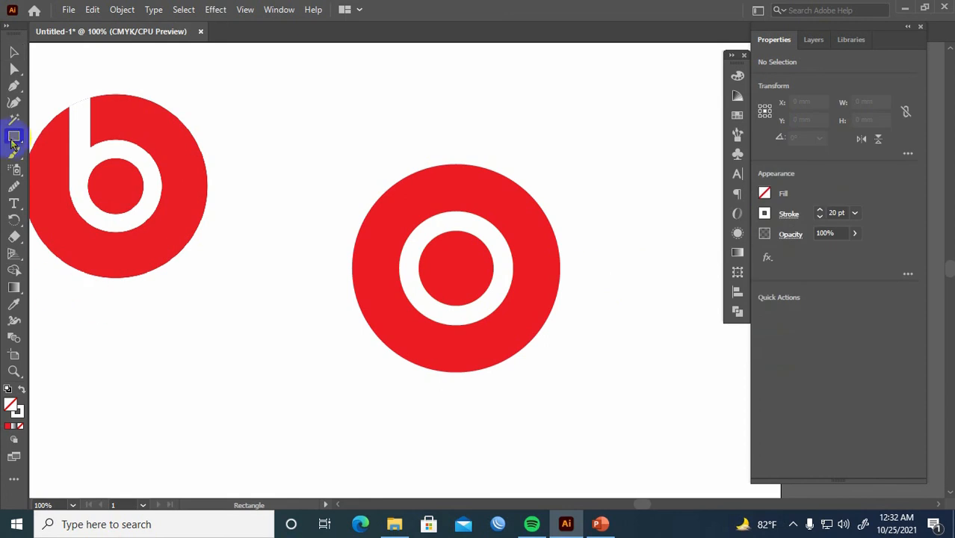
click(12, 139)
click(82, 139)
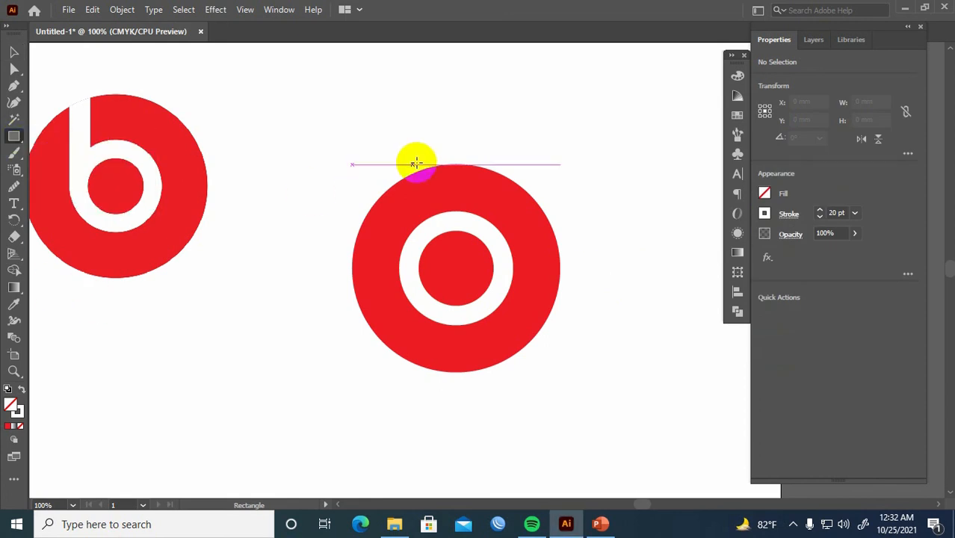
drag(389, 136, 419, 296)
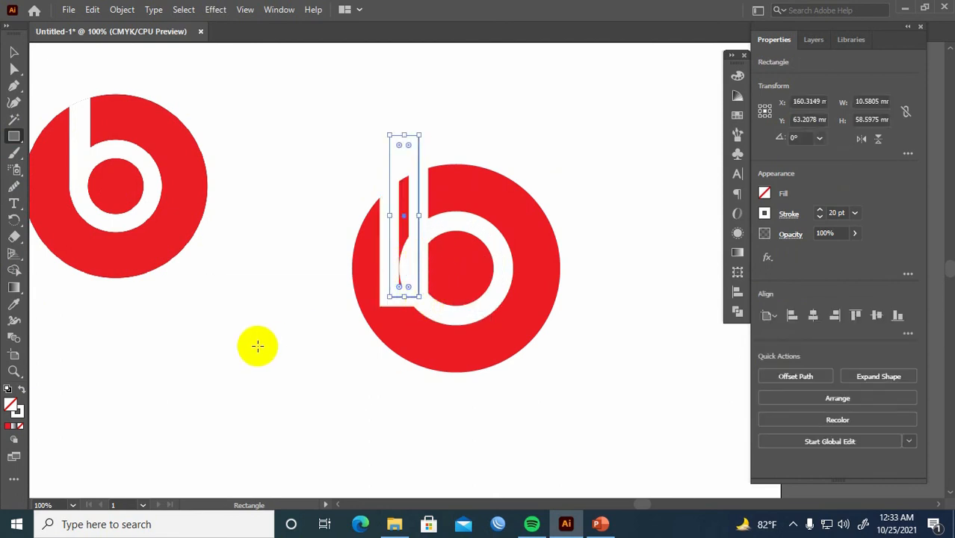
key(shift+x)
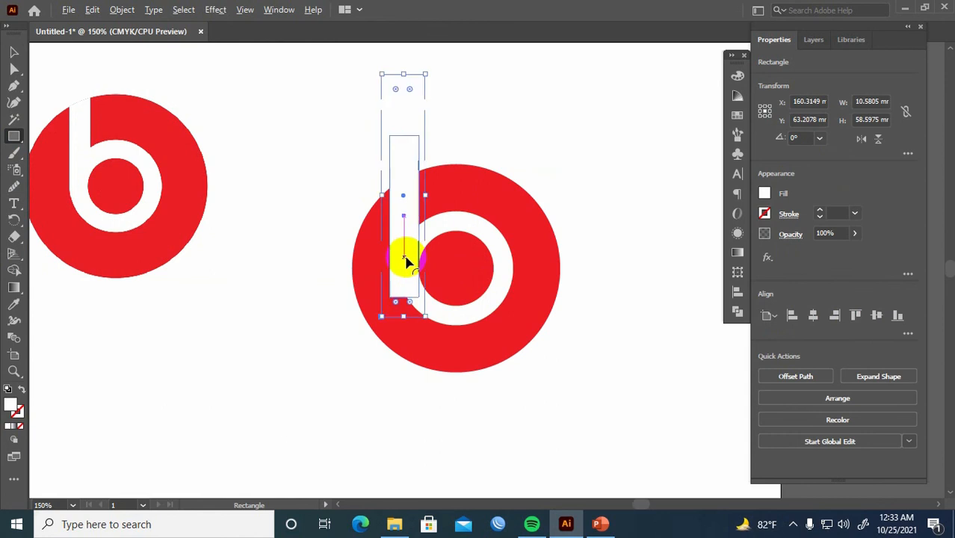
Narrow the white rectangle to about 7 mm from its left side so the stem matches the ring's thickness
scroll(405, 260, up, 2)
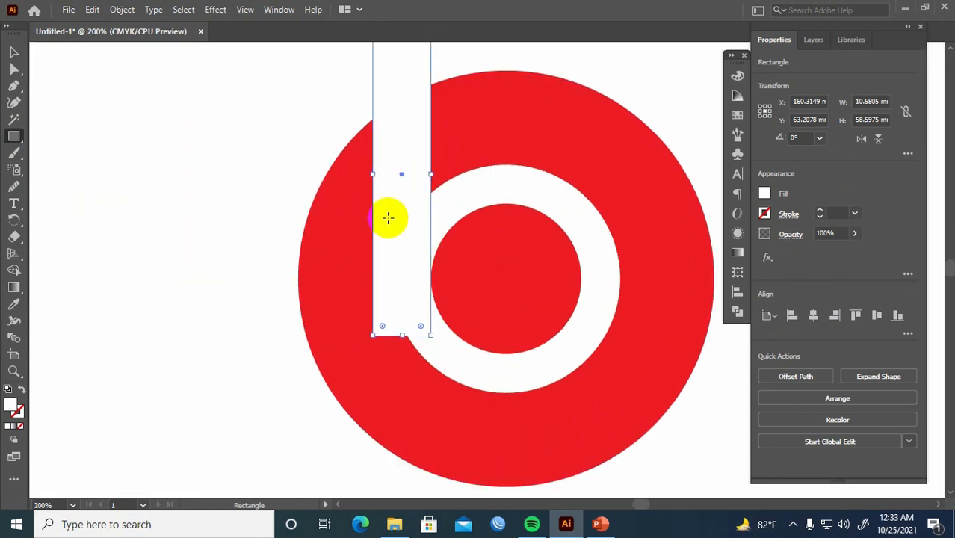
key(v)
drag(373, 173, 433, 174)
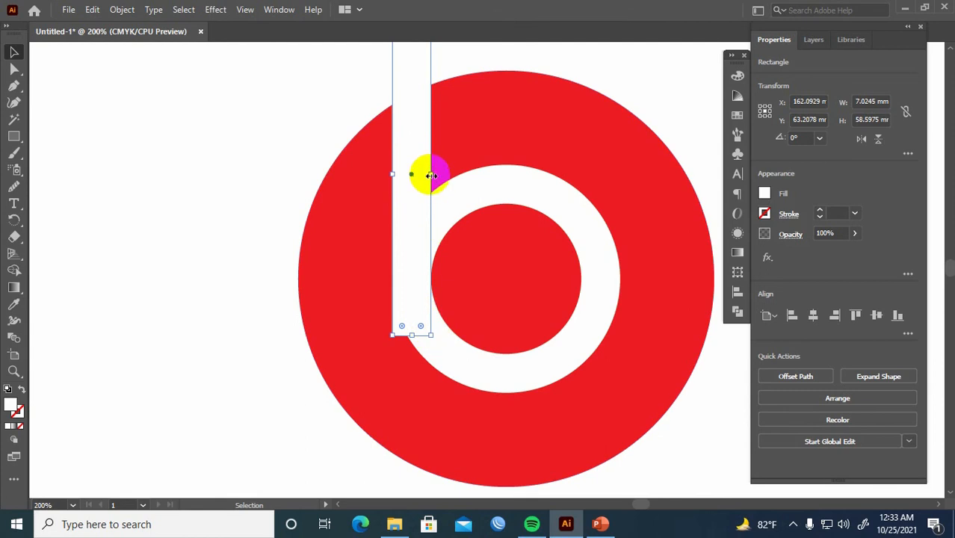
click(245, 166)
scroll(337, 240, down, 2)
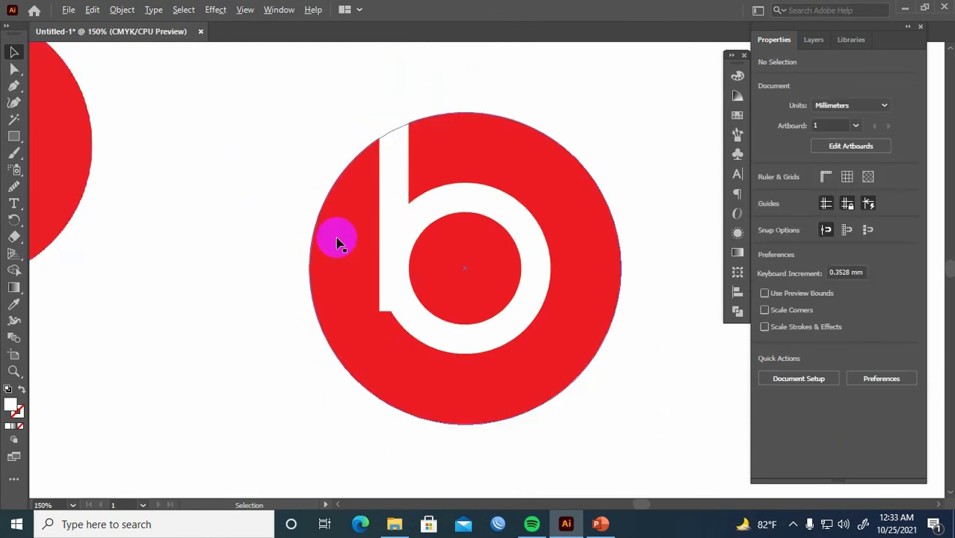
Widen the white stem rectangle to about 8.1 mm by extending its right side into the ring's opening
scroll(311, 281, down, 1)
drag(236, 300, 271, 311)
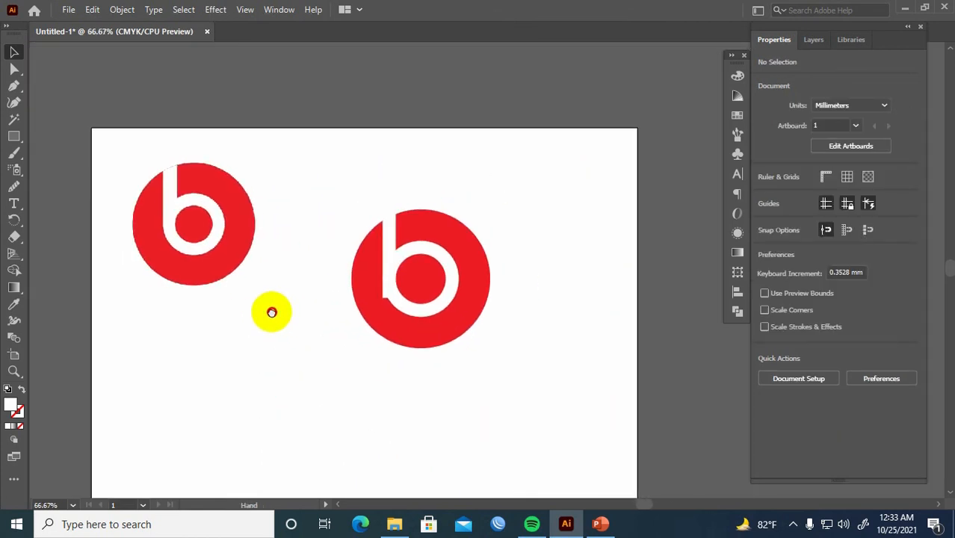
scroll(313, 283, up, 2)
drag(418, 251, 320, 330)
click(394, 265)
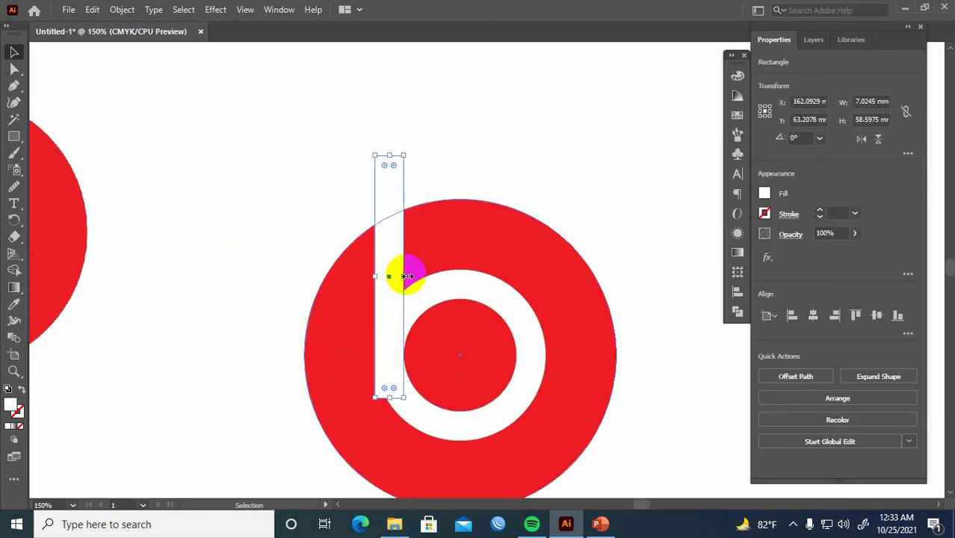
drag(403, 277, 409, 277)
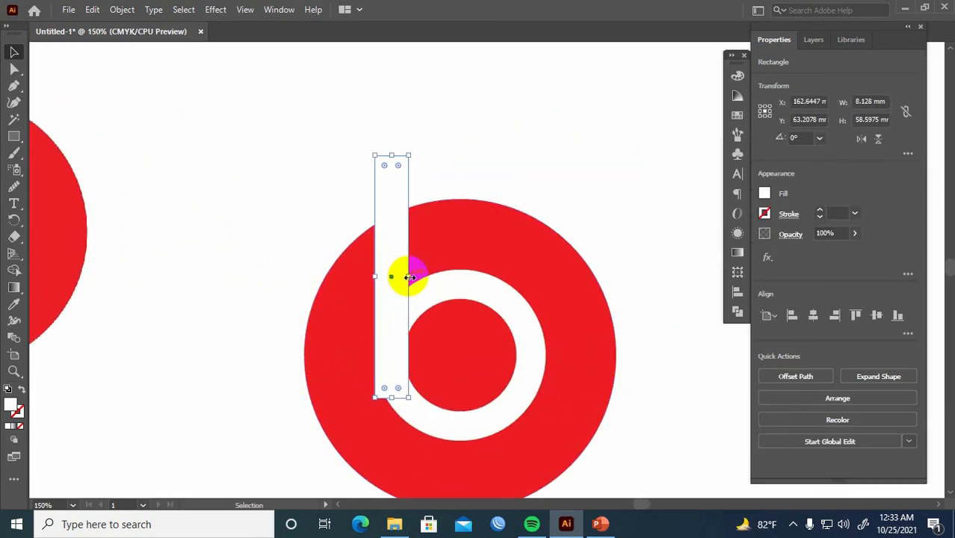
click(303, 218)
scroll(418, 334, up, 2)
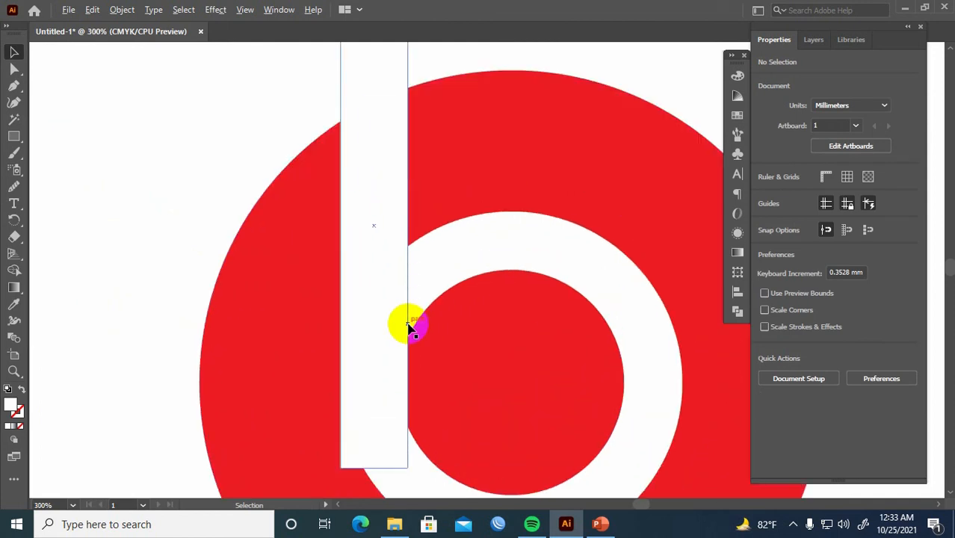
scroll(407, 327, down, 1)
scroll(526, 309, down, 1)
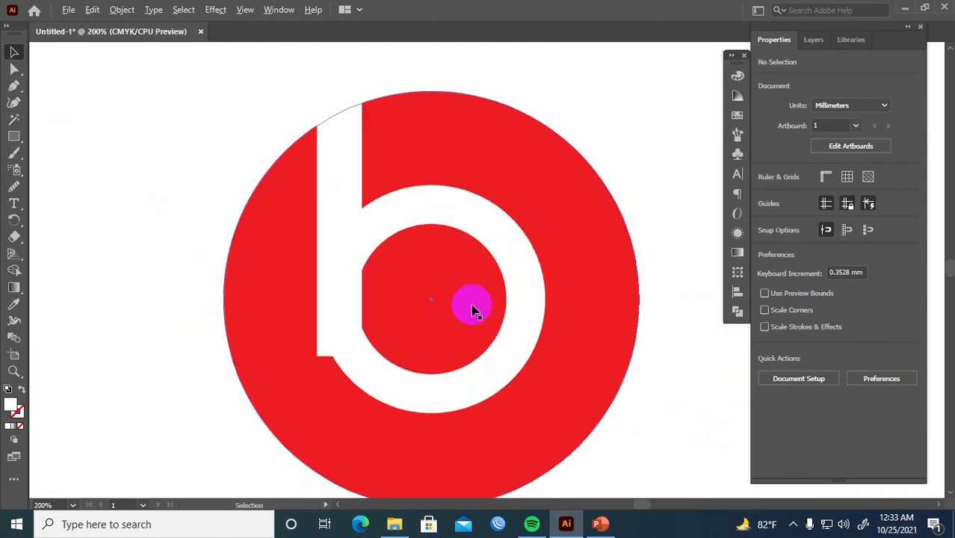
drag(472, 306, 463, 280)
key(ctrl+z)
key(space)
drag(653, 375, 621, 309)
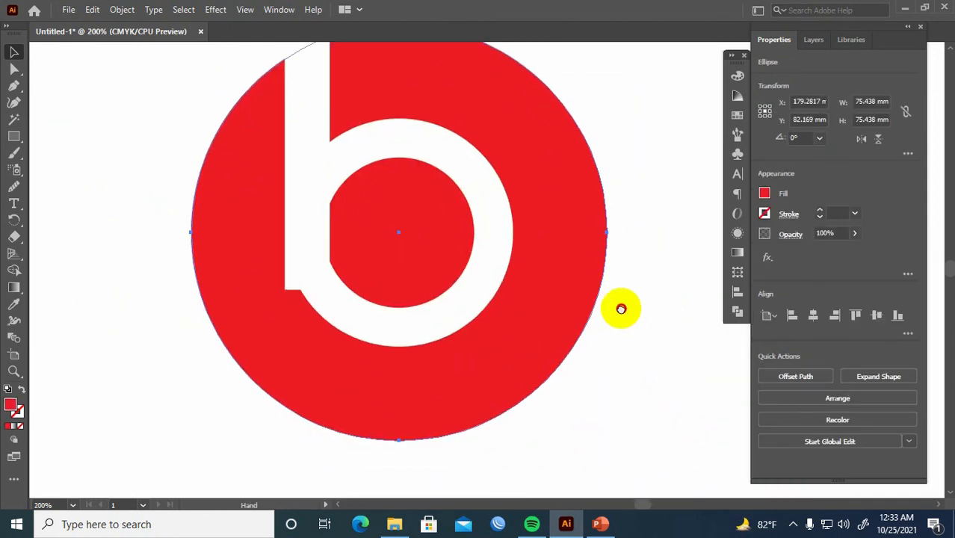
scroll(621, 309, down, 1)
Expand the white ring's stroke into a filled shape
click(514, 293)
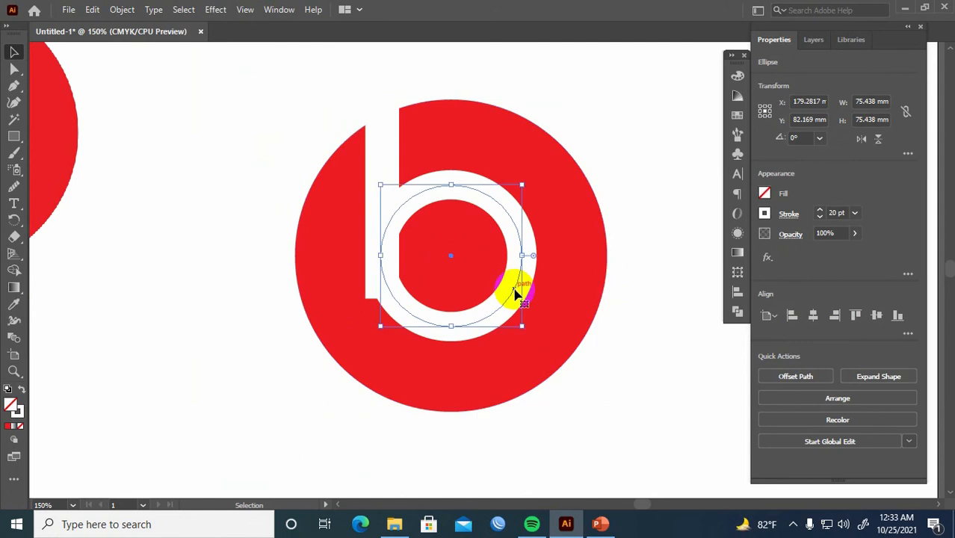
click(642, 282)
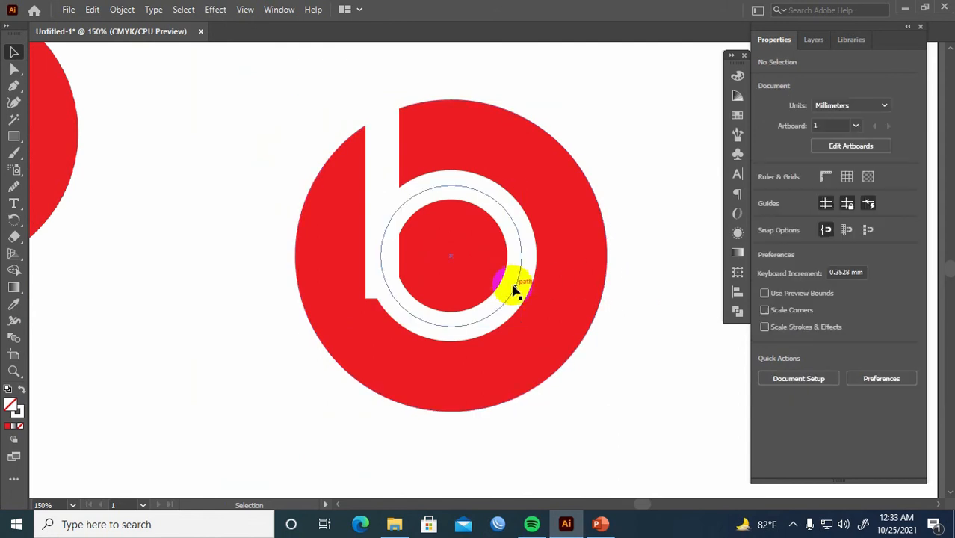
click(513, 291)
click(122, 9)
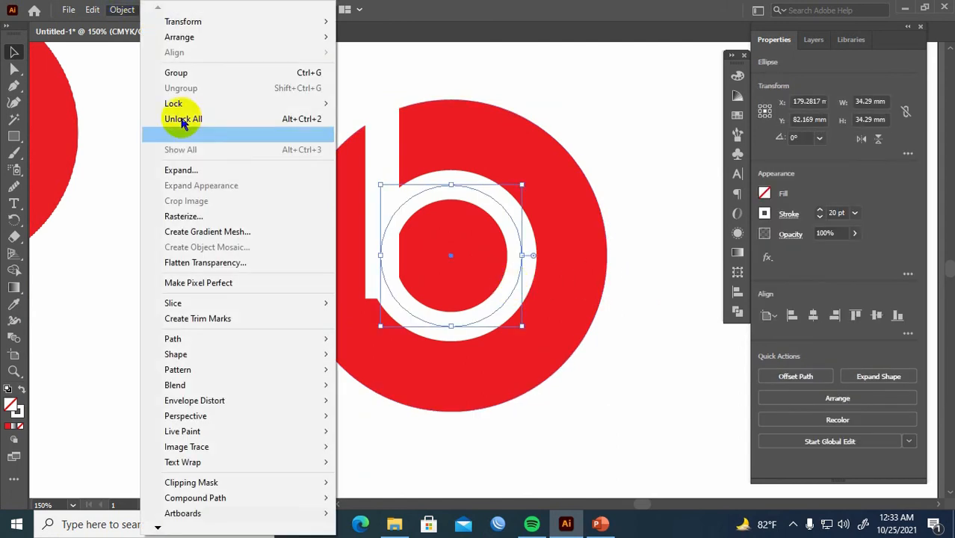
click(198, 166)
click(446, 342)
click(571, 337)
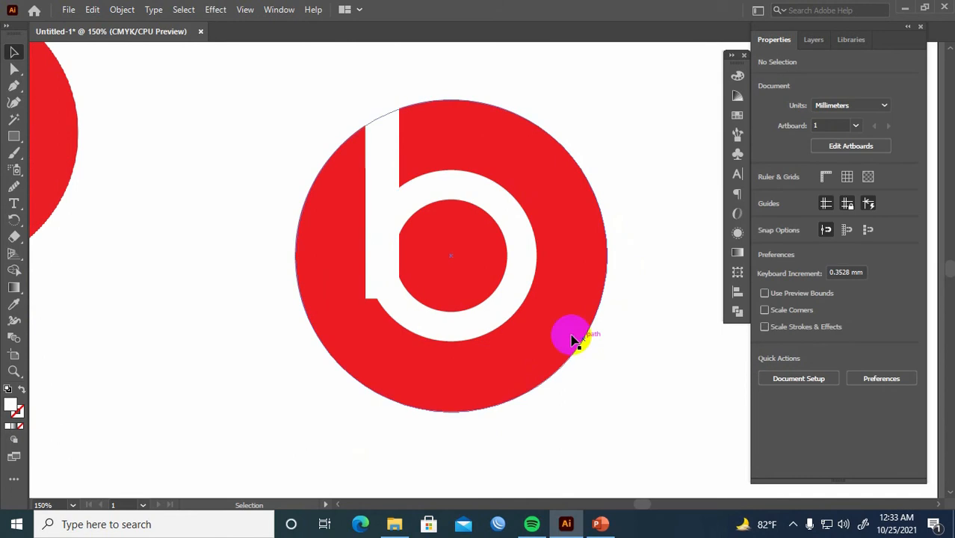
Select the circle, ring and stem, and remove the stem's part above the circle with the Shape Builder
drag(288, 83, 602, 414)
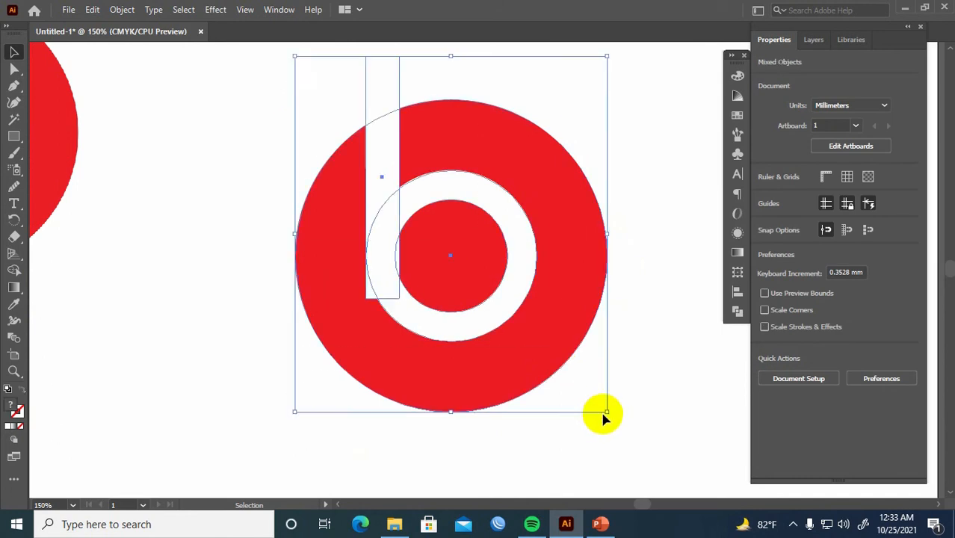
drag(653, 316, 605, 333)
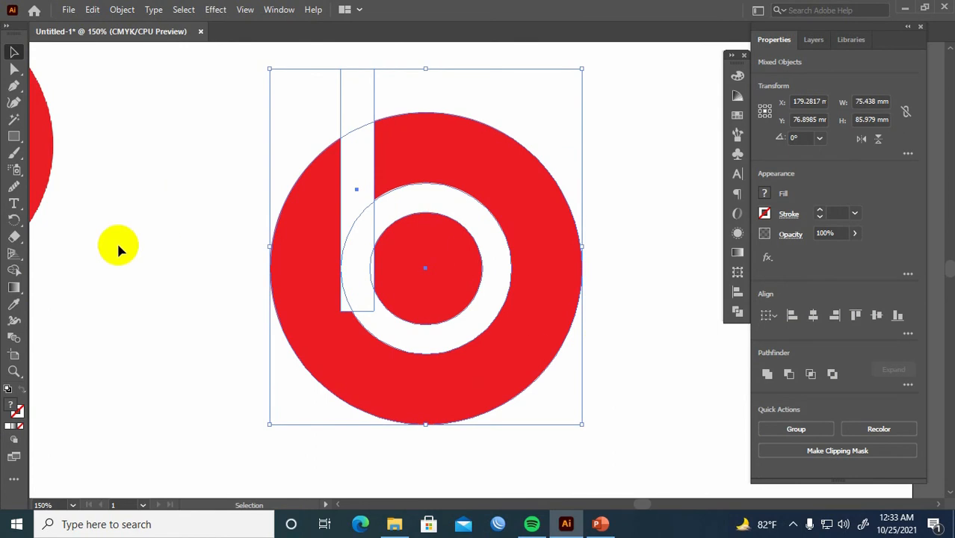
click(17, 275)
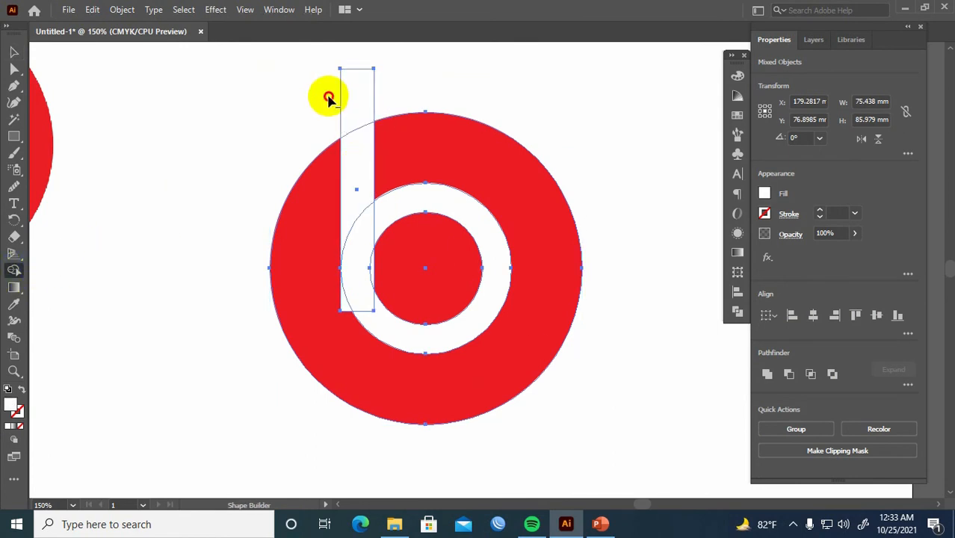
drag(328, 97, 401, 88)
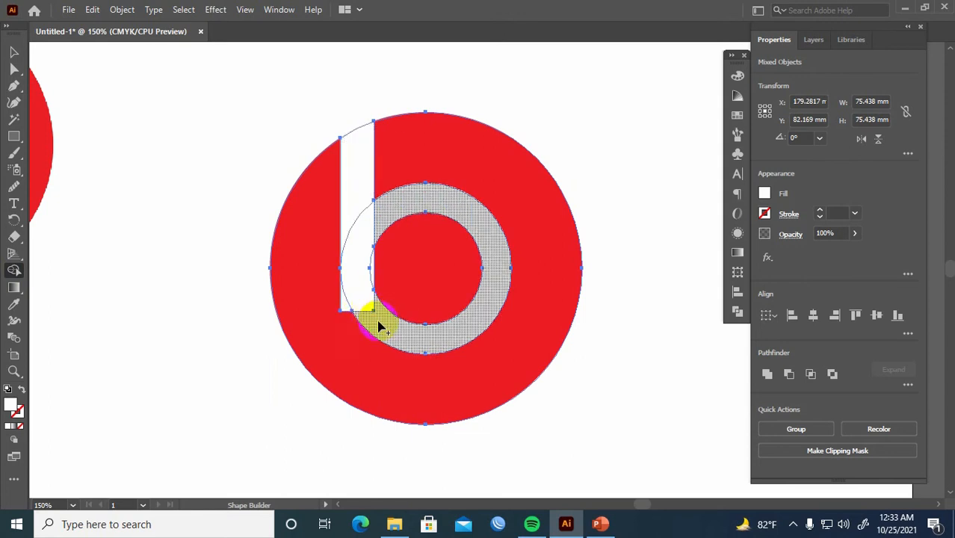
Inspect where the stem's lower left corner overlaps the ring, and undo the Shape Builder removal
scroll(370, 256, up, 2)
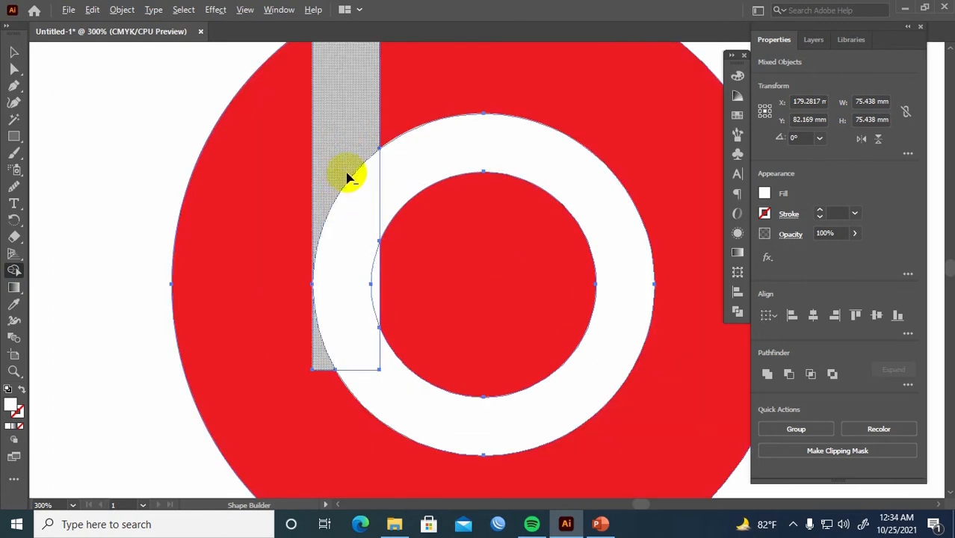
click(317, 358)
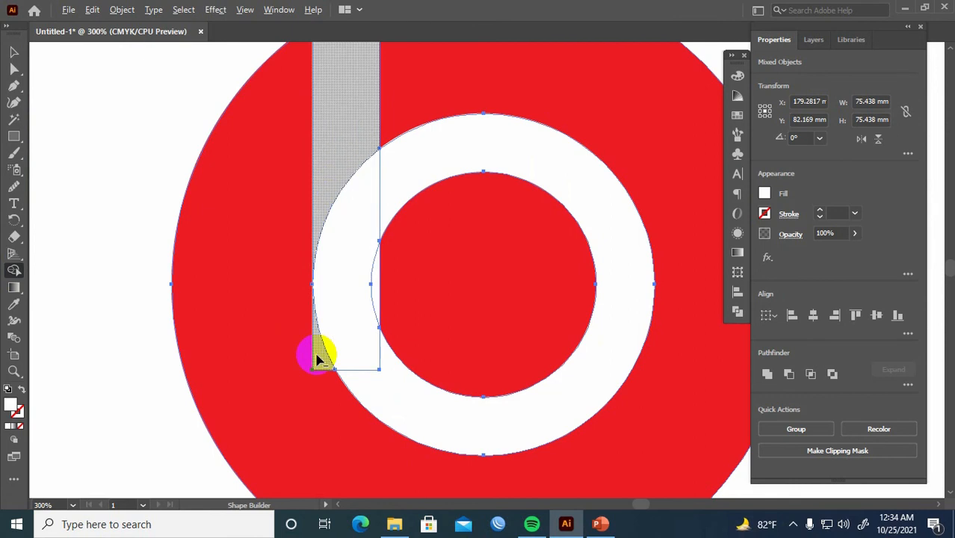
scroll(345, 239, up, 2)
scroll(345, 239, down, 1)
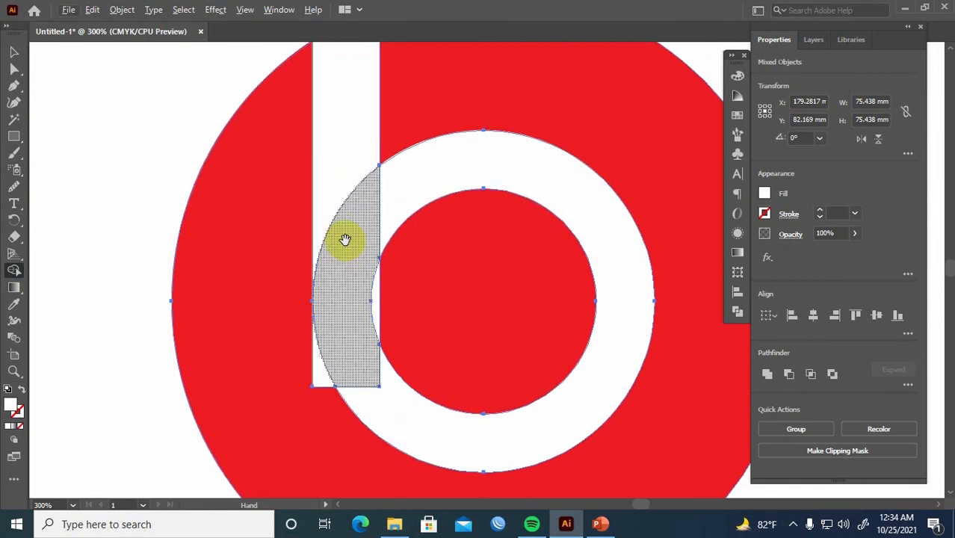
scroll(347, 278, down, 1)
scroll(348, 279, up, 3)
drag(350, 301, 352, 232)
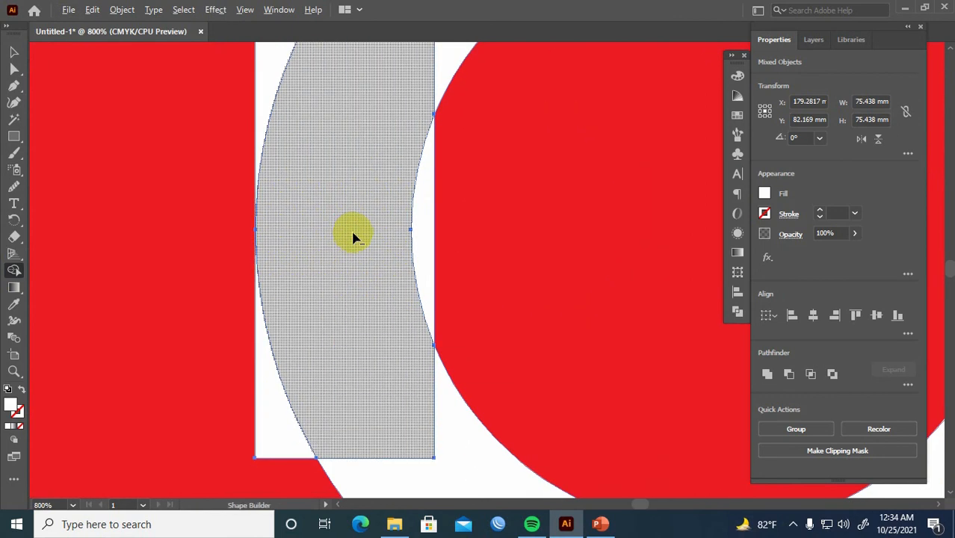
scroll(351, 232, down, 1)
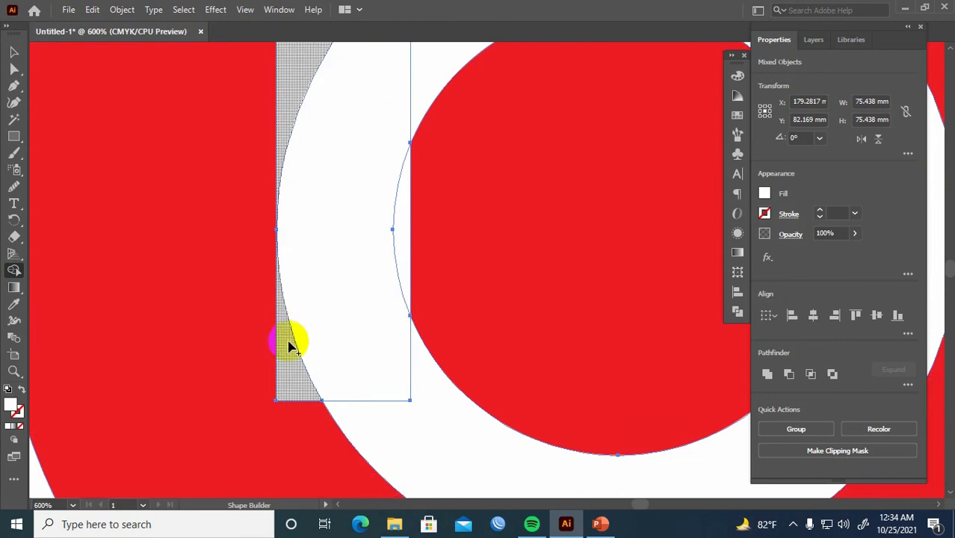
drag(337, 235, 311, 251)
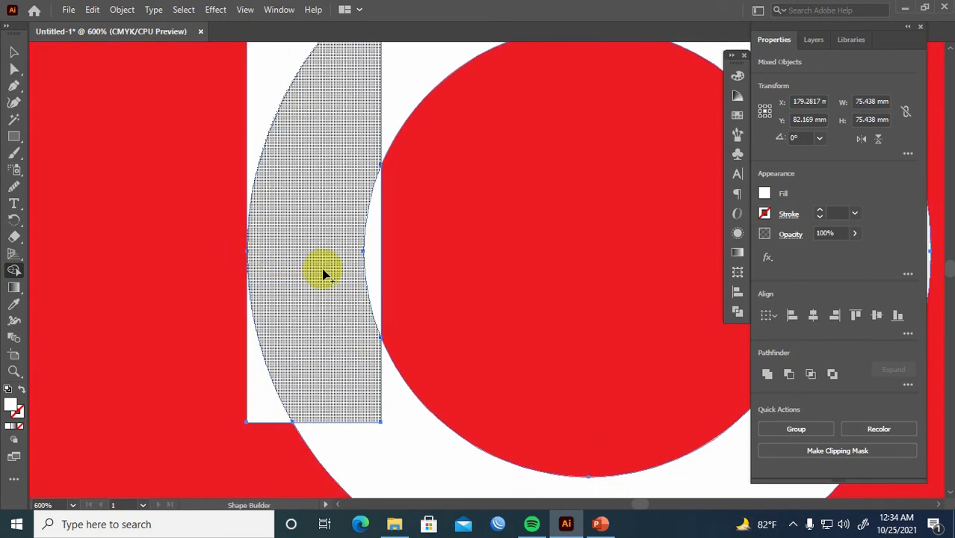
scroll(330, 277, down, 4)
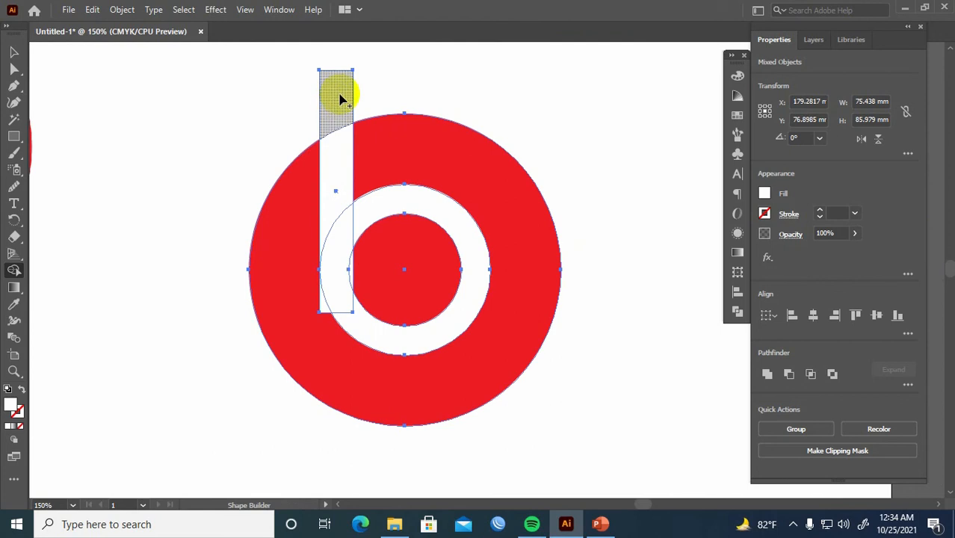
key(ctrl)
key(v)
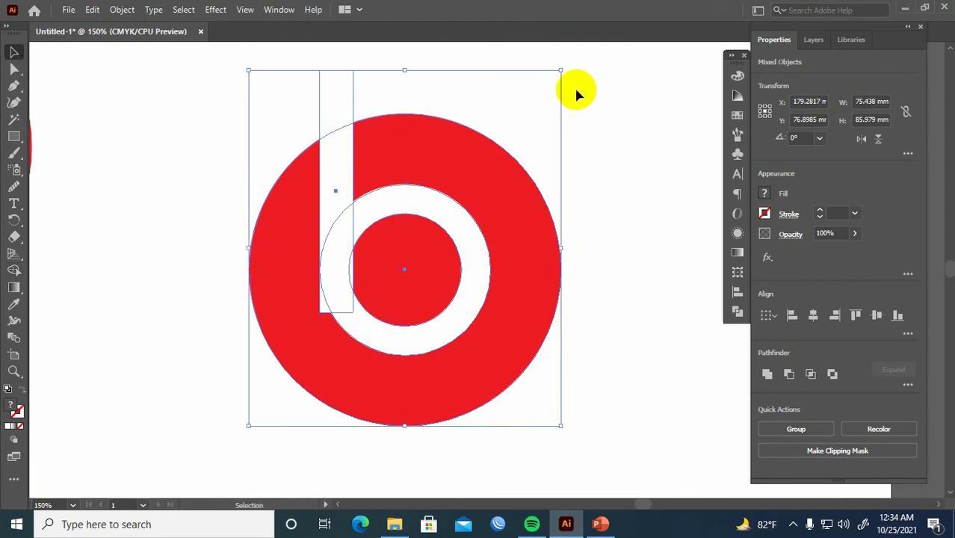
In outline view, shift the stem slightly right until its left edge touches the ring's outer edge, and return to preview
click(595, 109)
click(333, 179)
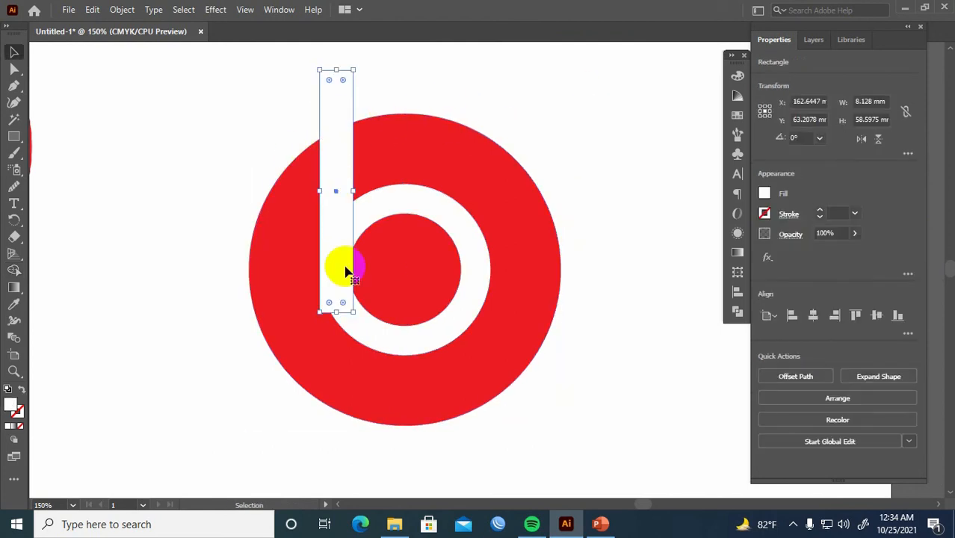
key(ctrl+y)
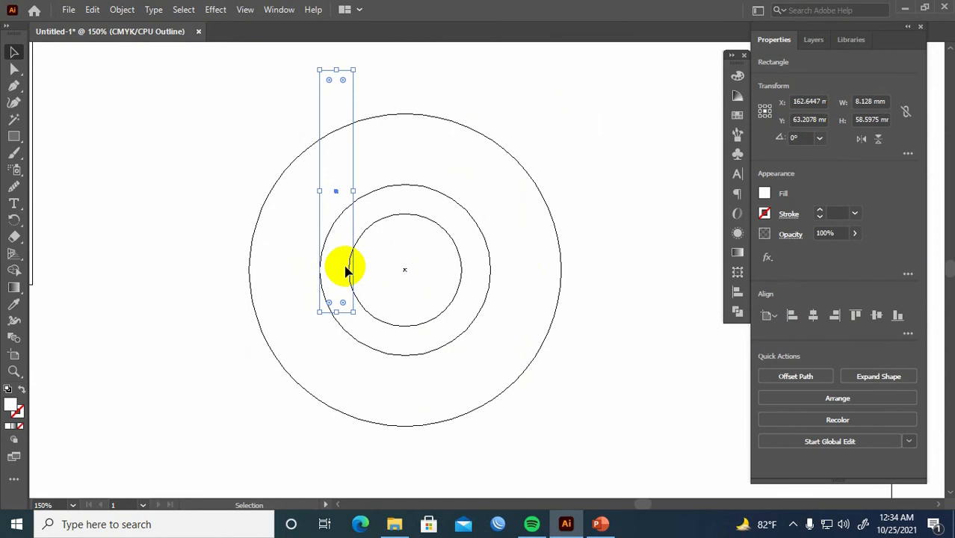
scroll(323, 293, up, 10)
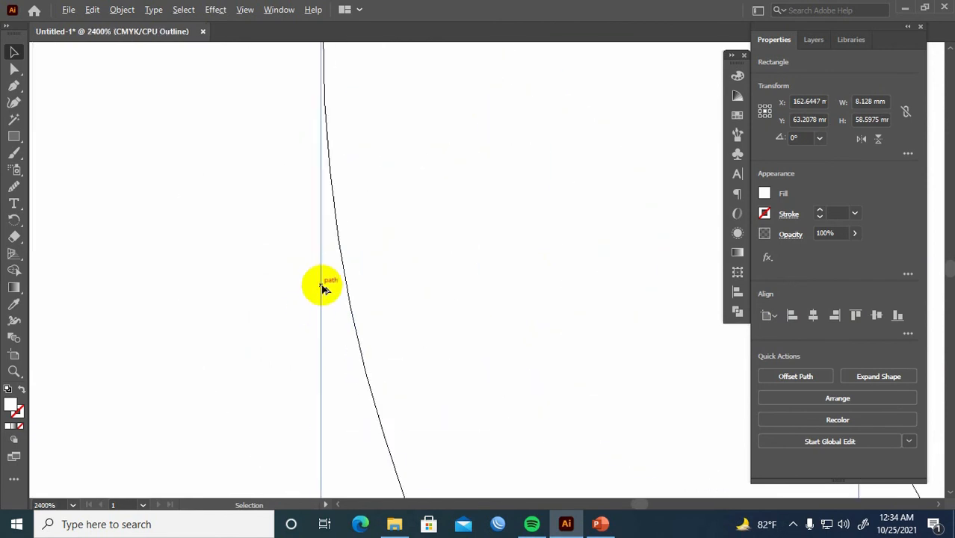
scroll(382, 301, up, 3)
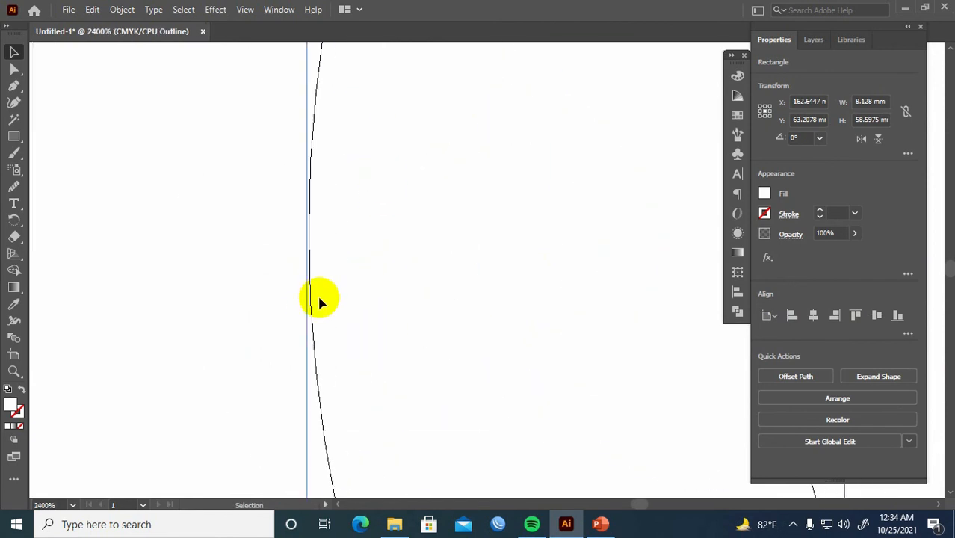
scroll(311, 259, up, 2)
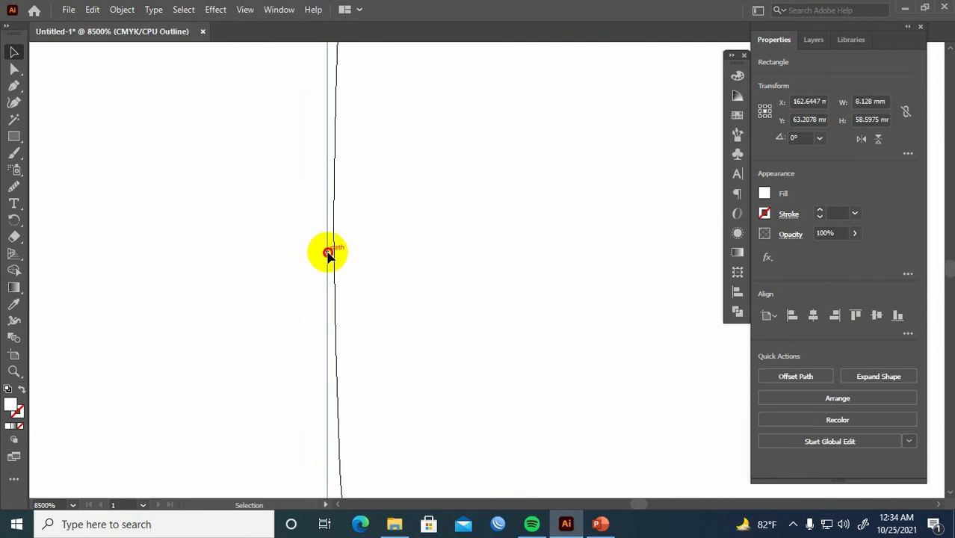
drag(329, 254, 334, 253)
scroll(356, 257, down, 2)
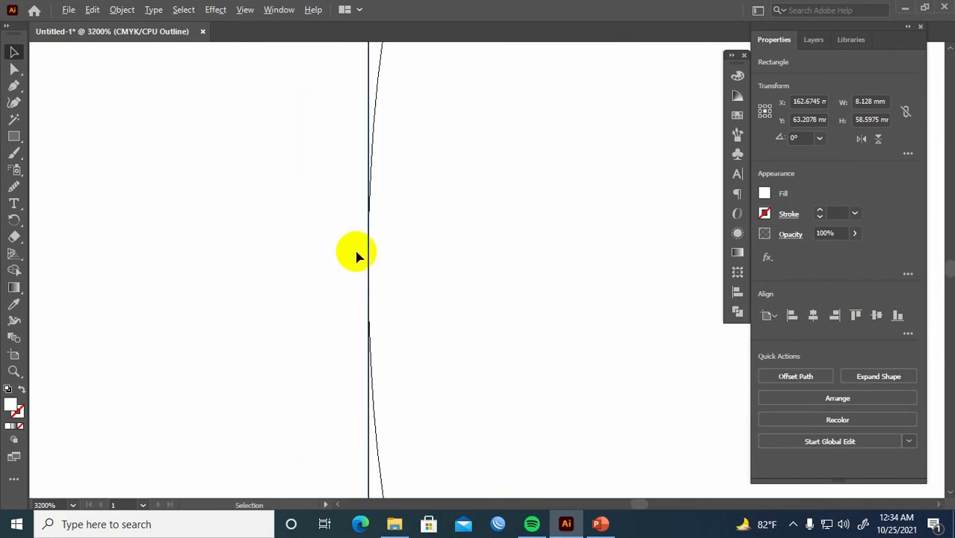
scroll(357, 255, down, 5)
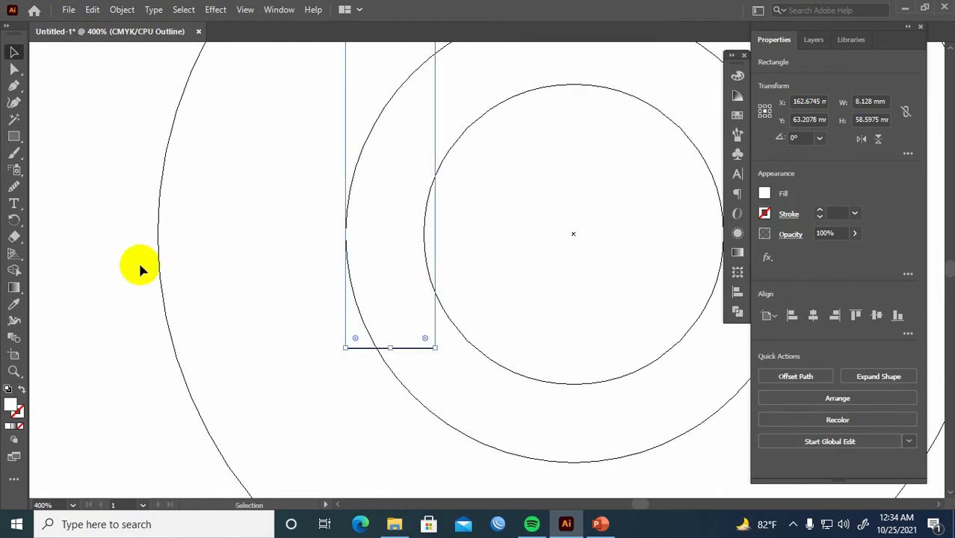
click(236, 288)
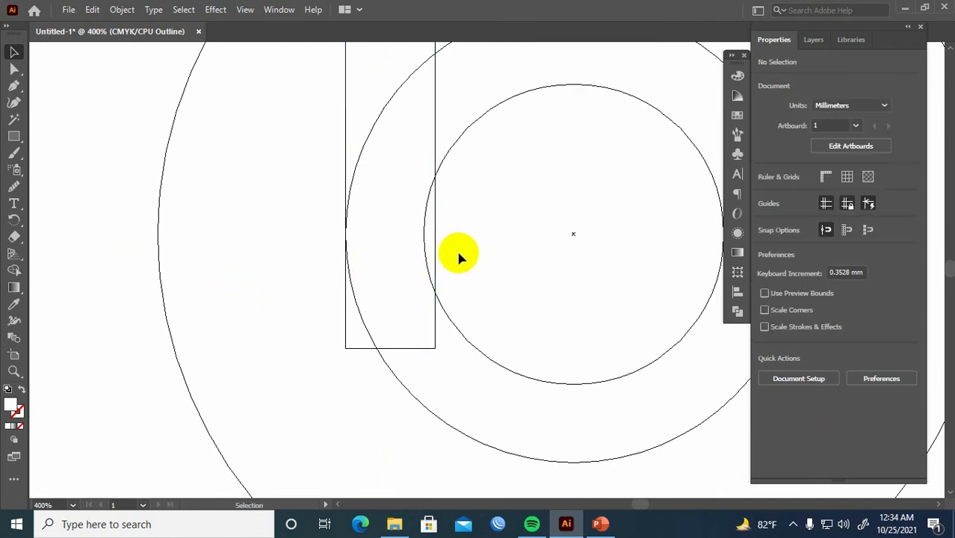
scroll(458, 253, down, 2)
key(ctrl+y)
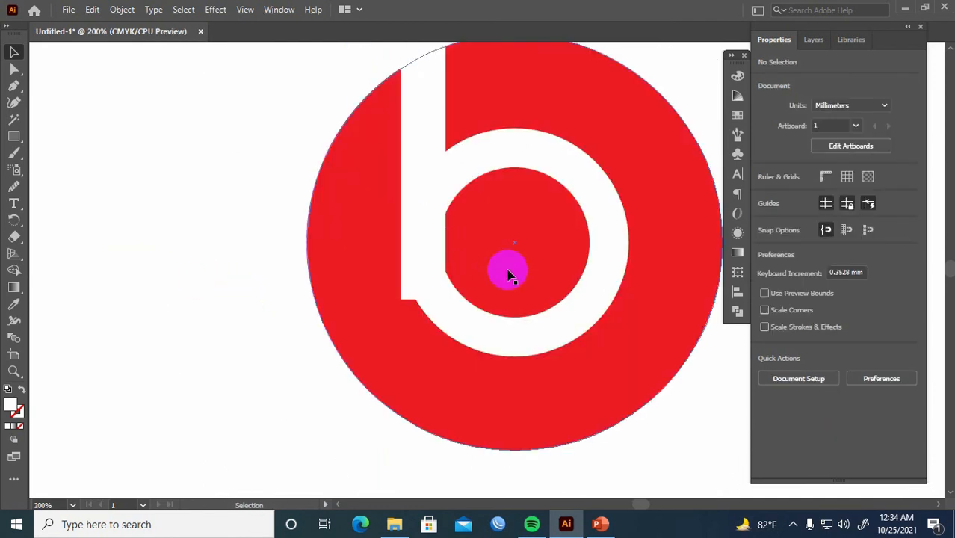
Select the circle, ring and stem, remove the stem's part above the circle with the Shape Builder, and merge the remaining stem with the ring
scroll(507, 271, down, 1)
drag(524, 254, 467, 269)
drag(311, 97, 570, 381)
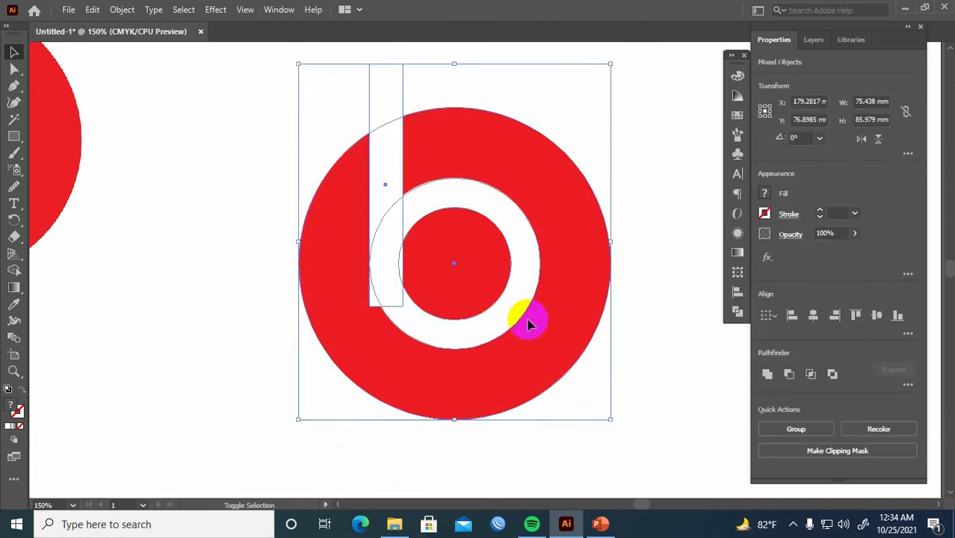
key(shift+m)
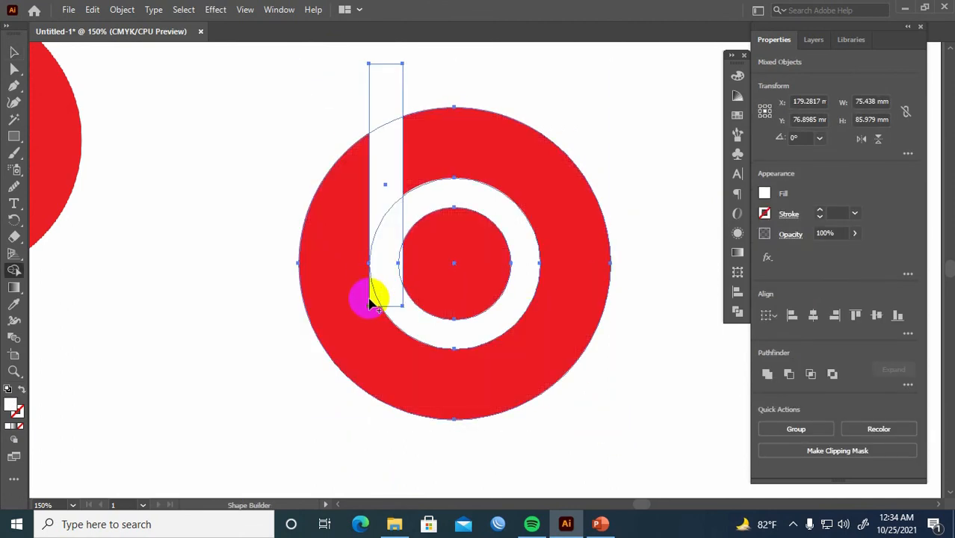
scroll(394, 266, up, 2)
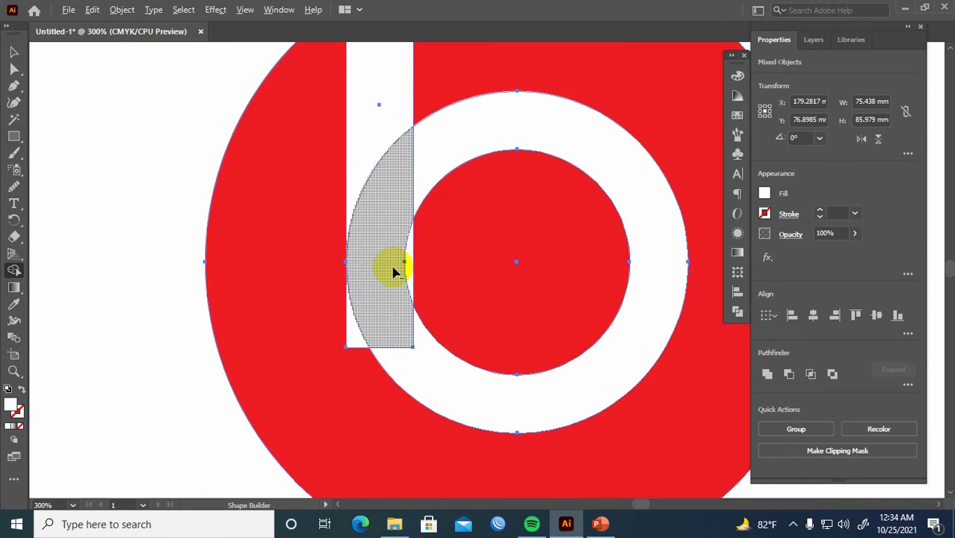
scroll(373, 217, up, 1)
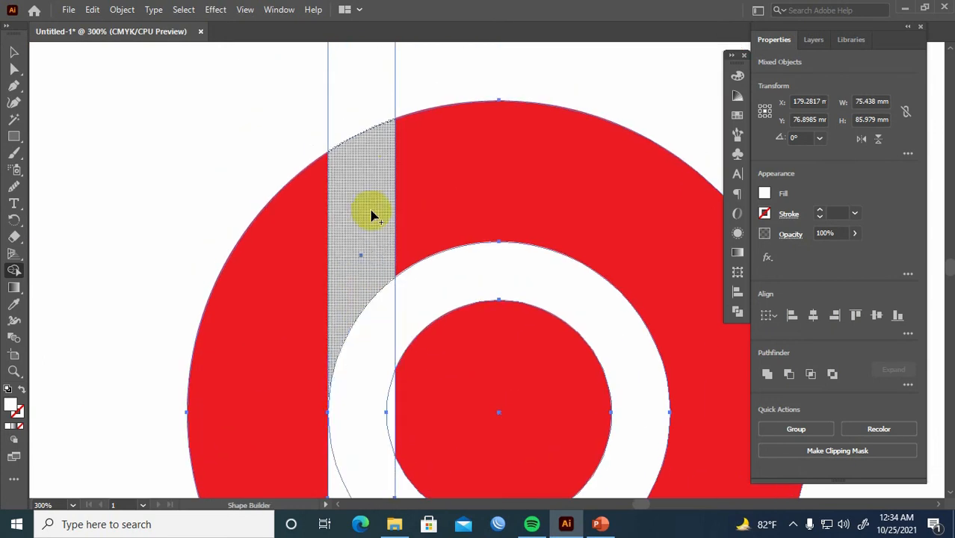
alt+click(335, 92)
drag(389, 169, 398, 91)
scroll(380, 192, down, 2)
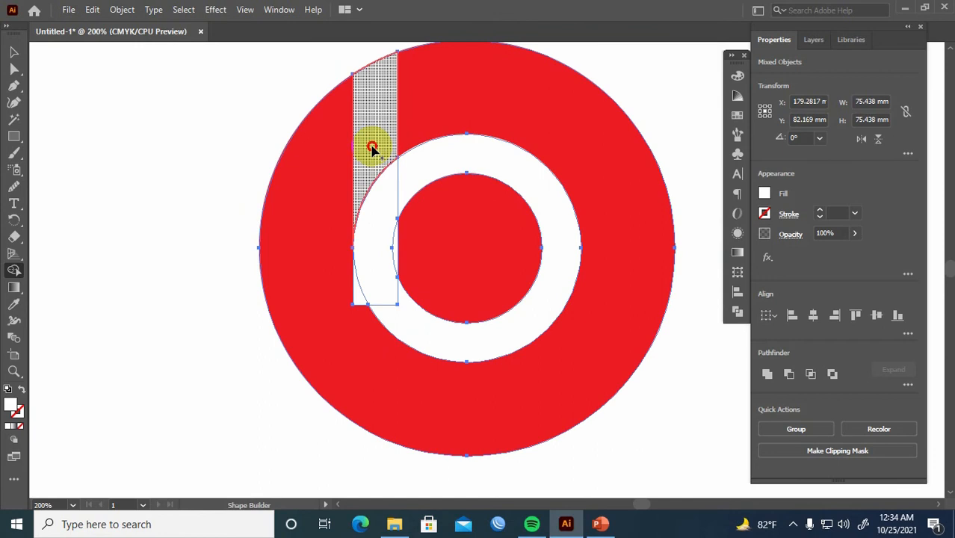
drag(373, 149, 399, 323)
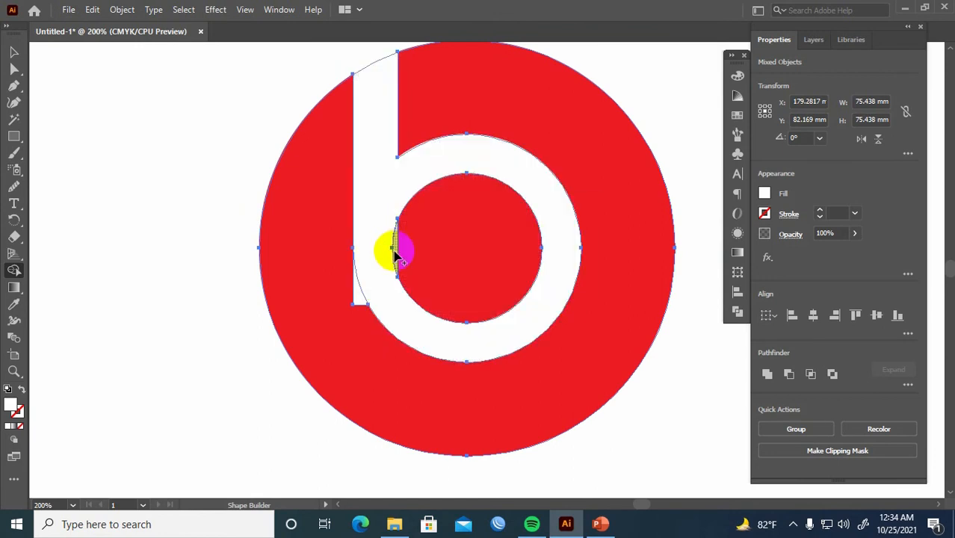
With a red fill, recolour the stem sliver inside the ring and the stem's lower left corner using the Shape Builder, and deselect
scroll(397, 256, up, 1)
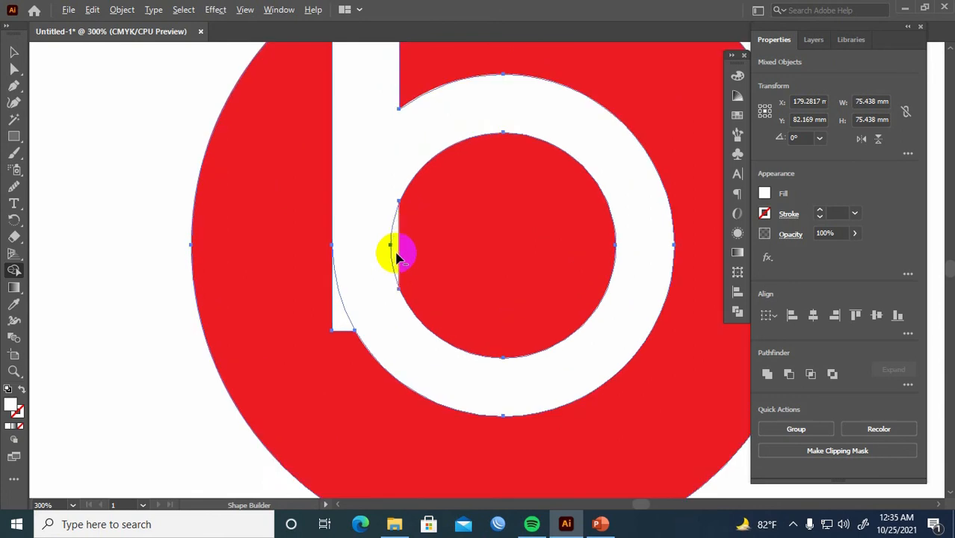
click(397, 256)
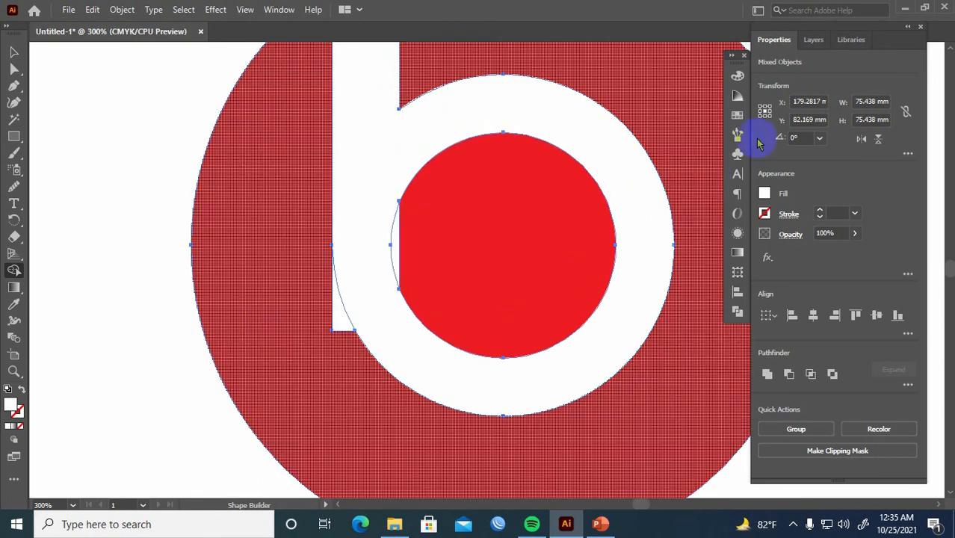
click(764, 194)
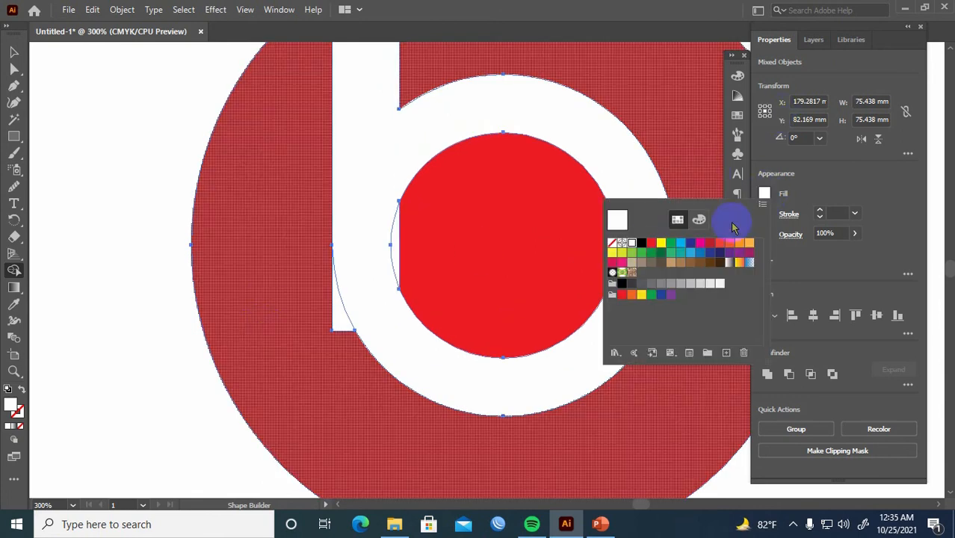
click(811, 187)
scroll(394, 243, up, 1)
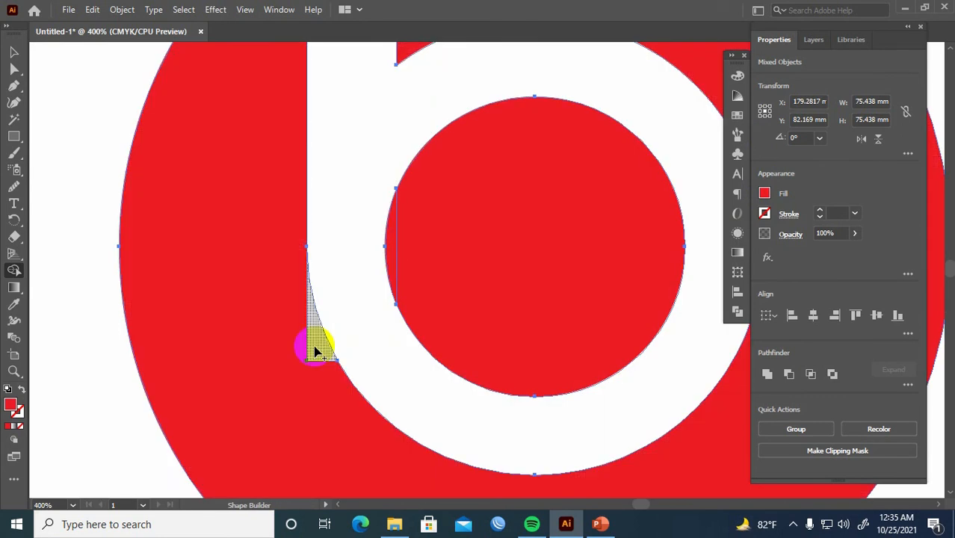
click(313, 351)
scroll(317, 348, down, 3)
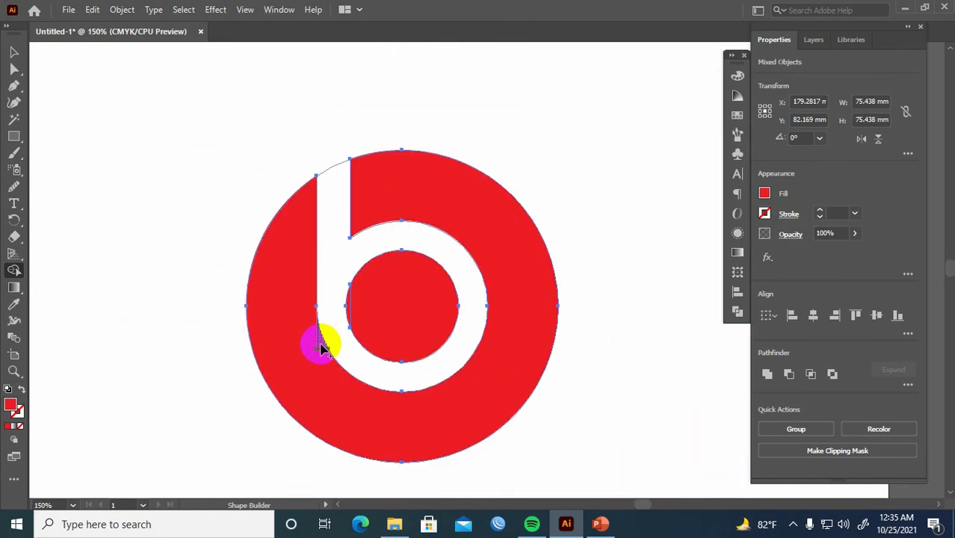
key(v)
click(183, 254)
Examine the recreated Beats logo's edges and compare it with the reference logo beside it
scroll(187, 277, down, 3)
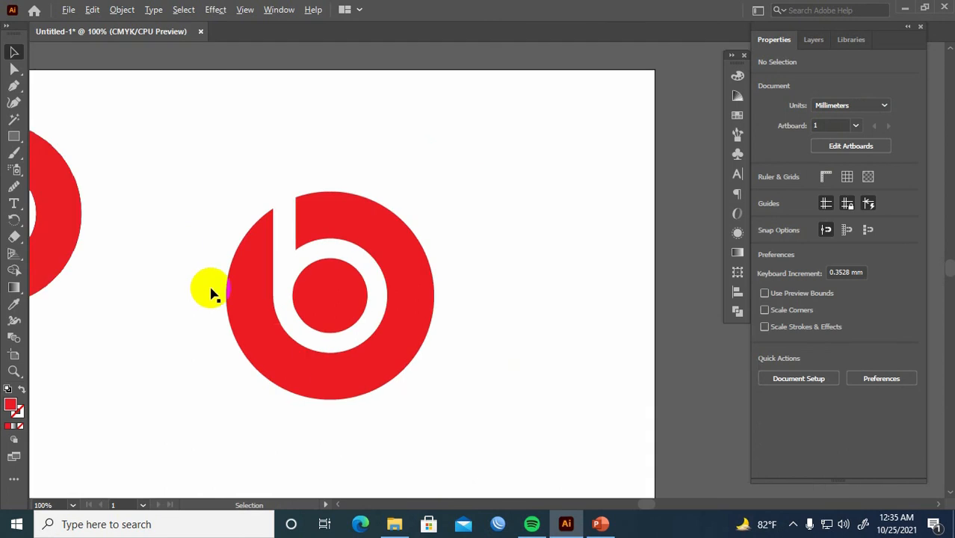
drag(203, 312, 260, 294)
scroll(354, 313, up, 2)
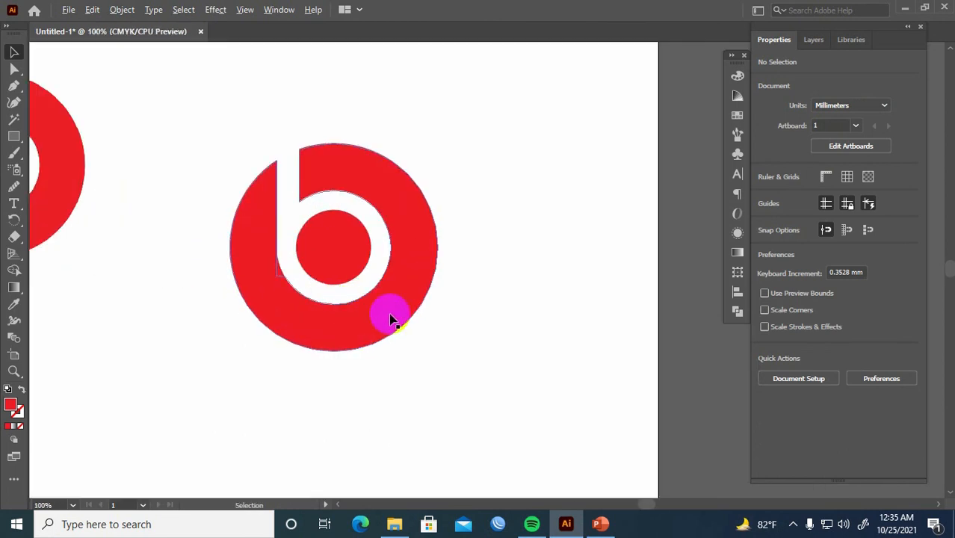
drag(190, 98, 441, 414)
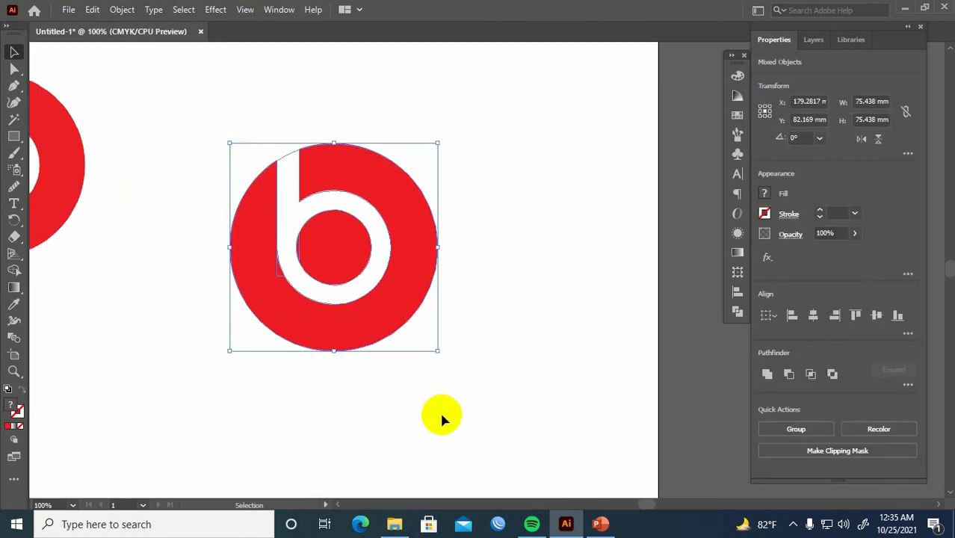
key(a)
key(v)
click(475, 383)
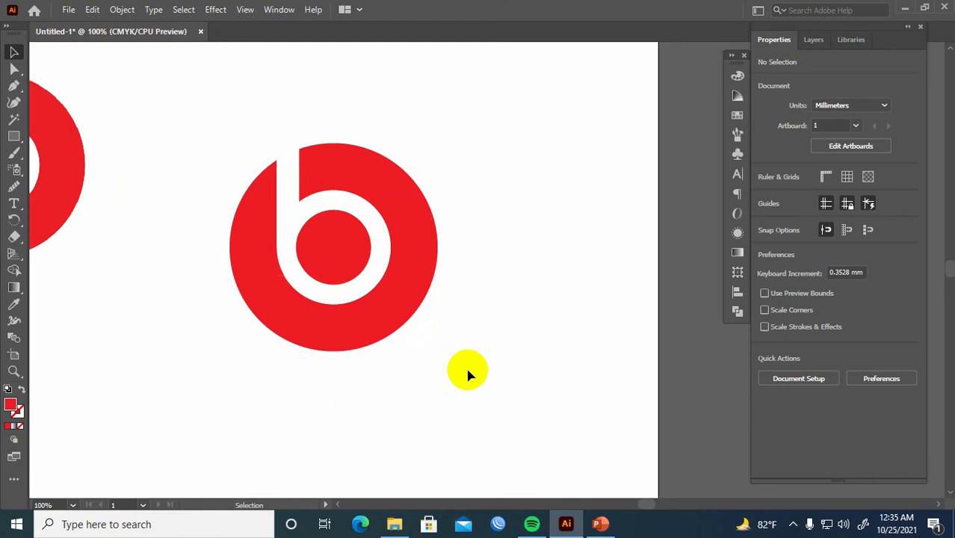
scroll(355, 308, up, 4)
scroll(355, 308, down, 3)
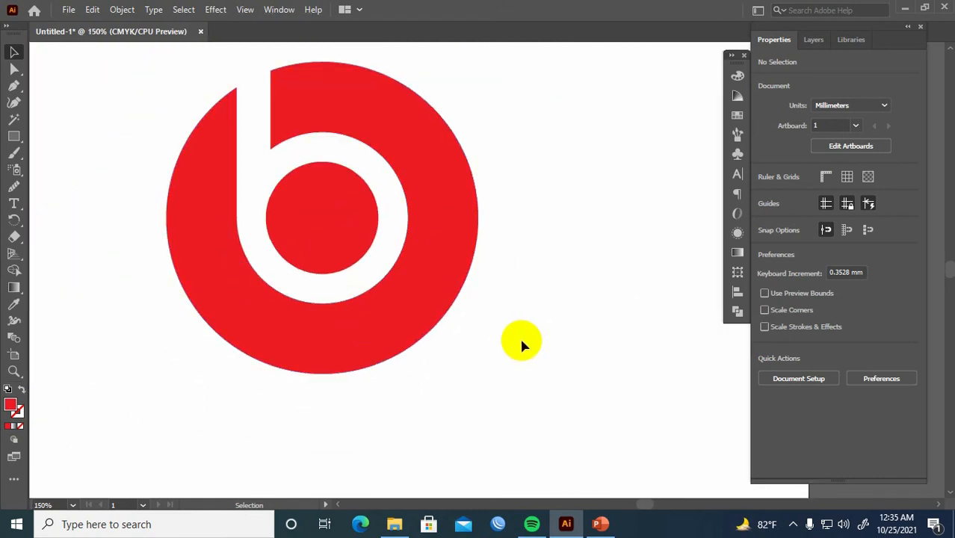
drag(490, 371, 530, 364)
scroll(531, 366, down, 1)
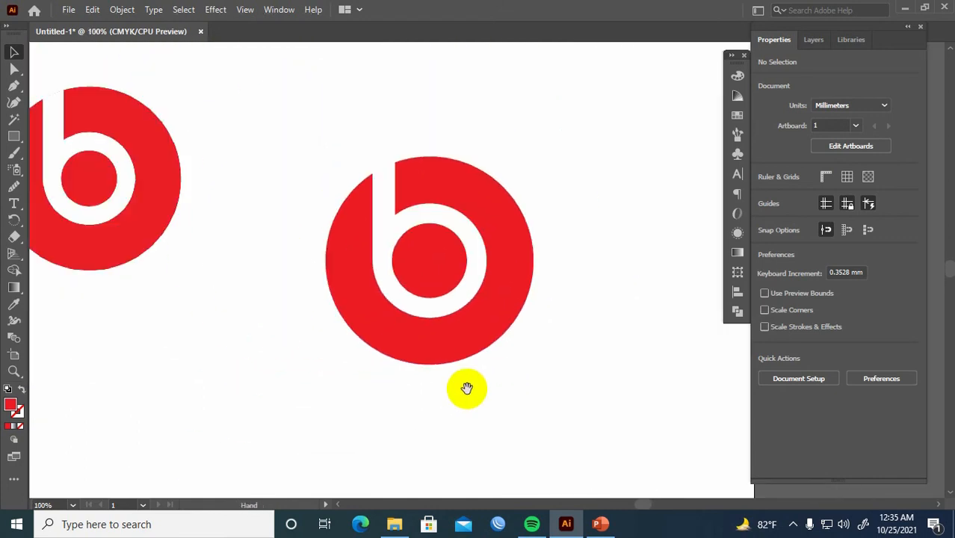
drag(466, 387, 529, 377)
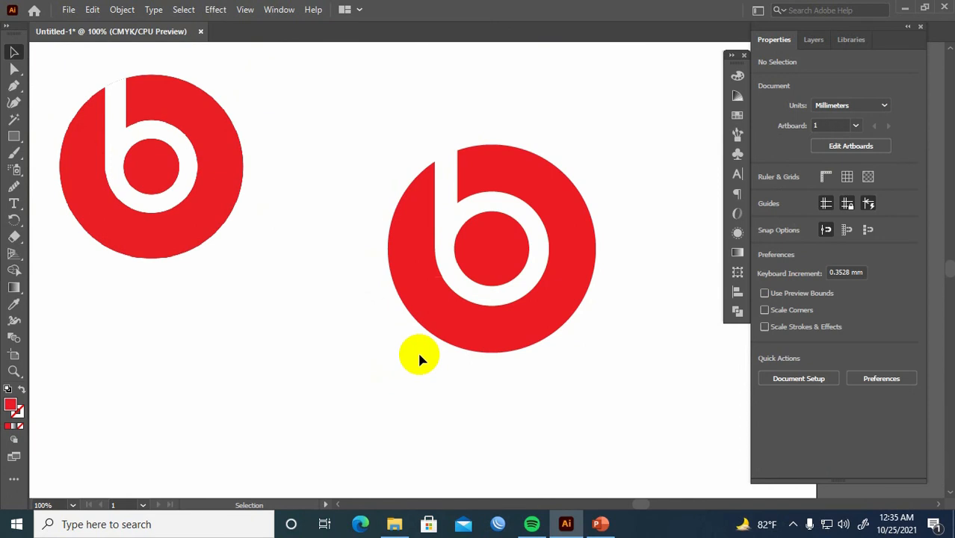
scroll(418, 359, down, 2)
scroll(426, 343, down, 1)
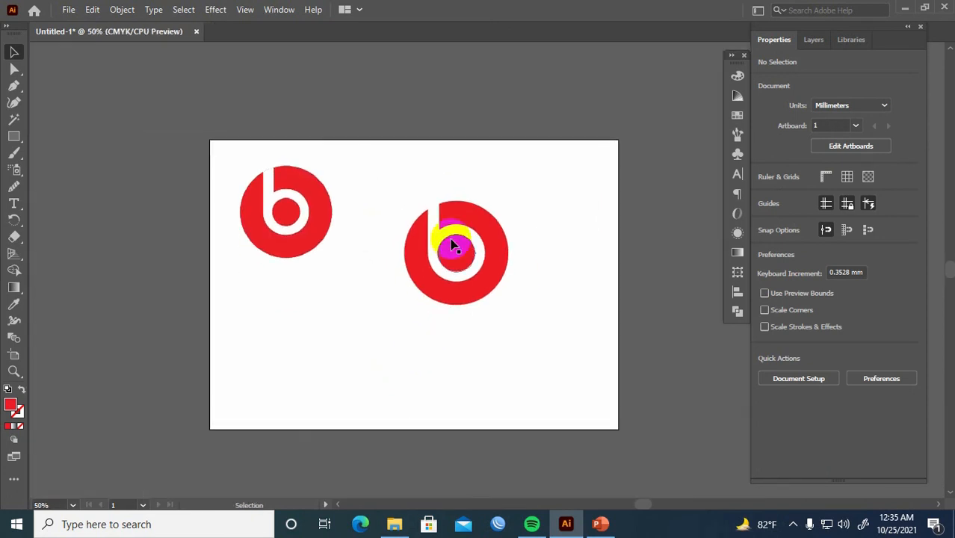
Place the image 2560px-IBM_logo.svg.png from the Class 10-11 folder into the document
click(396, 525)
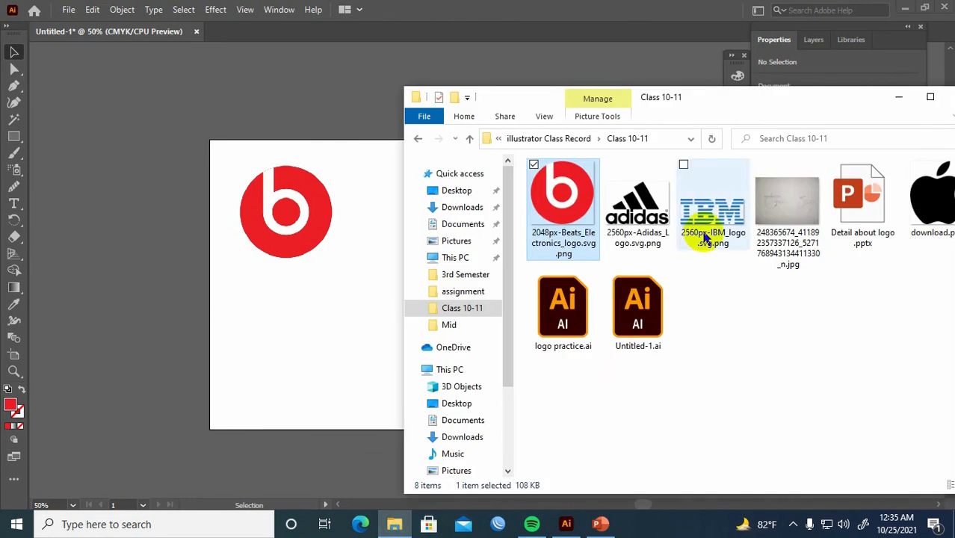
drag(712, 213, 192, 347)
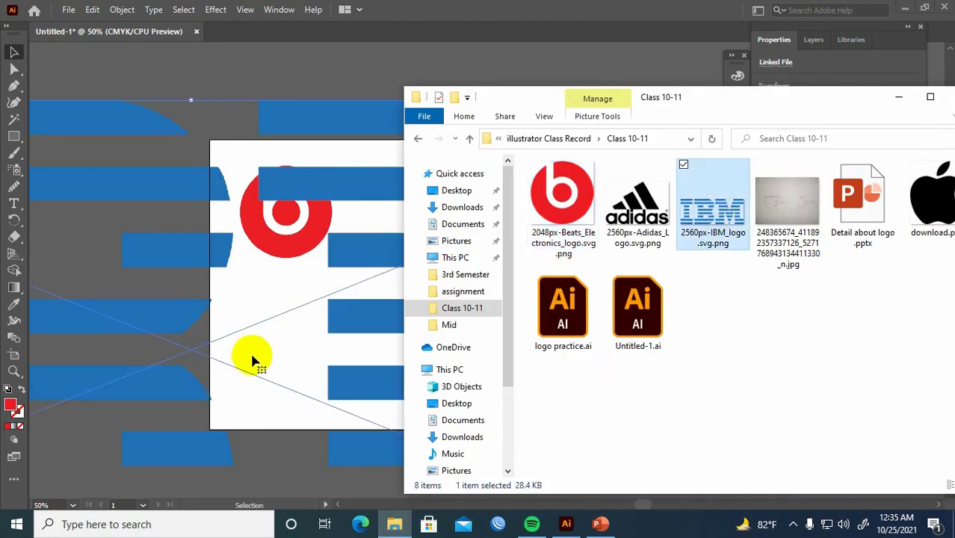
scroll(531, 256, down, 2)
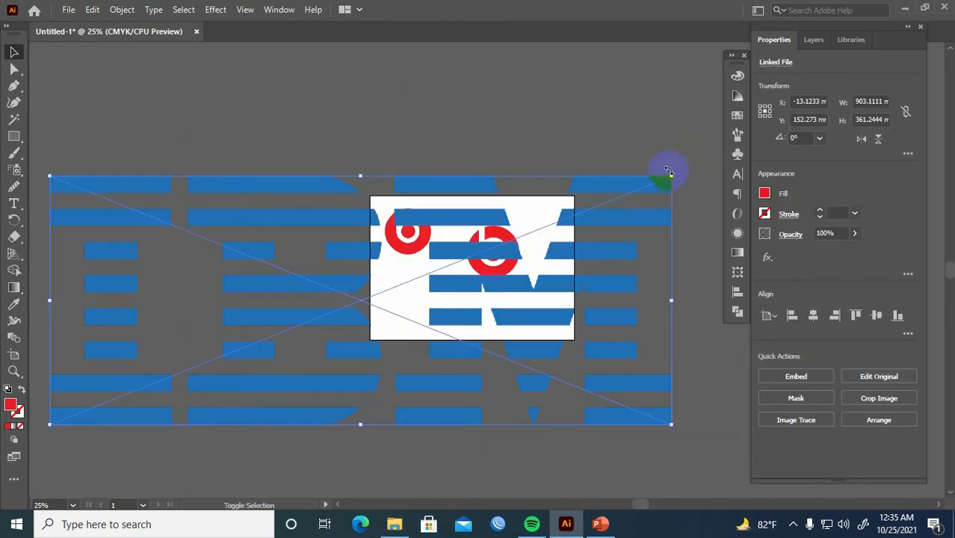
Scale the IBM image down to about 299 mm wide beside the artboard's left edge, and embed it
drag(671, 176, 463, 259)
drag(398, 306, 227, 289)
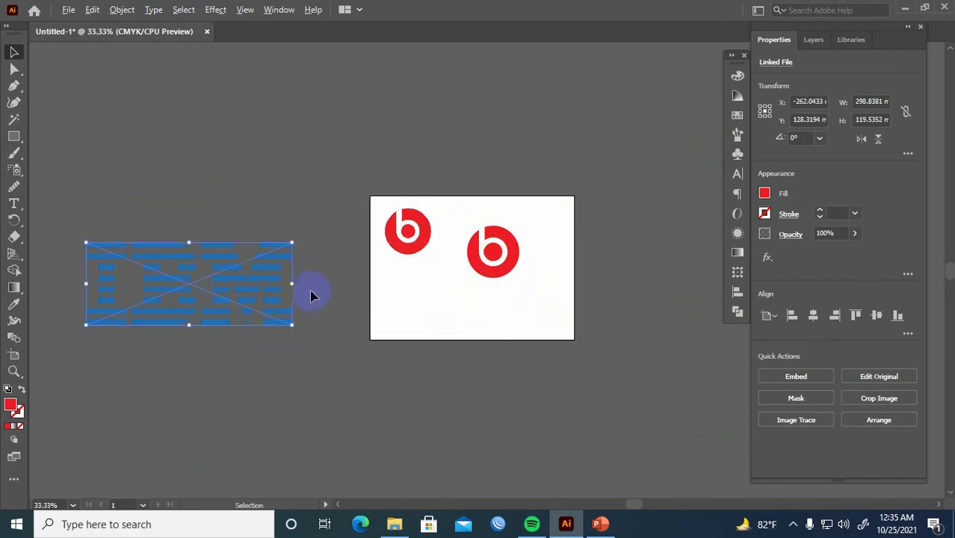
scroll(312, 296, up, 1)
click(792, 378)
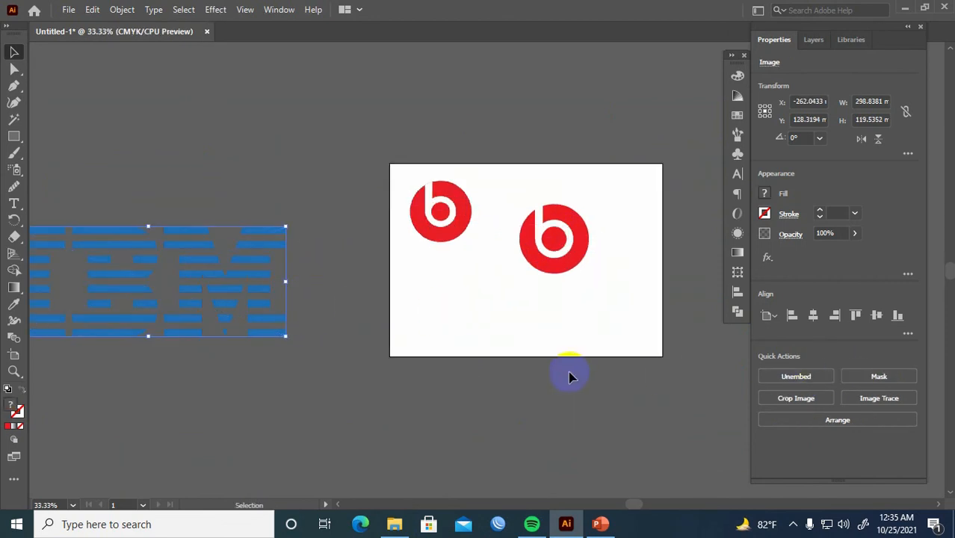
Move the recreated Beats logo towards the artboard's upper right corner and deselect it
drag(513, 183, 607, 291)
drag(580, 224, 623, 149)
click(551, 277)
Add the point text "IBM" at 72 pt in the empty area below the two Beats logos
scroll(528, 281, up, 2)
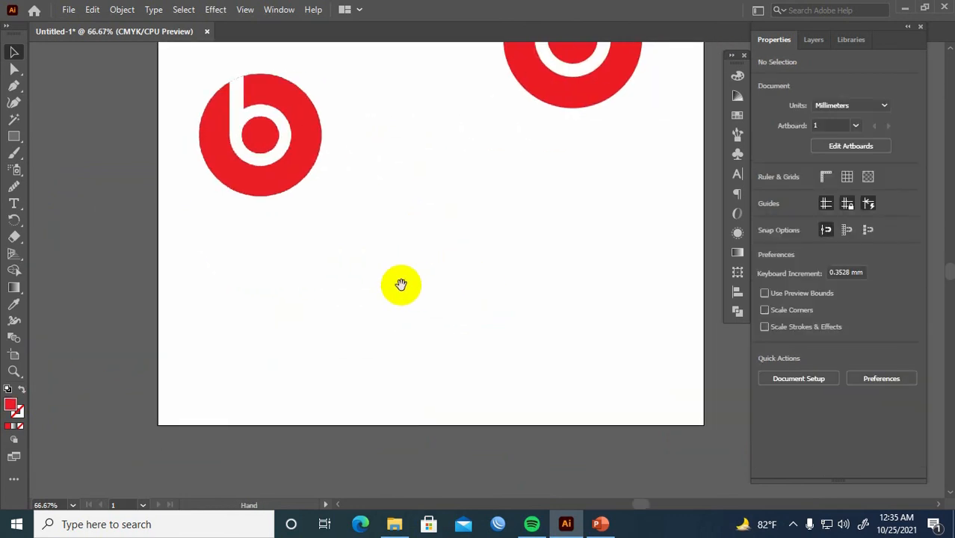
key(t)
click(363, 269)
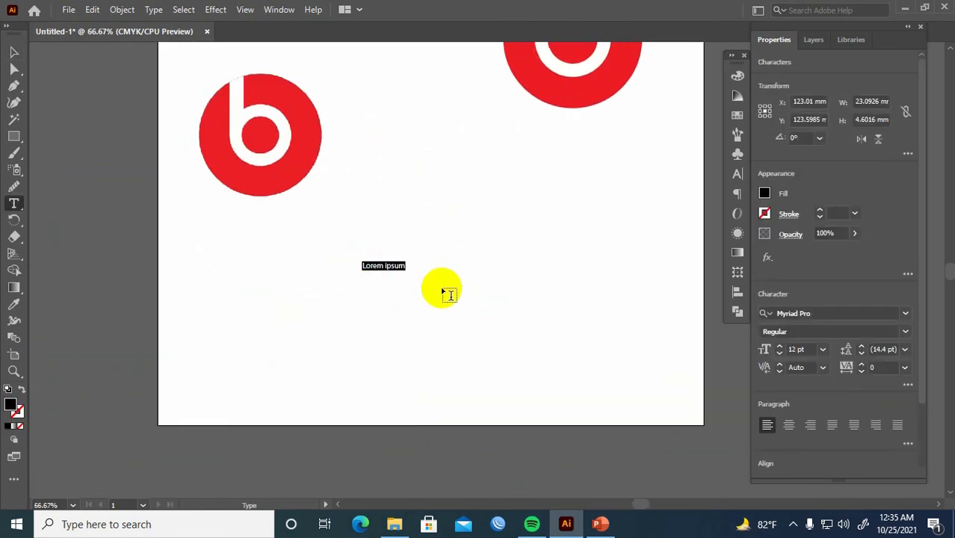
click(823, 350)
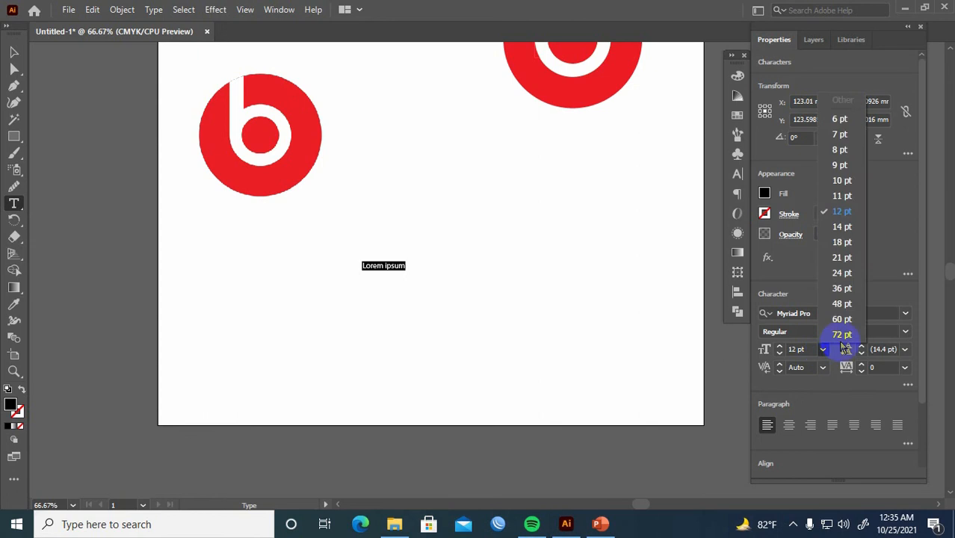
click(843, 332)
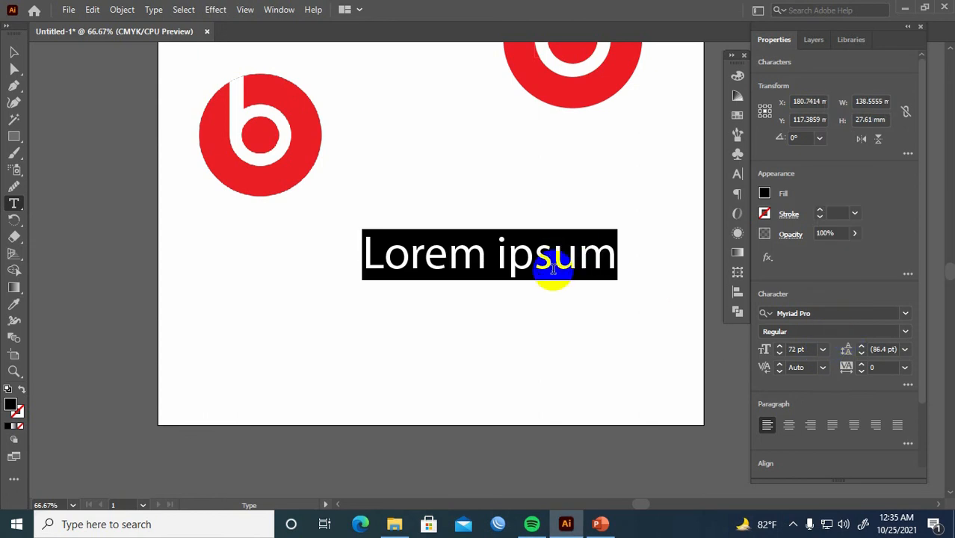
key(BackSpace)
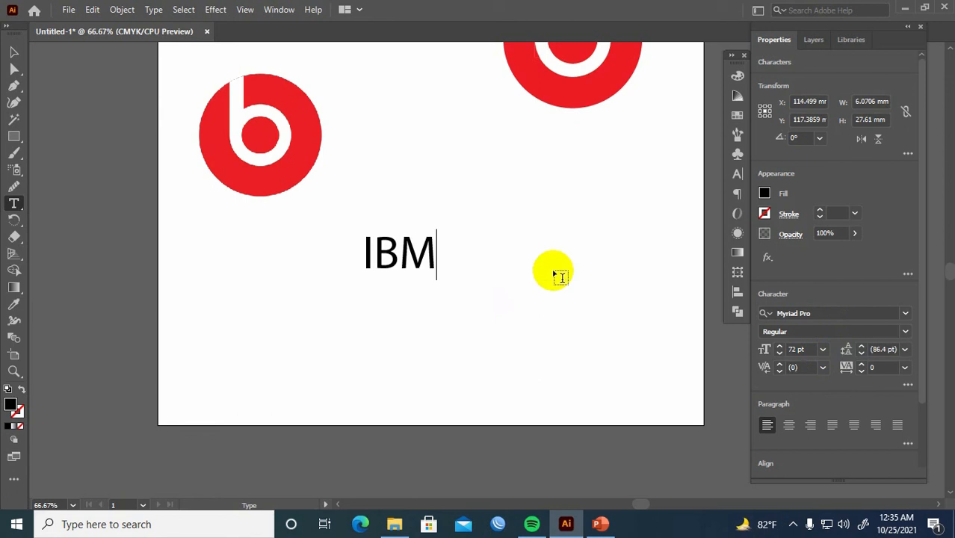
click(13, 52)
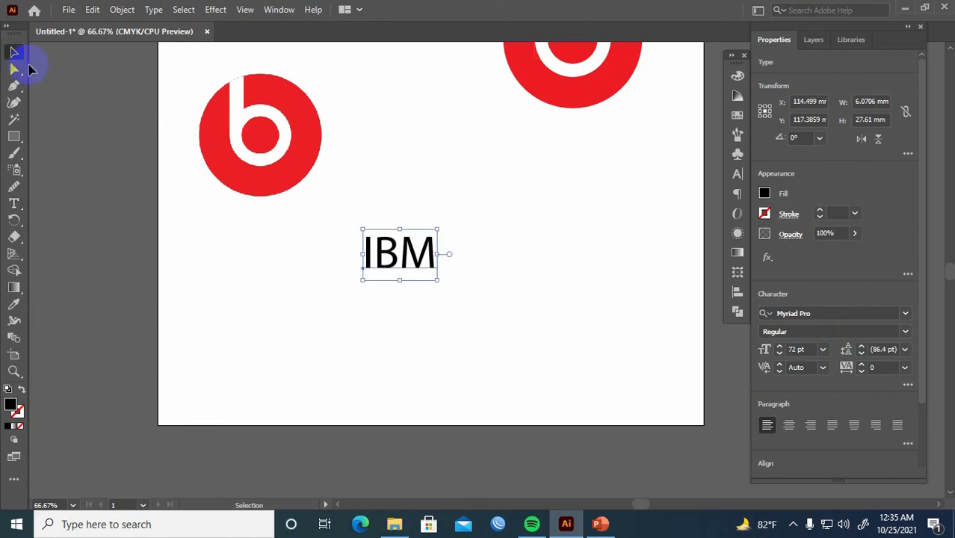
Change the font of the IBM text to the heavy slab typeface Playbill
key(space)
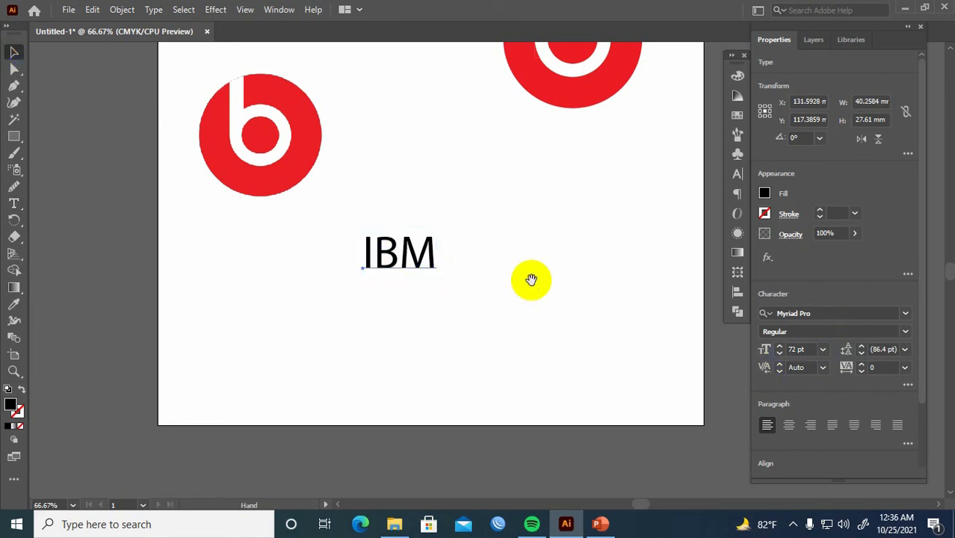
drag(531, 280, 470, 288)
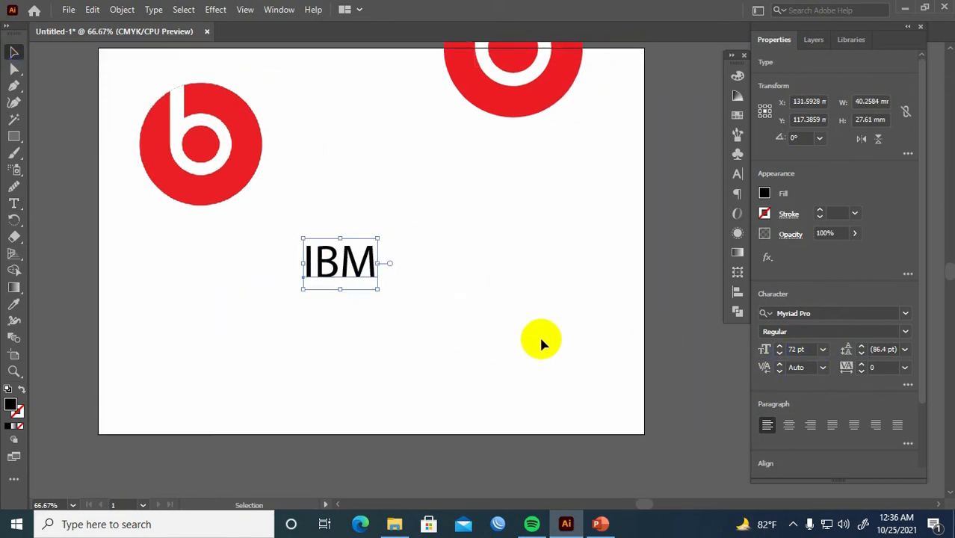
click(820, 313)
key(Down)
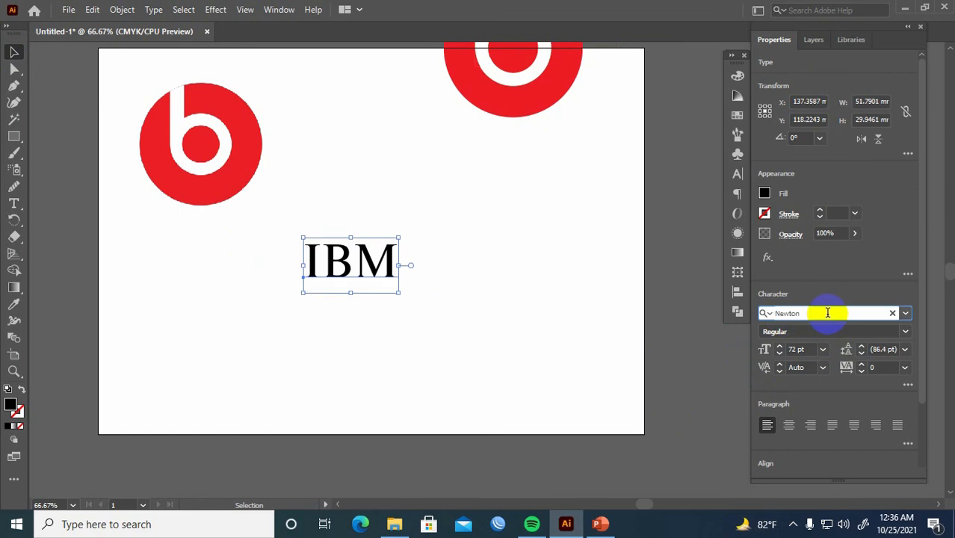
key(Down)
key(Down)
key(Down)
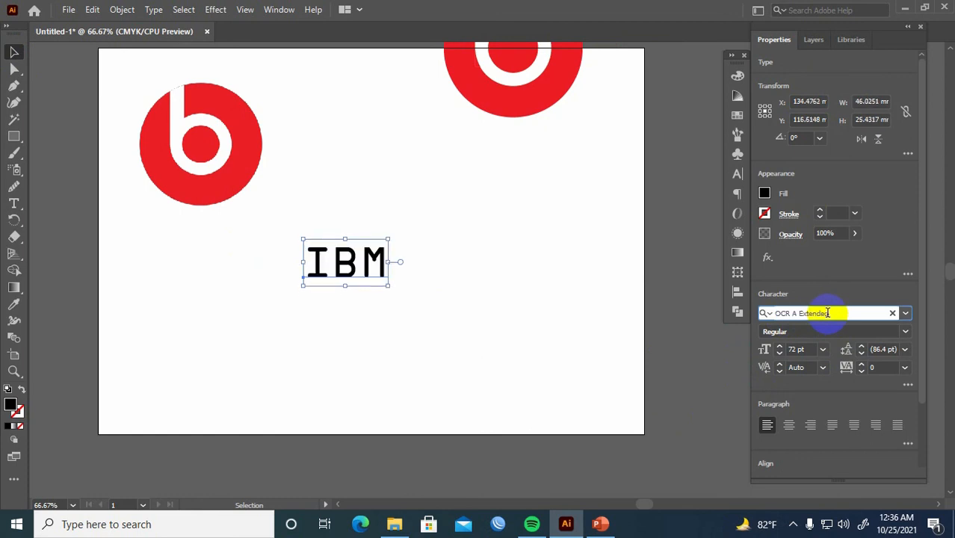
key(Up)
key(Down)
key(Down)
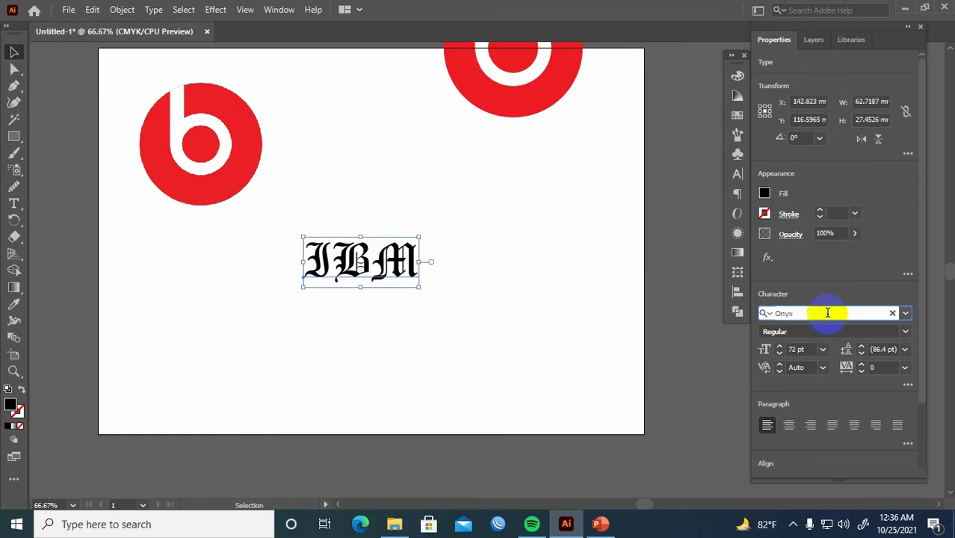
key(Down)
key(Down)
key(Down)
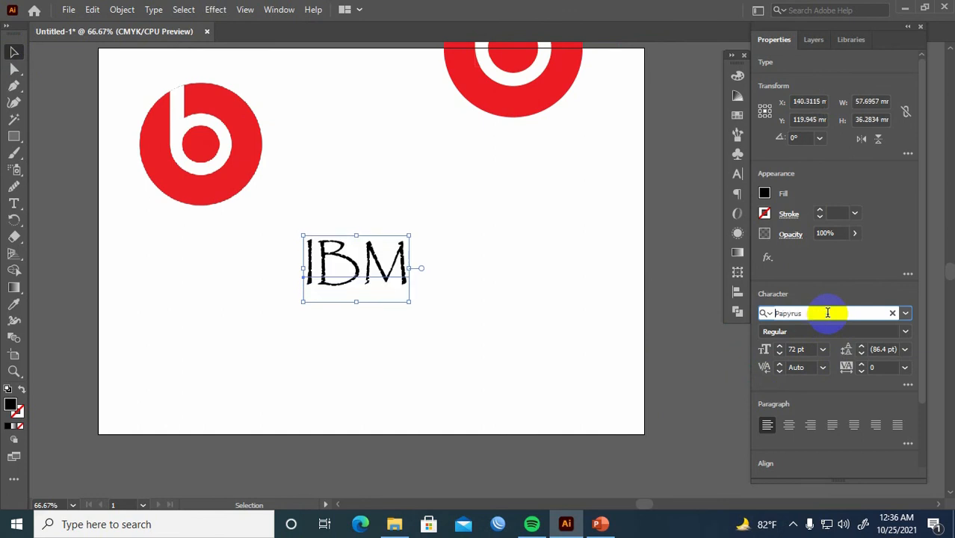
key(Down)
key(Down)
key(Down)
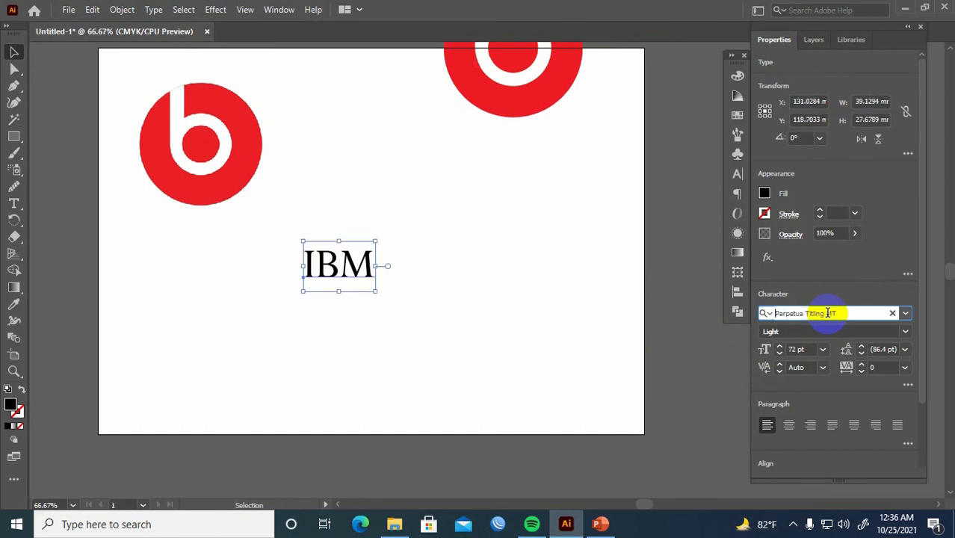
key(Down)
key(Down)
key(Down)
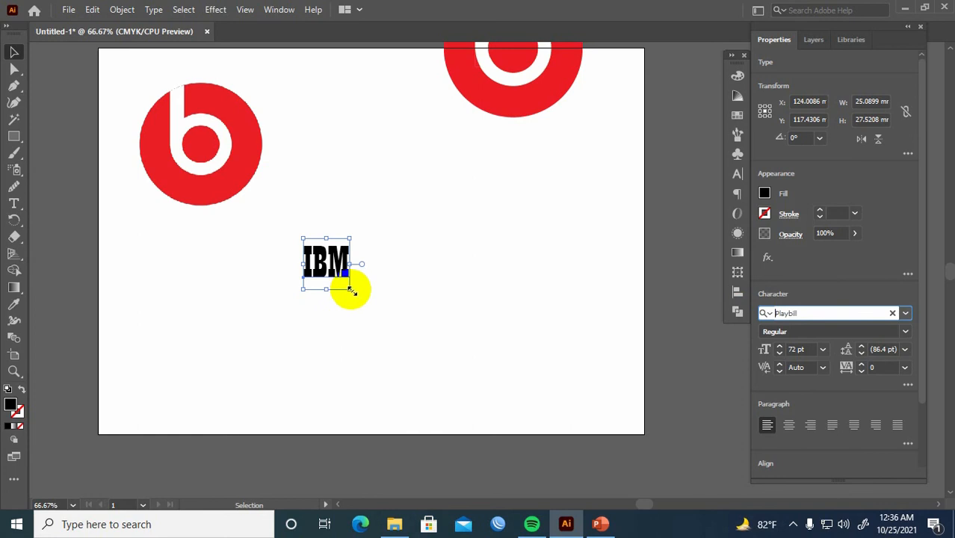
Enlarge the IBM text to about 288 pt and place it in the artboard's lower middle
drag(353, 291, 434, 355)
drag(319, 284, 404, 319)
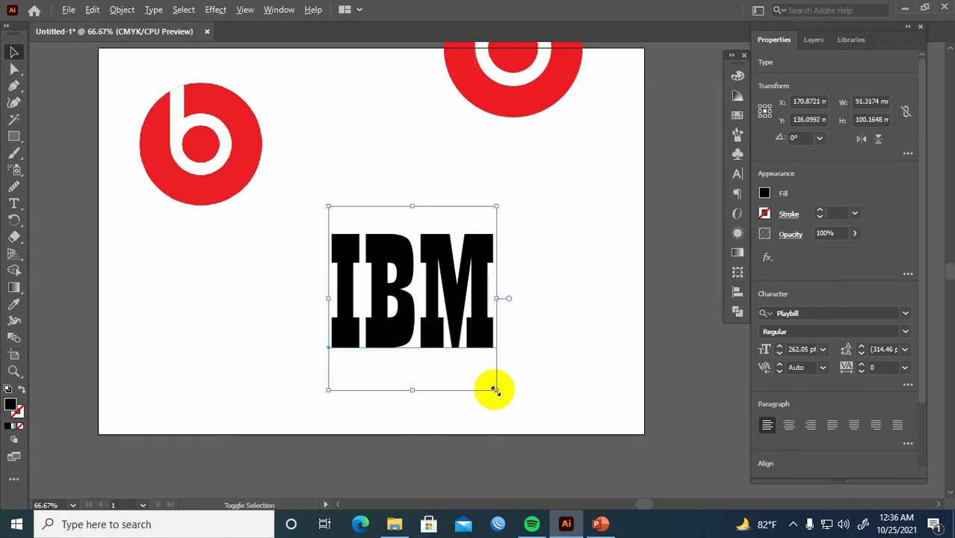
mouse_move(494, 389)
mouse_down()
mouse_move(505, 399)
mouse_move(505, 390)
mouse_up()
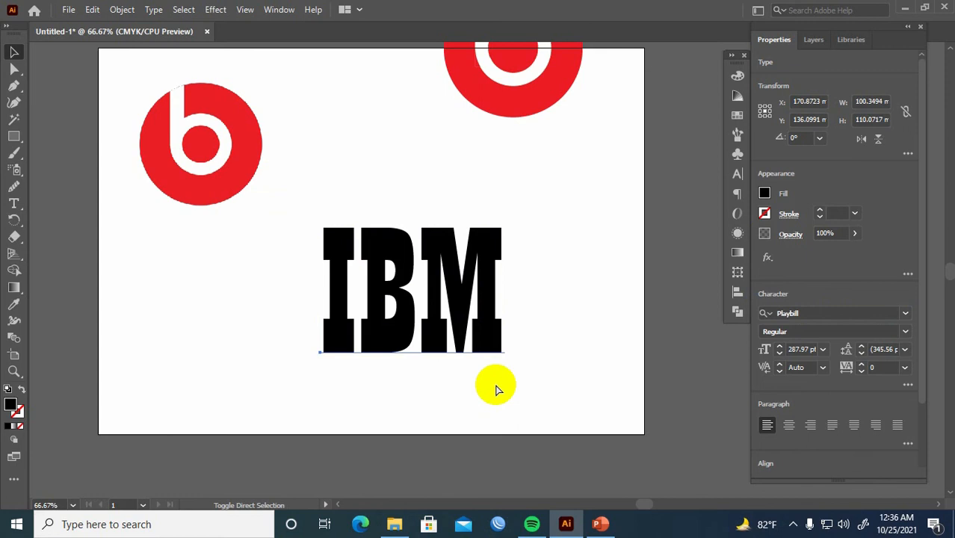
Convert the IBM text to outlines, scale it to about 128 mm wide by 90 mm high, and deselect it
key(ctrl+shift+o)
drag(500, 352, 492, 327)
click(515, 312)
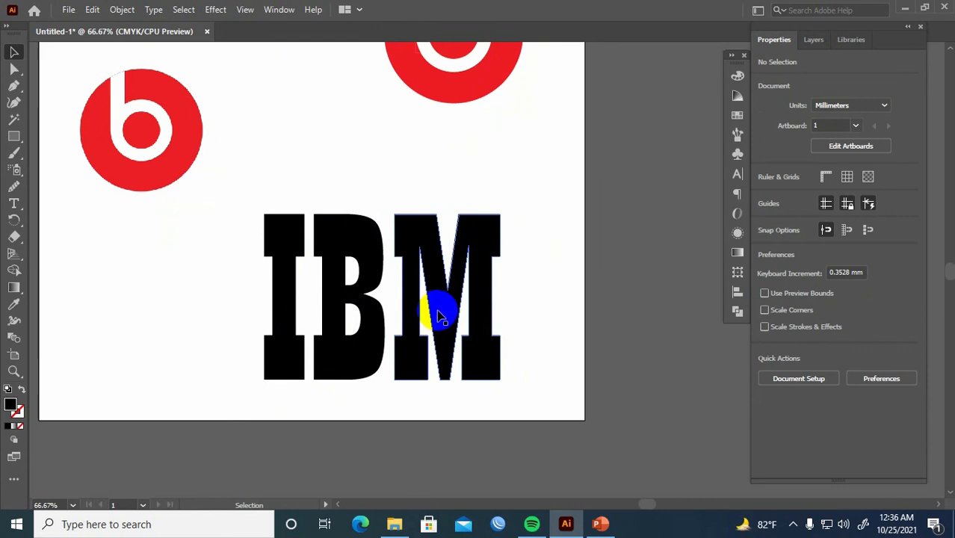
mouse_move(441, 312)
mouse_down()
mouse_move(410, 300)
mouse_move(427, 308)
mouse_up()
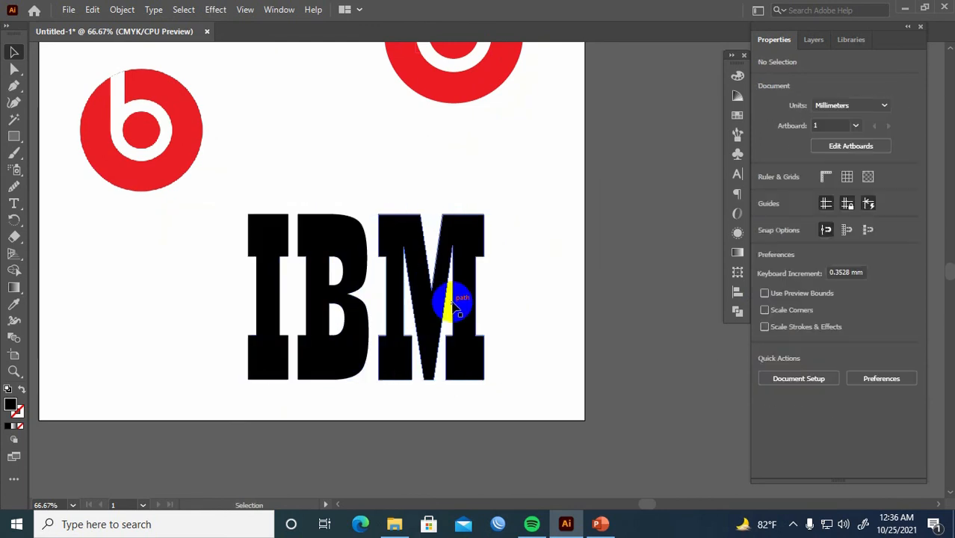
click(437, 304)
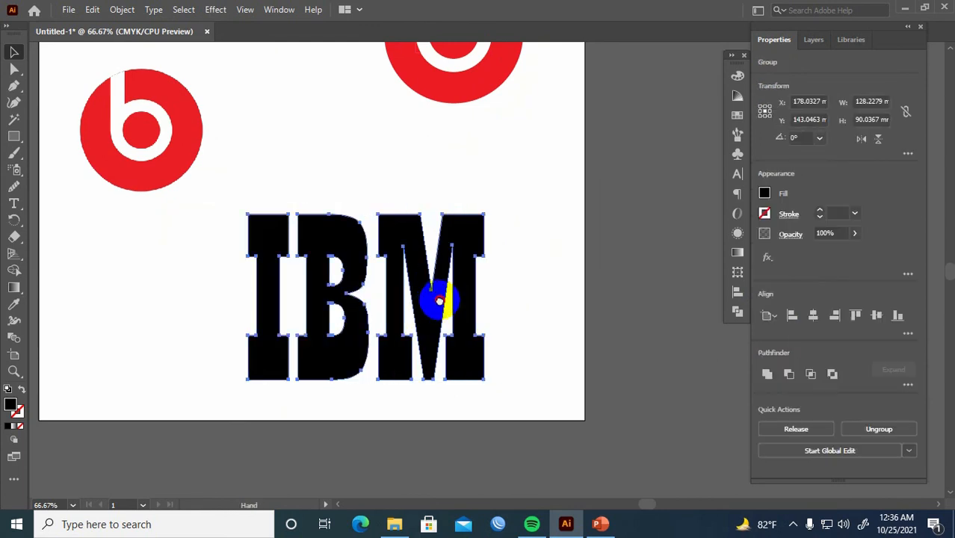
drag(438, 301, 456, 310)
click(576, 311)
click(453, 302)
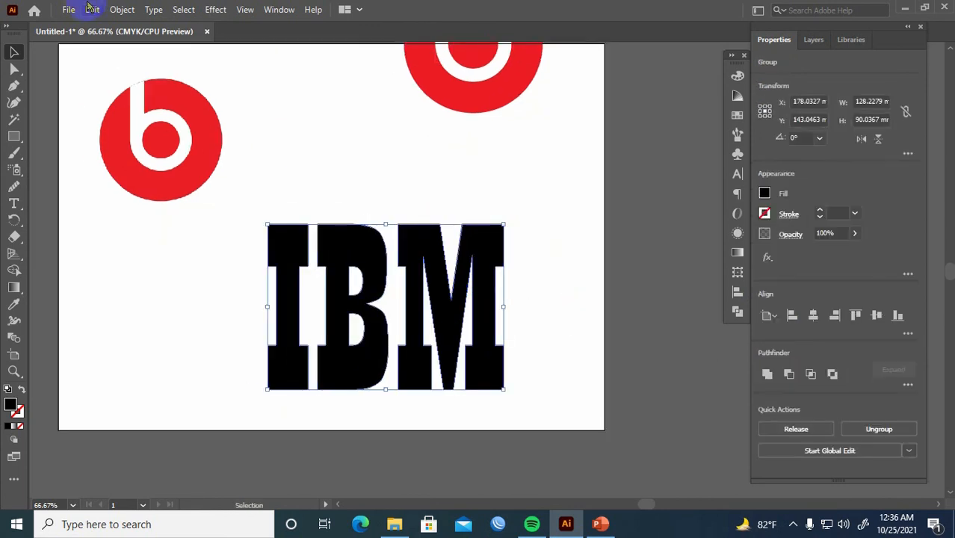
click(121, 10)
click(184, 171)
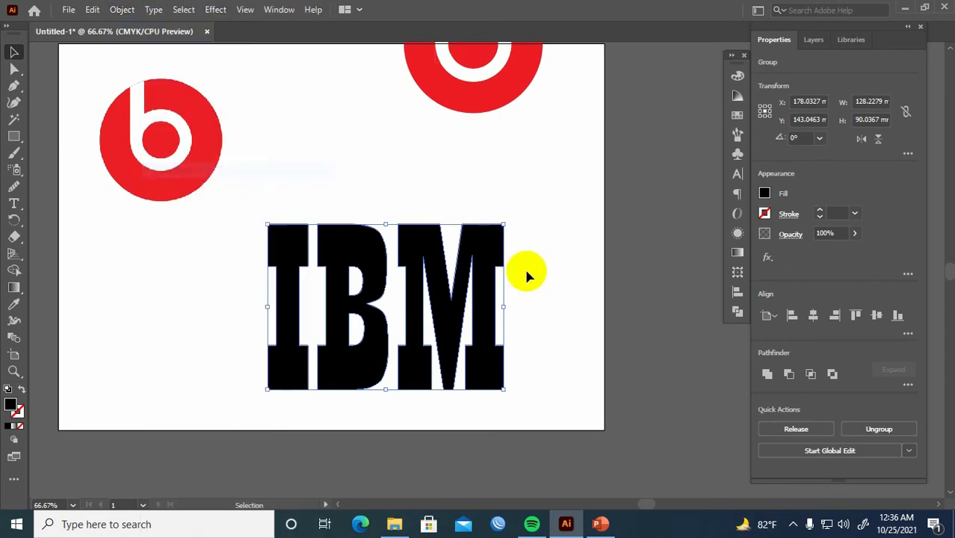
click(554, 304)
scroll(431, 249, up, 1)
drag(543, 334, 543, 289)
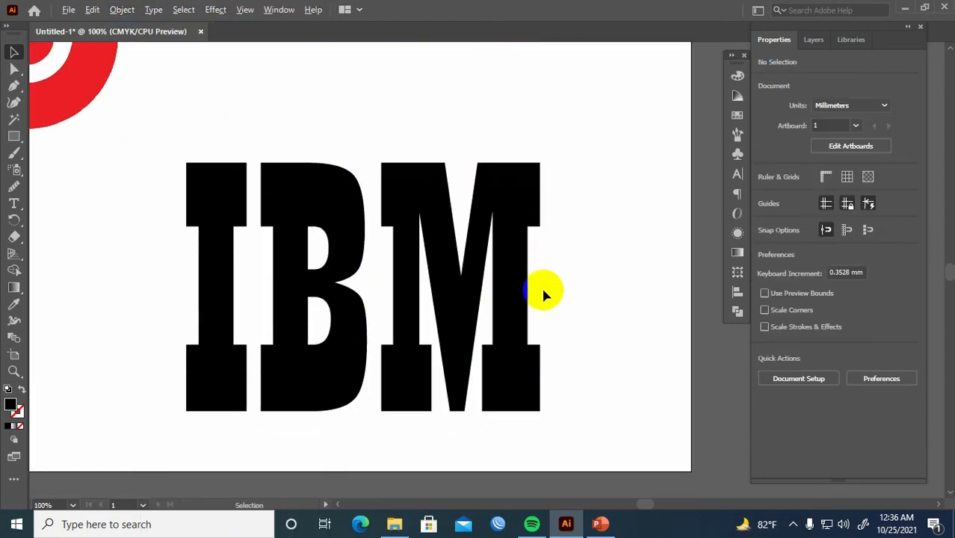
Draw a thin rectangle about 170 × 4.7 mm across the top edge of the IBM letters and fill it white
scroll(557, 288, down, 1)
key(m)
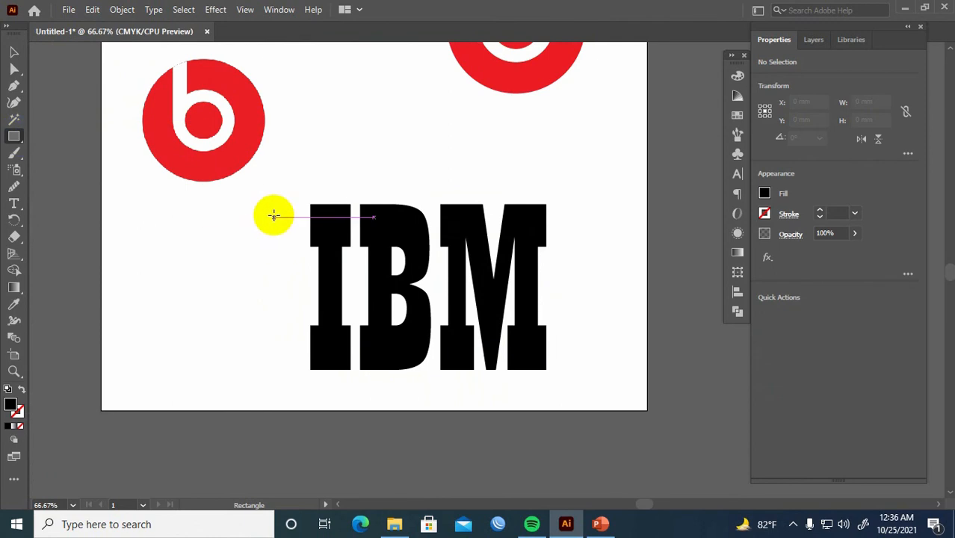
drag(273, 205, 585, 212)
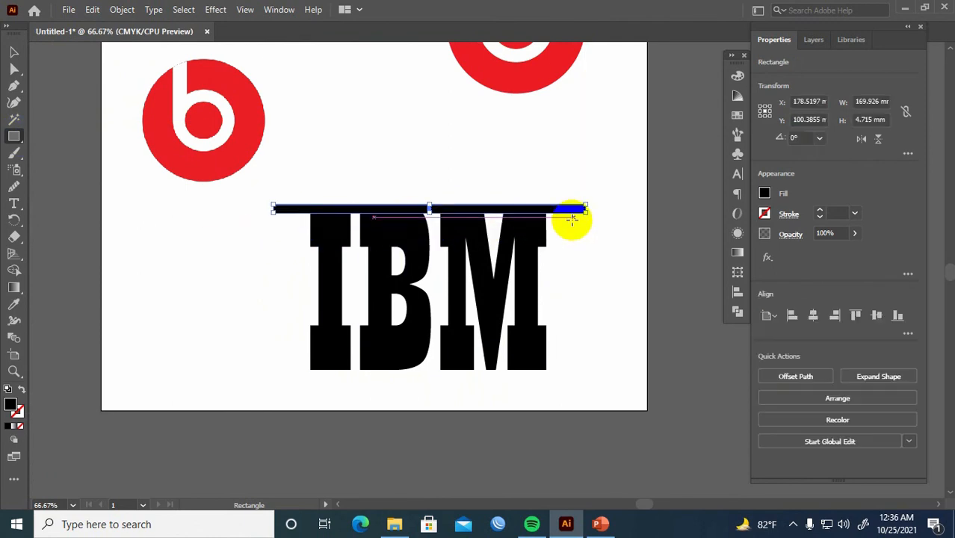
click(764, 194)
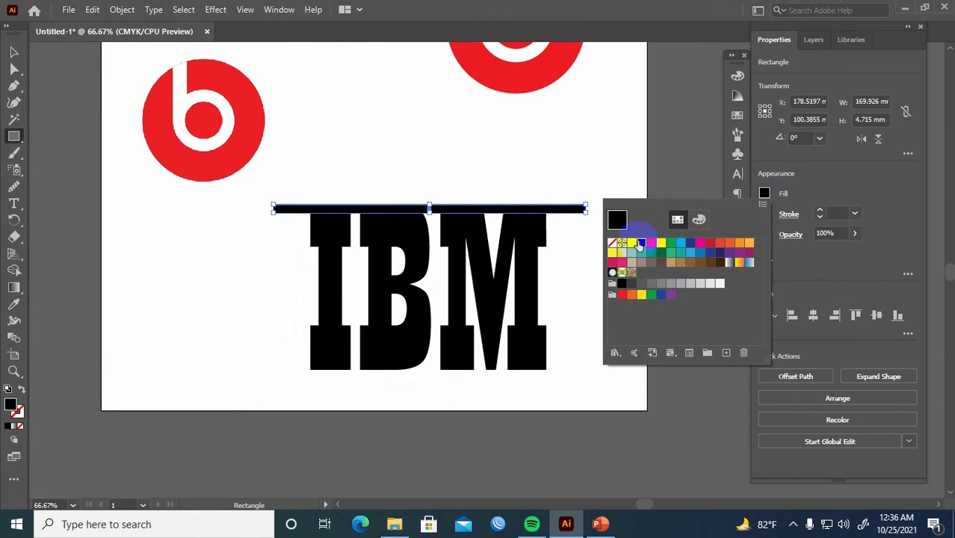
click(632, 246)
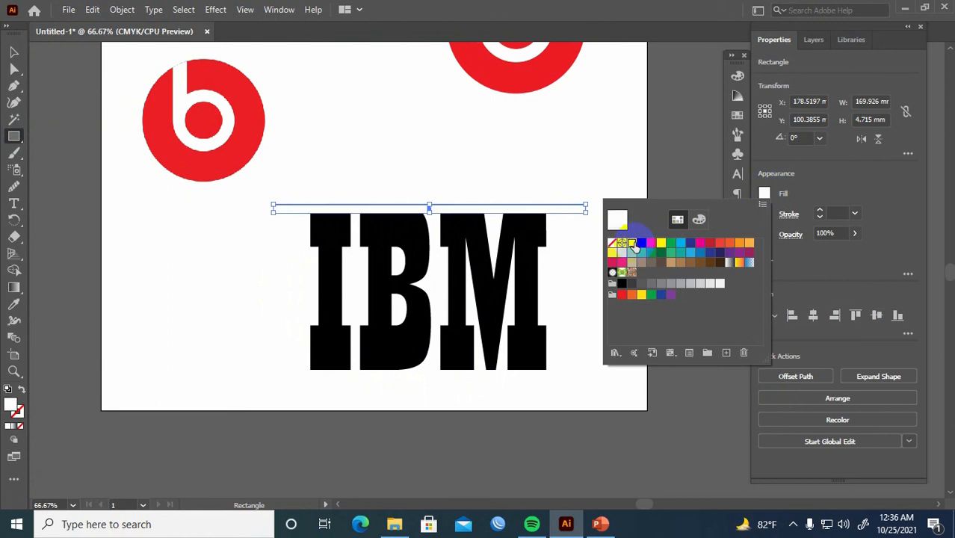
click(685, 163)
Move the white bar slightly down over the letters and place a copy straight below it, leaving a thin black stripe between them
key(v)
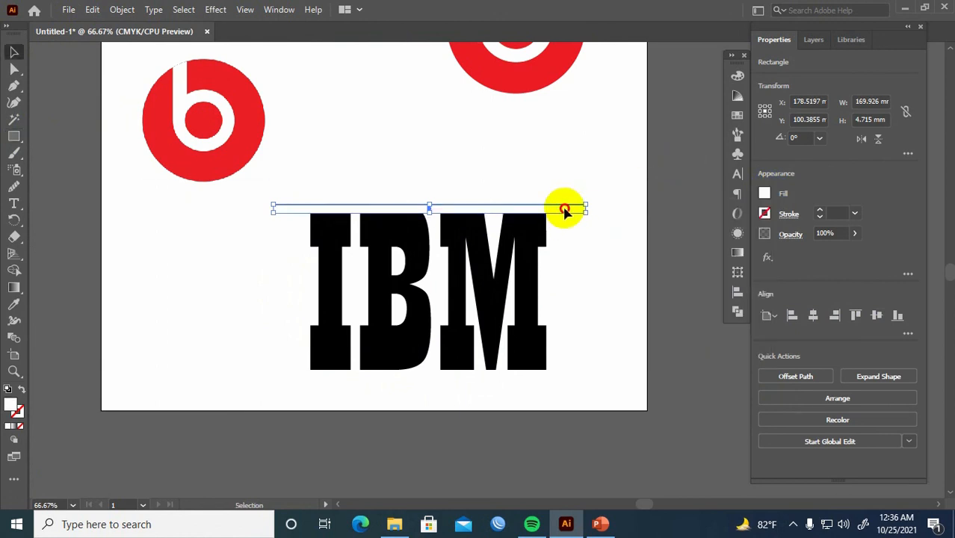
drag(565, 211, 565, 218)
scroll(565, 241, up, 2)
drag(577, 255, 657, 261)
drag(633, 201, 475, 220)
key(ctrl+minus)
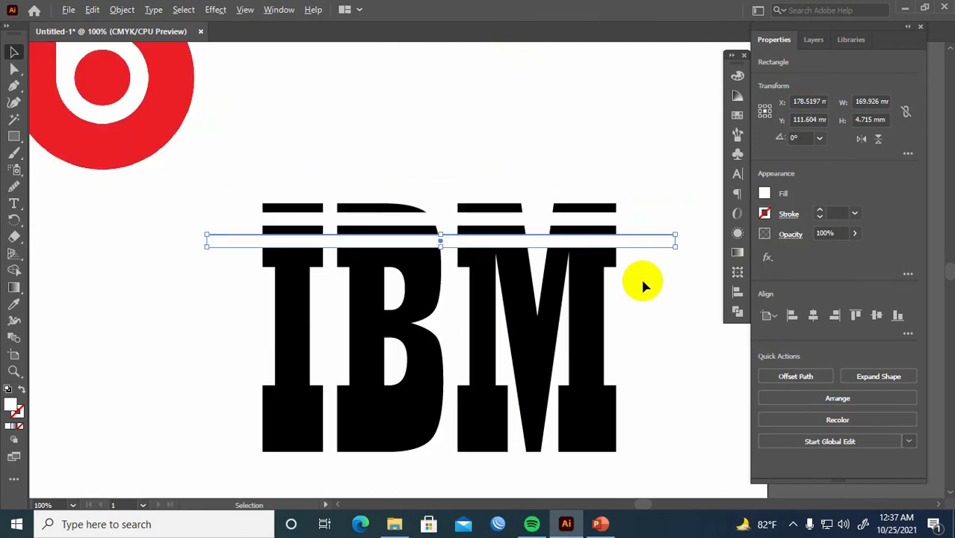
Repeat the bar duplication nine times down to the base of the letters, and deselect
key(ctrl+d)
key(ctrl+d)
key(ctrl+d)
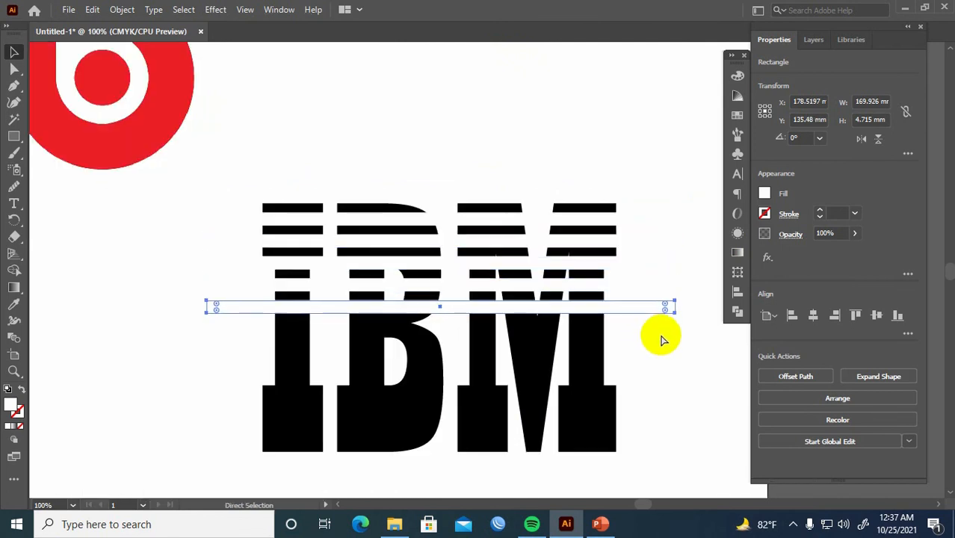
key(ctrl+d)
key(ctrl+d)
key(ctrl+d)
key(ctrl+d)
key(ctrl+d)
key(ctrl+d)
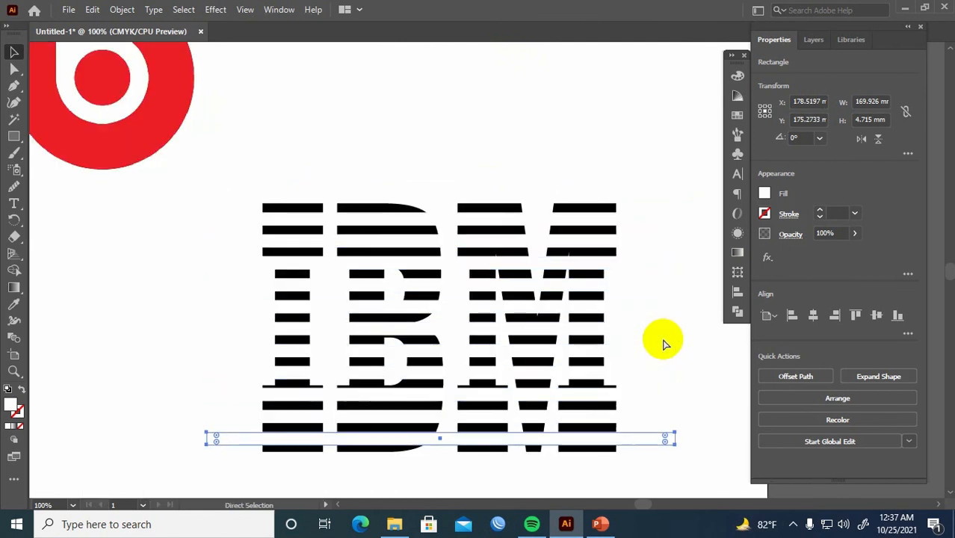
drag(666, 332, 628, 291)
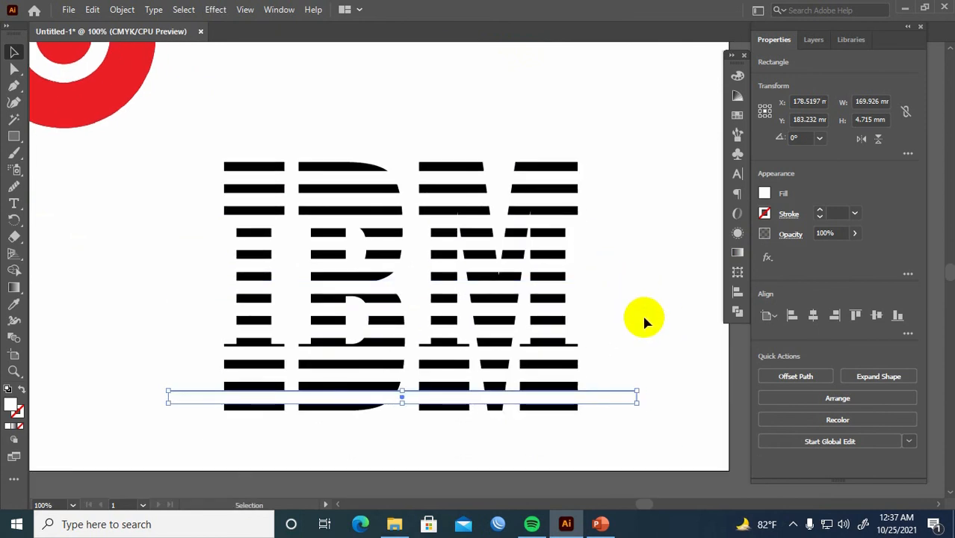
click(671, 316)
Move the IBM letters together with all white bars off the artboard to the empty area on its right, and deselect
scroll(671, 317, down, 2)
mouse_move(672, 317)
mouse_down()
mouse_move(642, 312)
mouse_move(686, 310)
mouse_up()
scroll(687, 310, down, 1)
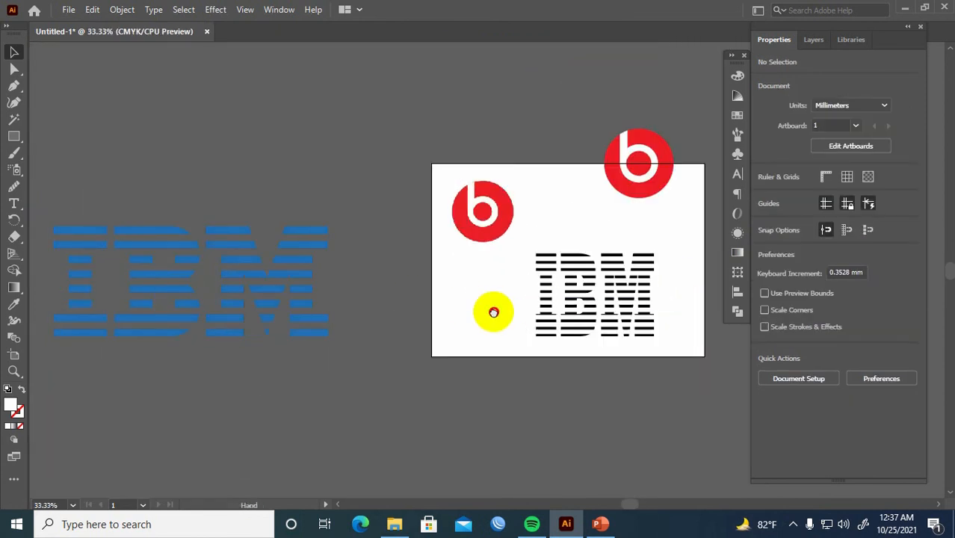
drag(493, 312, 455, 304)
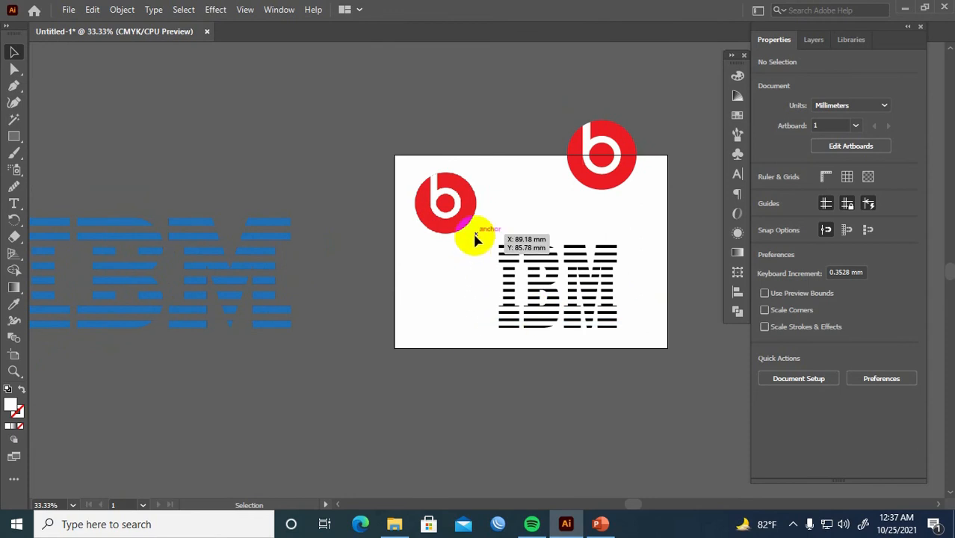
drag(481, 239, 557, 259)
scroll(554, 259, up, 4)
scroll(554, 259, down, 1)
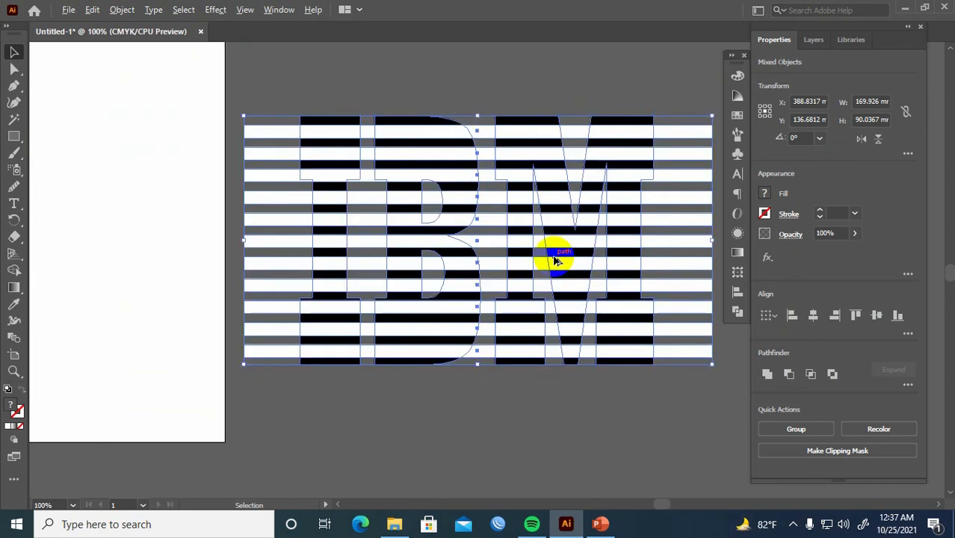
drag(466, 436, 455, 398)
click(505, 389)
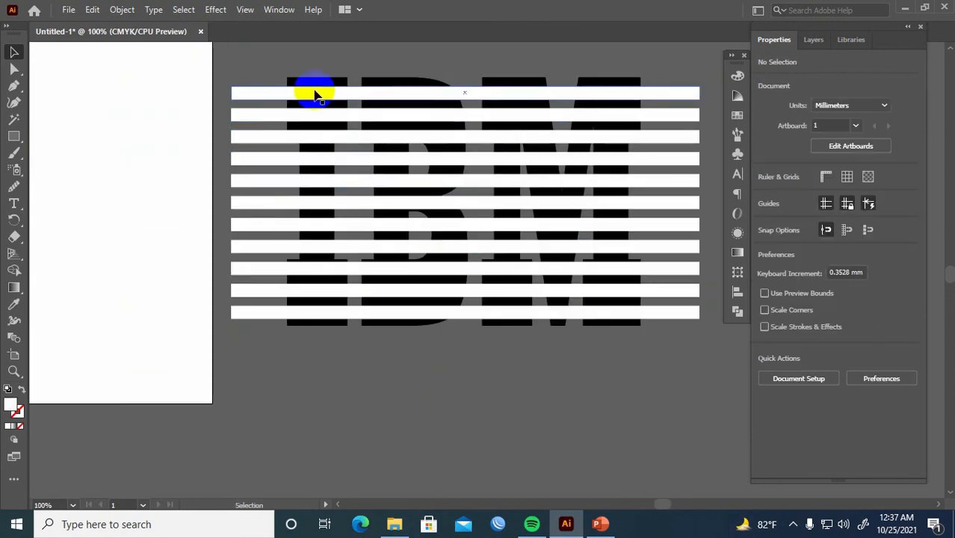
Select the letters and bars and use the Shape Builder to remove the bar parts outside and between the letters
drag(277, 53, 657, 345)
drag(680, 388, 678, 387)
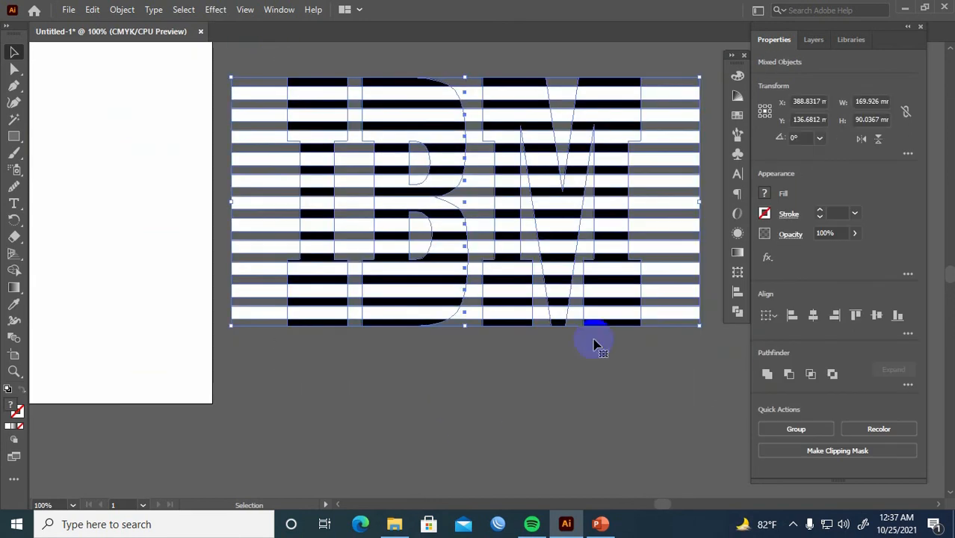
click(14, 272)
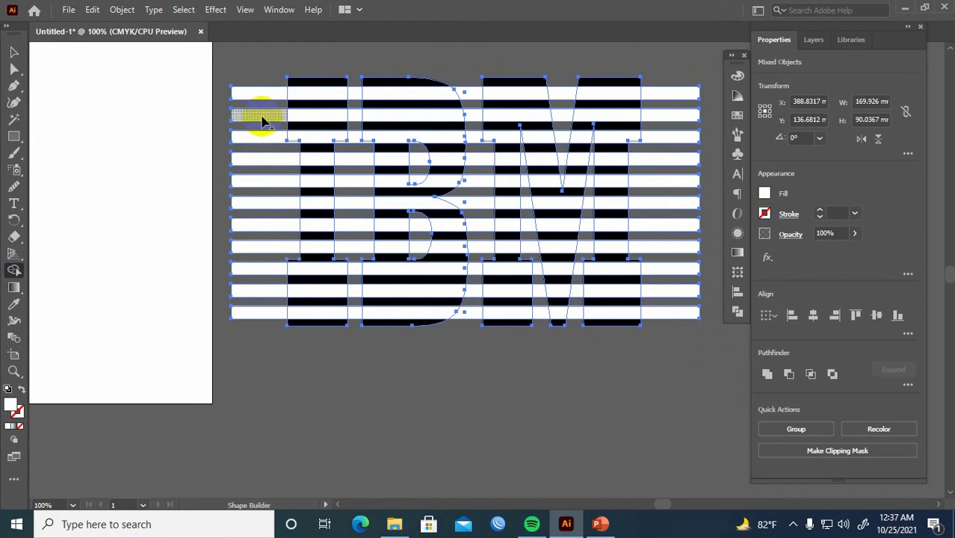
drag(260, 82, 254, 320)
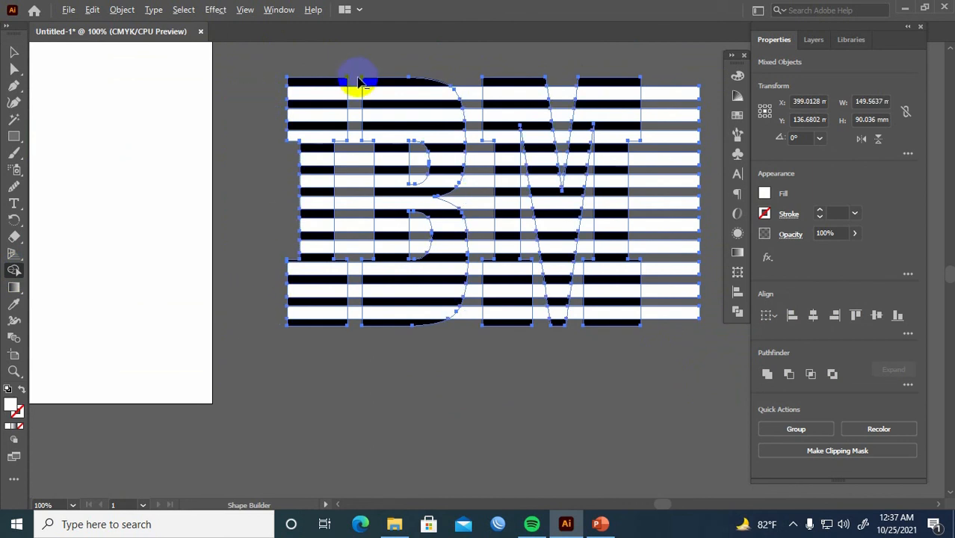
drag(355, 86, 358, 330)
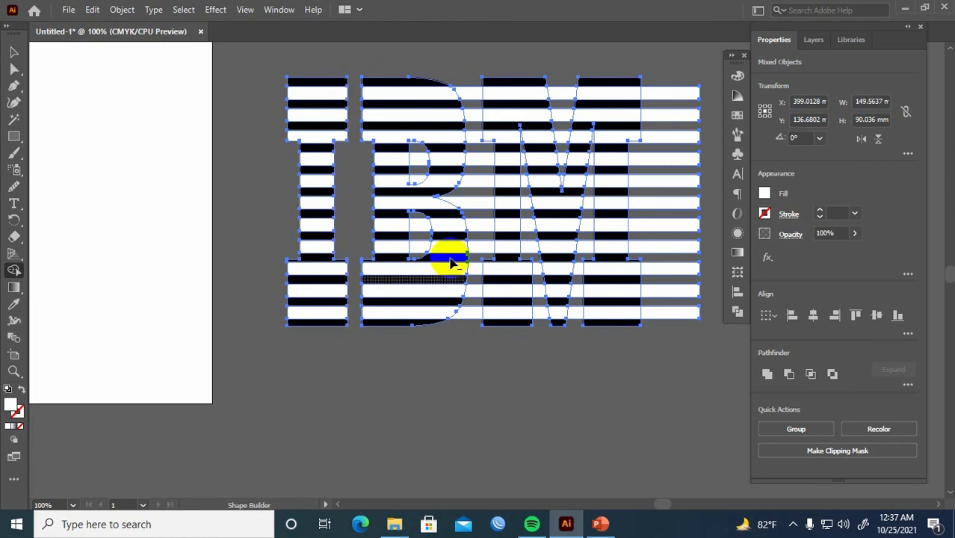
mouse_move(465, 92)
mouse_down()
mouse_move(479, 201)
mouse_move(472, 337)
mouse_up()
drag(670, 75, 675, 345)
Remove the white bar pieces inside the upper V-shaped notch of the M with the Shape Builder
scroll(647, 187, up, 1)
scroll(647, 187, down, 1)
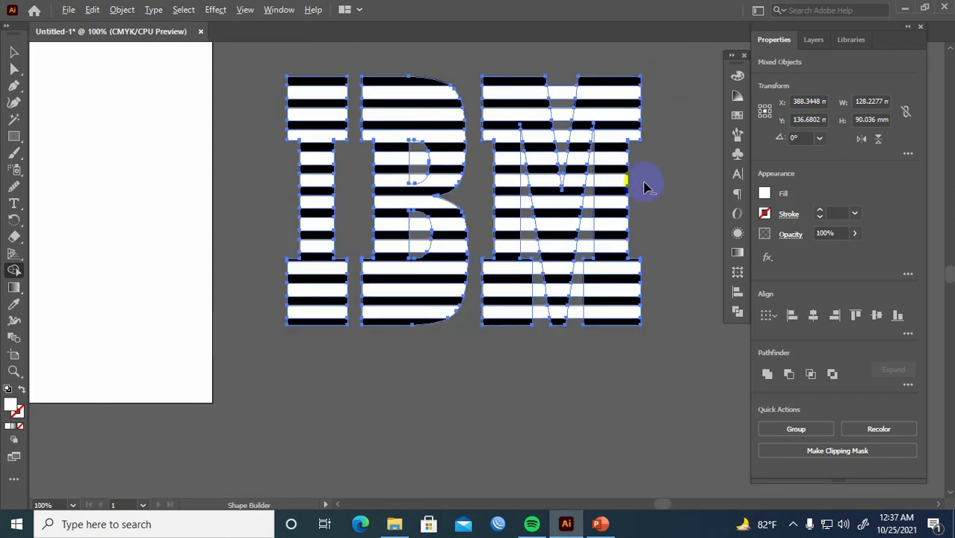
alt+click(562, 115)
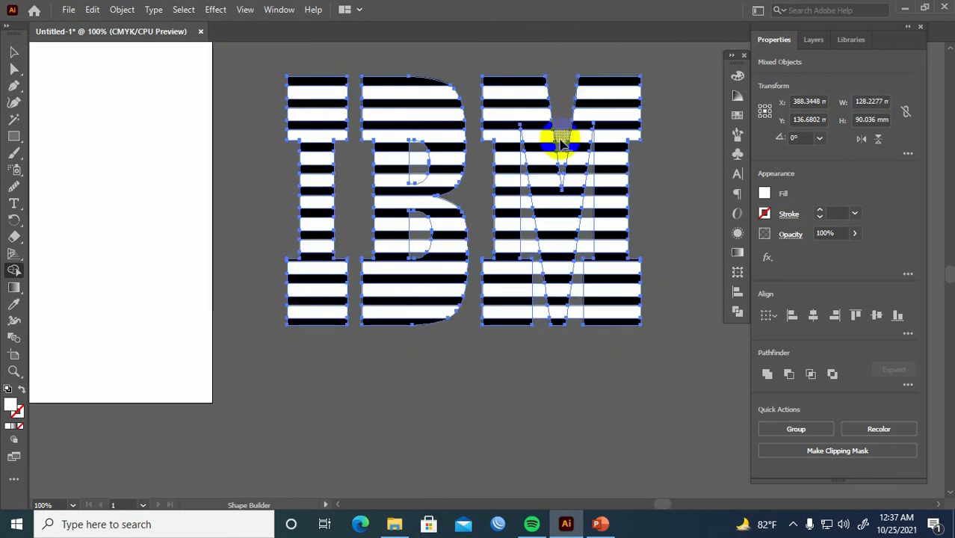
alt+click(562, 137)
alt+click(561, 158)
Cut the white bar parts out of the M's upper right arm, from the top stripe down to the notch's tip
alt+click(607, 92)
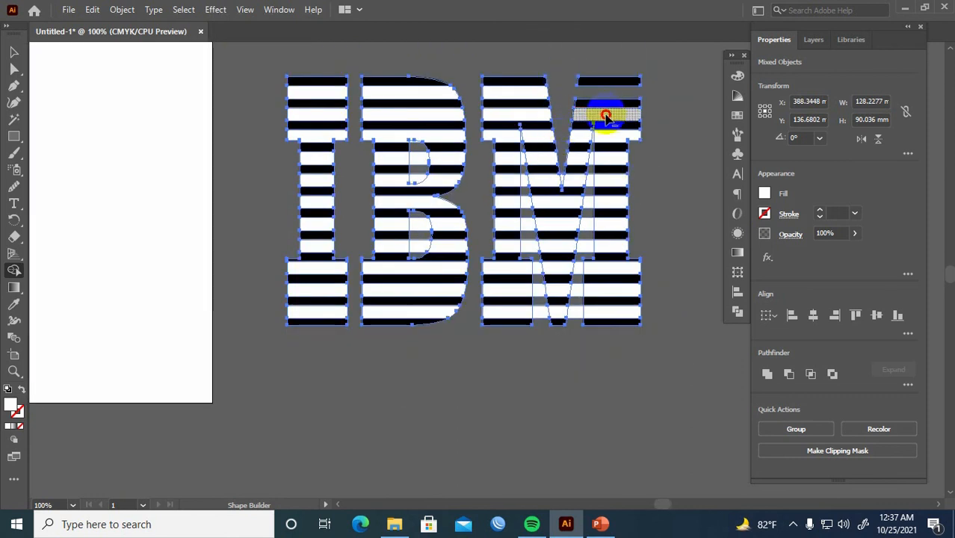
alt+click(606, 114)
alt+click(608, 136)
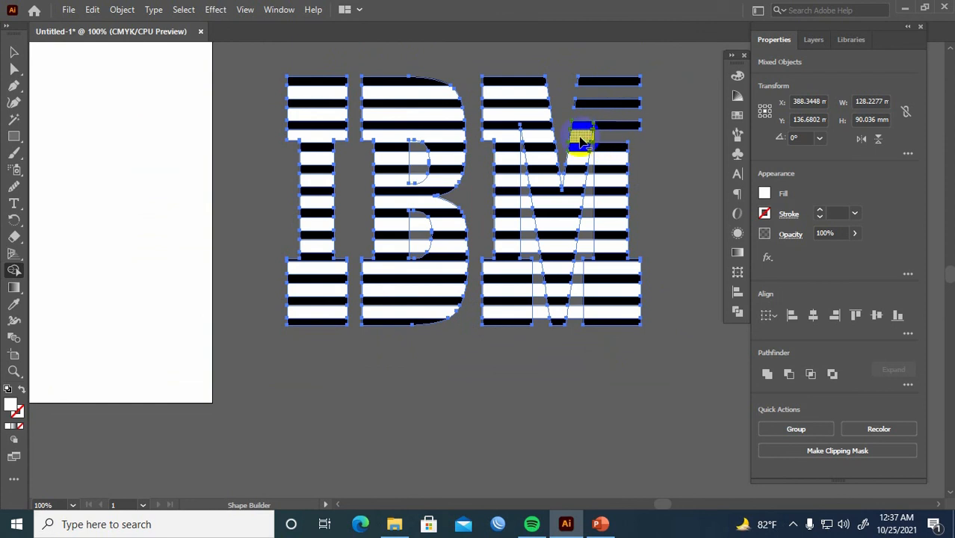
alt+click(603, 154)
alt+click(581, 159)
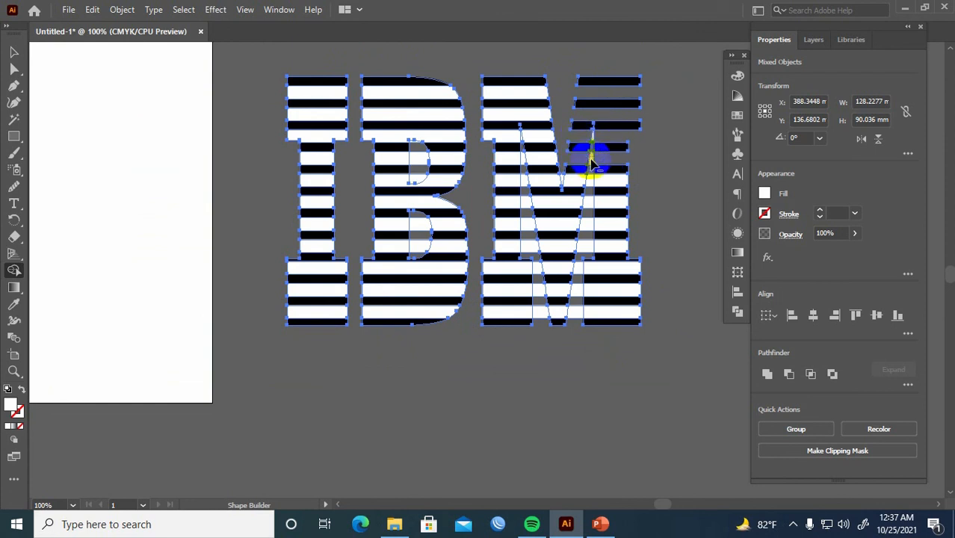
alt+click(590, 160)
alt+click(609, 181)
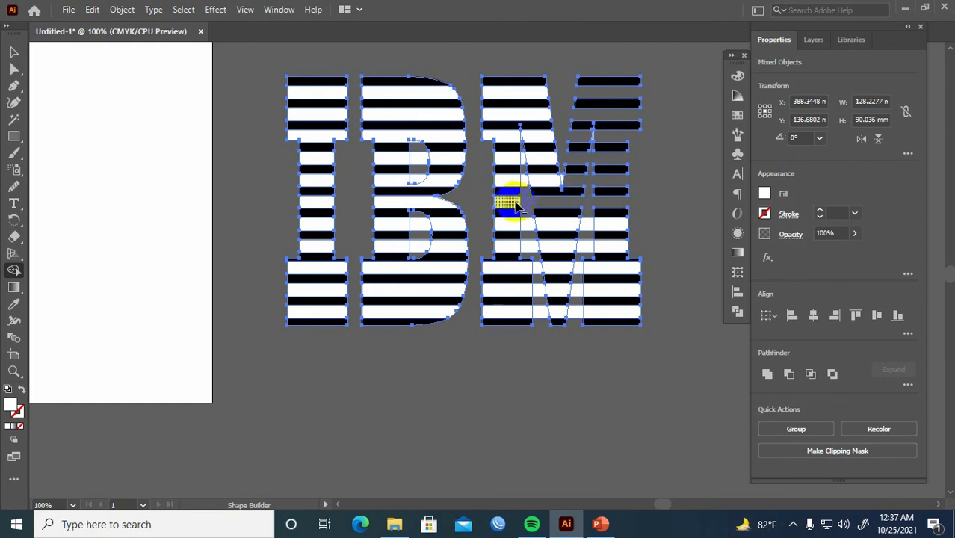
Remove the white bar across the M's middle and the white parts in its lower right leg and foot
alt+click(515, 203)
alt+click(615, 224)
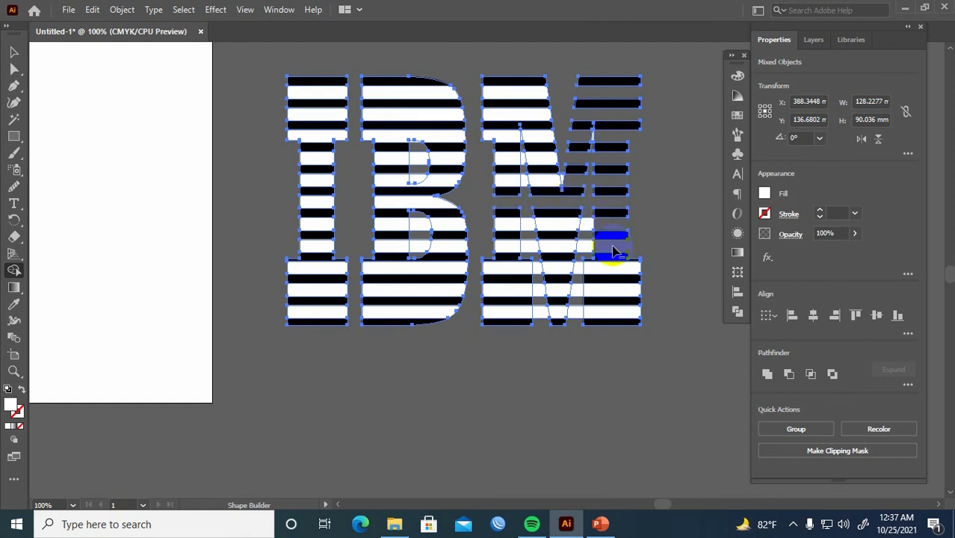
alt+click(613, 270)
alt+click(613, 289)
alt+click(612, 311)
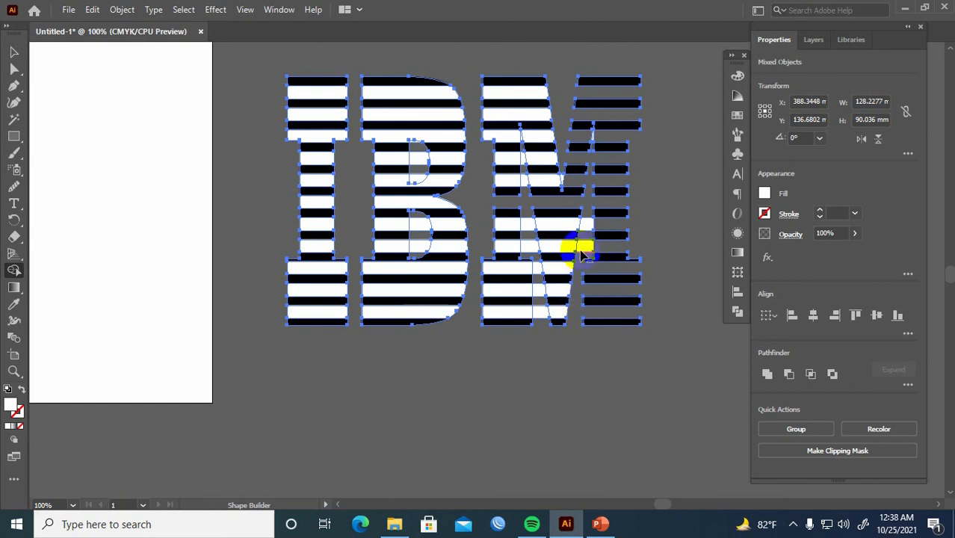
Remove the white bar parts from the M's lower central wedge and the gap between it and the right leg
alt+click(562, 215)
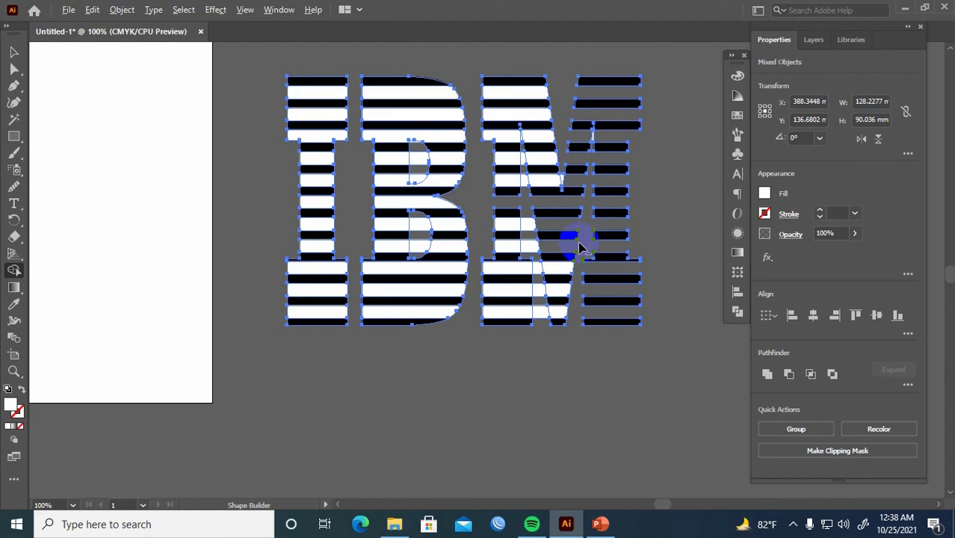
alt+click(564, 243)
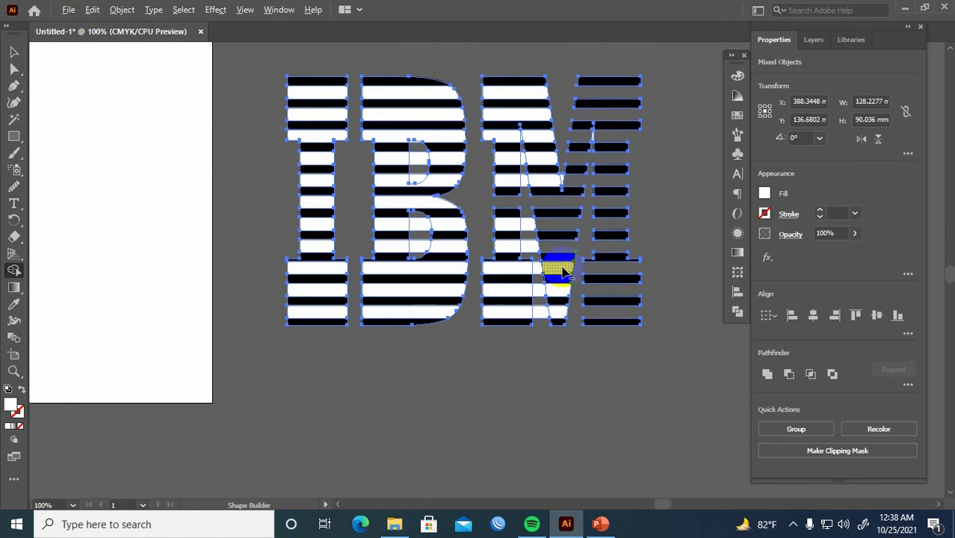
alt+click(562, 268)
alt+click(562, 290)
alt+click(559, 311)
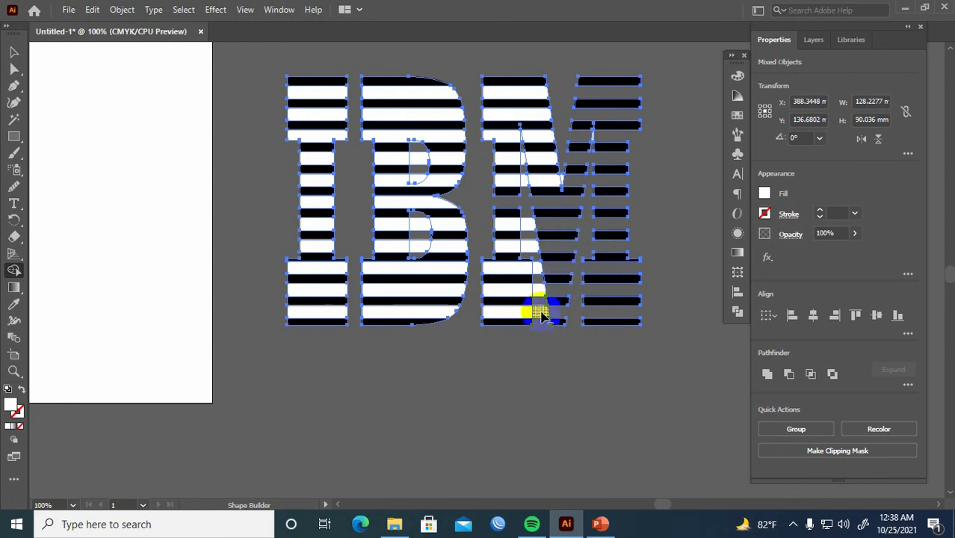
Clear the white pieces between the M's left foot and central wedge, and those within the left foot
alt+click(541, 312)
alt+click(540, 291)
alt+click(536, 269)
alt+click(521, 269)
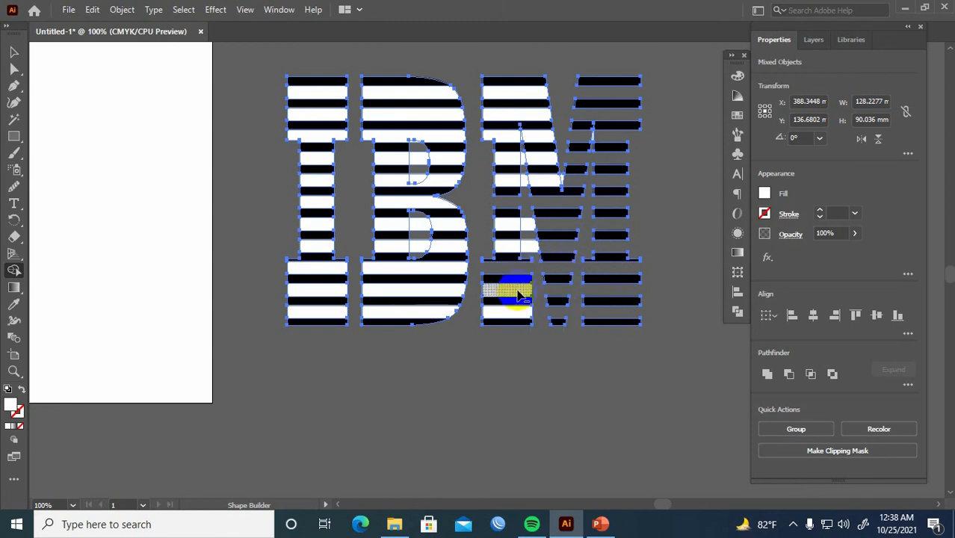
alt+click(518, 290)
alt+click(519, 314)
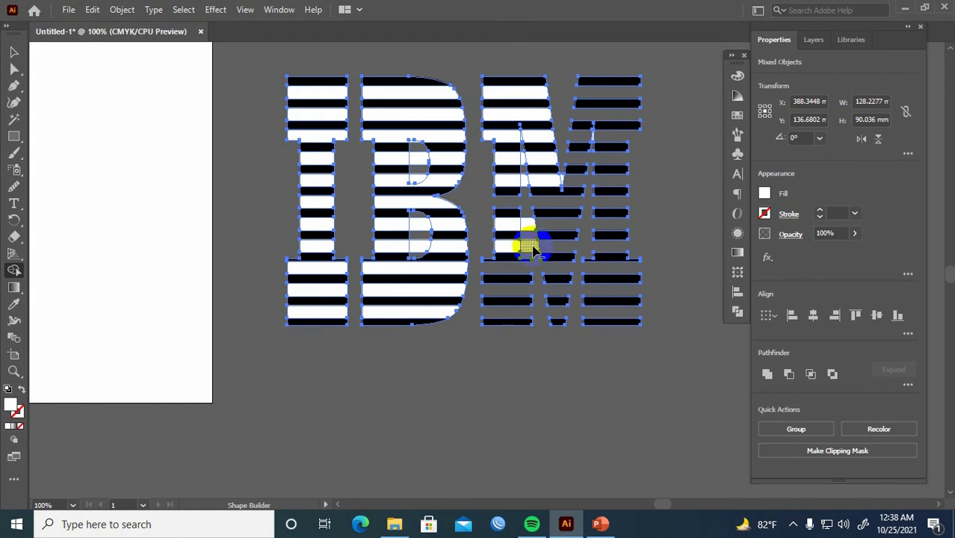
Remove the white parts from the lower shaft of the M's left leg and the gap beside it
alt+click(531, 247)
alt+click(528, 226)
alt+click(511, 224)
alt+click(511, 247)
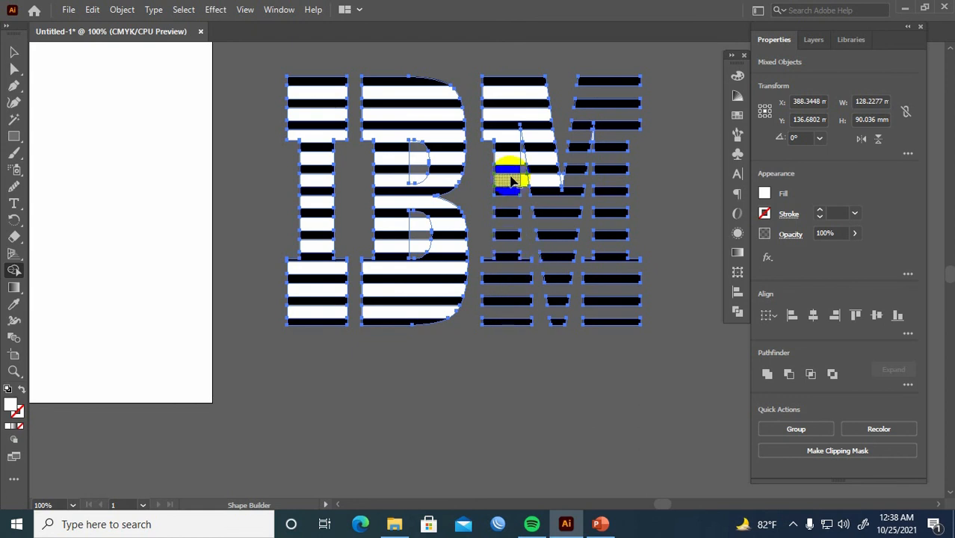
Remove the white bar parts from the M's upper left shaft and left diagonal, including the slivers between them
alt+click(512, 181)
alt+click(523, 181)
alt+click(536, 181)
alt+click(539, 161)
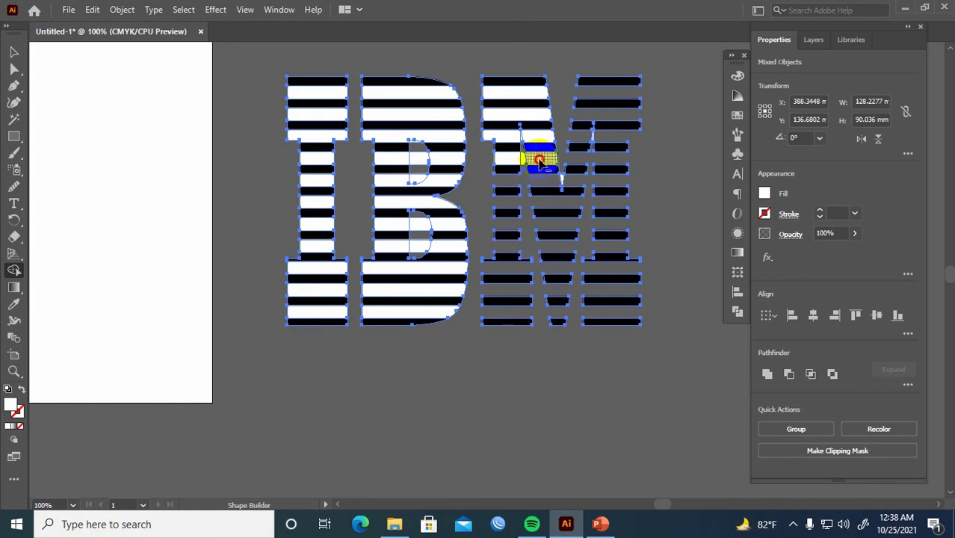
alt+click(512, 159)
alt+click(541, 154)
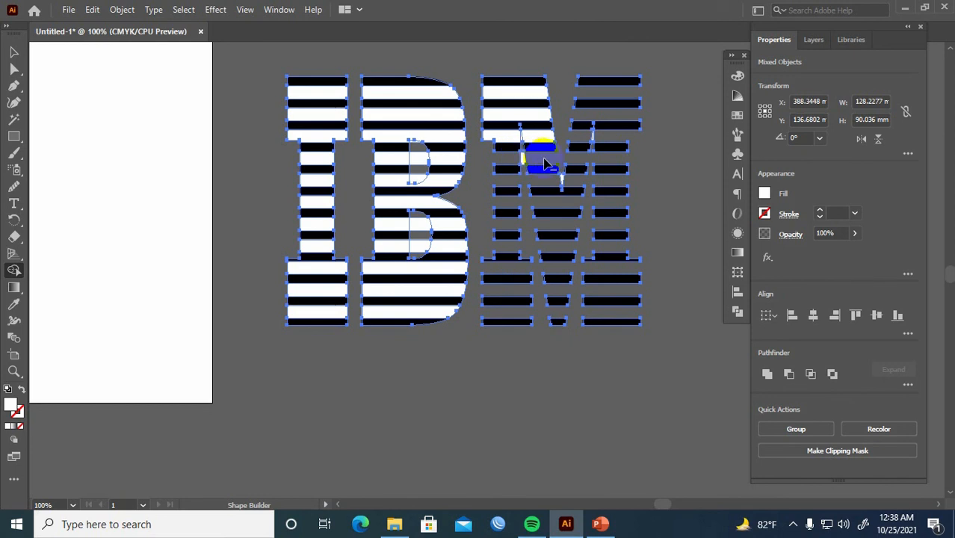
alt+click(526, 158)
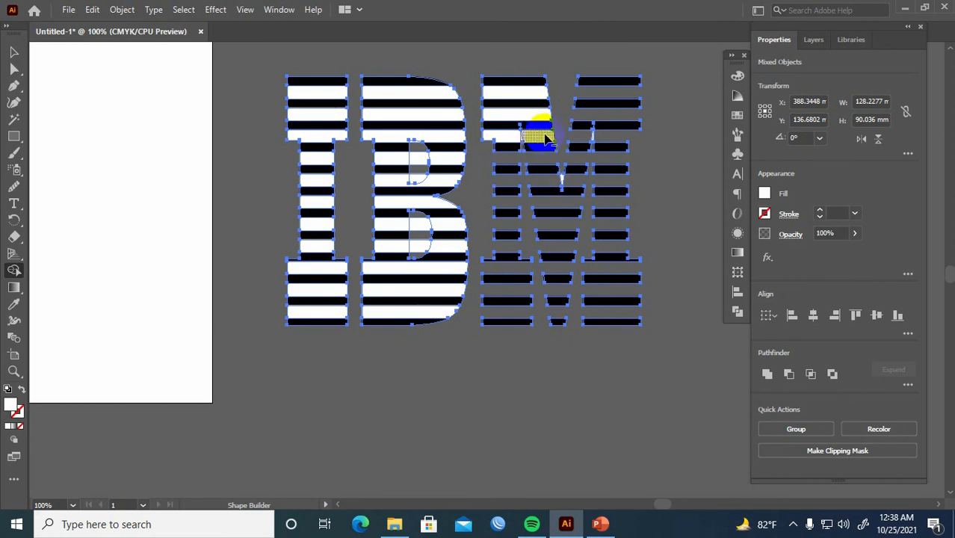
Clear the remaining white bars from the M's upper left arm and the small sliver at the notch's tip
alt+click(543, 139)
alt+click(501, 136)
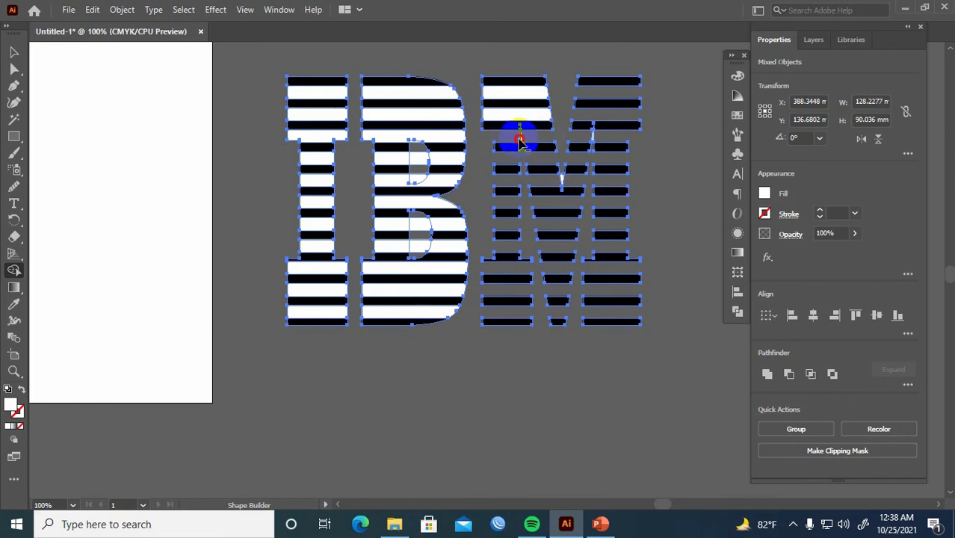
alt+click(530, 113)
alt+click(526, 95)
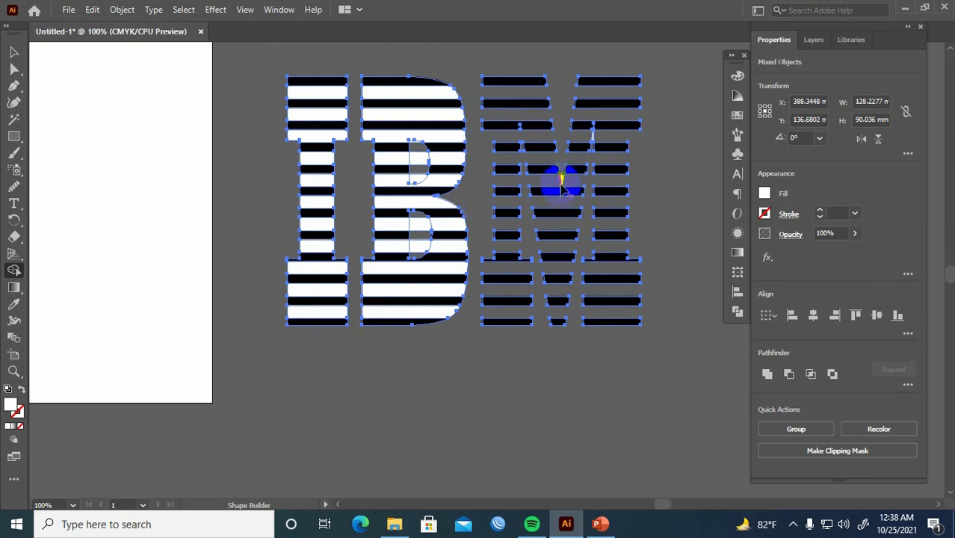
alt+click(559, 182)
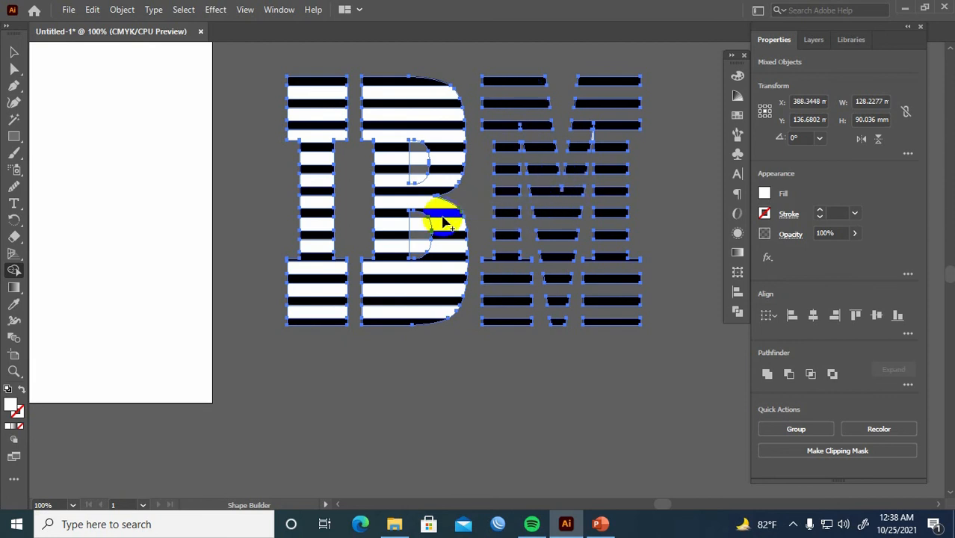
Cut the white bar parts out of the upper half of the B with the Shape Builder
drag(410, 209, 469, 197)
scroll(508, 171, up, 1)
drag(505, 170, 496, 198)
scroll(495, 198, down, 1)
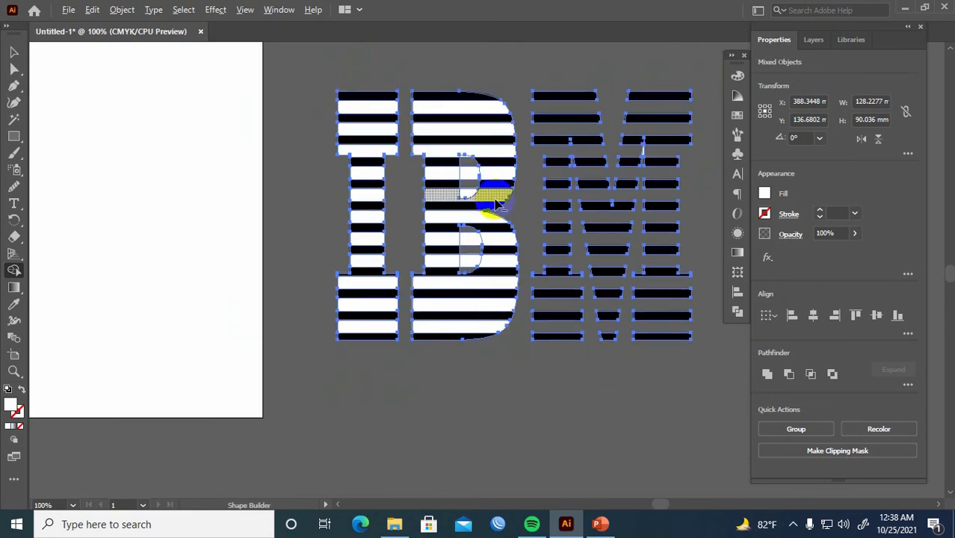
alt+click(464, 110)
alt+click(463, 131)
alt+click(462, 151)
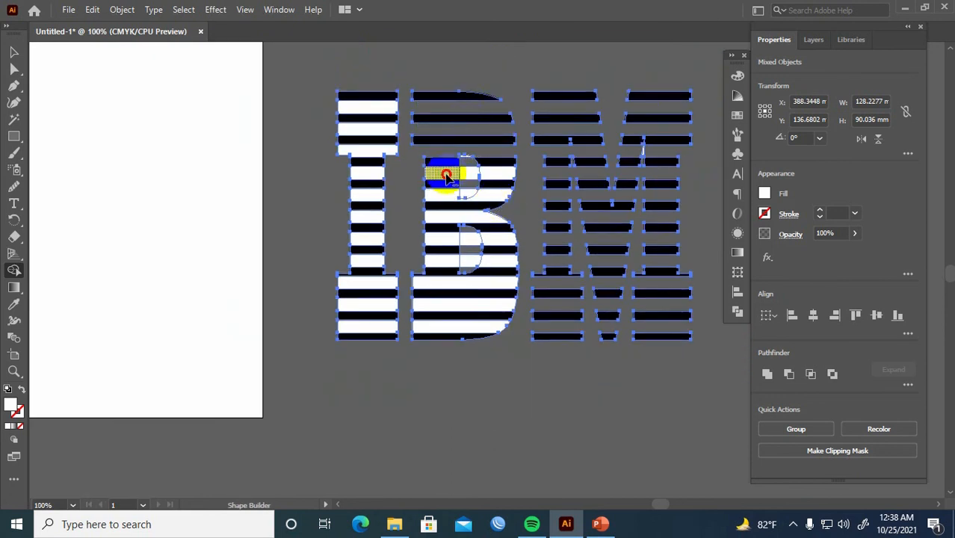
alt+click(445, 174)
alt+click(502, 182)
alt+click(470, 198)
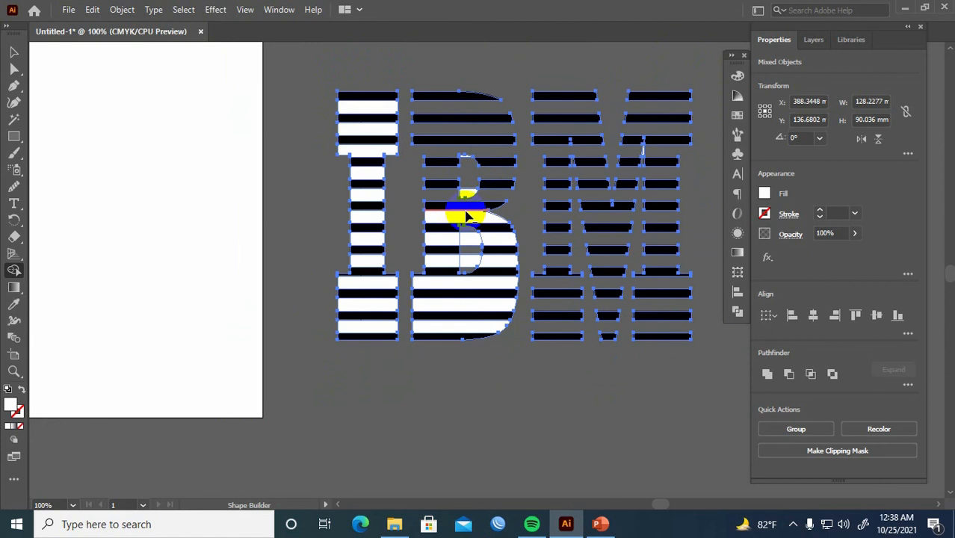
Remove the white bar parts from the lower half of the B and the leftover white pieces in its upper counter
alt+click(467, 215)
alt+click(471, 241)
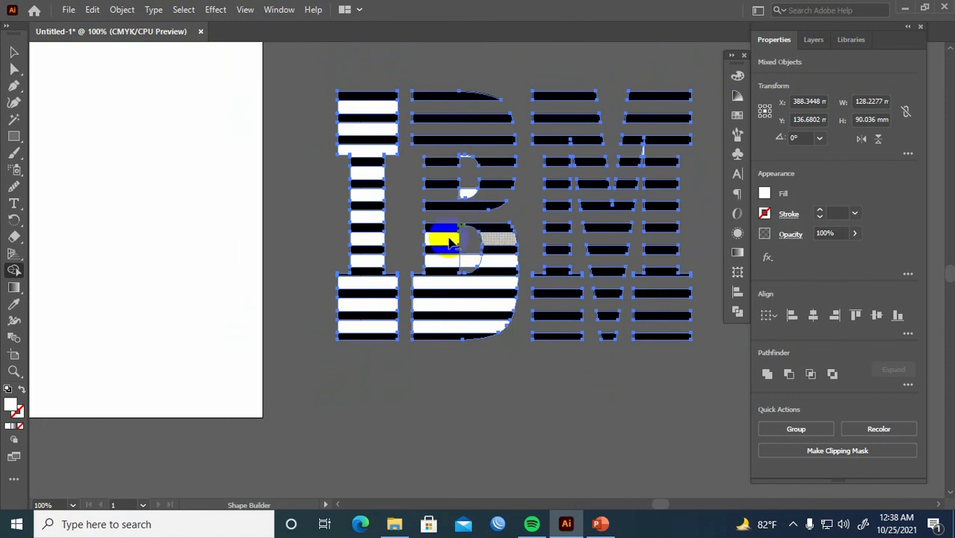
alt+click(441, 239)
alt+click(441, 263)
alt+click(493, 262)
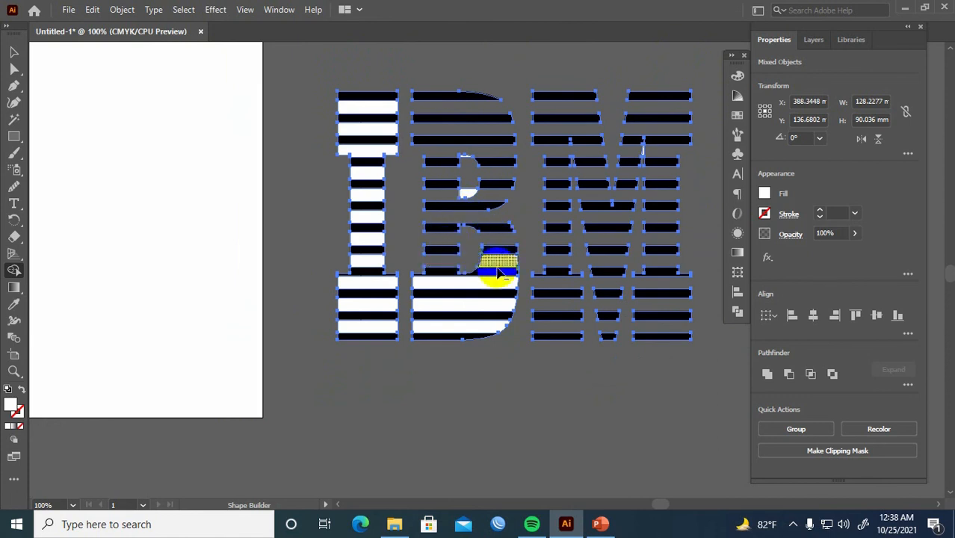
alt+click(482, 282)
alt+click(473, 307)
alt+click(459, 327)
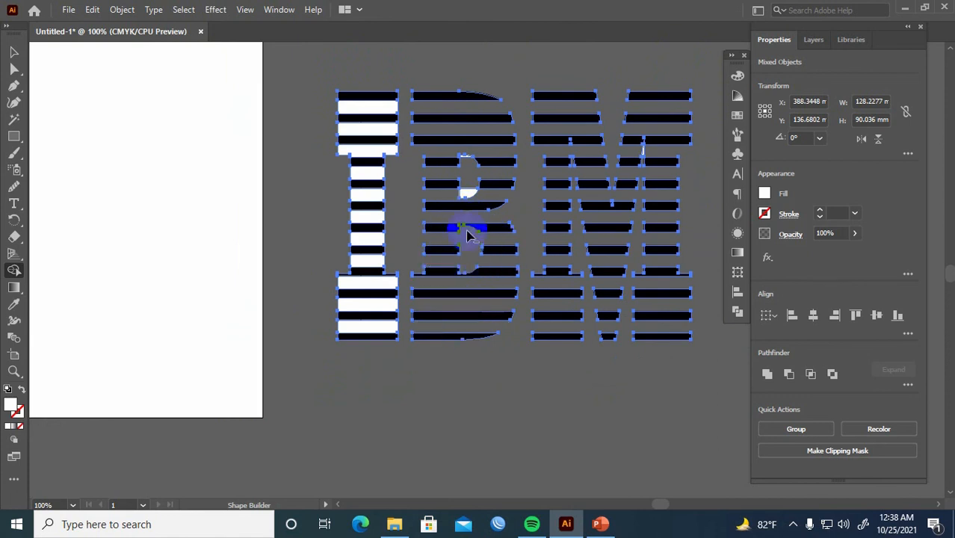
alt+click(469, 201)
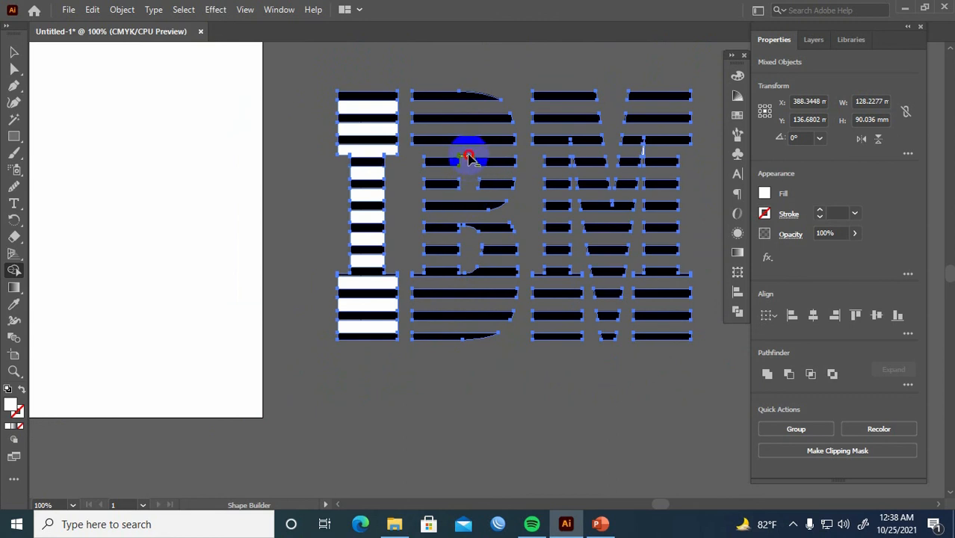
alt+click(468, 157)
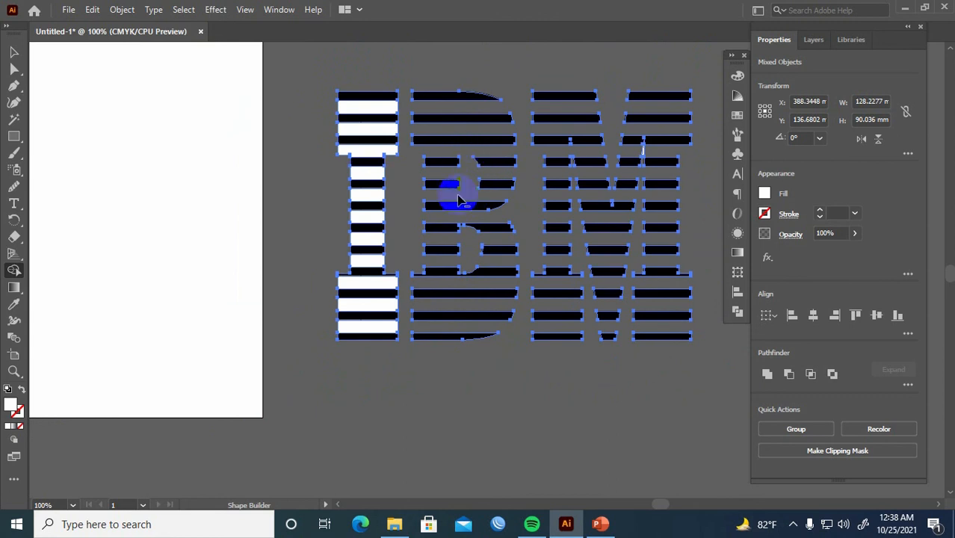
Remove all white bar parts from the letter I, from its top serif down to its base
alt+click(372, 108)
alt+click(367, 129)
alt+click(367, 151)
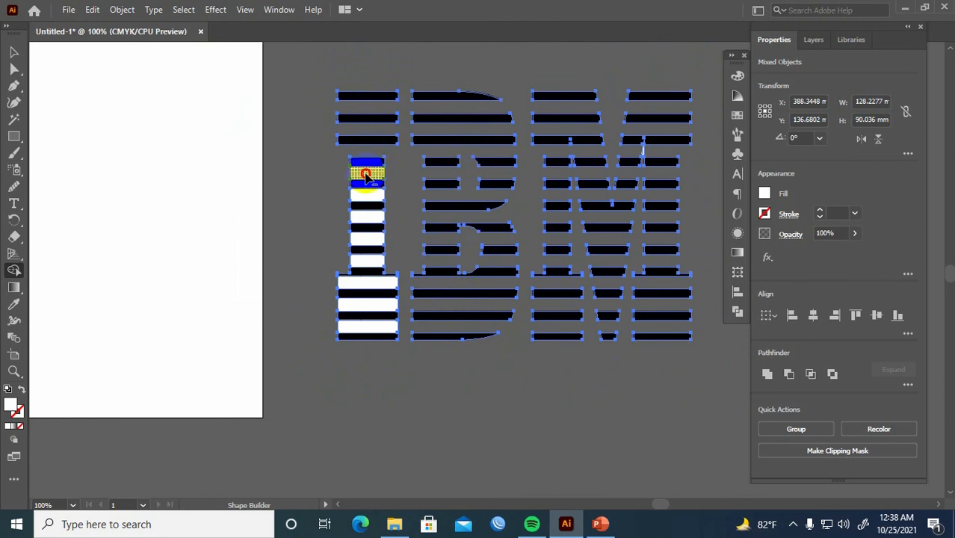
alt+click(365, 174)
alt+click(364, 196)
alt+click(362, 218)
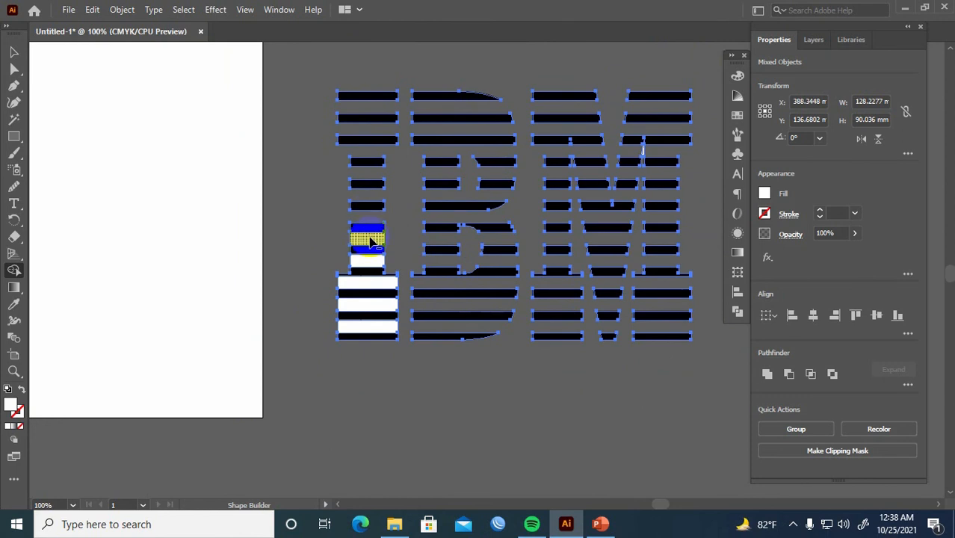
alt+click(370, 239)
alt+click(363, 261)
alt+click(363, 282)
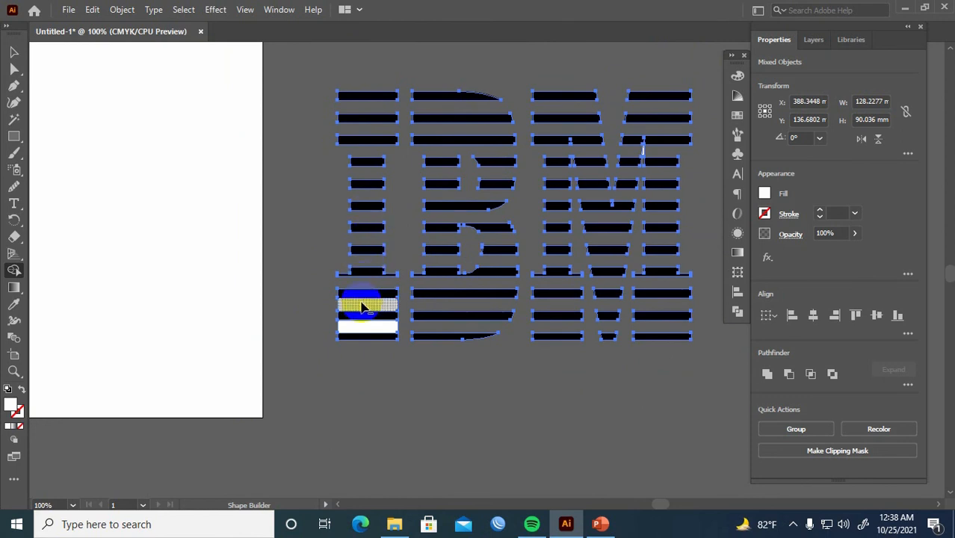
alt+click(366, 304)
alt+click(361, 327)
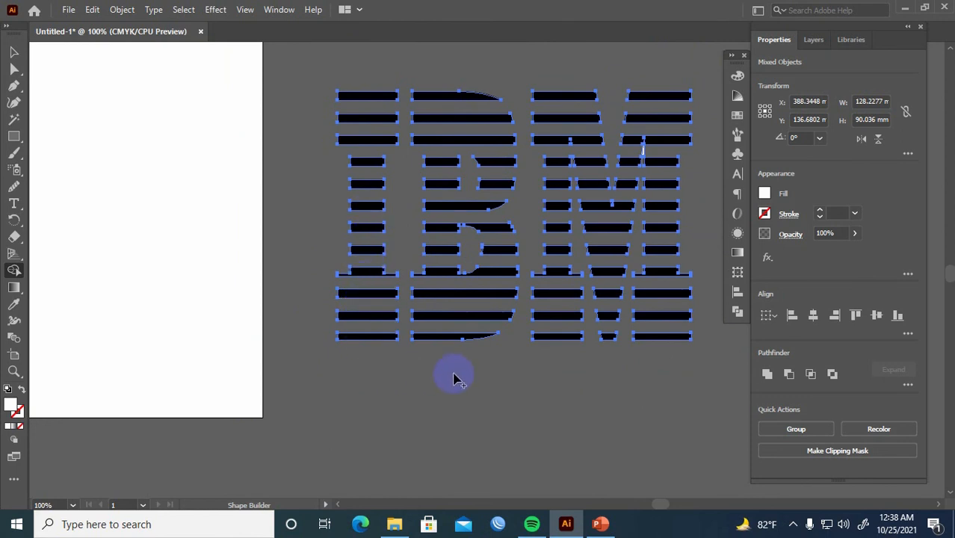
Remove the last white sliver in the M's upper right arm and switch to the Selection tool
scroll(650, 177, up, 3)
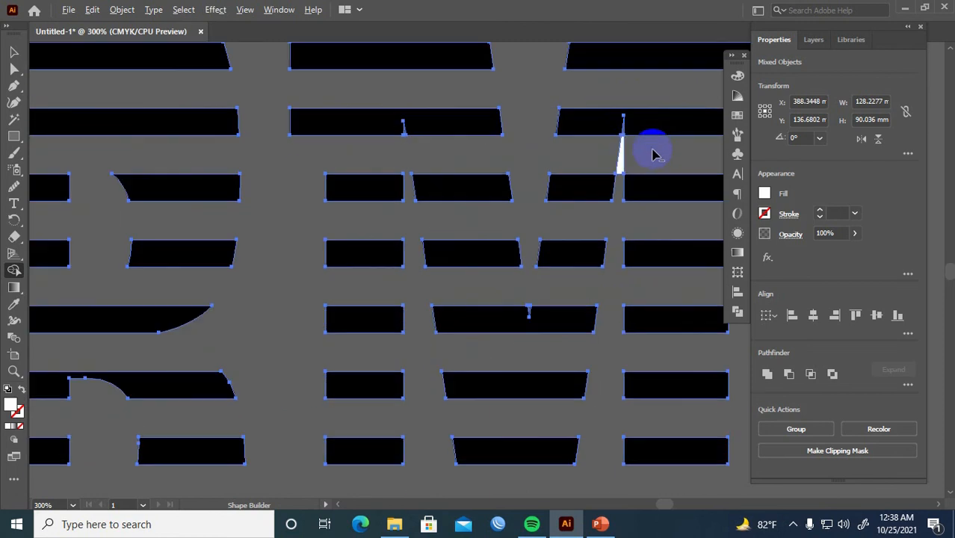
alt+click(617, 154)
scroll(590, 171, down, 3)
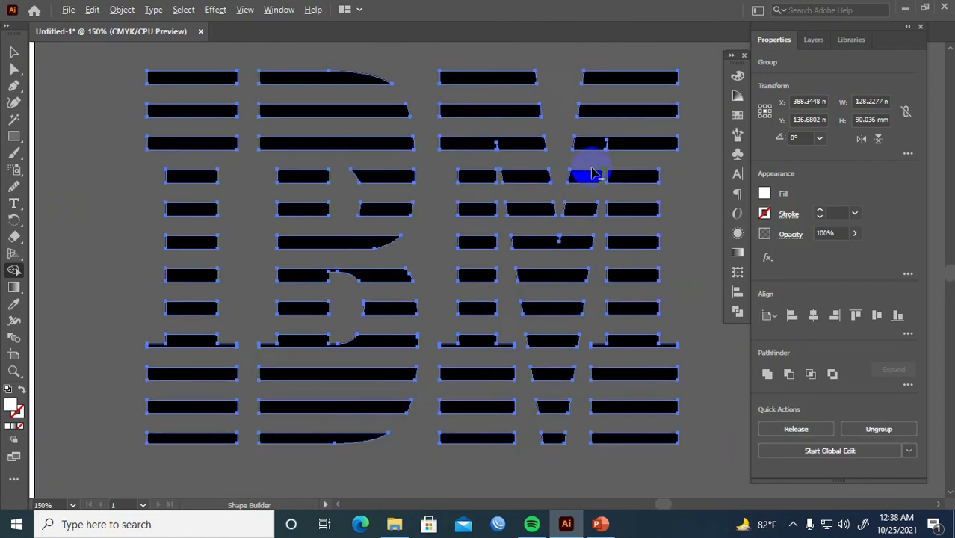
key(v)
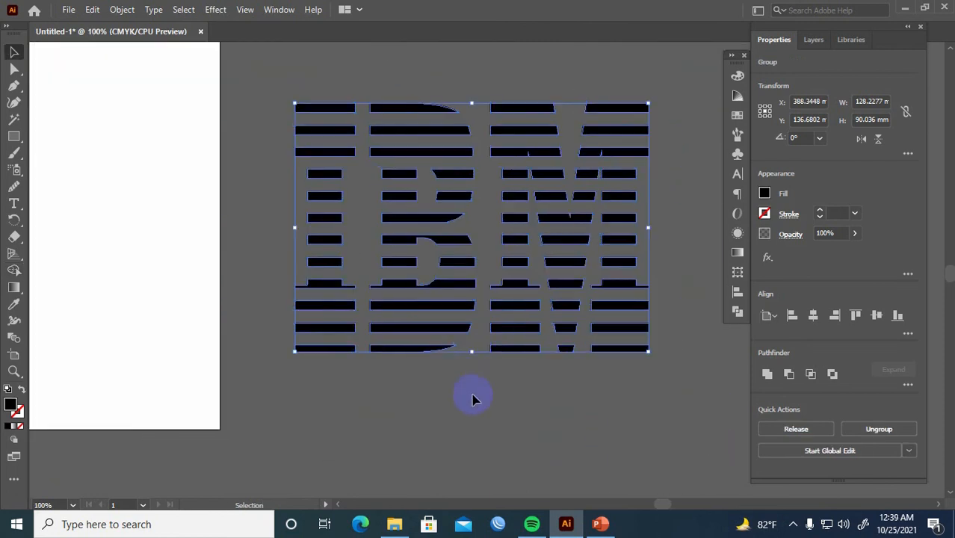
Fill the striped IBM letter group with the dark blue swatch
click(477, 397)
scroll(499, 385, down, 2)
key(space)
drag(435, 397, 536, 363)
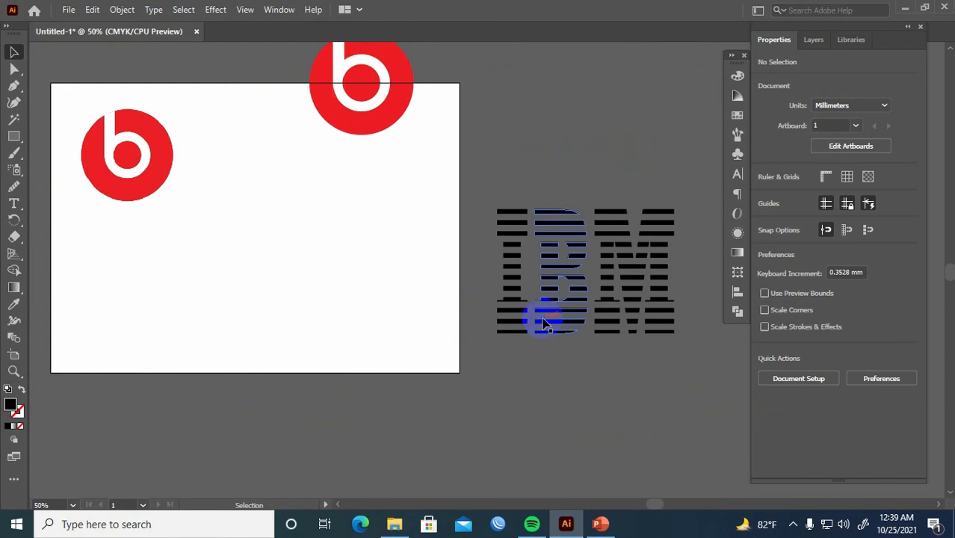
click(512, 271)
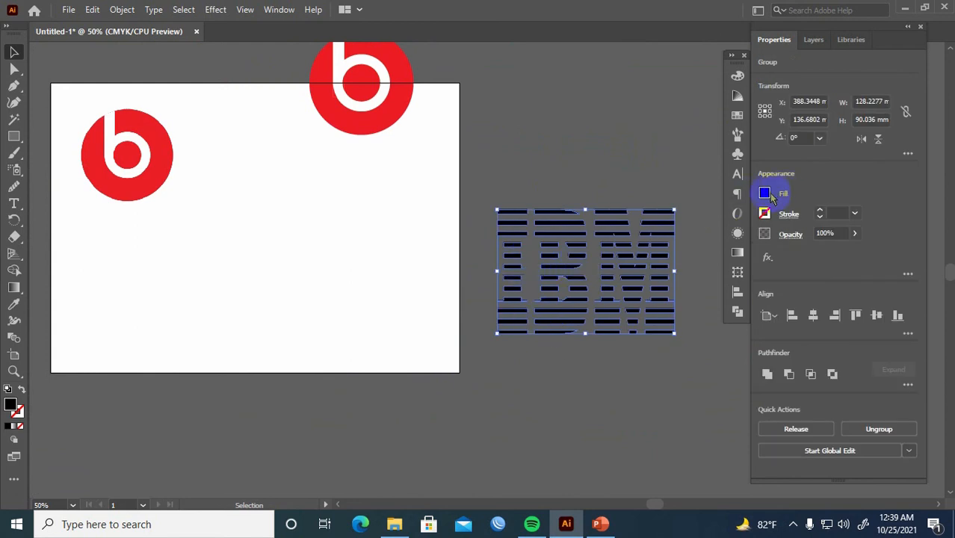
click(765, 195)
click(689, 245)
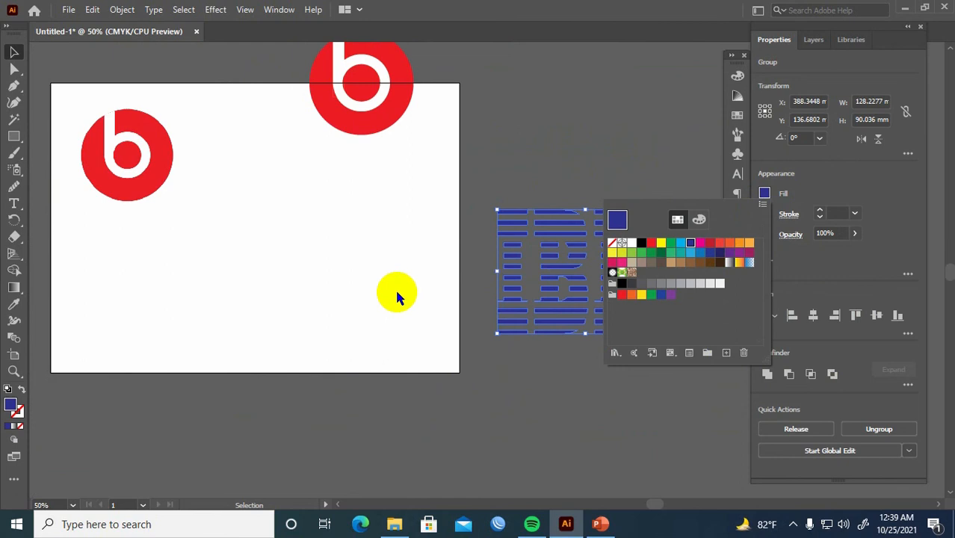
Recolour the IBM letter group with the lighter blue swatch that matches the reference logo beside the artboard
scroll(395, 289, down, 1)
drag(320, 306, 449, 298)
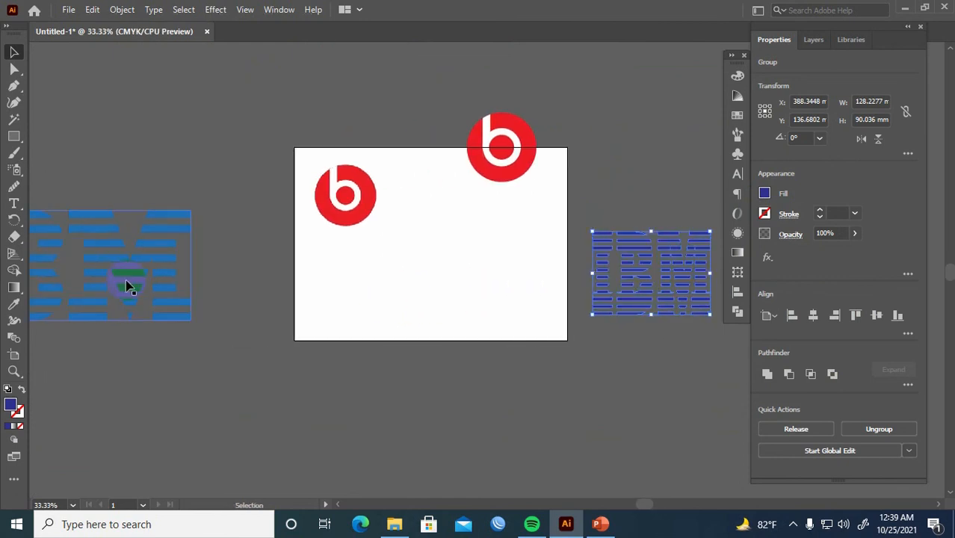
click(764, 195)
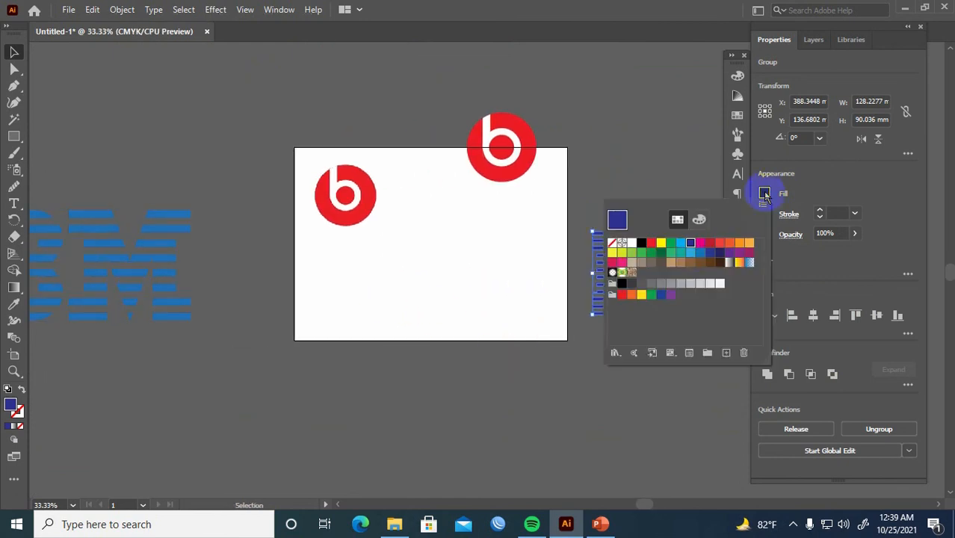
click(700, 252)
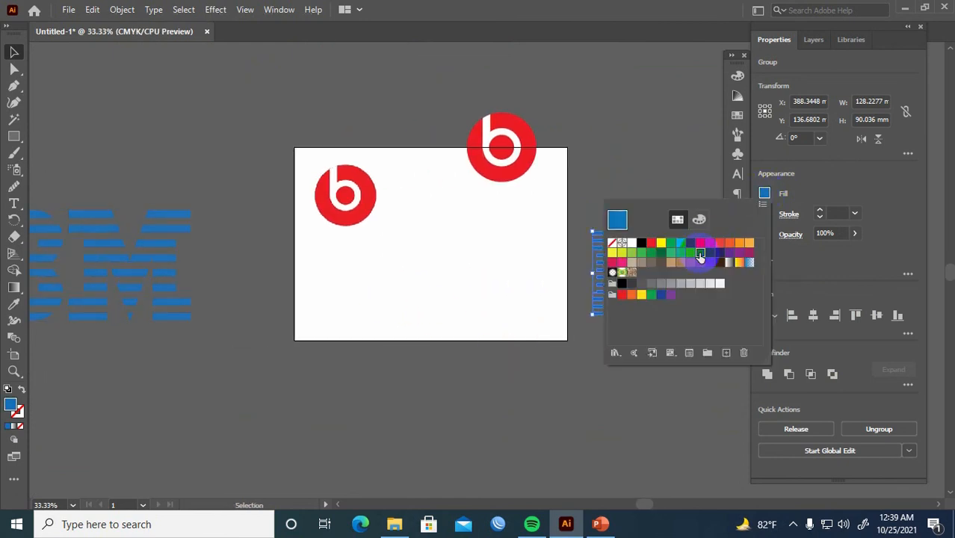
click(532, 390)
Move the recoloured IBM logo onto the artboard and scale it up proportionally to about 169 mm wide
drag(636, 309, 424, 306)
click(489, 345)
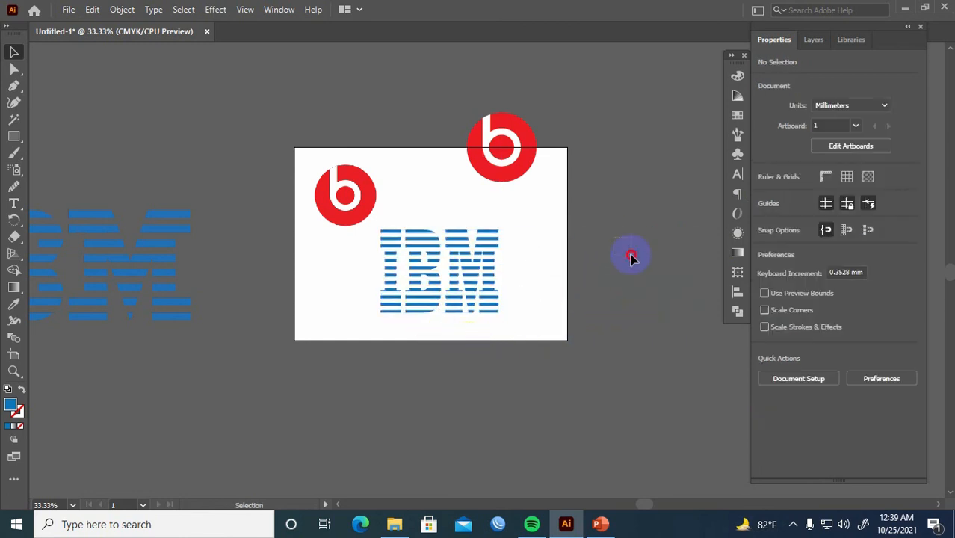
click(469, 277)
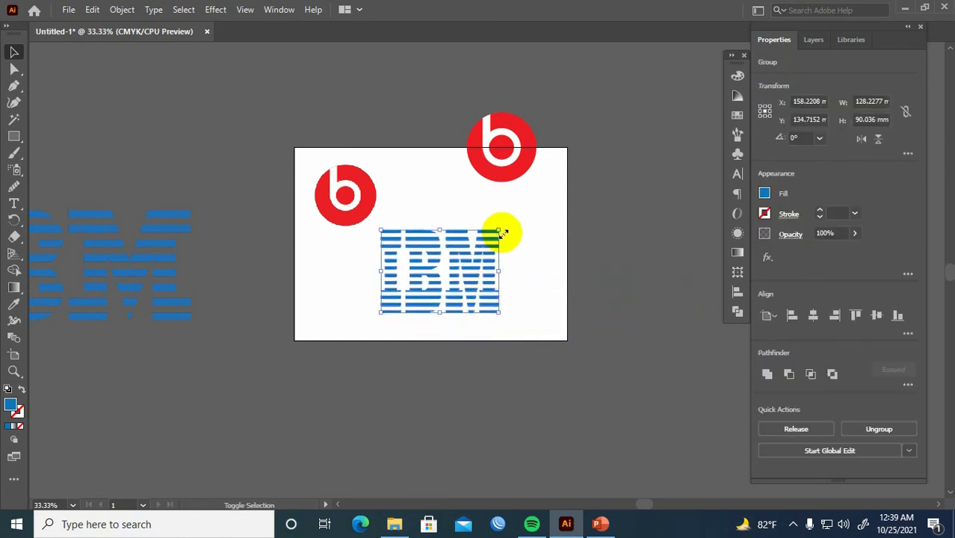
drag(500, 227, 518, 215)
Move the left Beats logo image up so it straddles the artboard's top edge, clear of the IBM logo
click(345, 196)
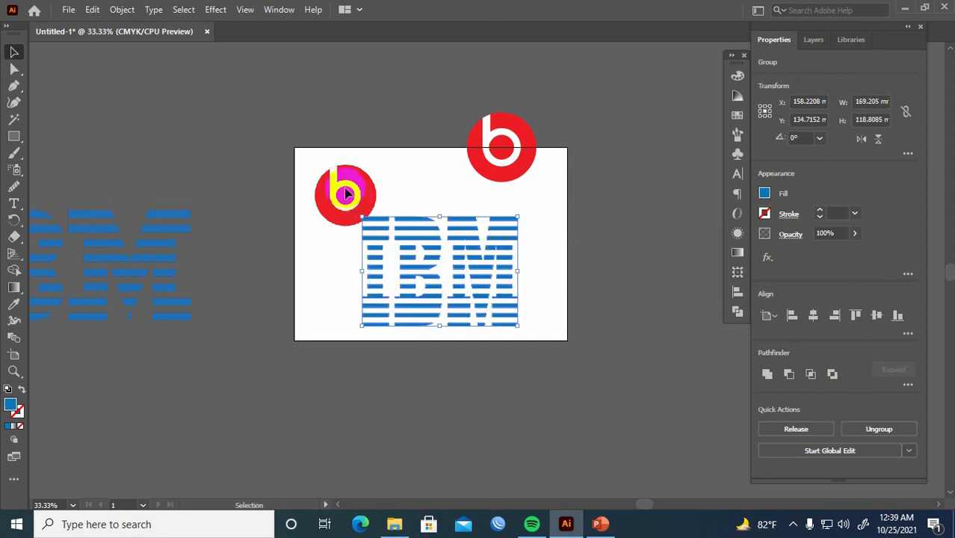
click(348, 196)
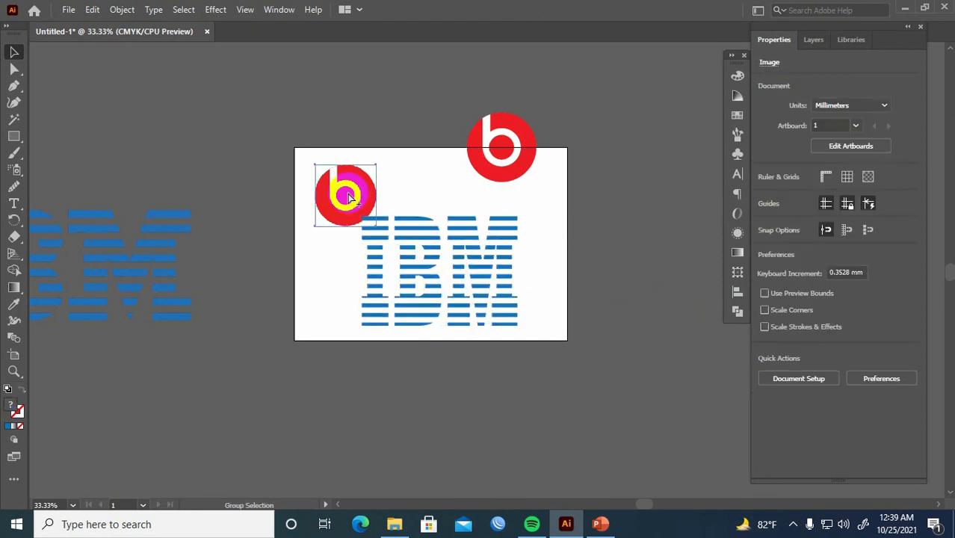
drag(348, 196, 339, 152)
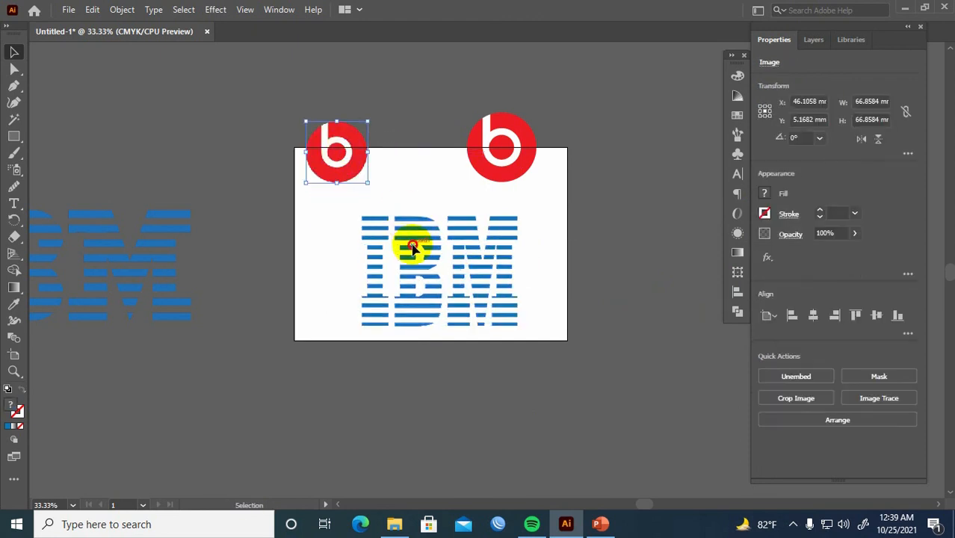
Shift the IBM logo slightly upwards and scale it down proportionally to about 133 mm wide
drag(414, 248, 406, 235)
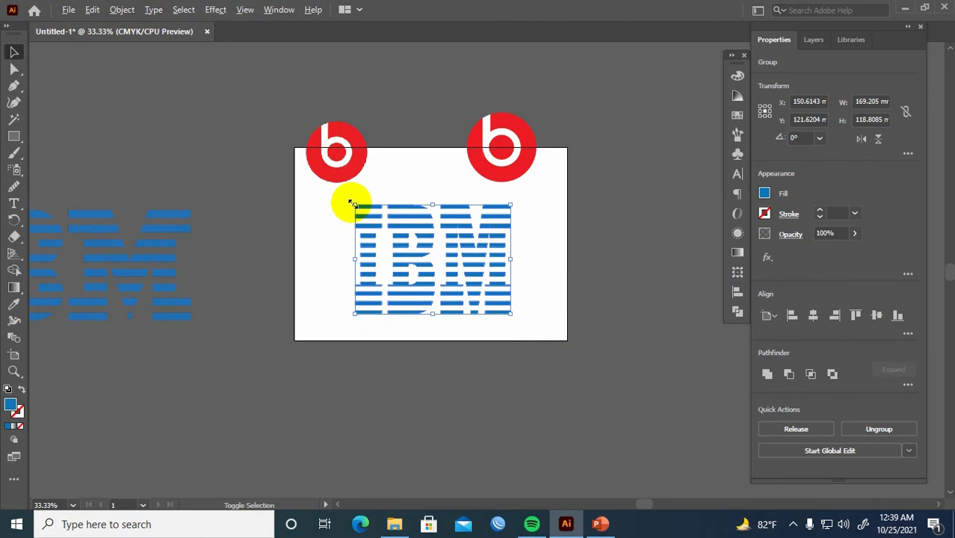
drag(352, 203, 370, 215)
click(525, 247)
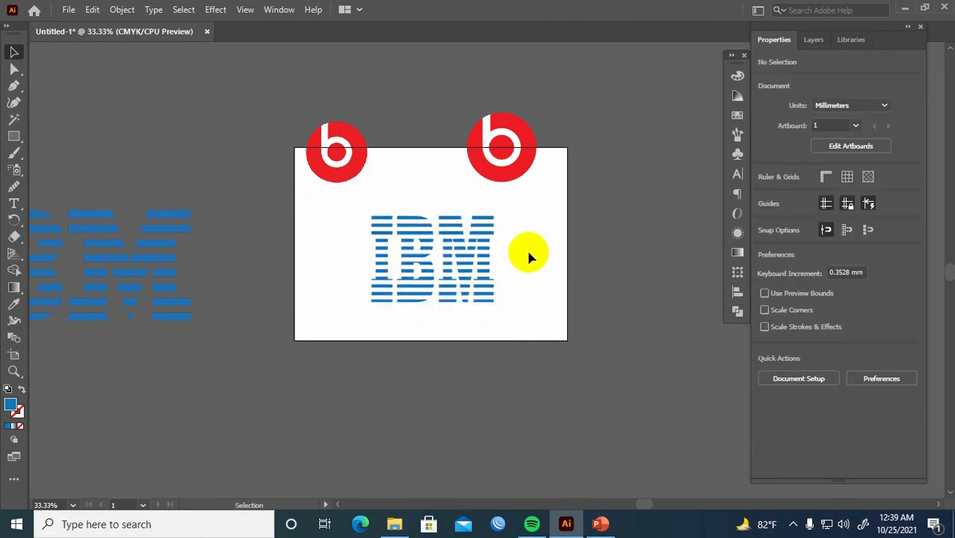
key(ctrl+s)
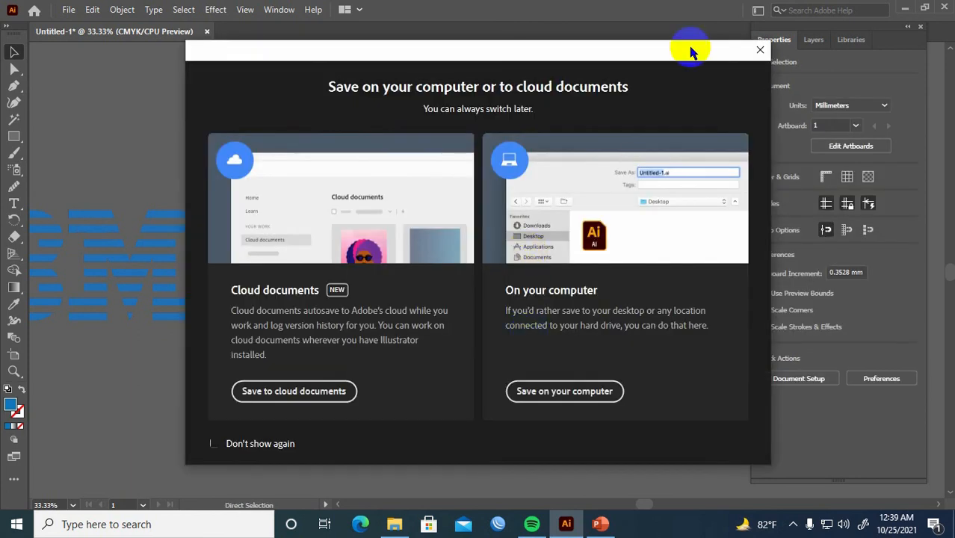
click(759, 49)
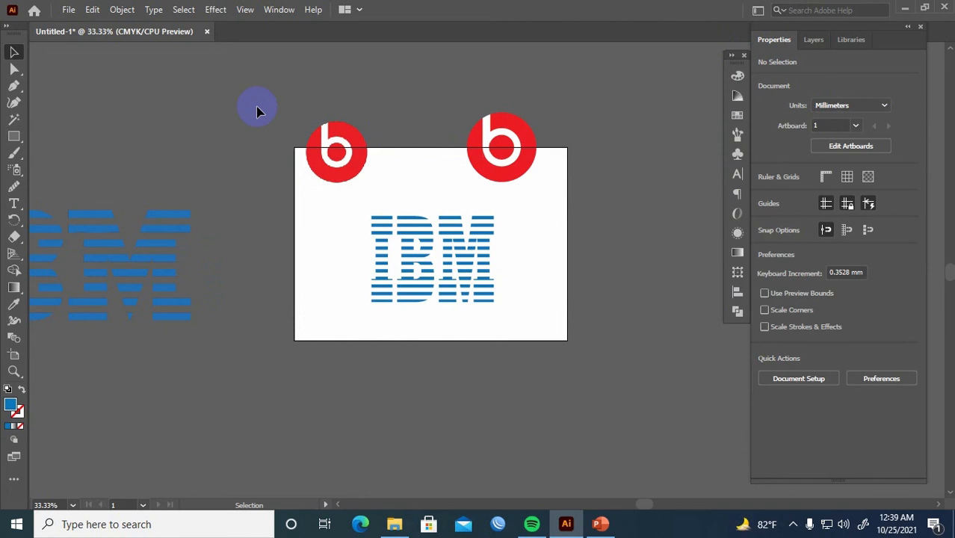
click(331, 150)
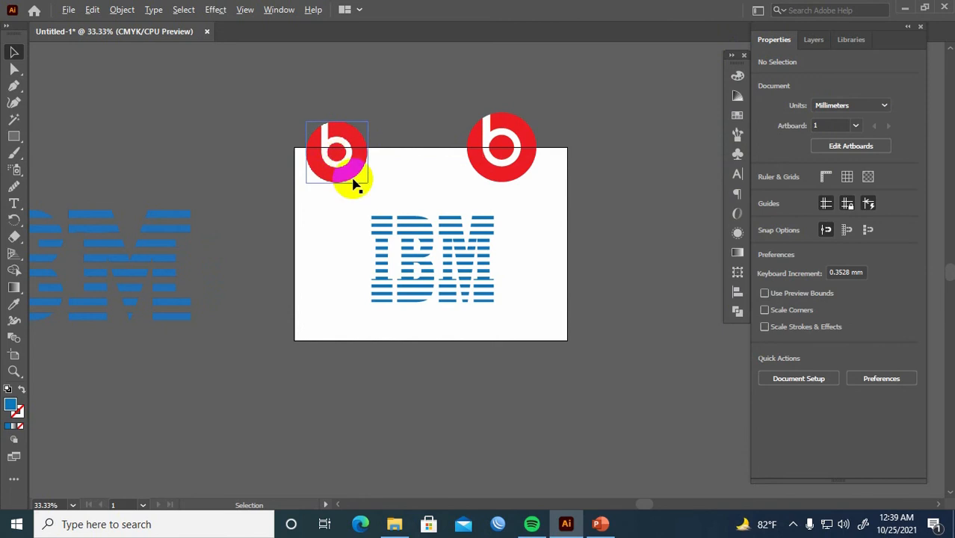
scroll(355, 184, down, 1)
scroll(359, 241, up, 1)
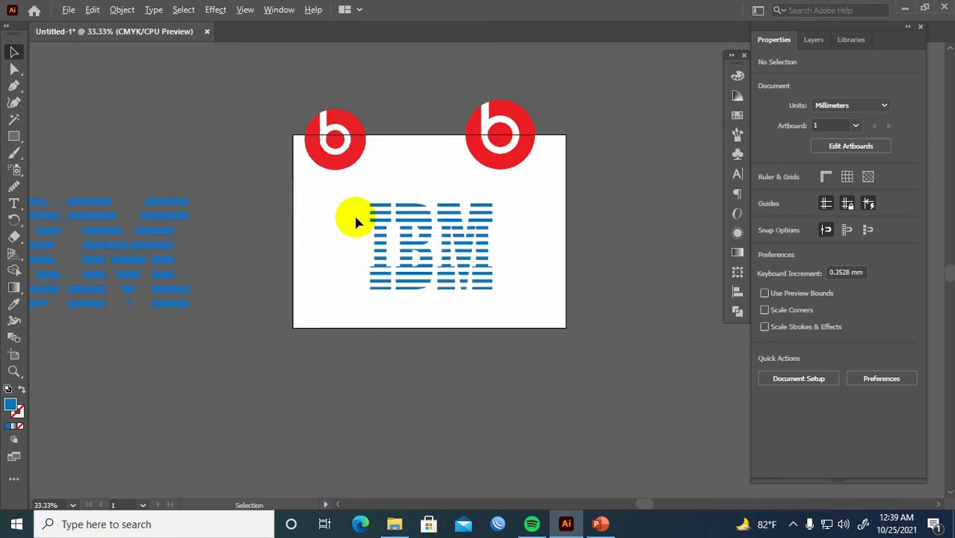
scroll(356, 217, up, 1)
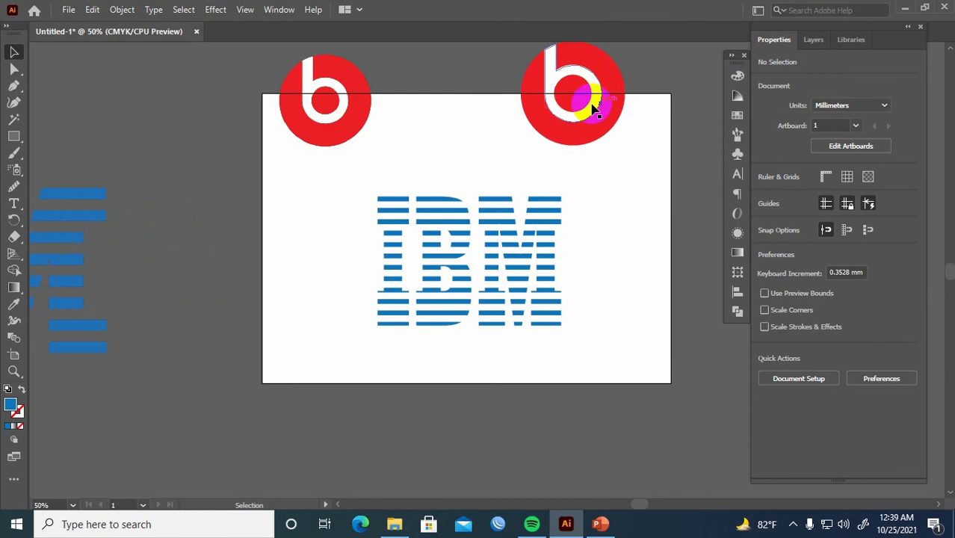
Clear the artboard by moving the IBM logo and both Beats logos outside it, above and to the upper left
drag(536, 120, 515, 178)
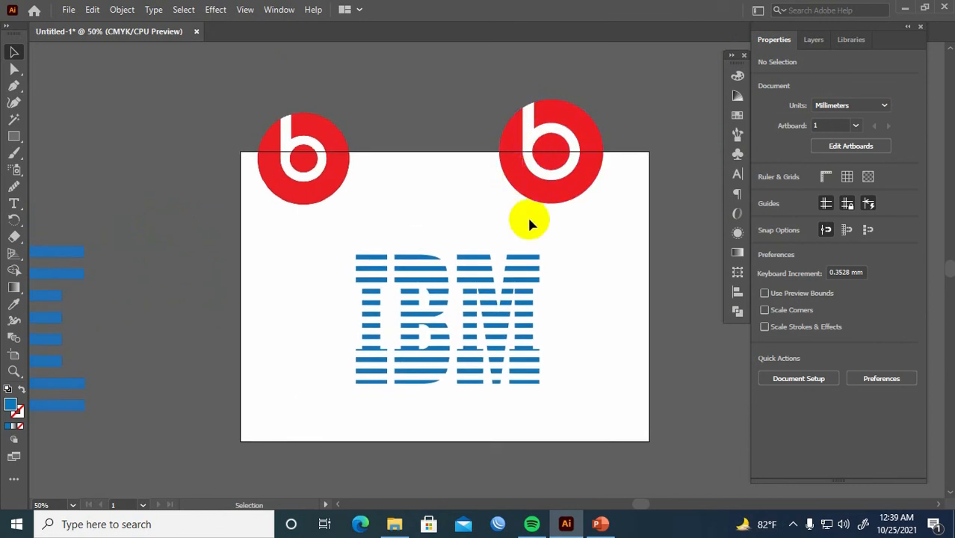
click(437, 333)
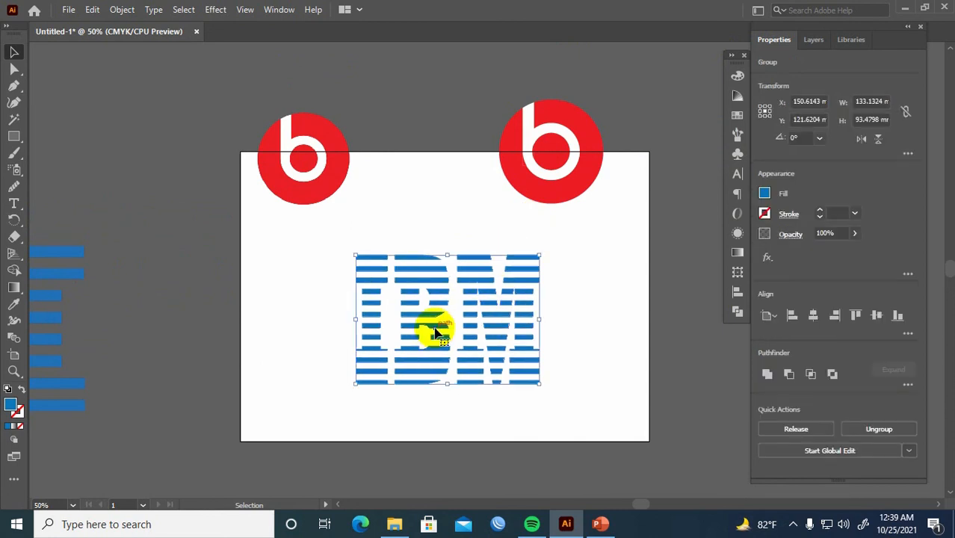
drag(438, 333, 132, 133)
drag(302, 189, 302, 117)
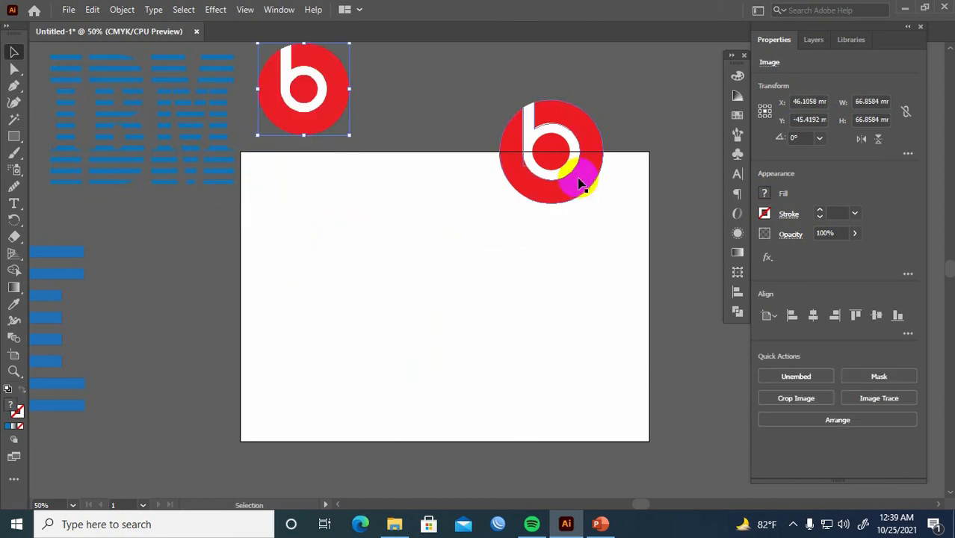
drag(580, 182, 566, 122)
drag(326, 112, 327, 124)
click(390, 224)
drag(390, 224, 404, 192)
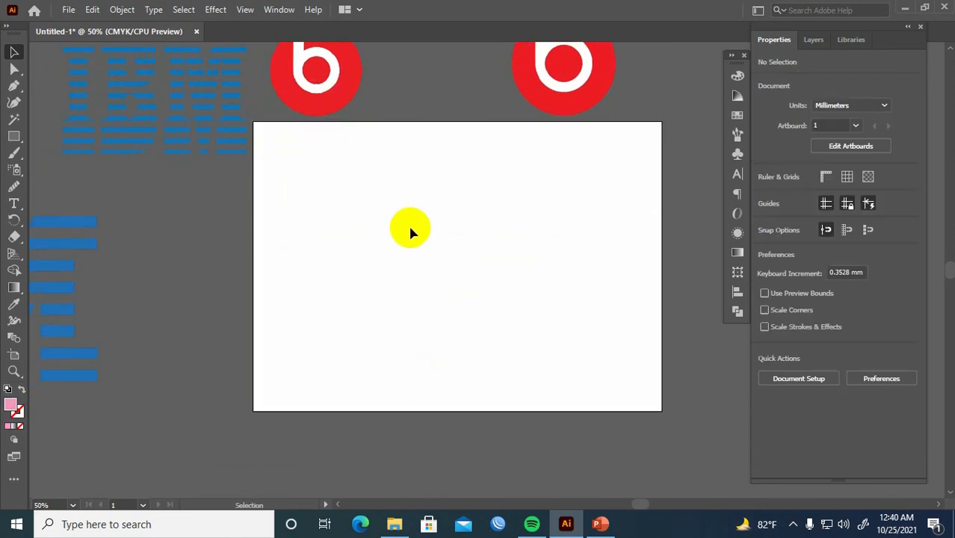
Place the pencil-sketch JPG photo from the Class 10-11 folder on the artboard at about 221 mm wide and embed it
key(ctrl+shift+p)
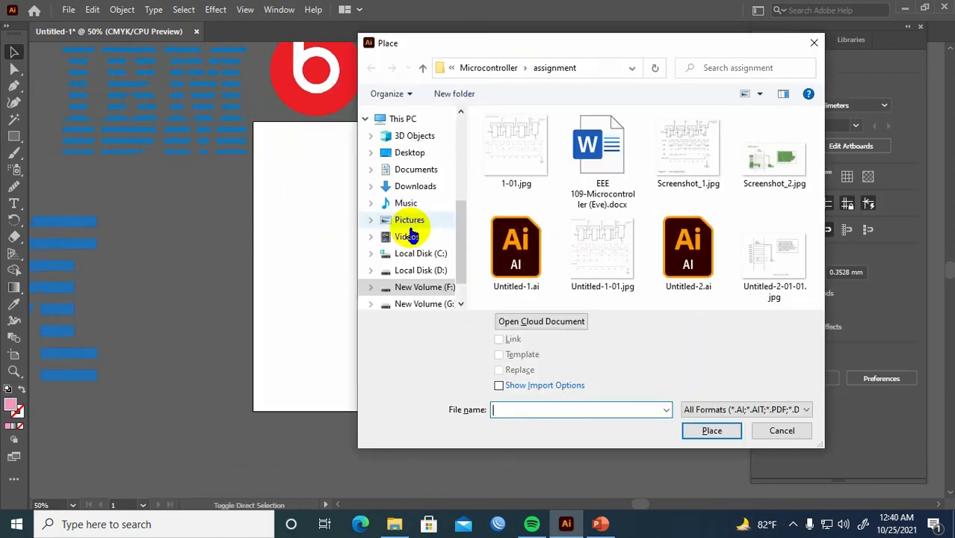
scroll(431, 209, up, 3)
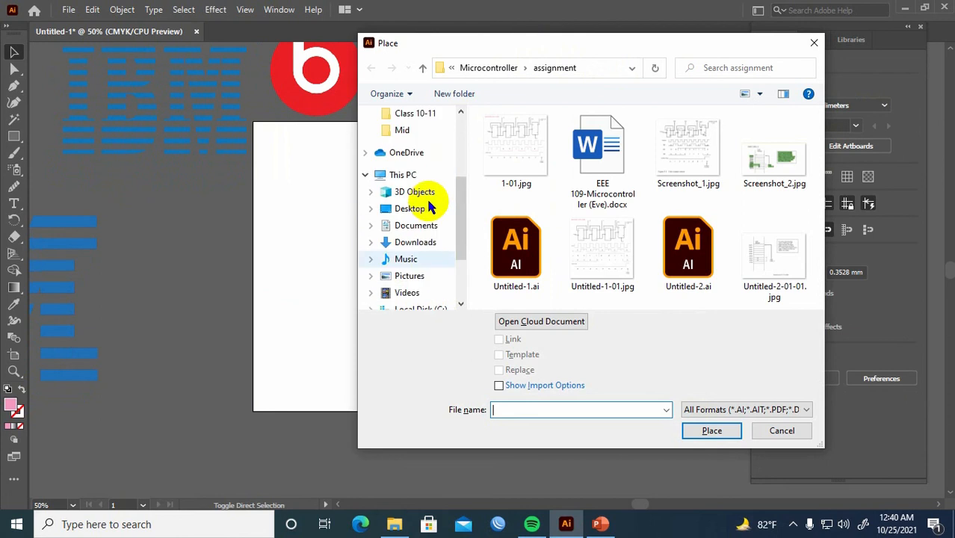
click(421, 198)
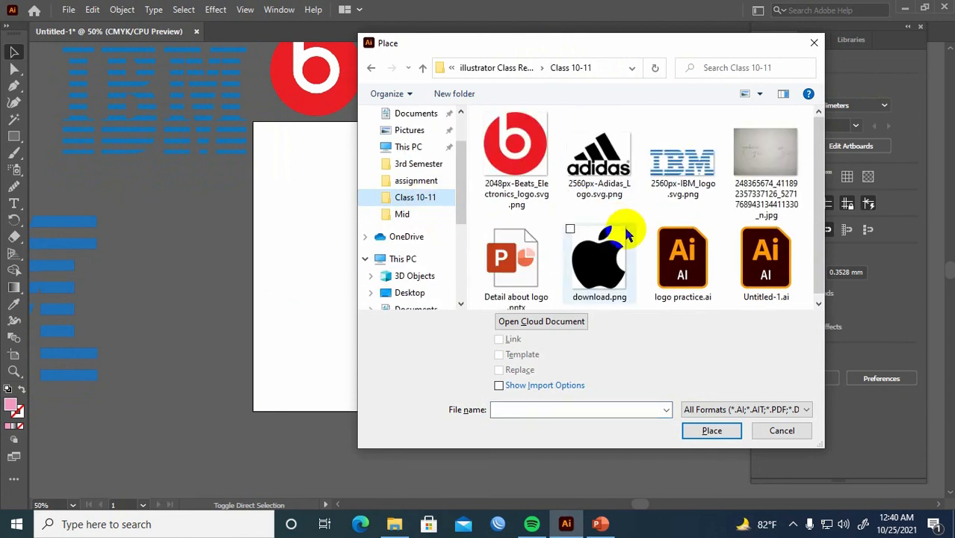
click(755, 156)
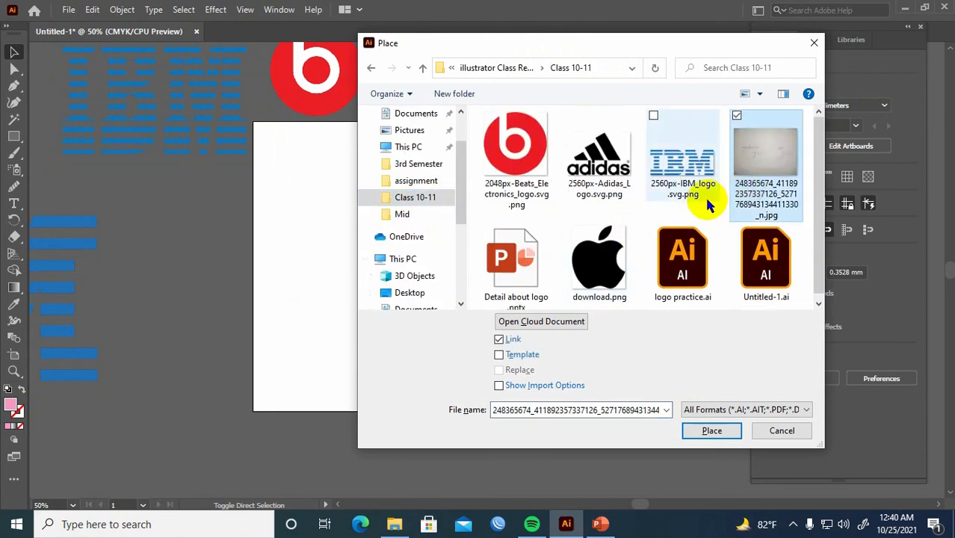
drag(757, 153, 268, 302)
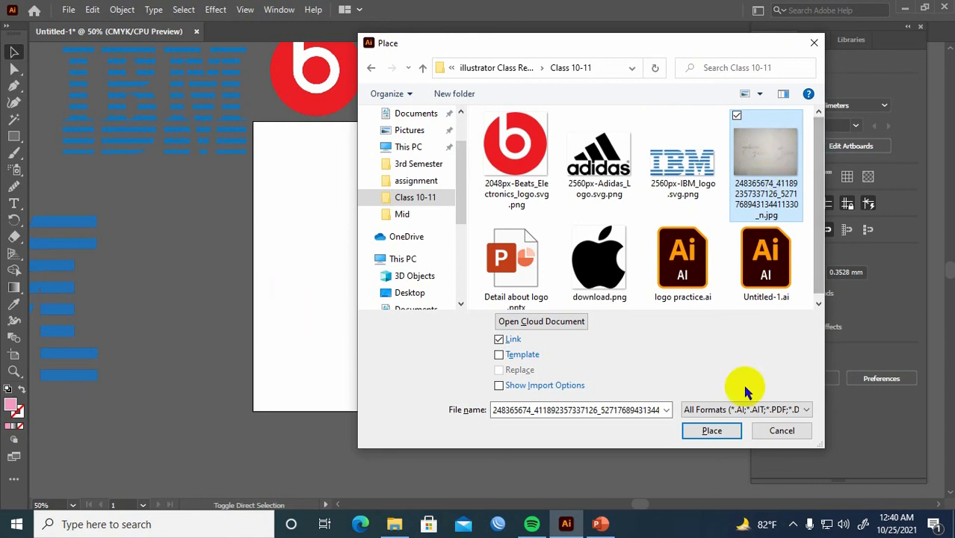
click(722, 431)
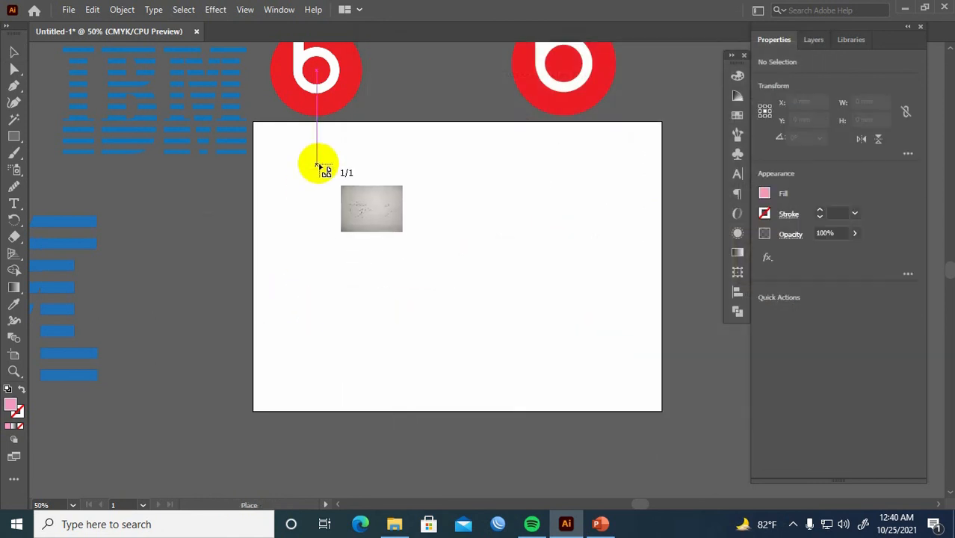
mouse_move(323, 159)
mouse_down()
mouse_move(629, 405)
mouse_move(632, 418)
mouse_up()
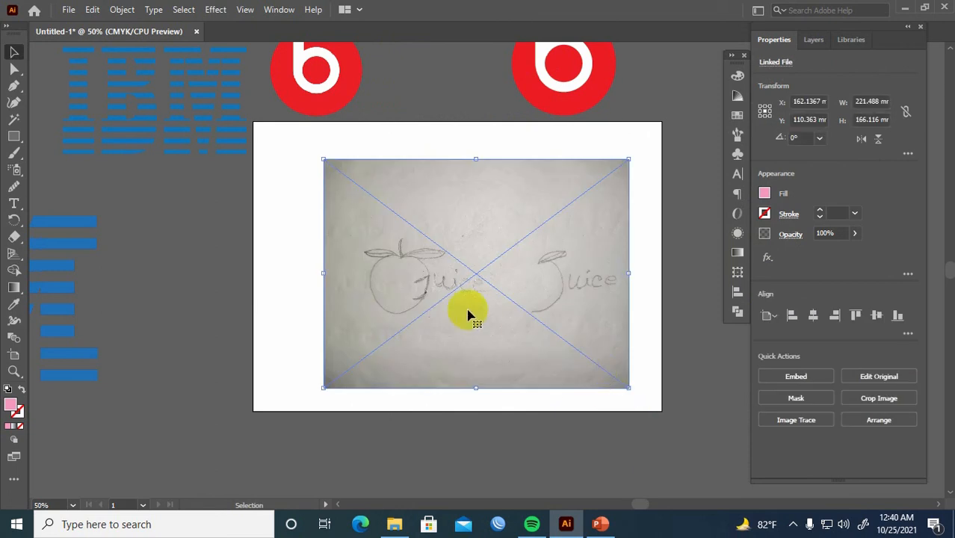
click(796, 375)
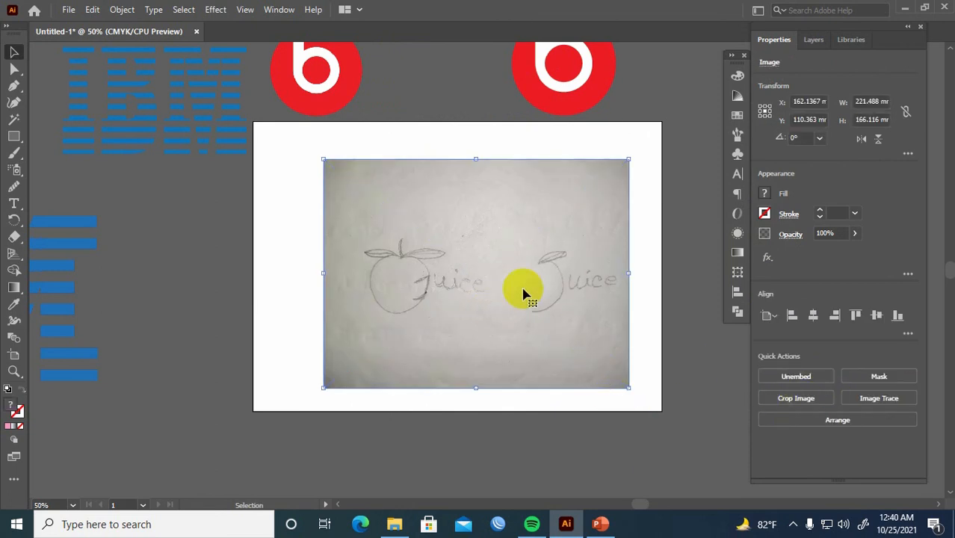
key(ctrl+shift+a)
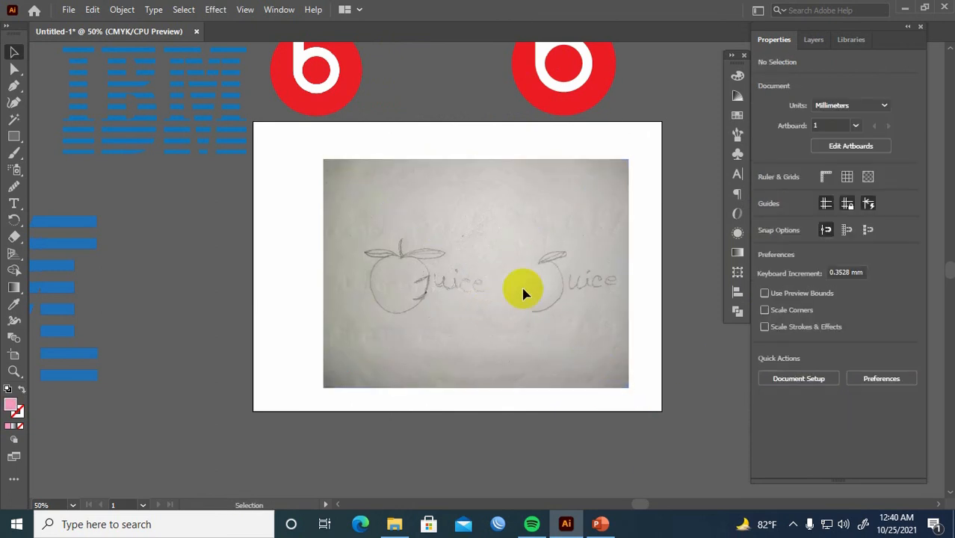
Examine the apple-shaped Juice sketch in the left half of the placed photo up close
key(ctrl+plus)
key(ctrl+plus)
key(ctrl+plus)
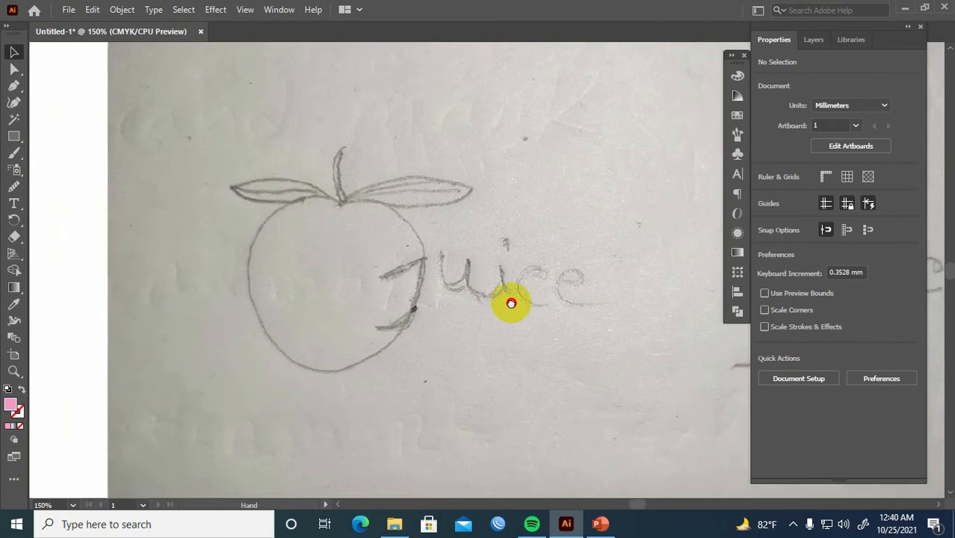
drag(512, 305, 485, 301)
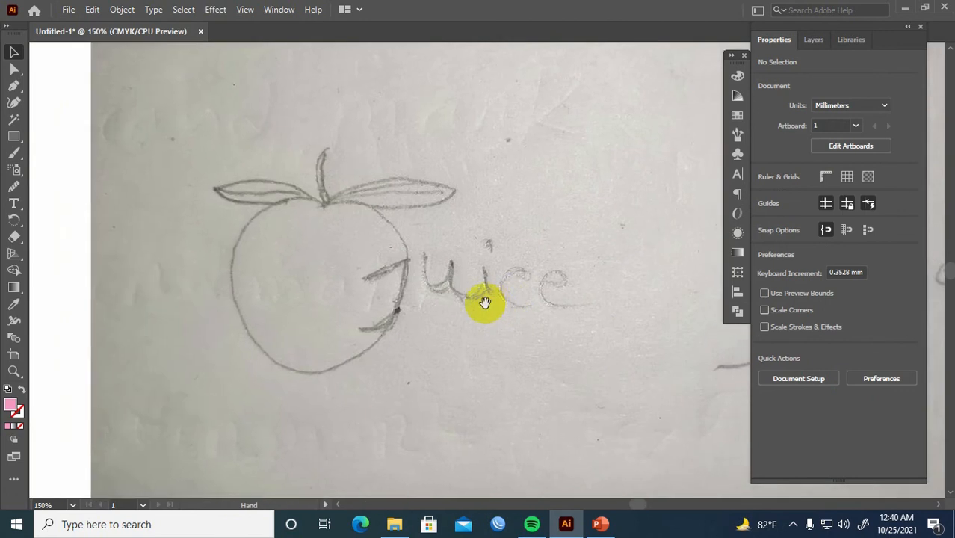
drag(359, 316, 380, 313)
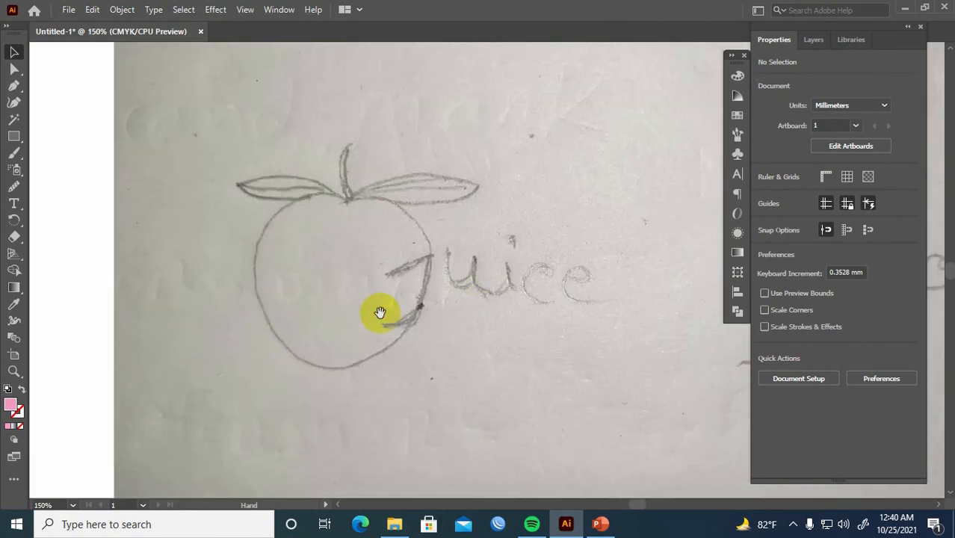
scroll(379, 315, down, 1)
drag(456, 327, 400, 326)
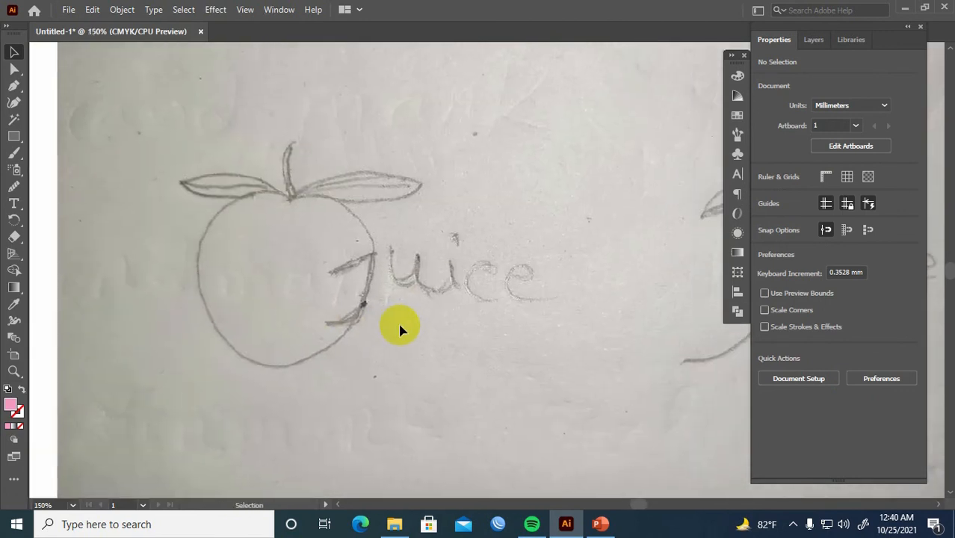
Study the outline, leaves and J-shaped lettering of the left Juice sketch as a reference for tracing
scroll(400, 326, down, 1)
scroll(400, 329, up, 1)
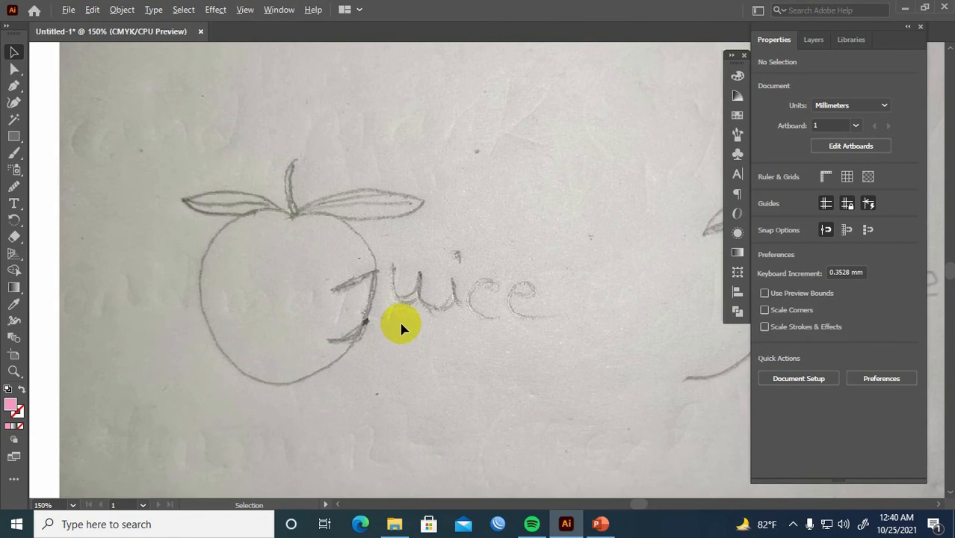
scroll(401, 327, up, 2)
scroll(401, 329, down, 2)
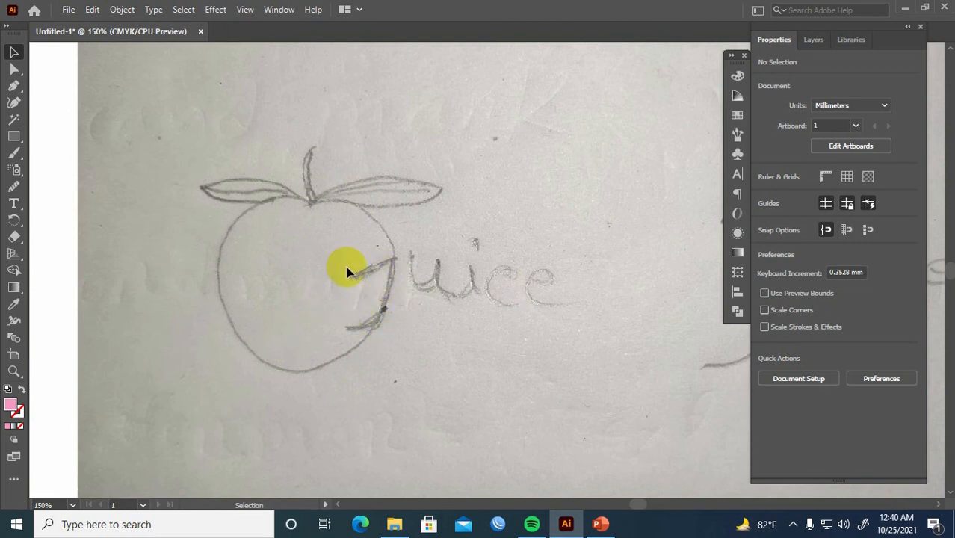
scroll(348, 269, up, 2)
scroll(342, 266, down, 5)
scroll(288, 269, up, 3)
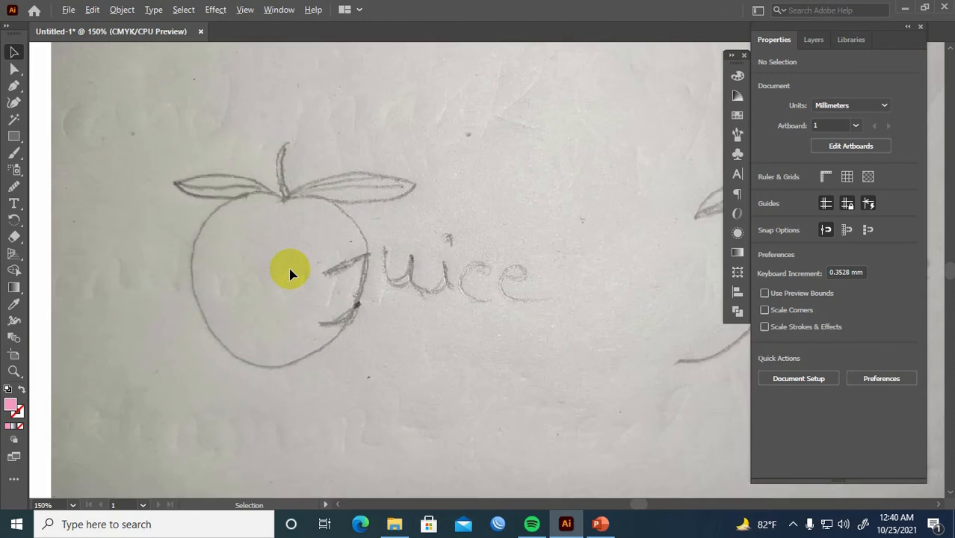
scroll(290, 274, down, 1)
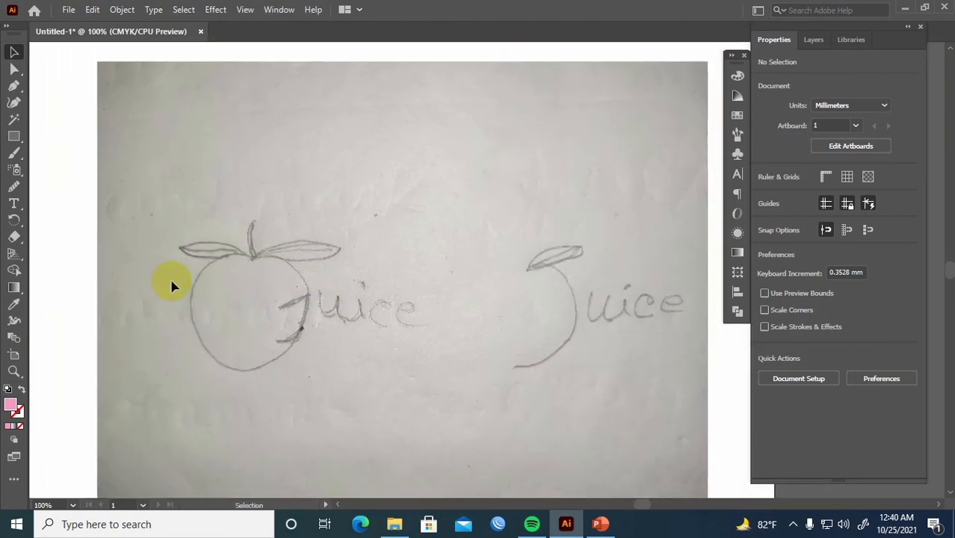
scroll(250, 274, up, 1)
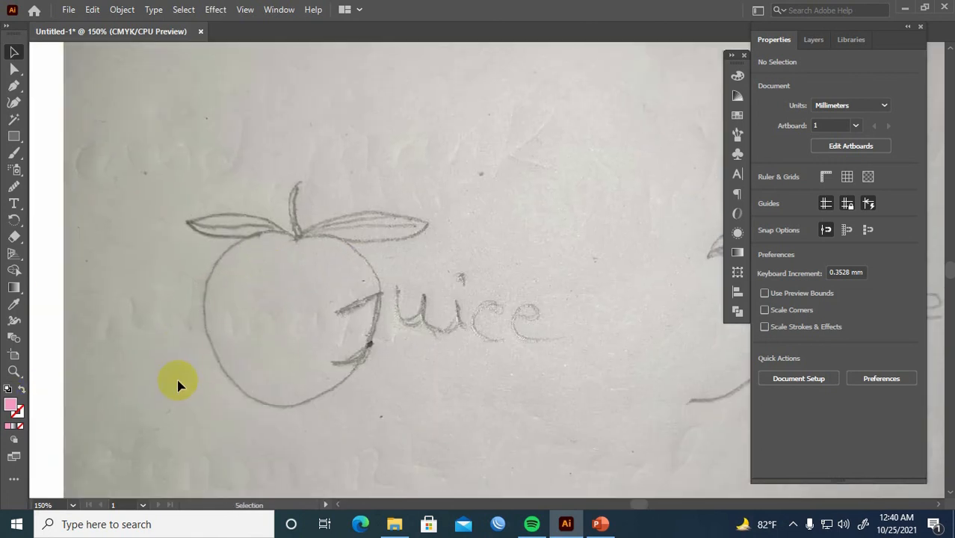
Set the drawing colours to no fill and a black stroke (C 0, M 0, Y 0, K 100)
click(20, 420)
click(573, 164)
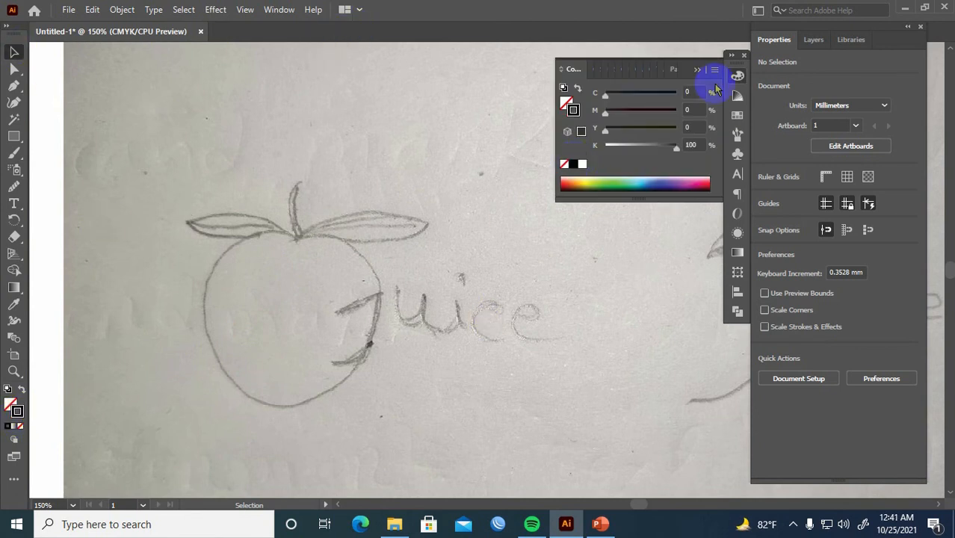
click(741, 82)
Trace the right side of the left apple sketch with the Pen tool, from the notch under the stem down to the bottom
scroll(358, 230, up, 1)
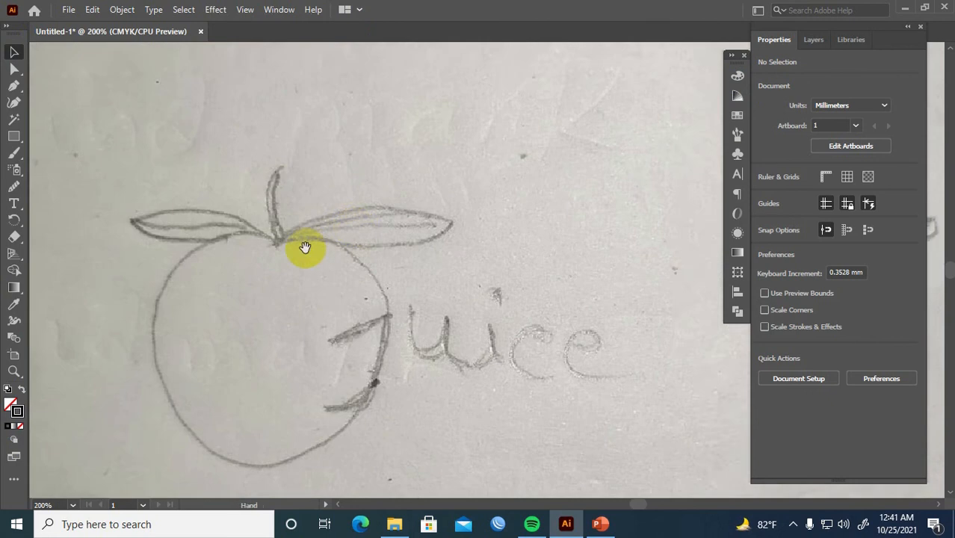
drag(305, 247, 347, 228)
key(p)
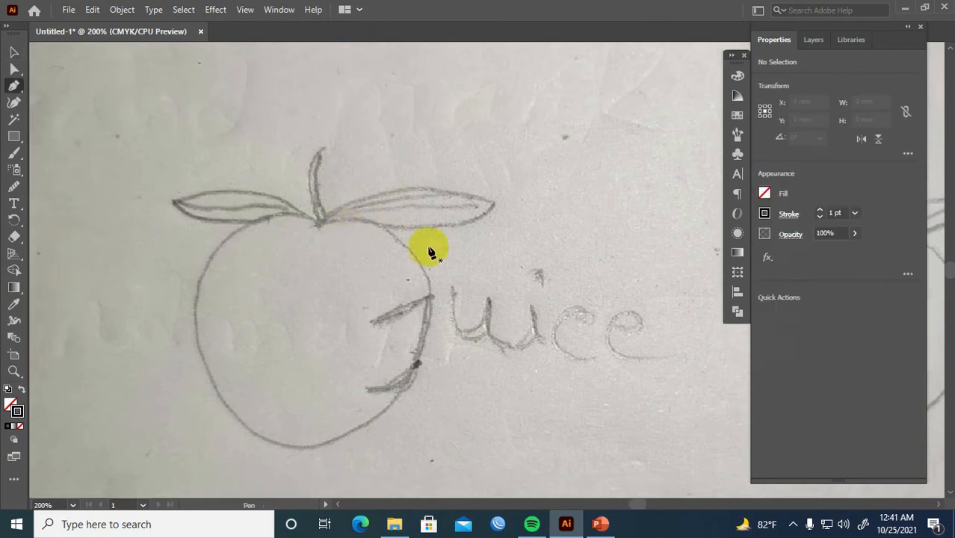
scroll(342, 246, up, 1)
scroll(351, 249, up, 1)
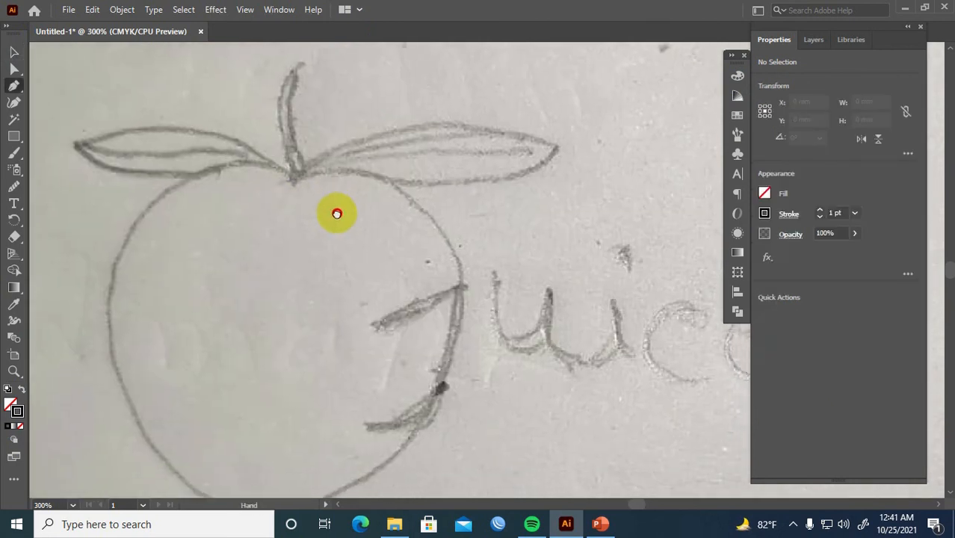
scroll(329, 241, down, 2)
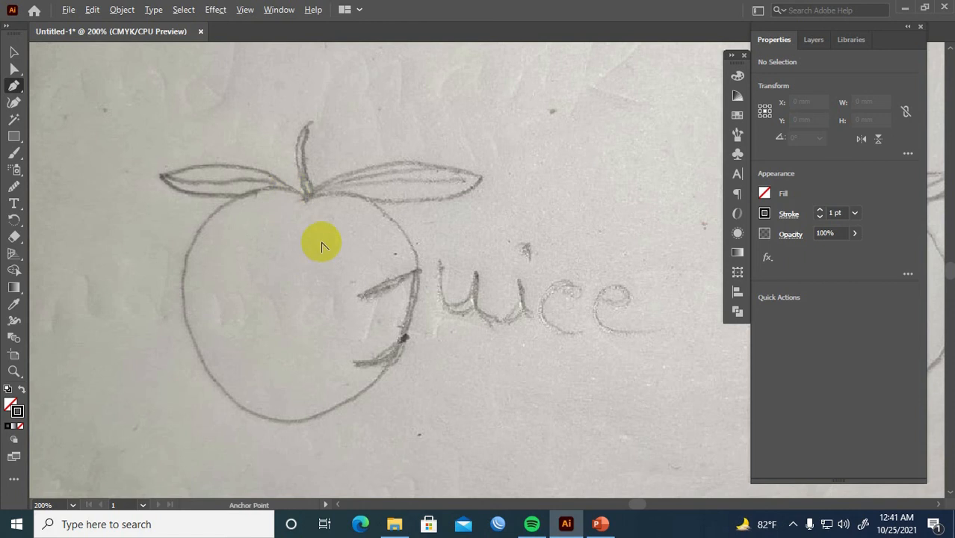
scroll(321, 246, up, 1)
scroll(366, 226, up, 1)
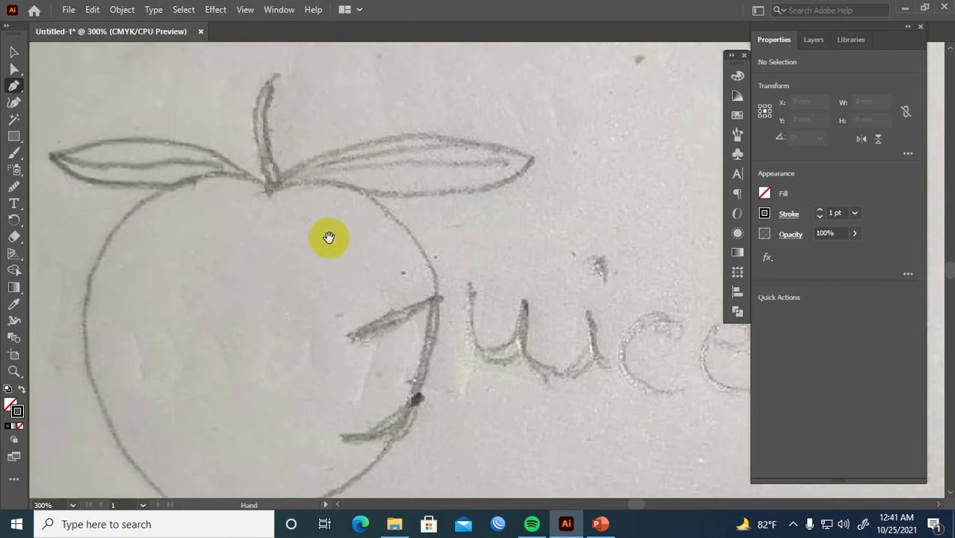
click(267, 196)
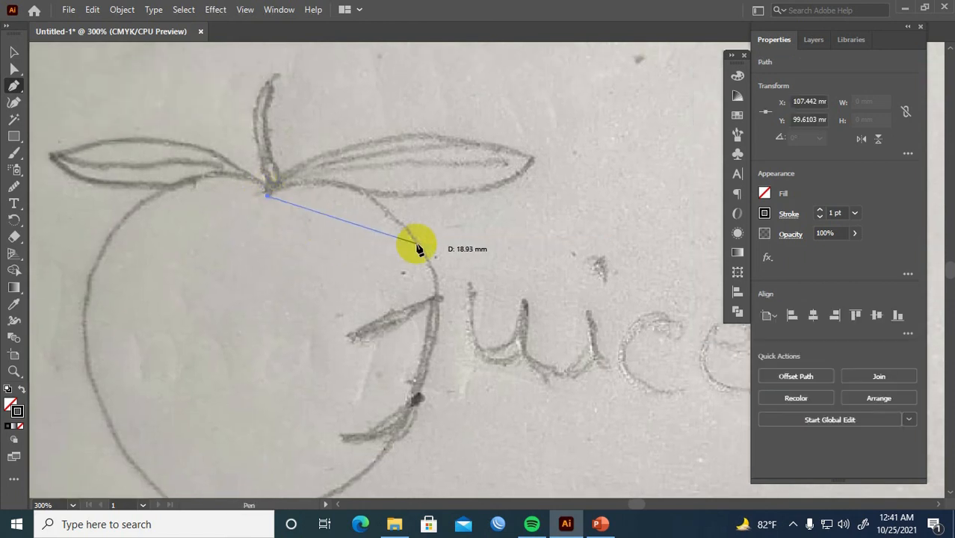
drag(419, 248, 476, 348)
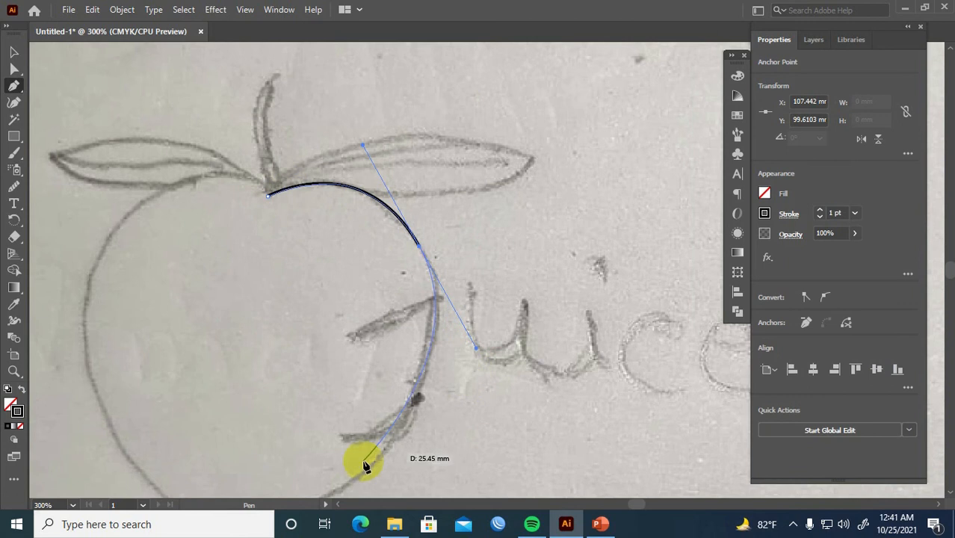
drag(363, 426, 426, 316)
drag(350, 407, 251, 431)
drag(254, 418, 294, 458)
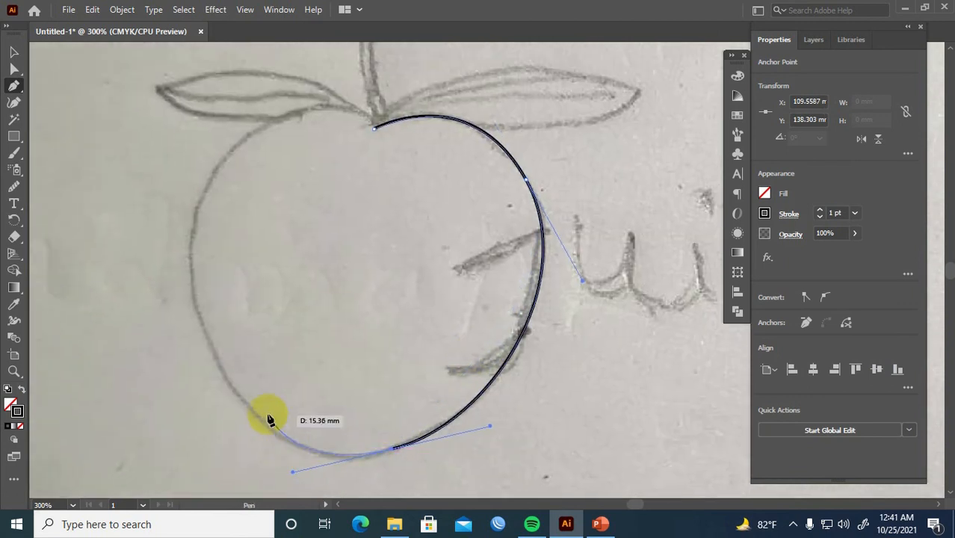
Continue the apple path up the sketch's left side, close it at the notch under the stem, and deselect it
mouse_move(217, 360)
mouse_down()
mouse_move(193, 306)
mouse_move(230, 395)
mouse_move(230, 359)
mouse_up()
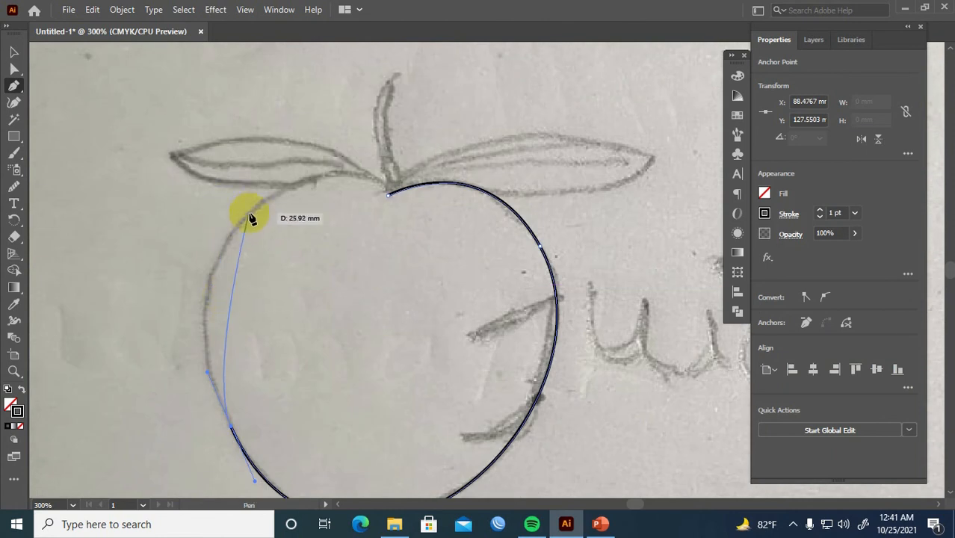
drag(254, 209, 317, 167)
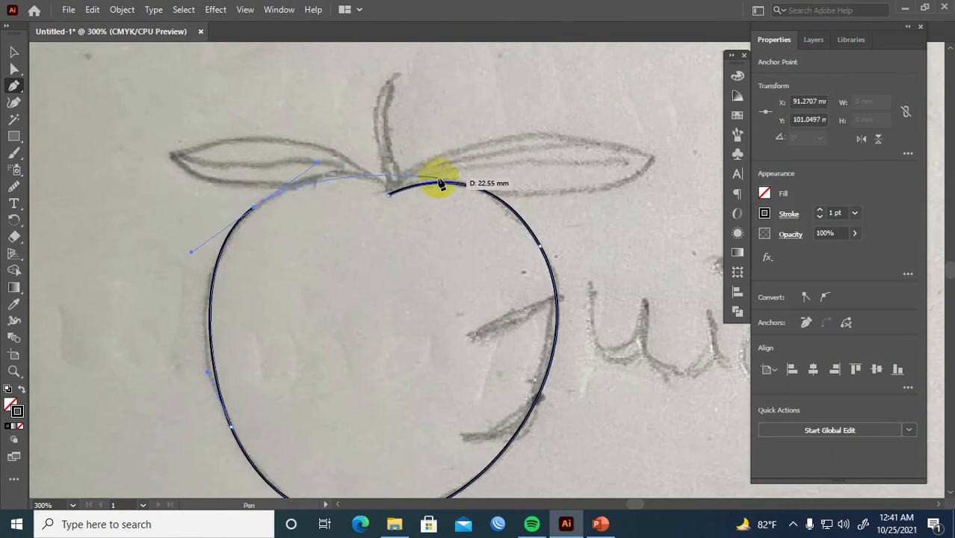
drag(387, 194, 404, 229)
key(ctrl+minus)
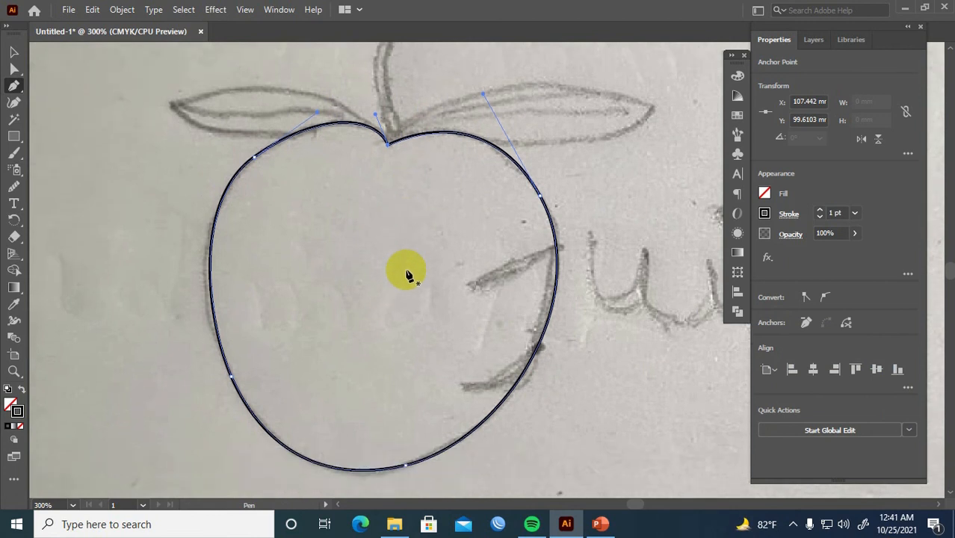
key(v)
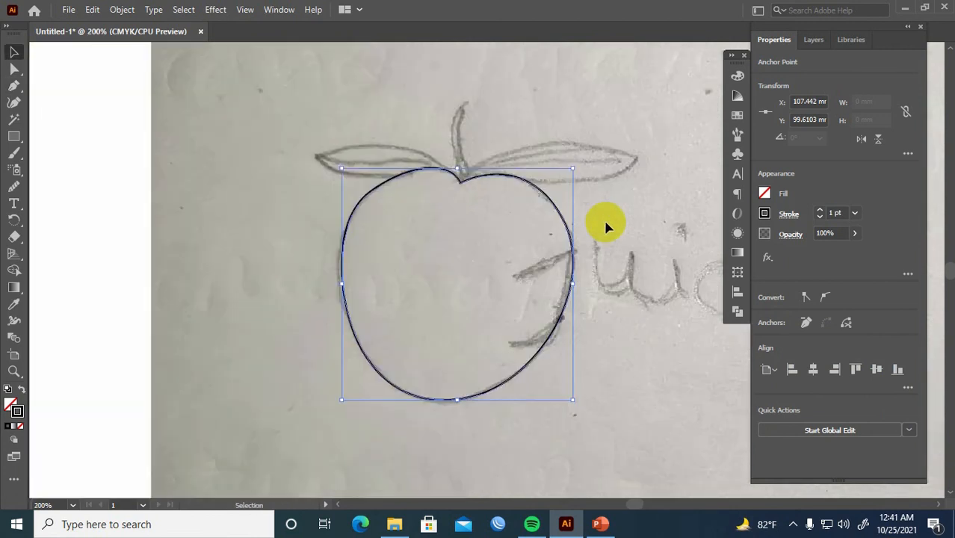
click(604, 217)
Trace the right leaf with the Pen tool from the stem base along its upper edge to the tip and back along its lower edge
drag(603, 211, 539, 283)
scroll(440, 240, up, 2)
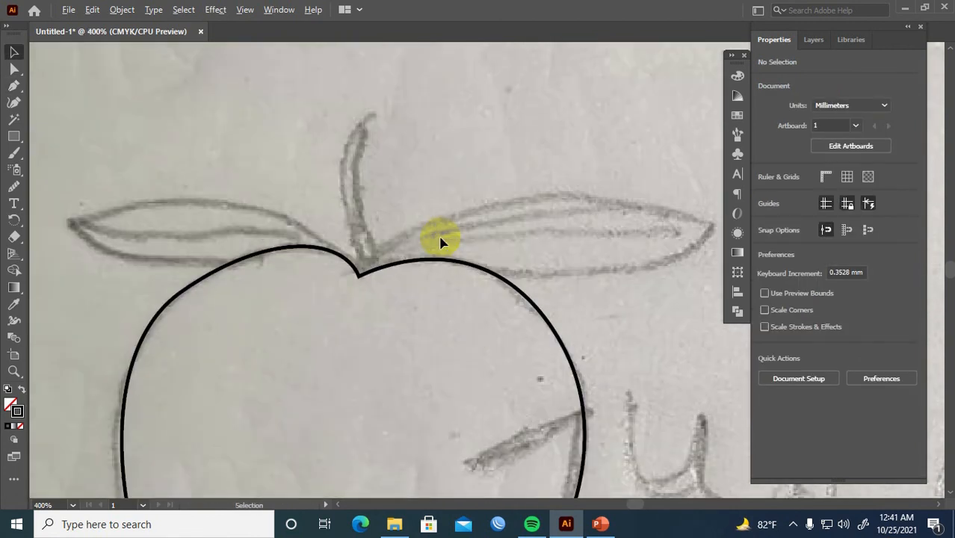
drag(404, 259, 364, 297)
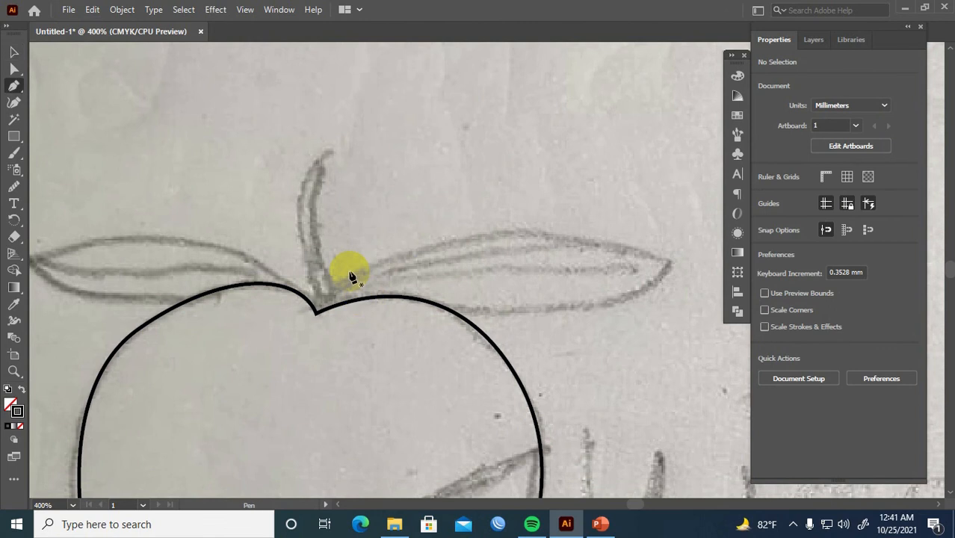
click(318, 311)
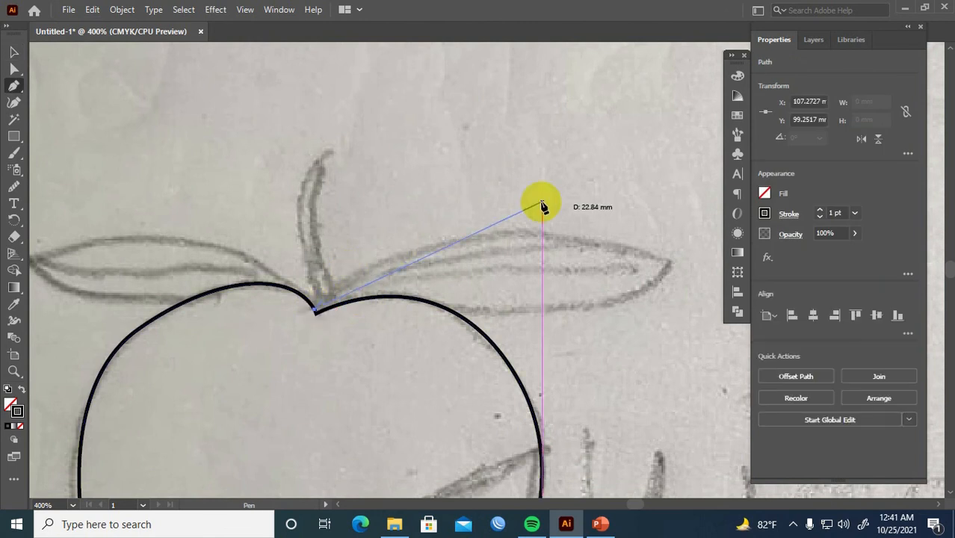
drag(556, 236, 670, 264)
drag(610, 271, 479, 191)
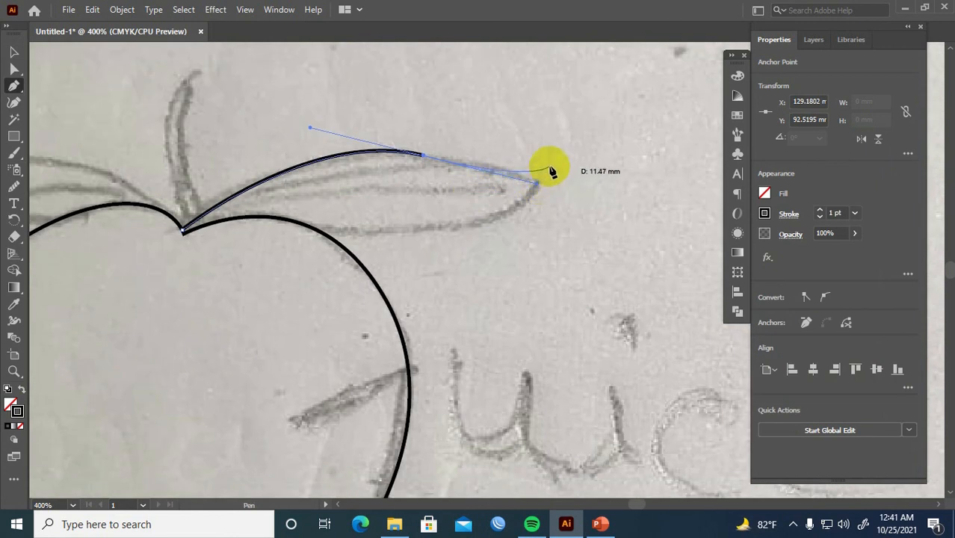
drag(541, 183, 557, 180)
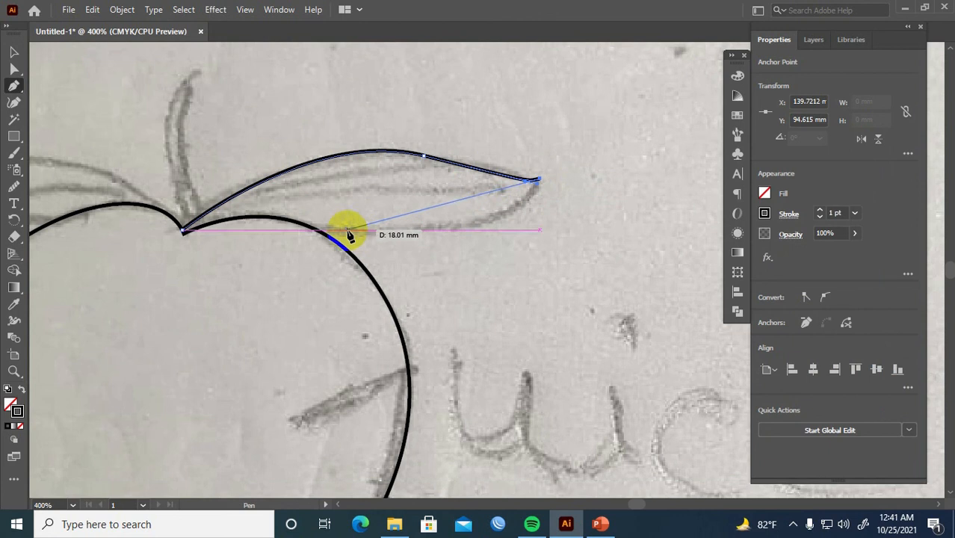
drag(310, 225, 139, 202)
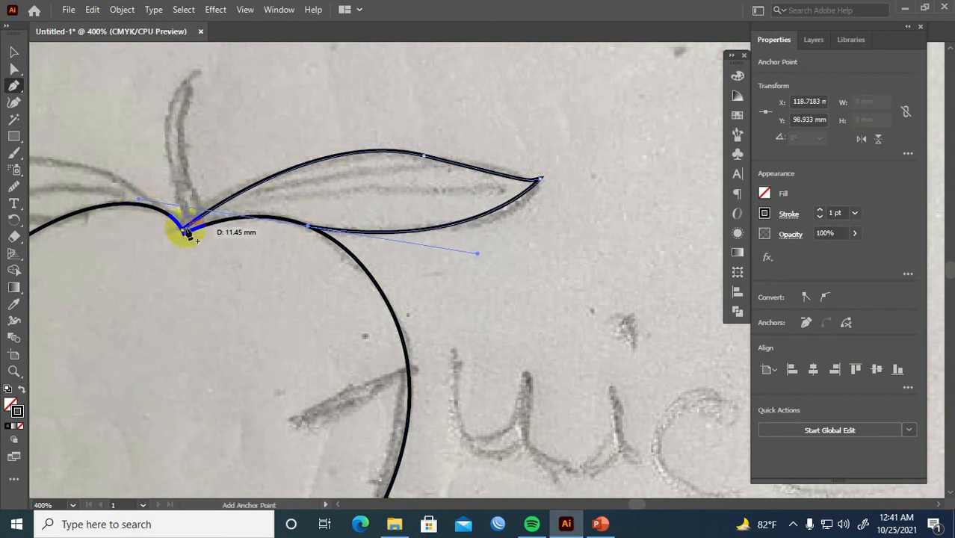
Close the right leaf's outline at the base of the stem with the Pen tool and deselect it
click(184, 228)
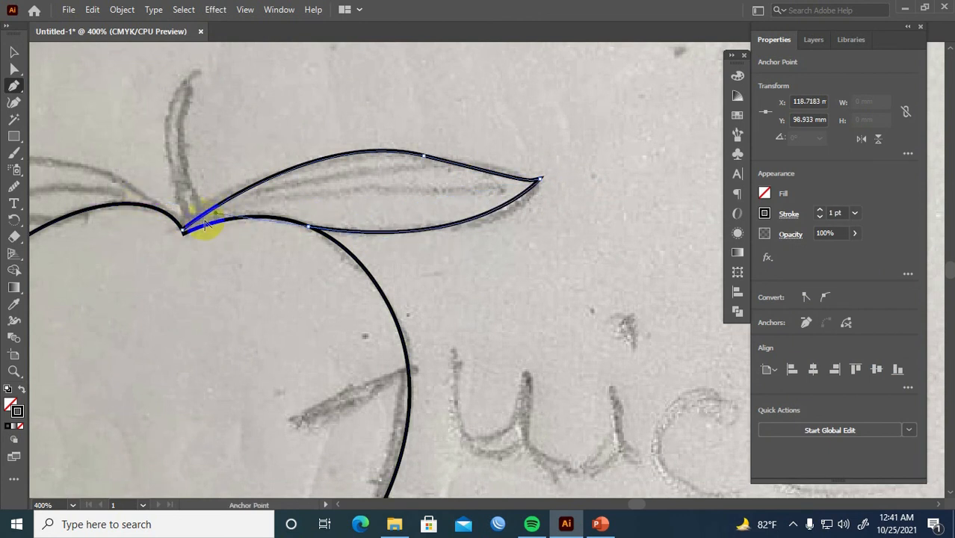
click(181, 230)
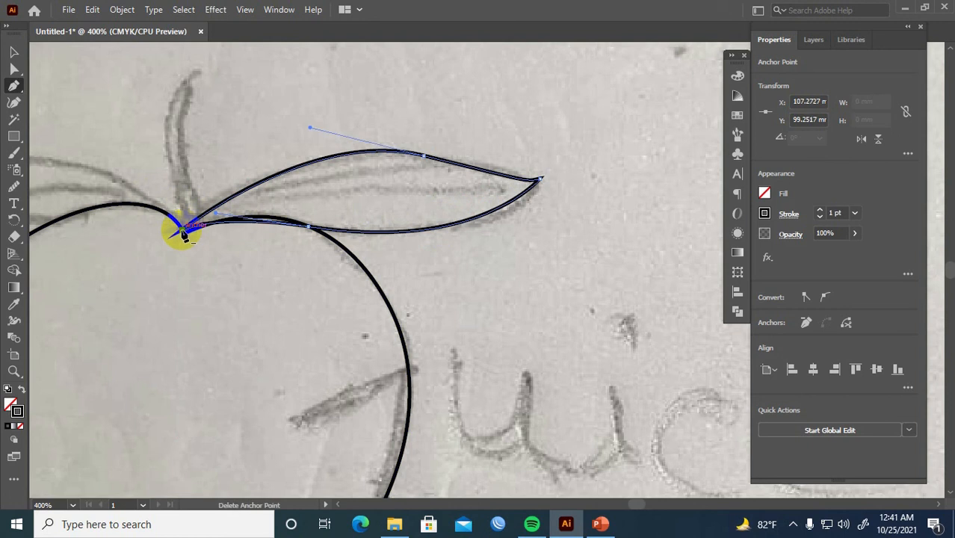
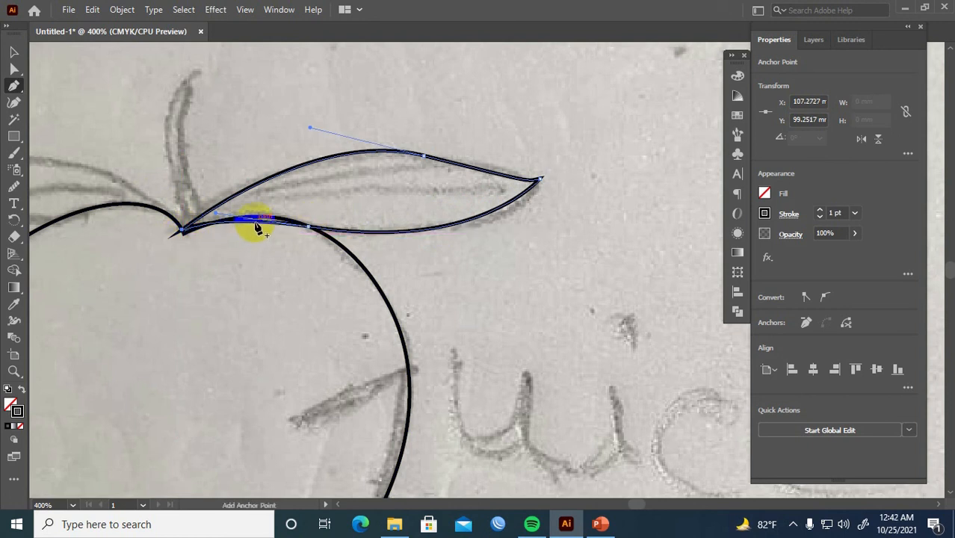
key(v)
click(286, 153)
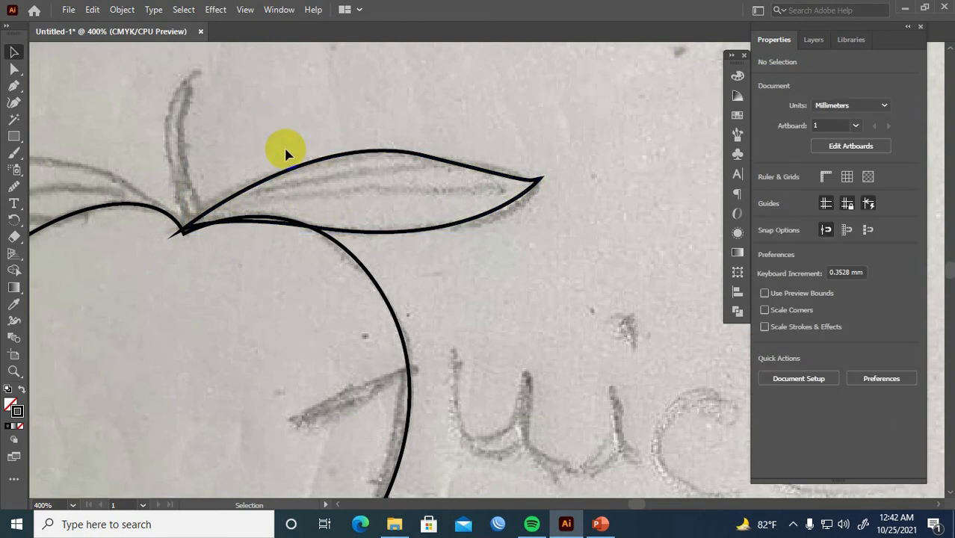
Draw the right leaf's centre vein as a curved Pen path from the leaf tip to the stem base
key(p)
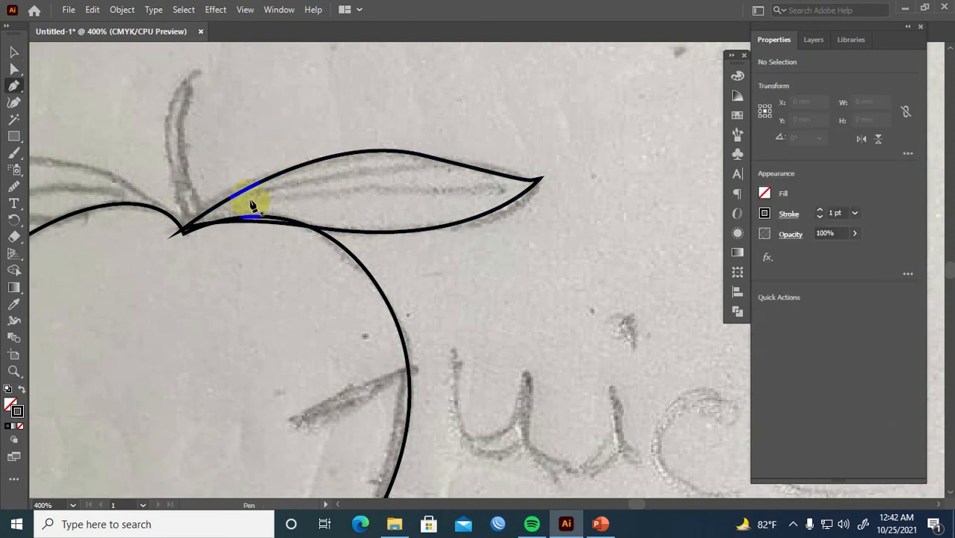
click(528, 188)
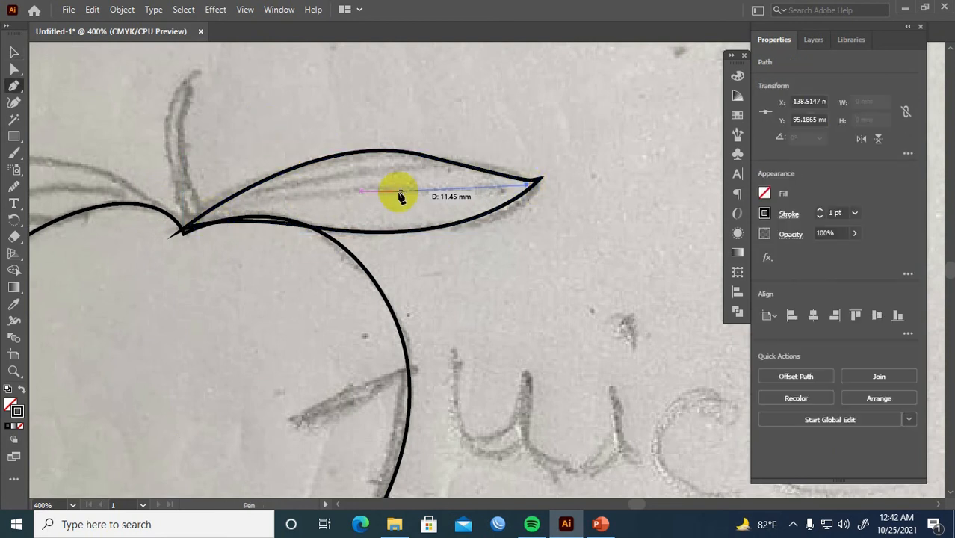
drag(263, 188, 192, 235)
drag(220, 153, 373, 138)
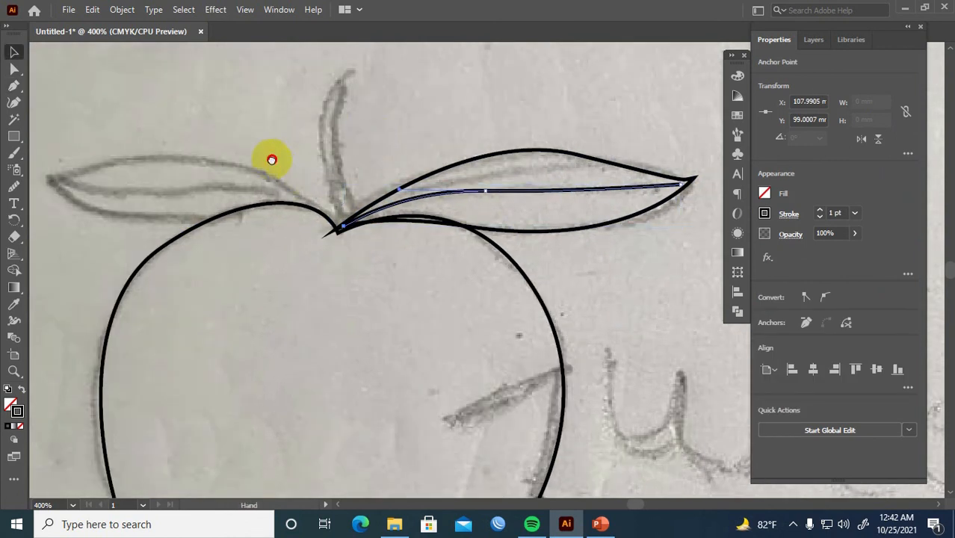
drag(272, 160, 342, 197)
click(331, 155)
Trace the left leaf's upper edge with the Pen tool, from the stem base out to the leaf tip
key(p)
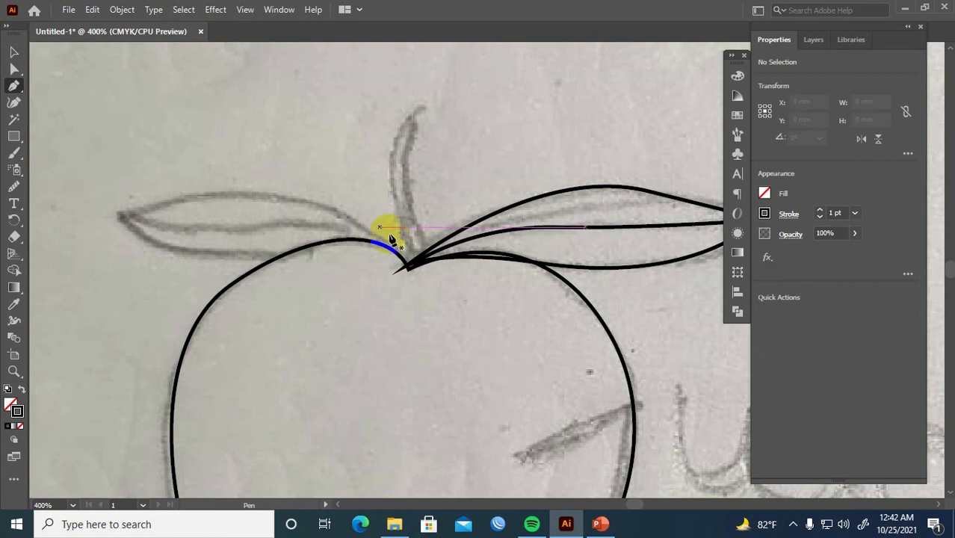
click(405, 259)
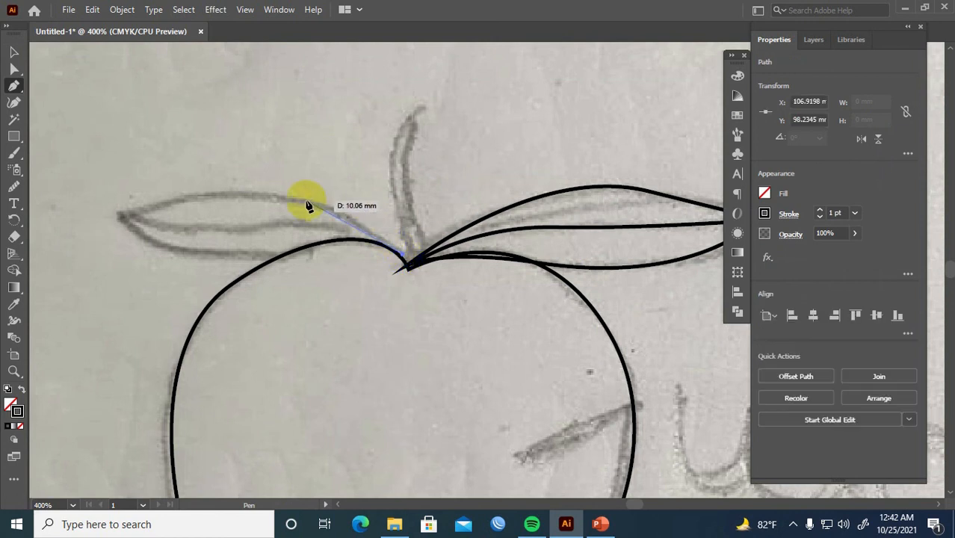
drag(260, 201, 233, 200)
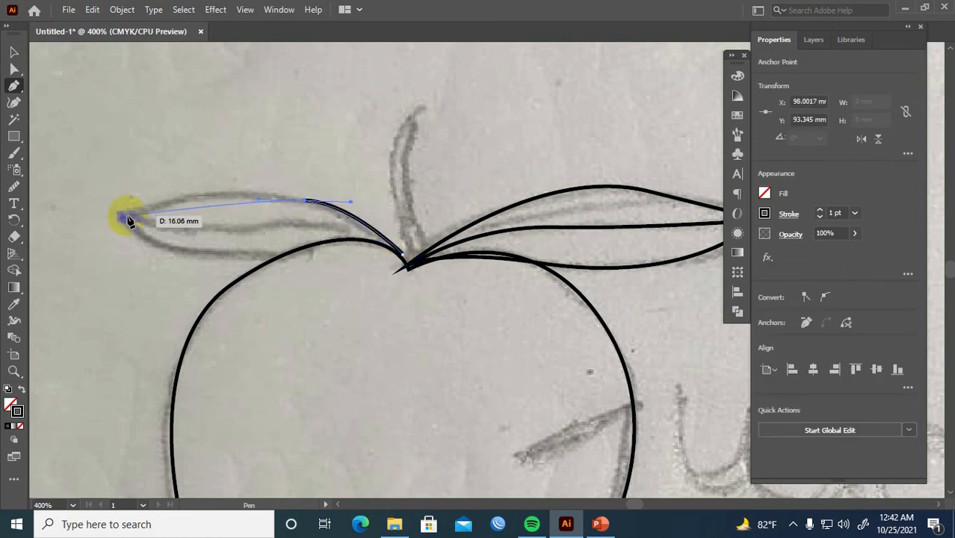
drag(61, 240, 62, 240)
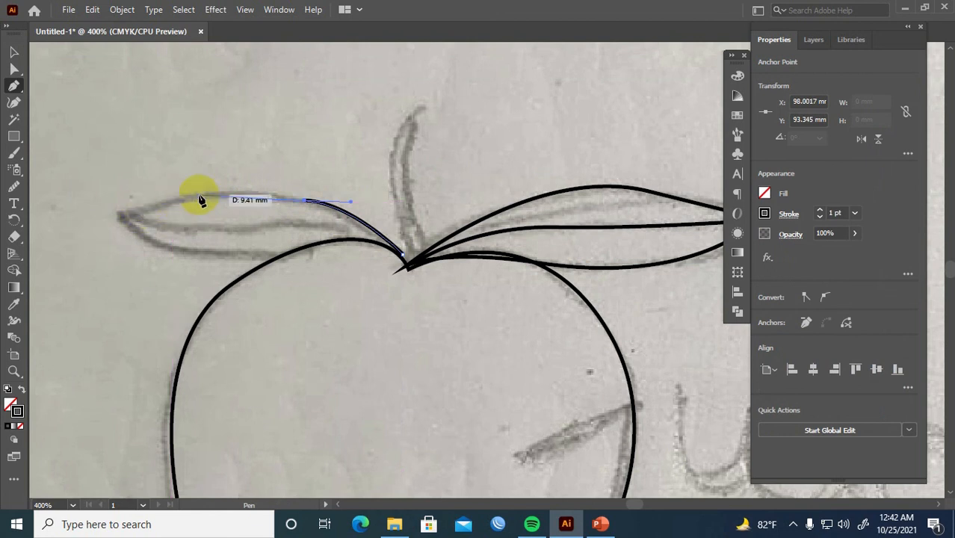
mouse_move(184, 200)
mouse_down()
mouse_move(90, 222)
mouse_move(9, 280)
mouse_move(153, 277)
mouse_move(129, 285)
mouse_move(128, 276)
mouse_up()
key(ctrl+z)
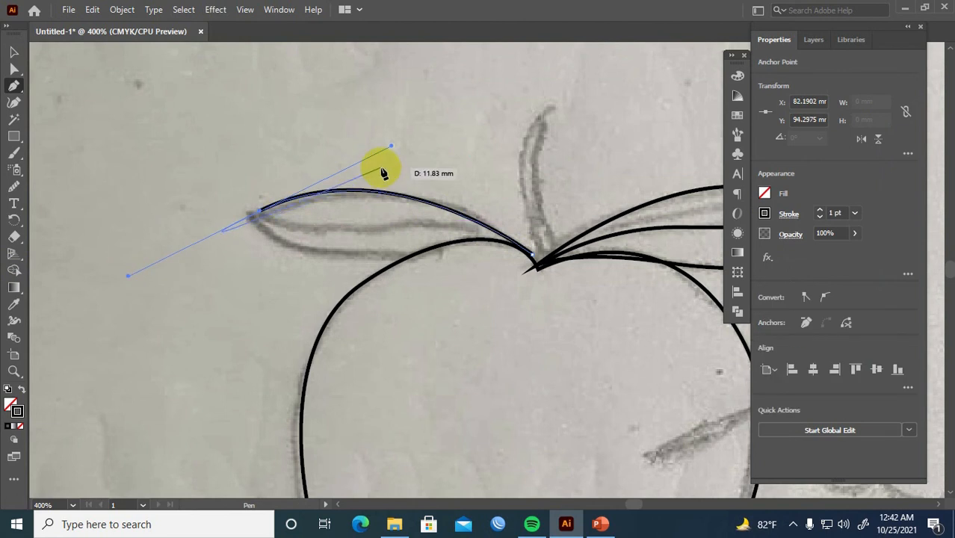
drag(260, 213, 413, 154)
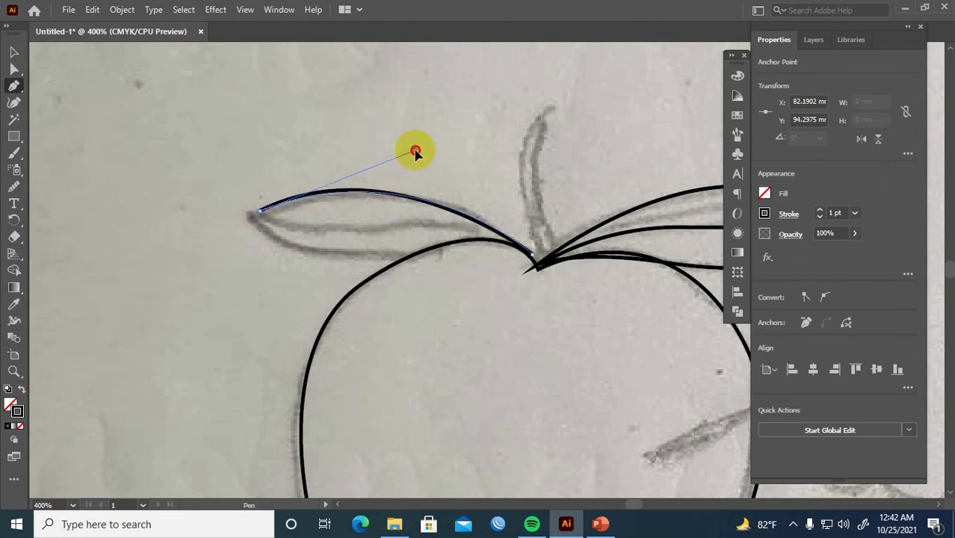
drag(258, 214, 246, 216)
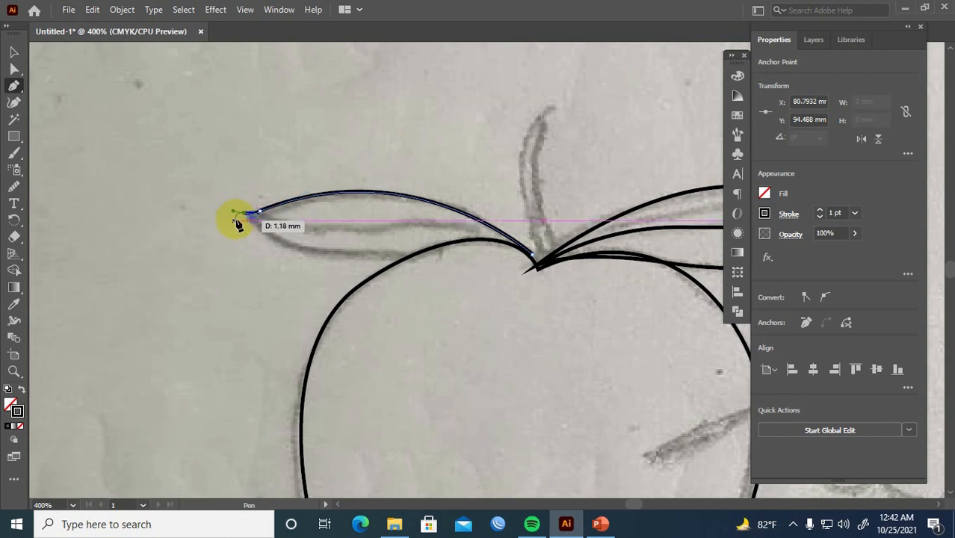
Trace the left leaf's lower edge from the tip back to the stem base, closing the outline
scroll(249, 222, up, 3)
mouse_move(247, 218)
mouse_down()
mouse_move(240, 199)
mouse_move(247, 204)
mouse_up()
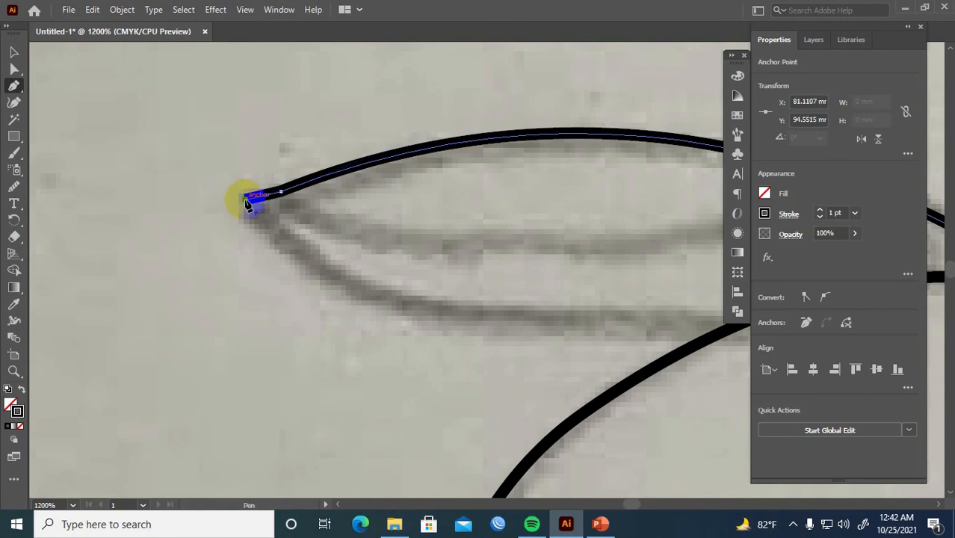
scroll(450, 288, down, 2)
drag(494, 292, 503, 243)
drag(604, 255, 611, 267)
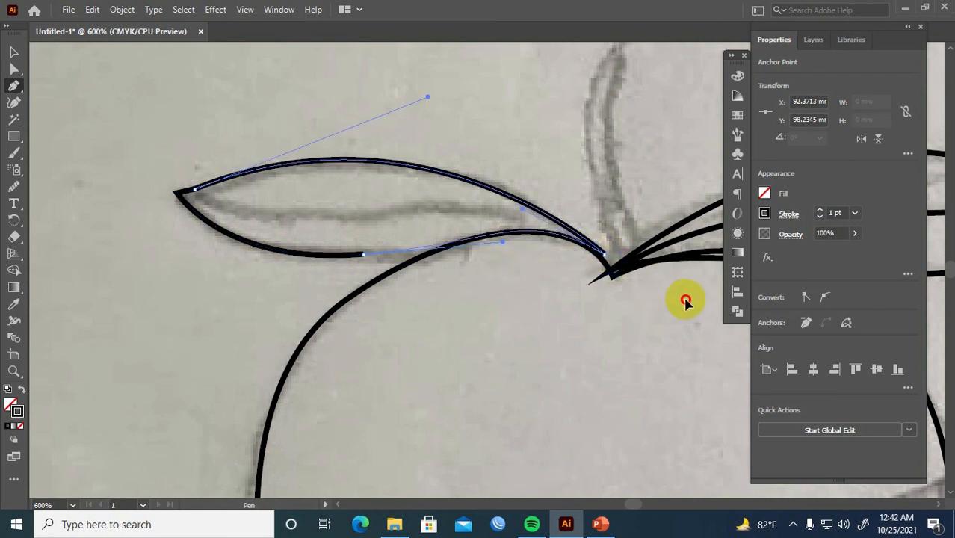
click(611, 262)
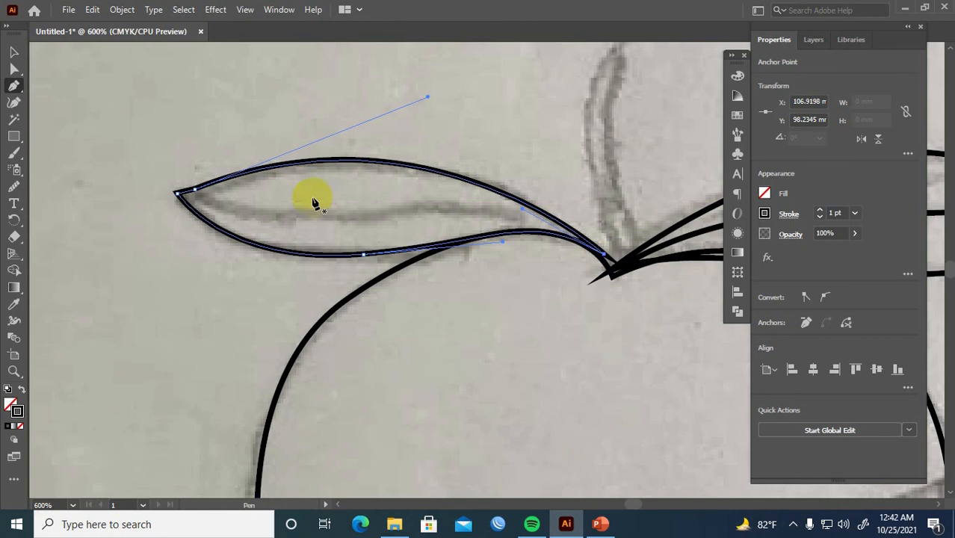
key(v)
click(535, 136)
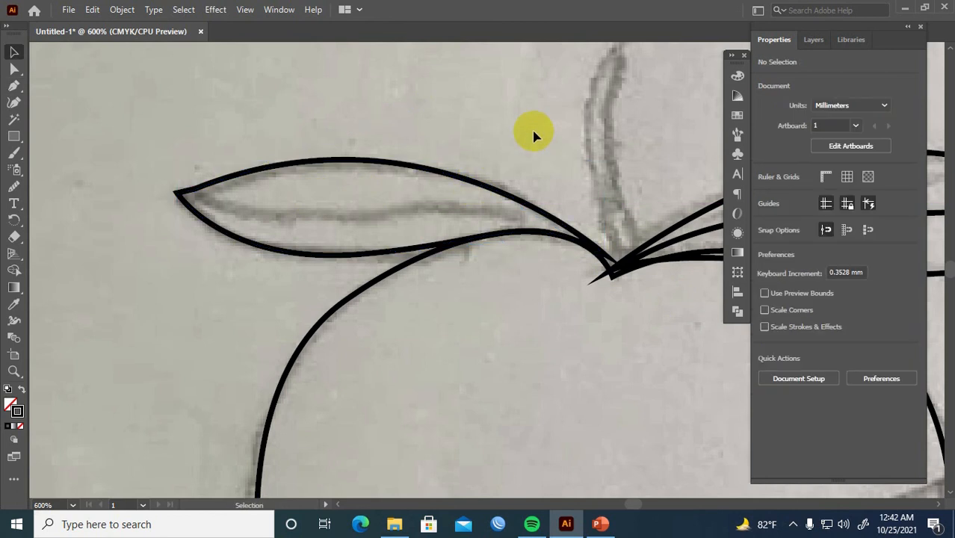
Draw the left leaf's centre vein as a wavy Pen path from the tip towards the stem base
key(p)
click(194, 195)
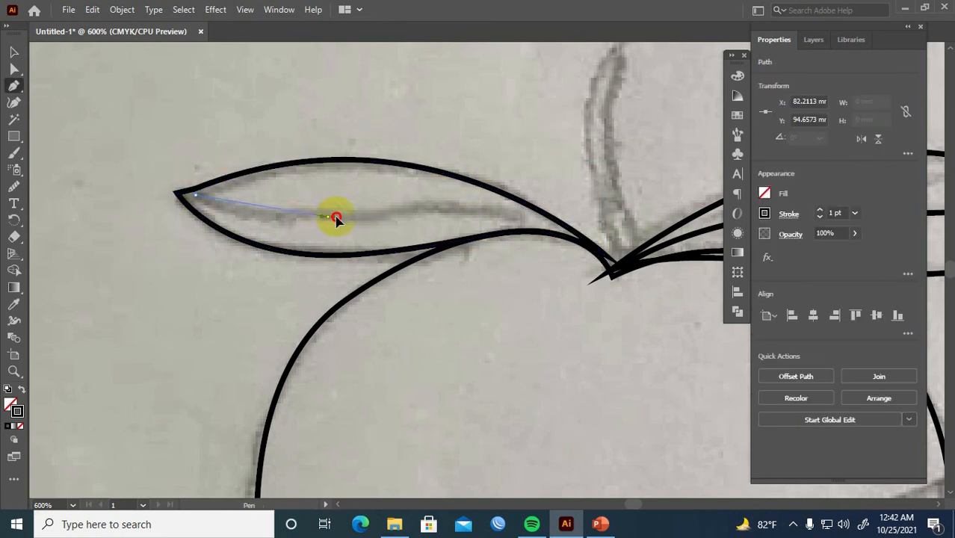
mouse_move(390, 215)
mouse_down()
mouse_move(495, 221)
mouse_move(564, 237)
mouse_move(546, 236)
mouse_move(559, 226)
mouse_move(554, 235)
mouse_move(576, 240)
mouse_move(569, 228)
mouse_move(586, 245)
mouse_move(559, 220)
mouse_move(487, 220)
mouse_move(540, 216)
mouse_move(586, 240)
mouse_up()
click(630, 275)
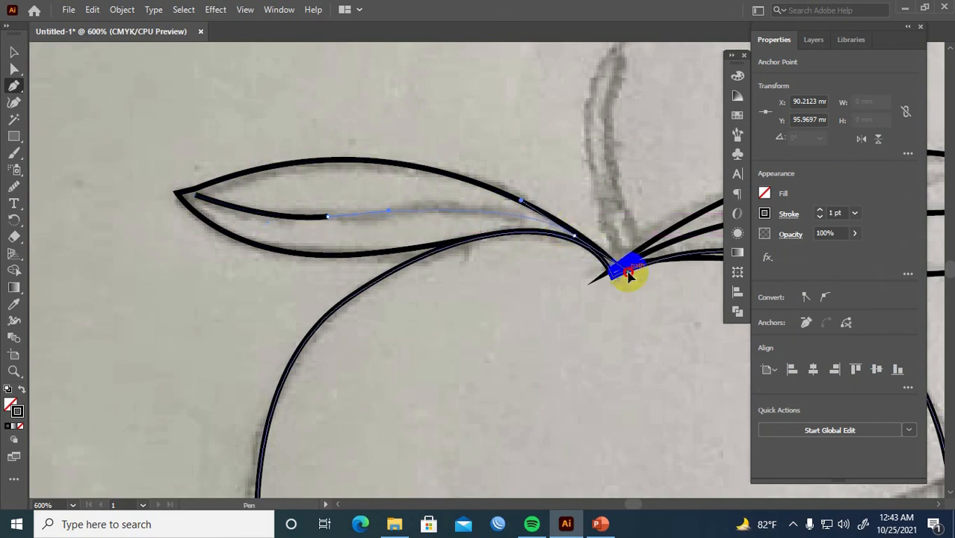
drag(630, 275, 577, 241)
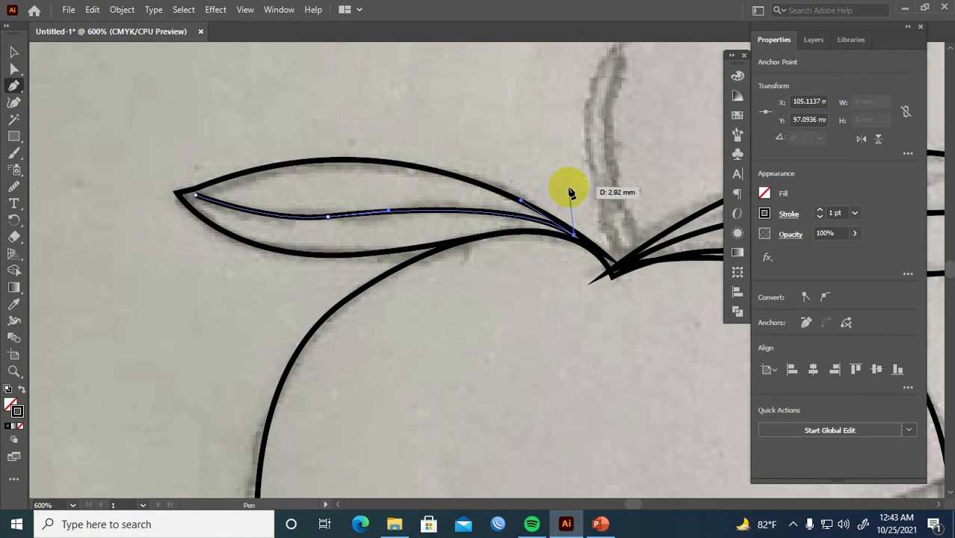
key(v)
scroll(568, 177, down, 1)
drag(588, 159, 450, 203)
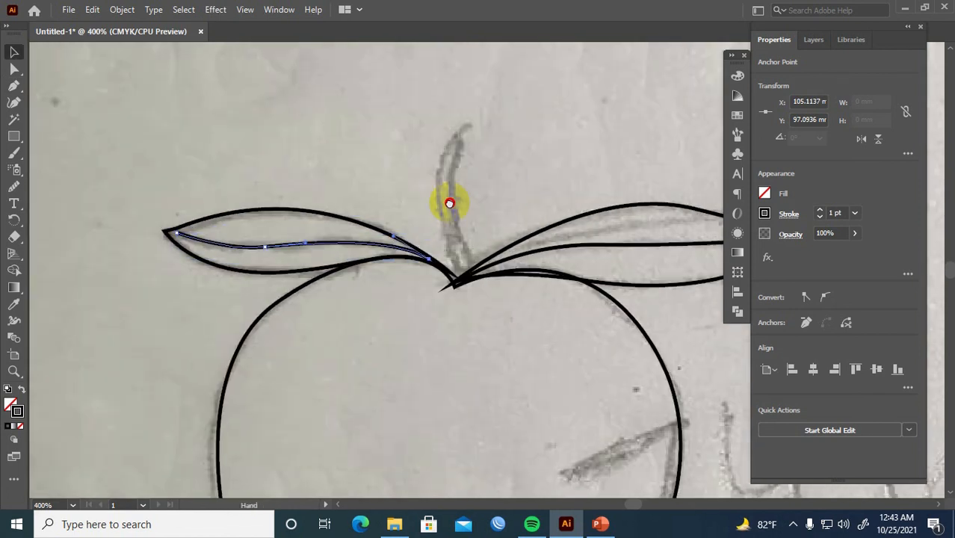
click(494, 182)
Trace the stem's right edge from its tip with the Pen tool, undoing the segments placed around the stem base
scroll(478, 183, up, 1)
drag(475, 174, 440, 192)
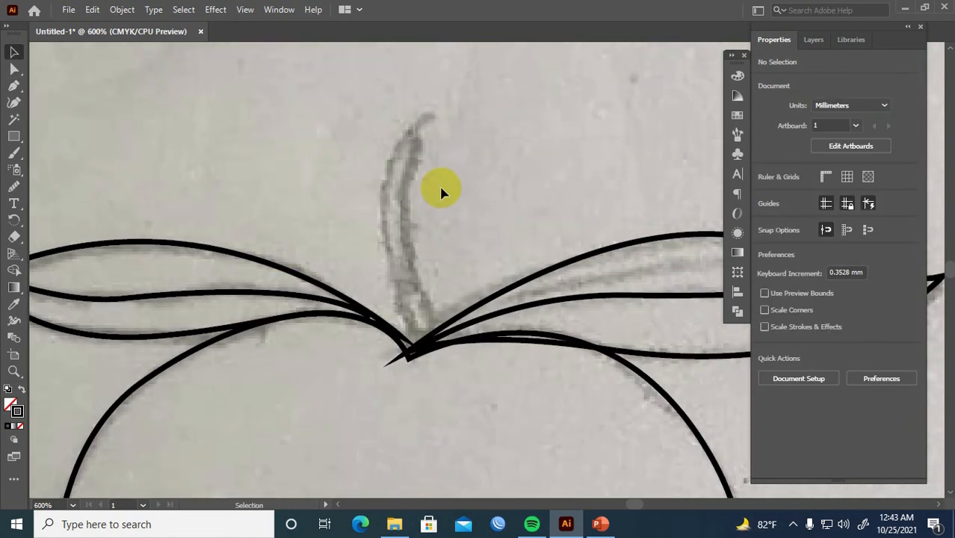
key(p)
click(430, 118)
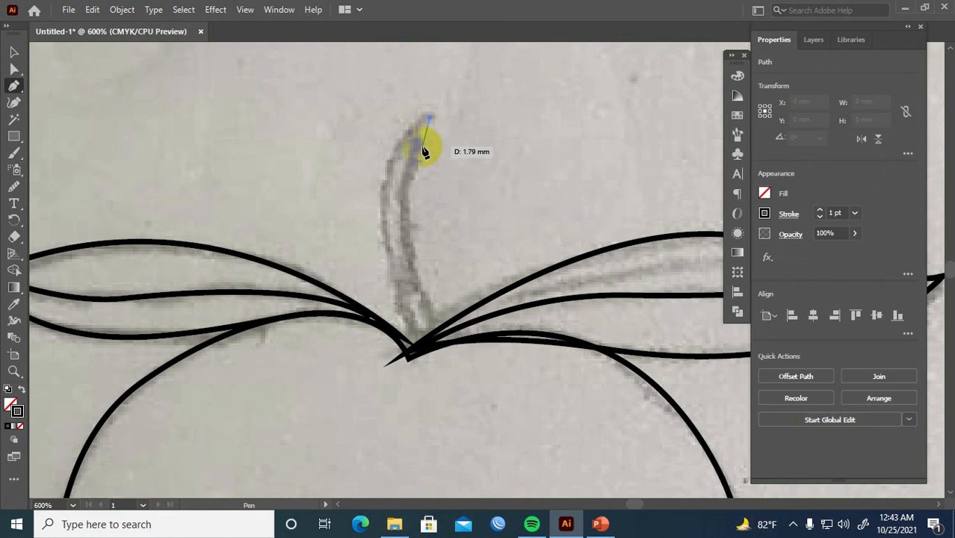
drag(407, 223, 407, 223)
mouse_move(430, 321)
mouse_down()
mouse_move(442, 336)
mouse_move(404, 340)
mouse_move(396, 326)
mouse_up()
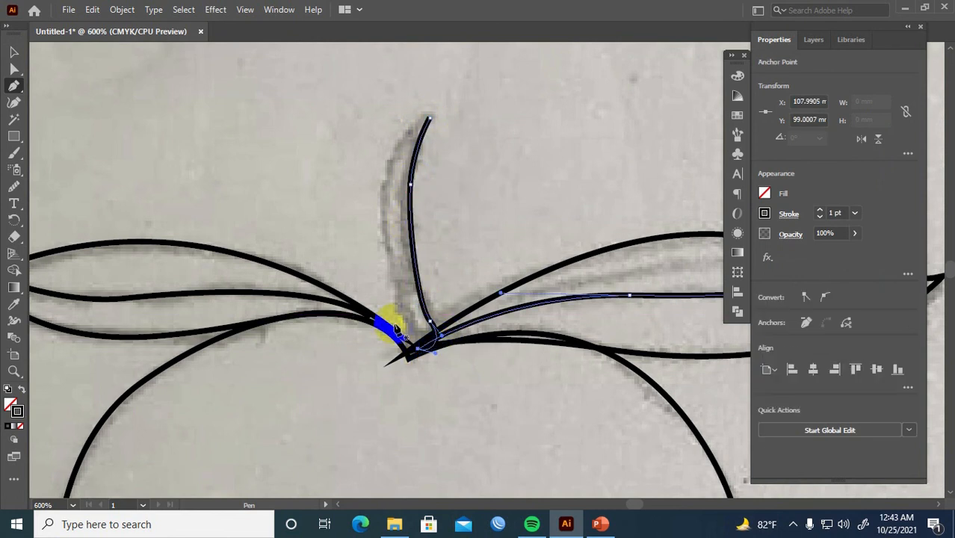
drag(396, 270, 395, 269)
key(ctrl+z)
key(ctrl+z)
key(ctrl+z)
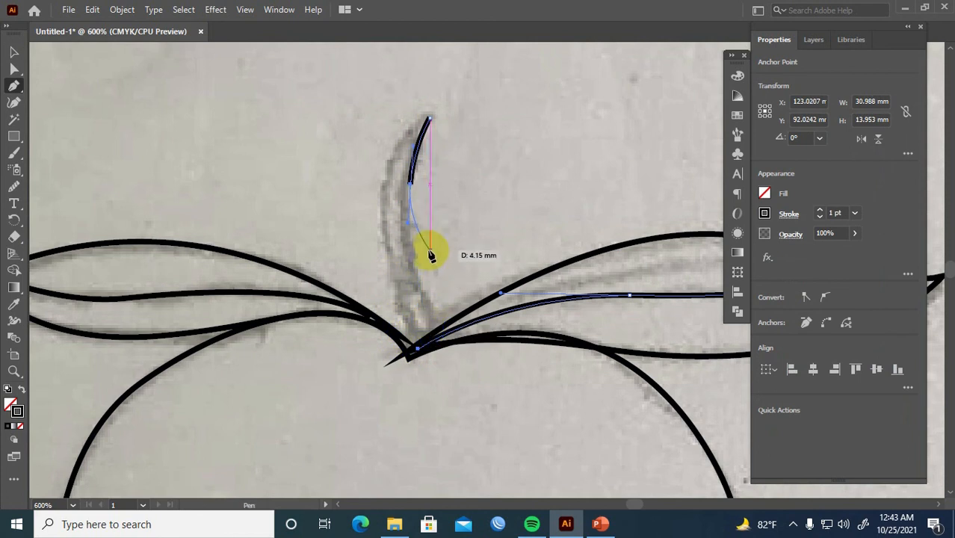
Continue the stem path to its base and up the left edge, closing the outline at the rounded tip
click(434, 327)
click(413, 341)
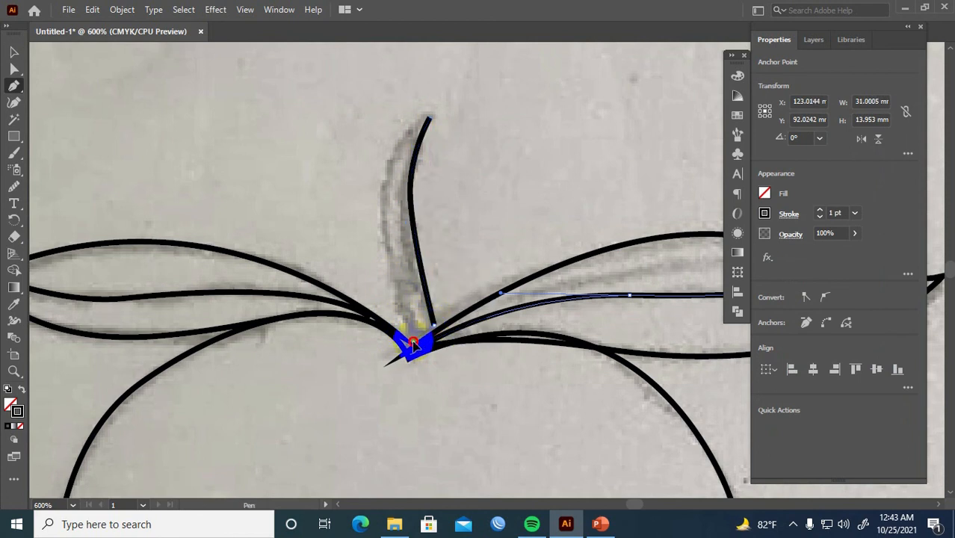
drag(384, 215, 385, 181)
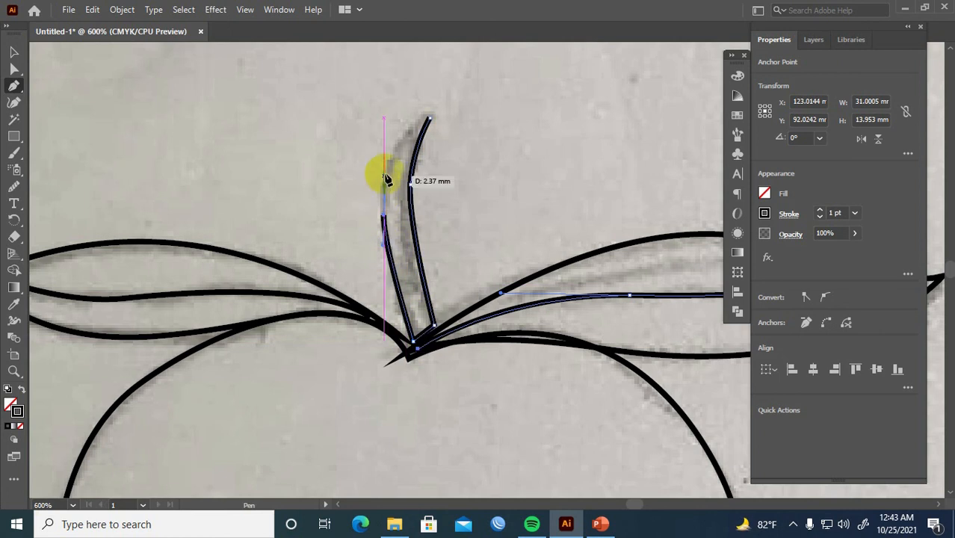
click(424, 114)
drag(424, 114, 433, 130)
key(v)
click(494, 201)
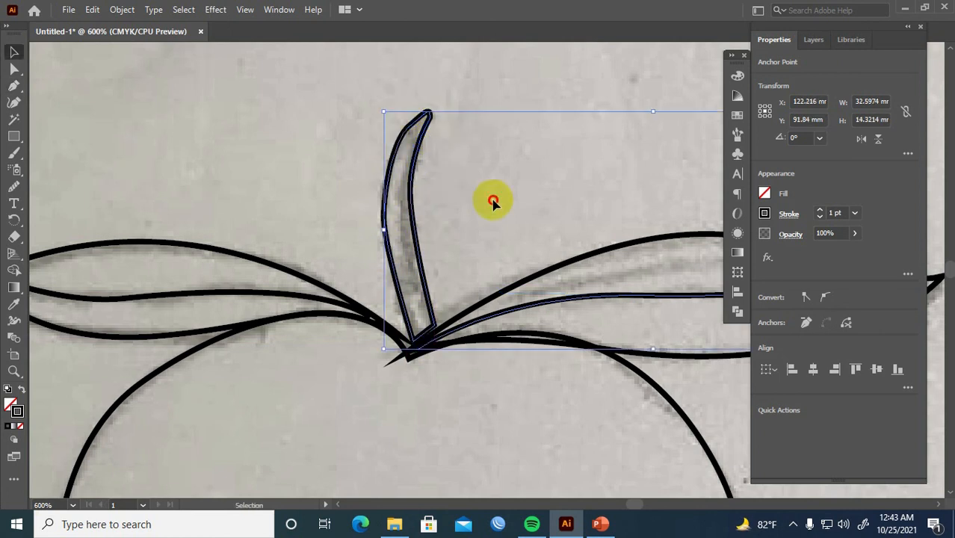
Examine the traced apple, leaves and stem against the pencil sketch, up close and on the whole artboard
scroll(493, 202, down, 3)
key(space)
drag(543, 196, 411, 132)
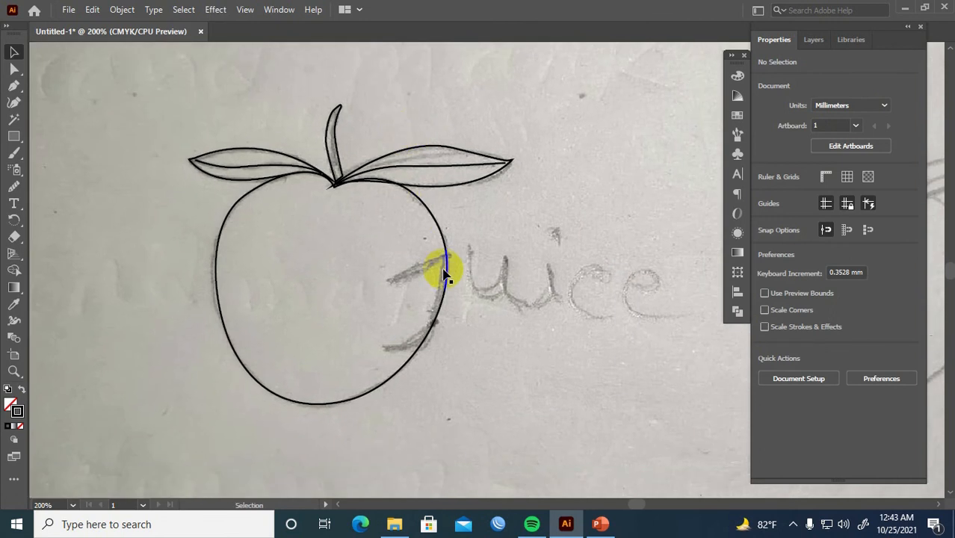
key(space)
drag(369, 240, 386, 231)
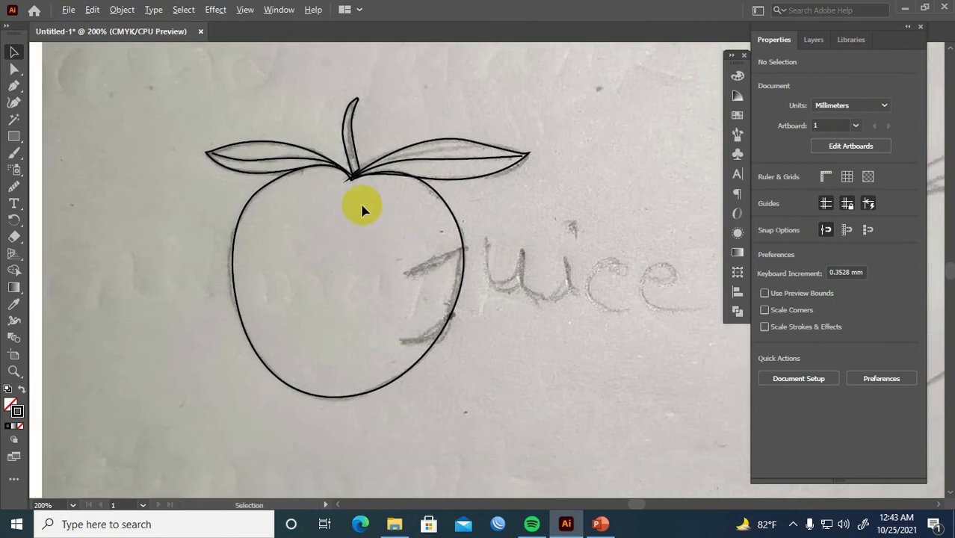
scroll(361, 209, up, 2)
scroll(336, 188, down, 1)
key(space)
drag(337, 187, 341, 212)
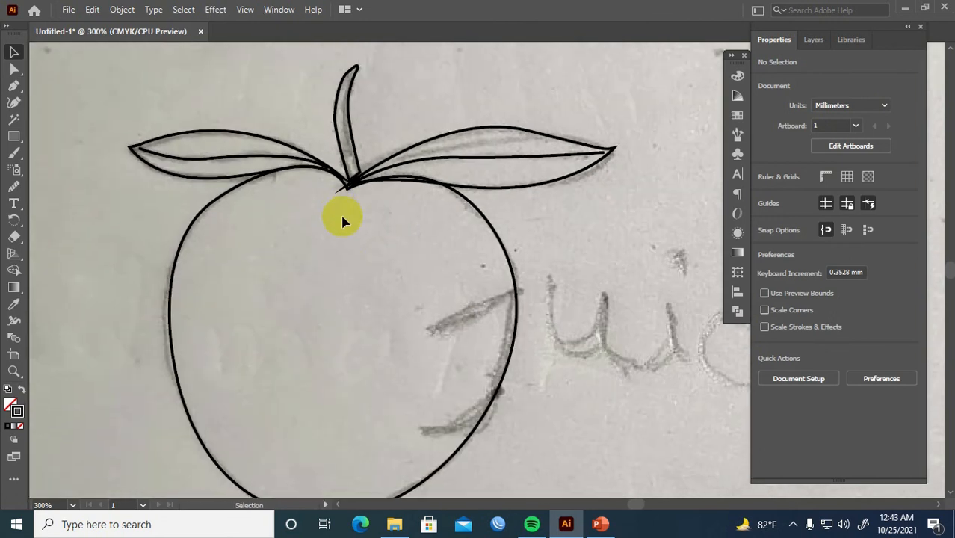
scroll(345, 212, down, 1)
scroll(345, 212, up, 1)
scroll(345, 213, down, 2)
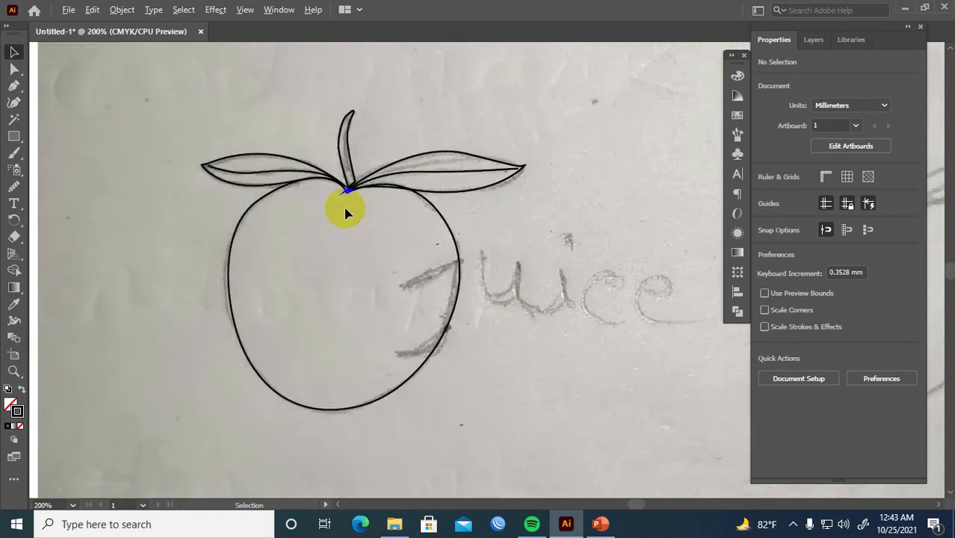
key(space)
drag(463, 266, 395, 252)
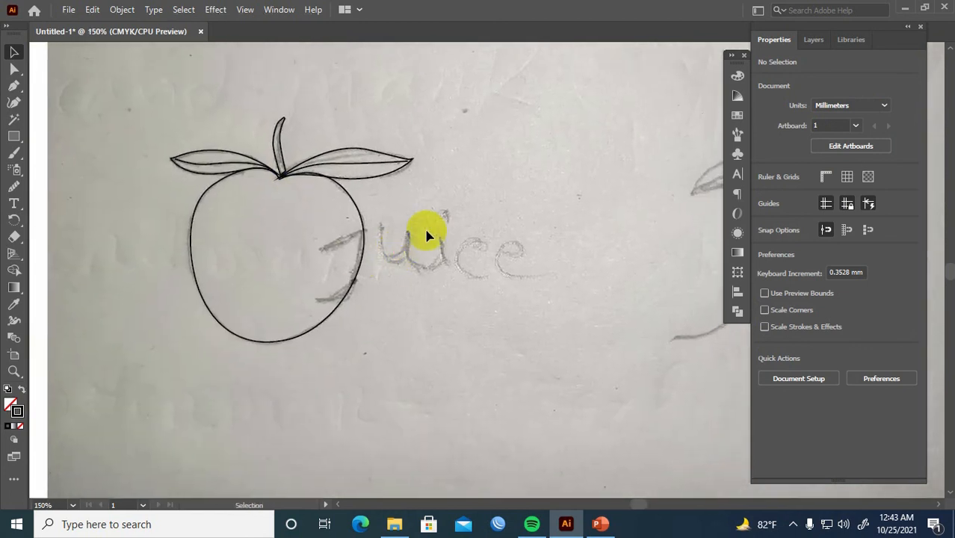
scroll(394, 266, down, 1)
key(space)
drag(452, 251, 411, 262)
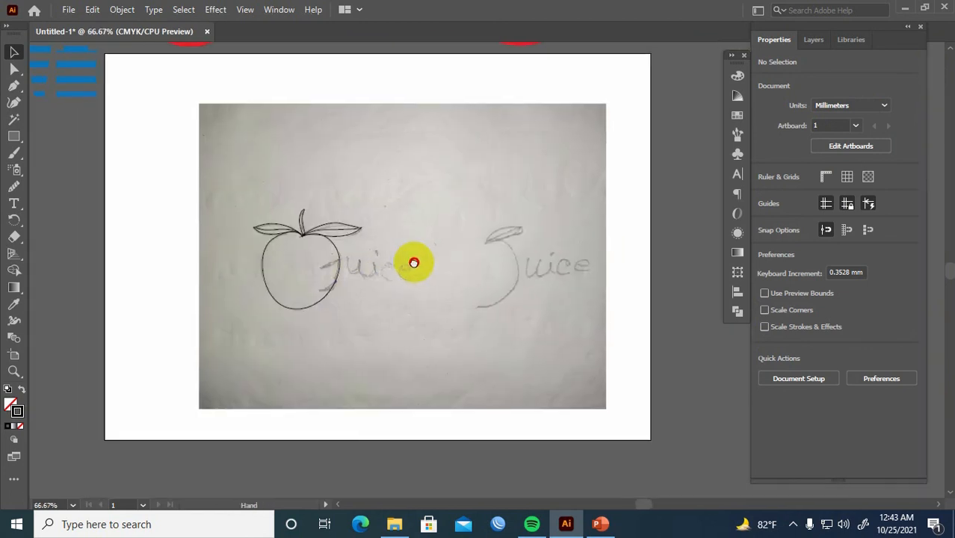
Delete the placed photo of the pencil sketch, leaving only the traced paths on the artboard
click(400, 293)
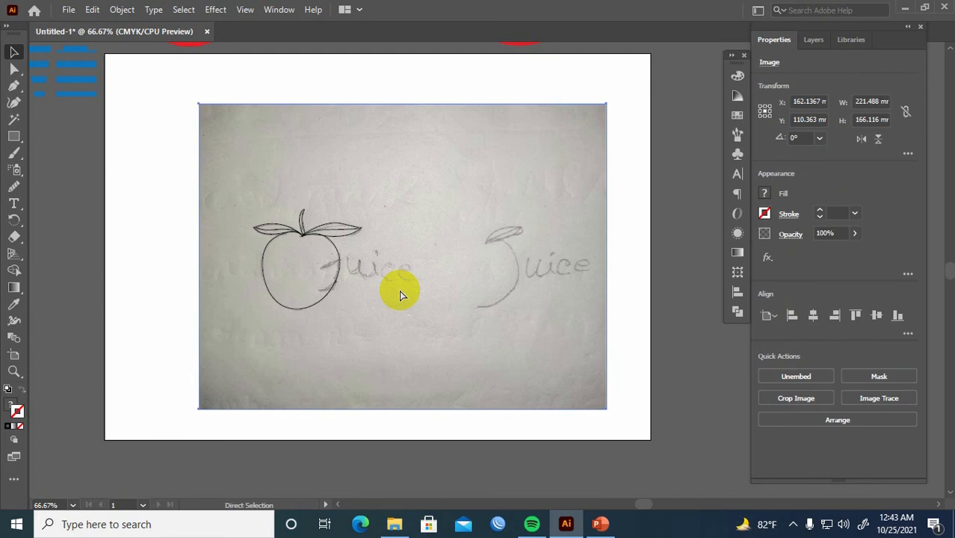
key(Delete)
Extend the outer end of the right leaf's centre vein into the leaf's pointed tip by moving its anchor point
scroll(395, 291, up, 1)
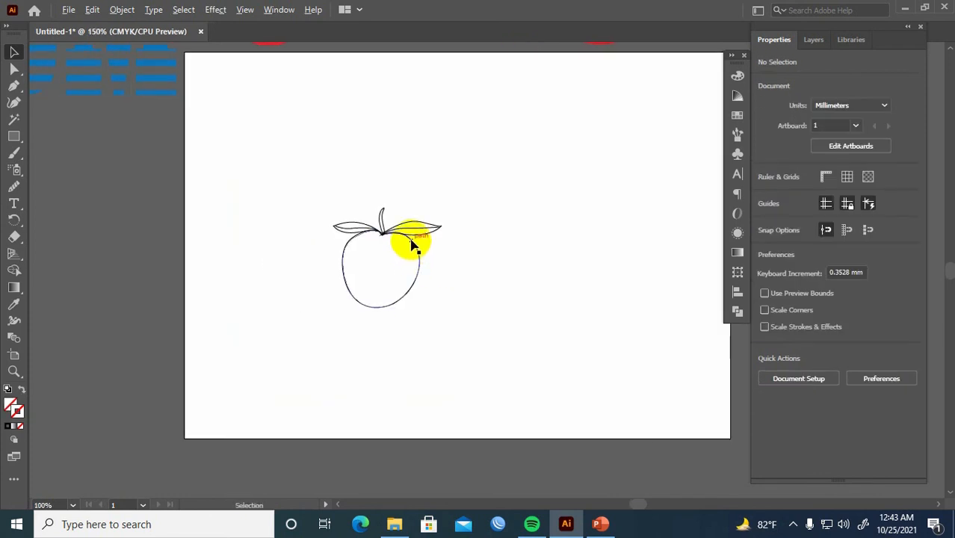
scroll(413, 247, up, 1)
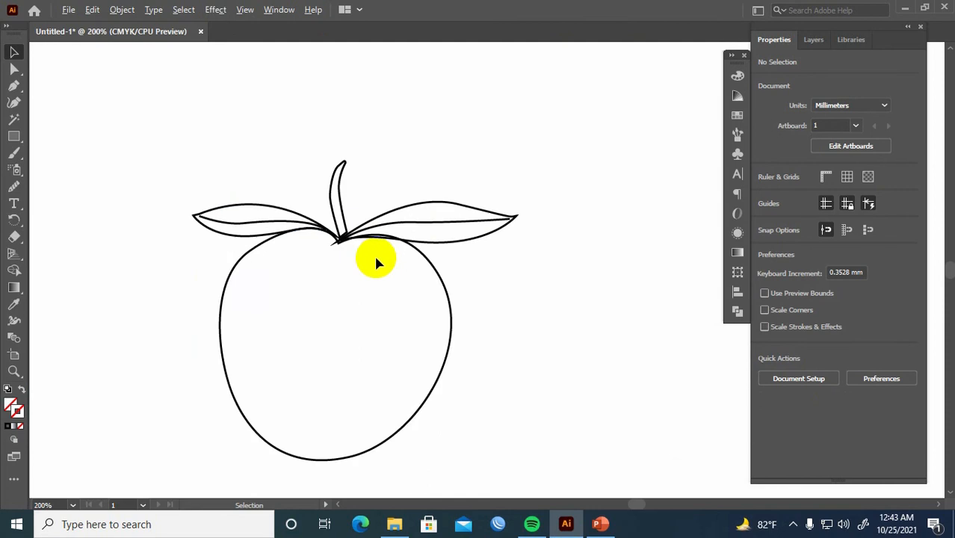
scroll(376, 262, up, 1)
drag(367, 262, 423, 217)
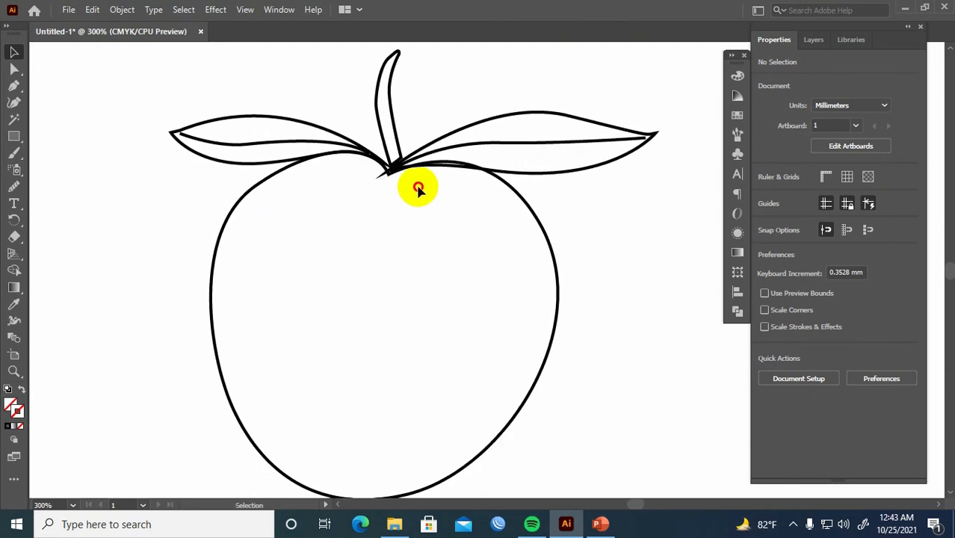
drag(461, 187, 415, 223)
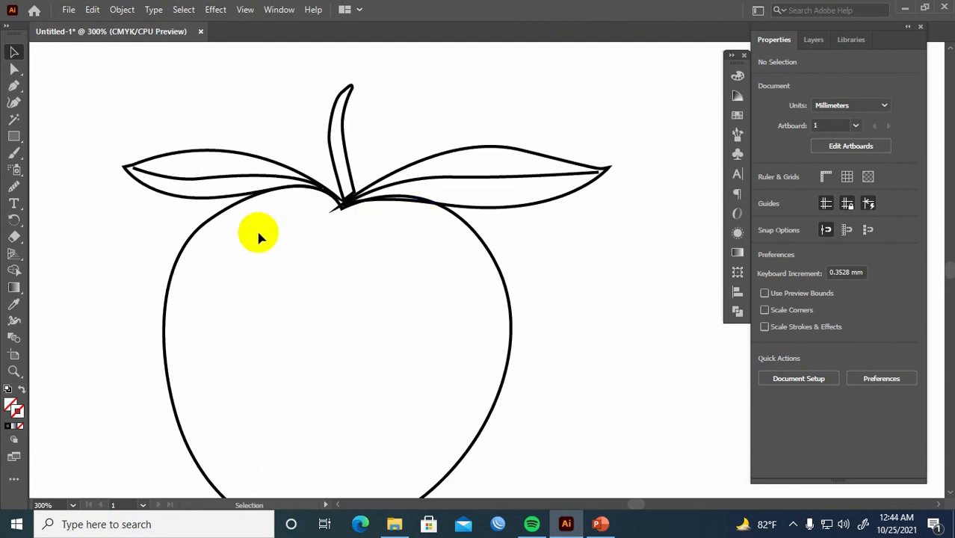
scroll(602, 191, up, 2)
scroll(538, 211, up, 3)
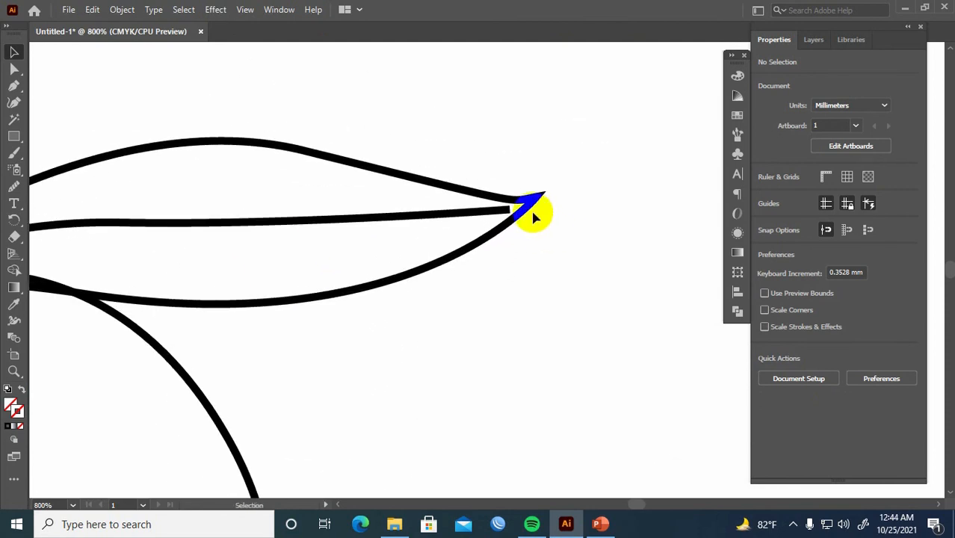
click(471, 208)
key(a)
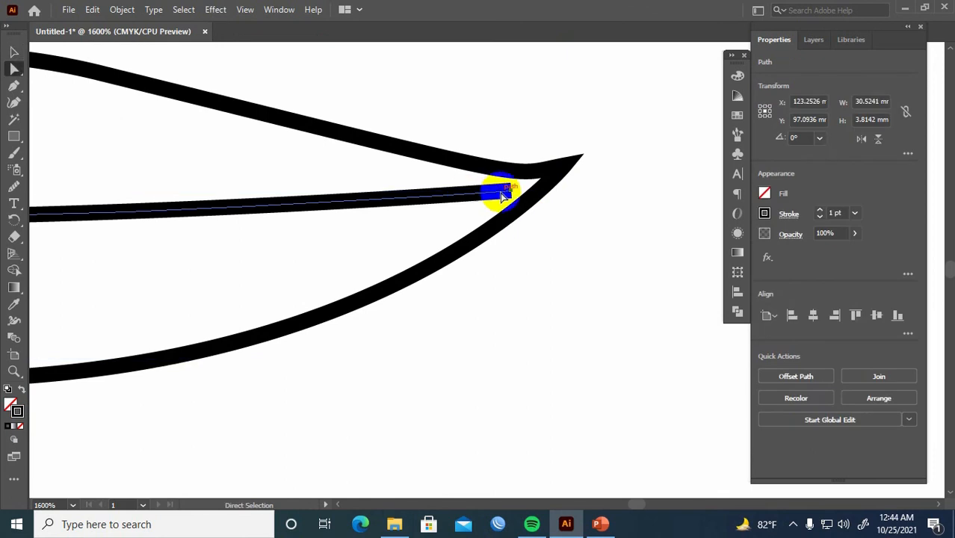
drag(507, 193, 569, 167)
Move the inner end anchor of the right leaf's vein slightly up and outward from the stem base
scroll(409, 213, down, 3)
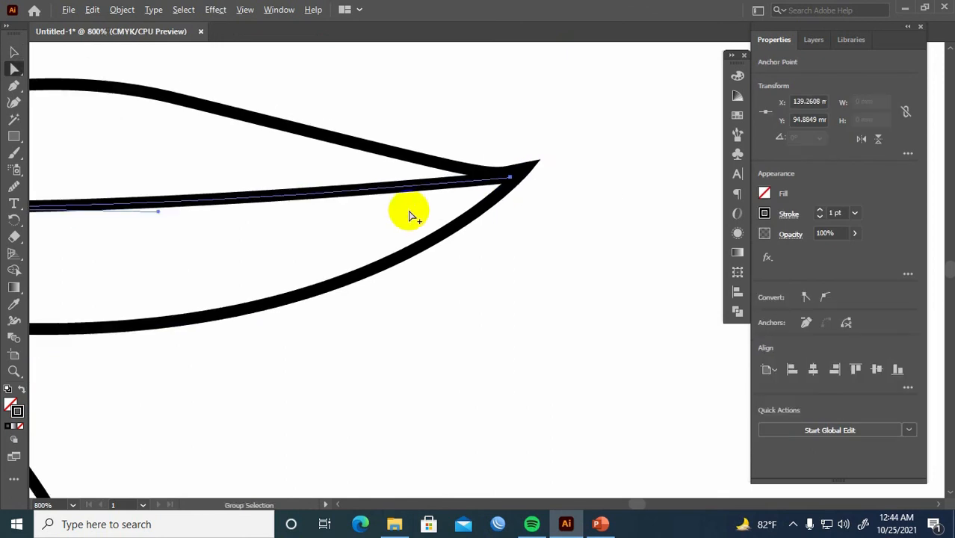
key(space)
drag(270, 209, 584, 183)
drag(424, 195, 474, 173)
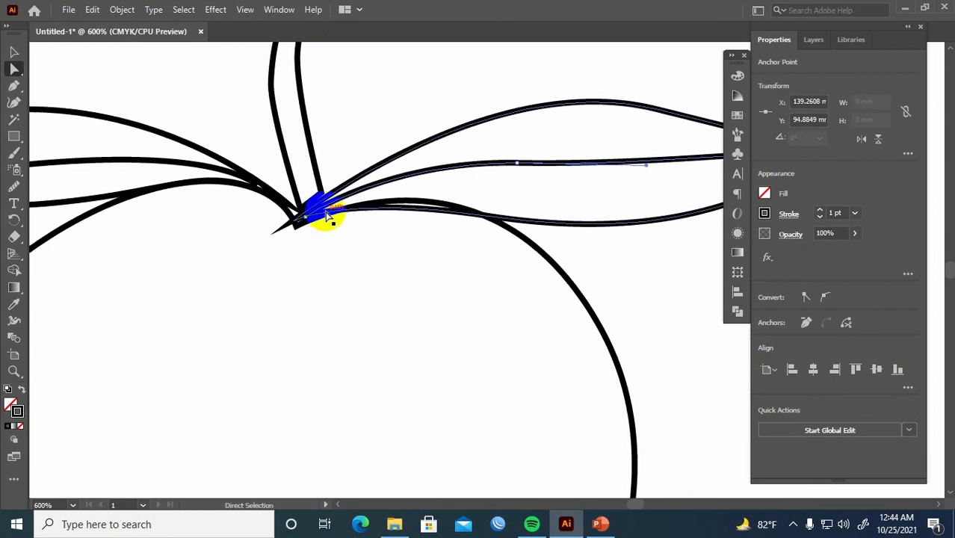
drag(307, 217, 315, 210)
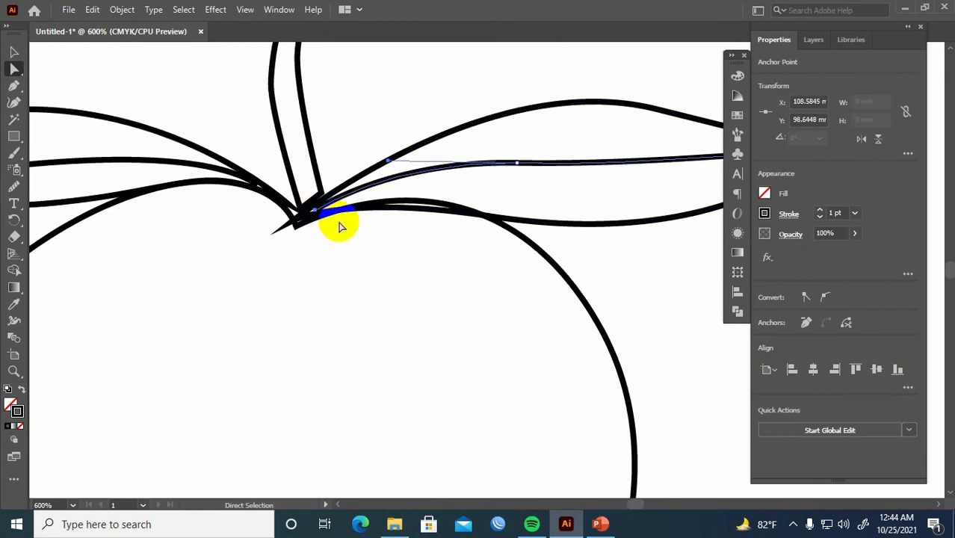
Move the outer end anchor of the left leaf's centre vein into that leaf's tip
key(space)
drag(200, 241, 452, 279)
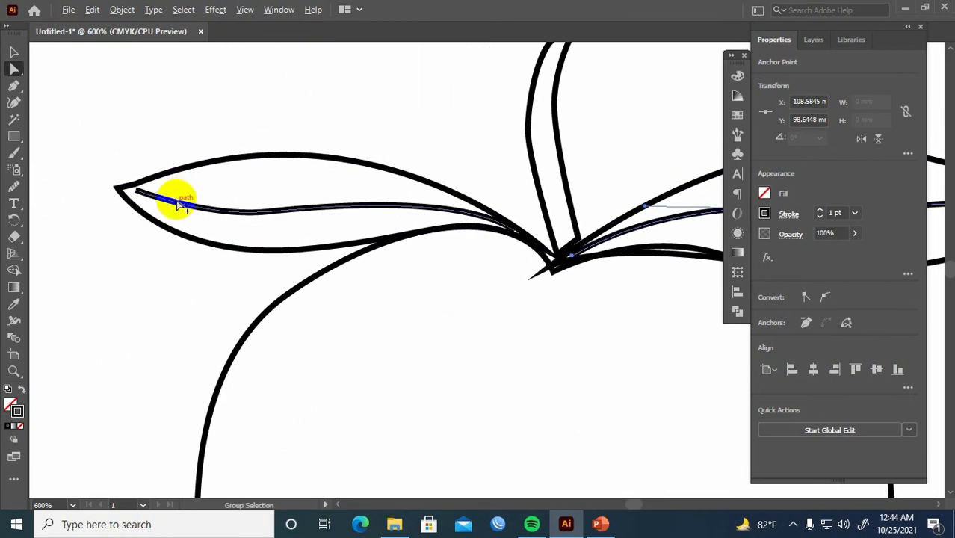
scroll(165, 198, up, 3)
drag(153, 198, 253, 245)
scroll(375, 262, down, 2)
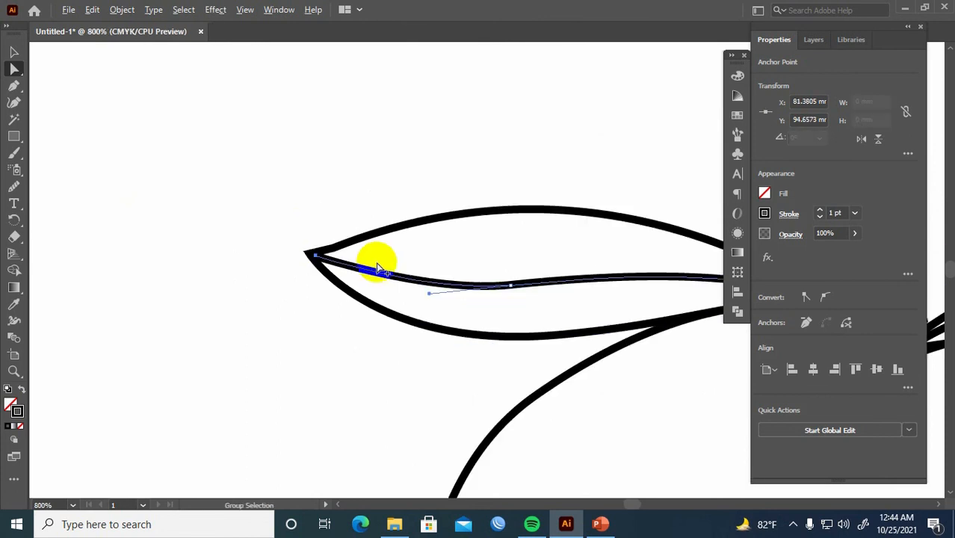
Apply the lens-shaped width profile, tapered at both ends, to the left leaf vein's stroke
drag(572, 270, 334, 192)
scroll(334, 192, down, 1)
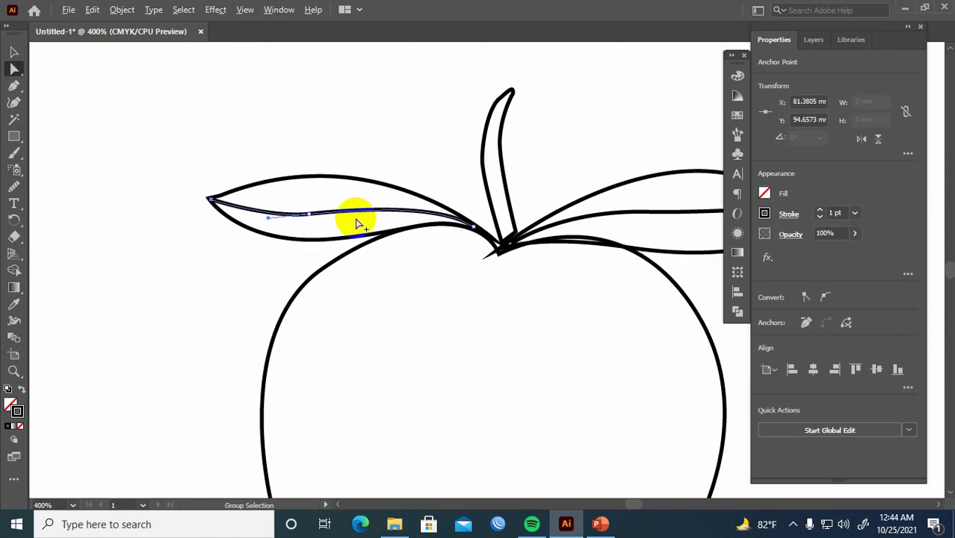
click(790, 215)
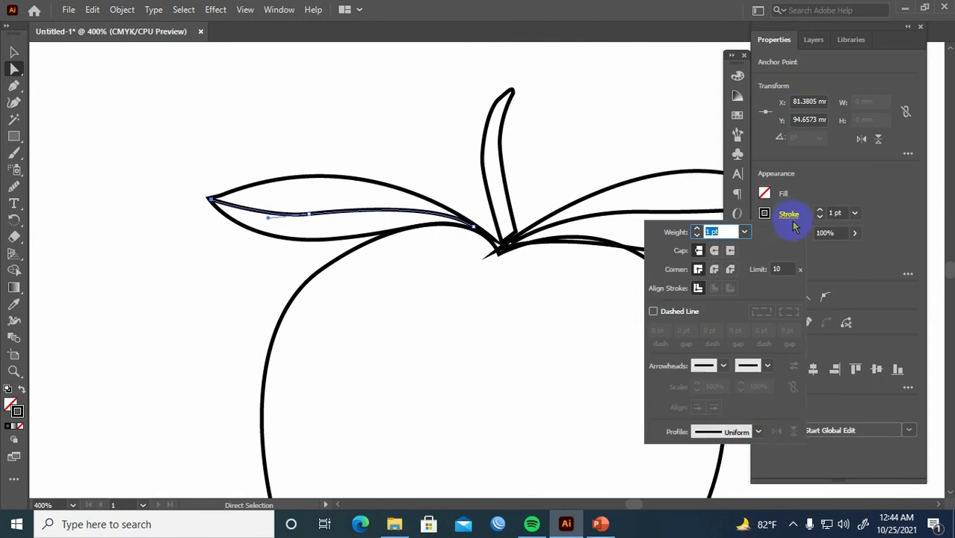
click(757, 433)
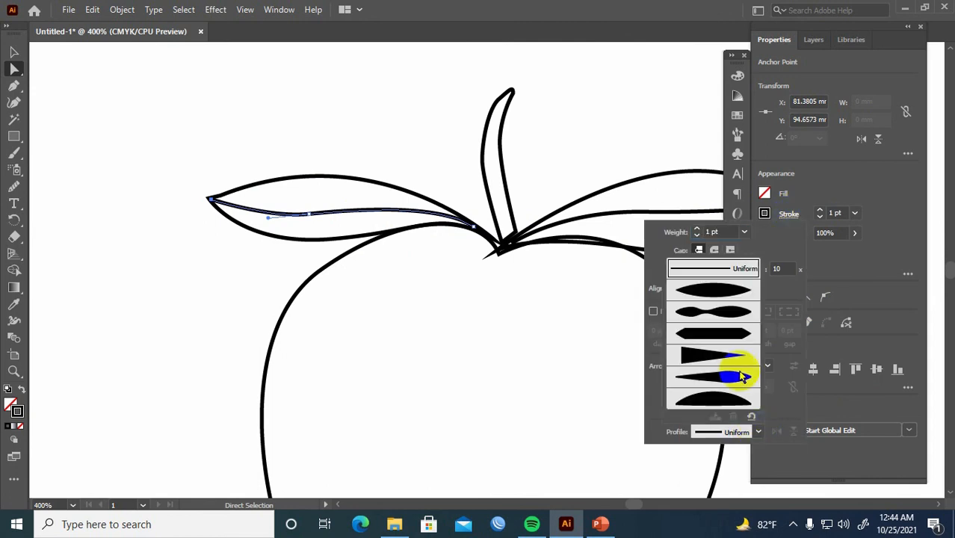
click(730, 296)
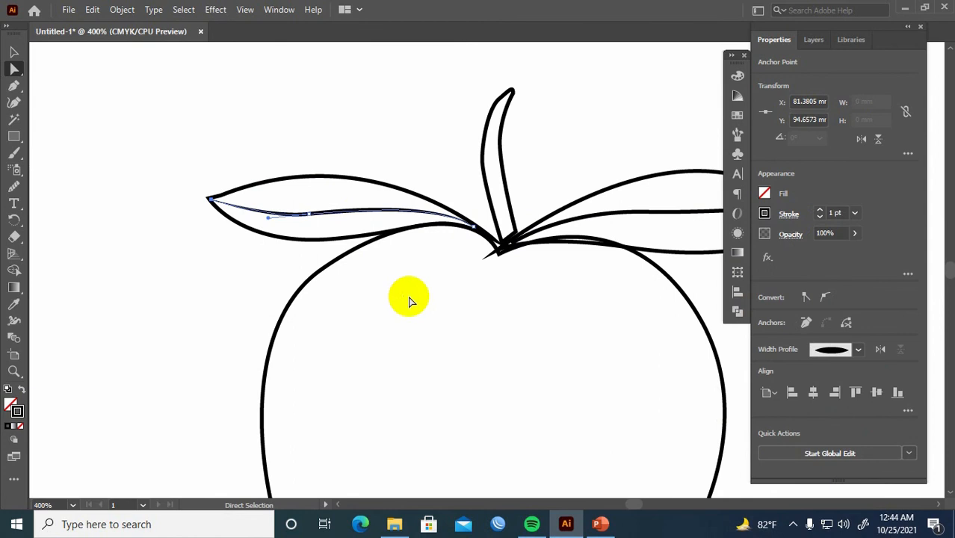
click(474, 309)
Give the right leaf's centre vein the same stroke width profile, tapered at both ends
drag(572, 307, 324, 301)
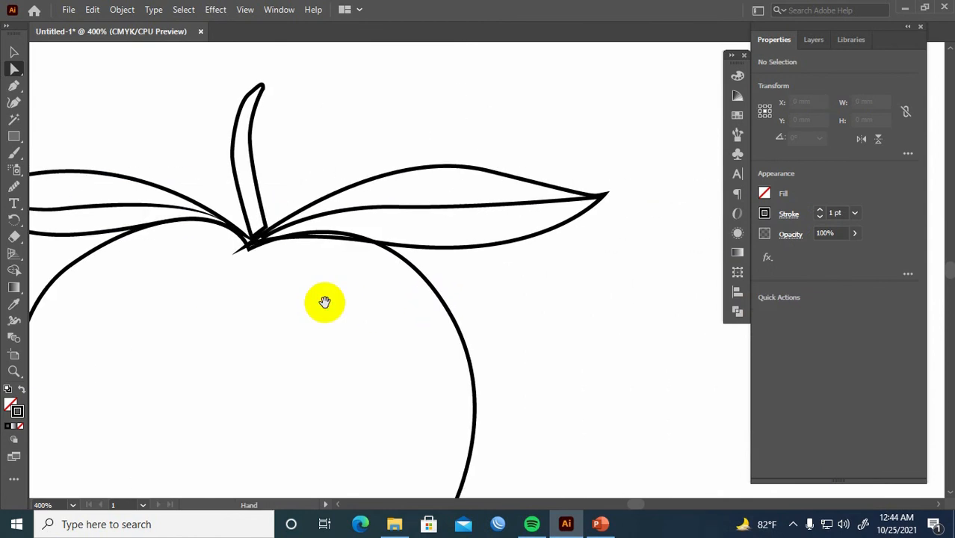
click(465, 219)
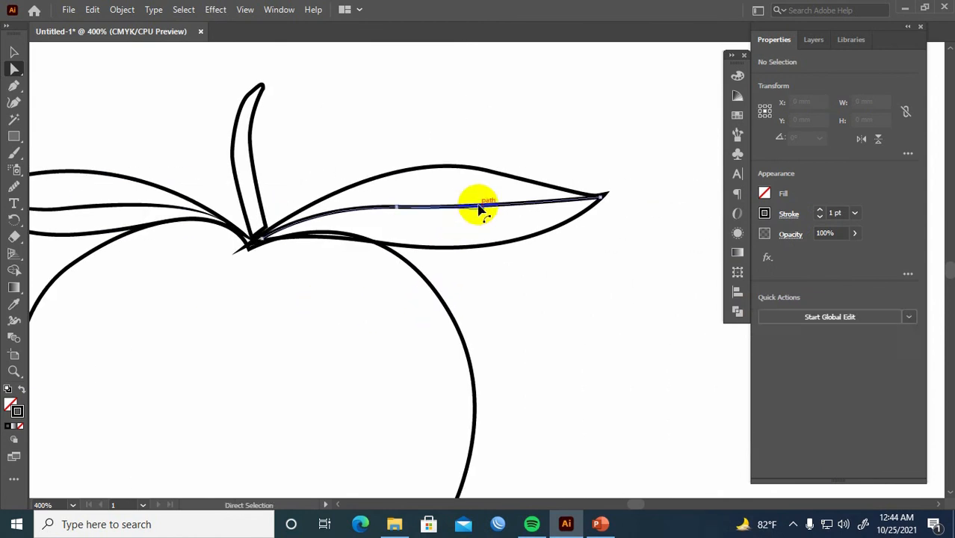
click(789, 215)
click(758, 432)
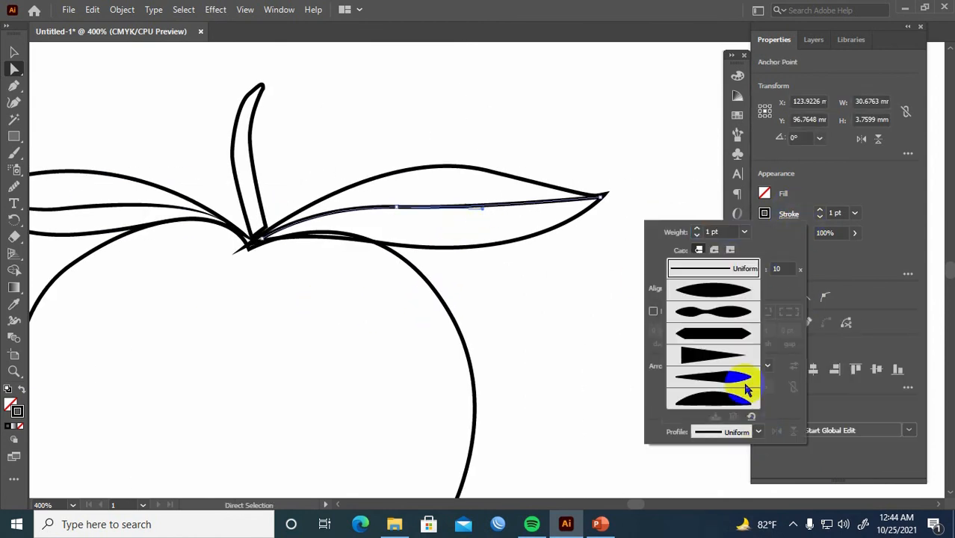
click(729, 290)
click(537, 300)
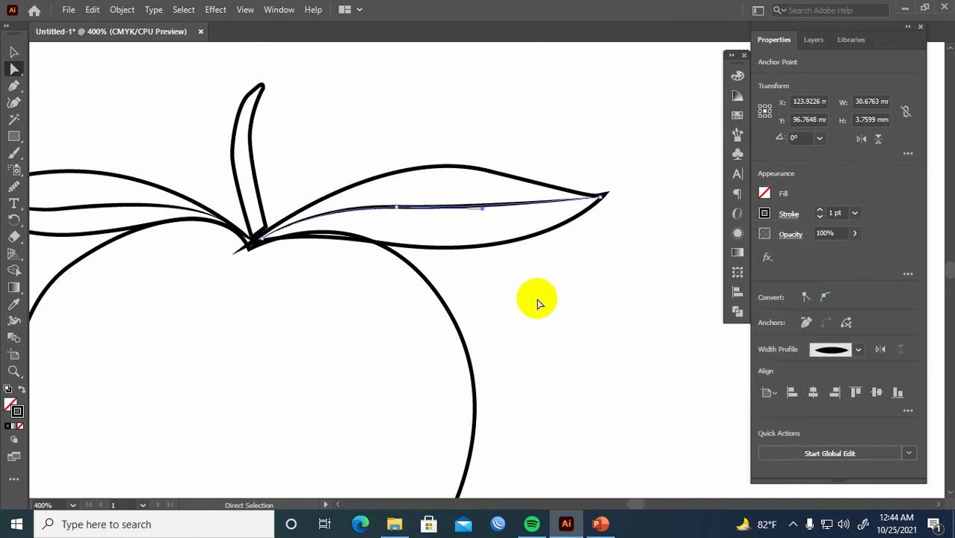
click(538, 302)
Select both leaf outlines, swap their stroke and fill, and set the fill to the green swatch
scroll(537, 301, down, 1)
drag(494, 314, 543, 249)
scroll(515, 280, up, 1)
scroll(544, 247, down, 1)
scroll(556, 265, down, 1)
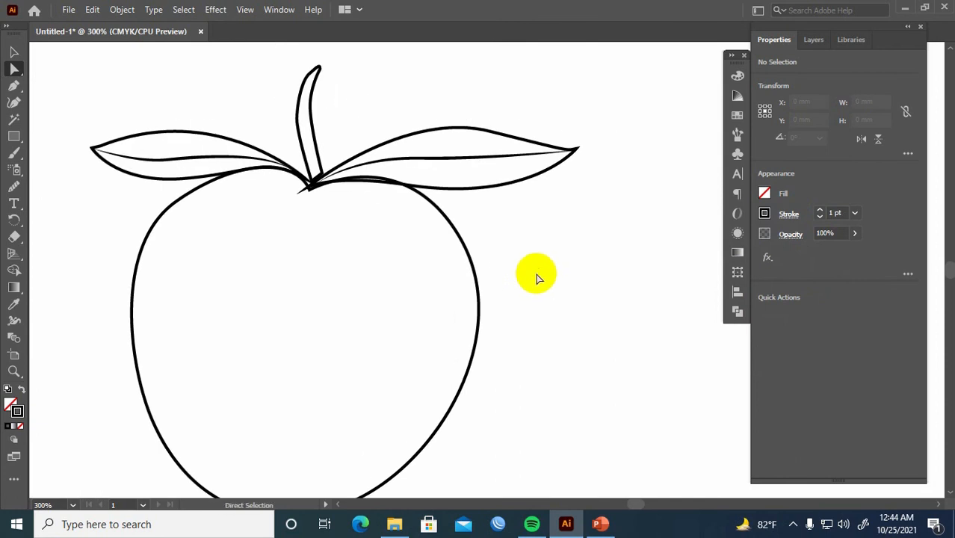
scroll(541, 274, down, 1)
click(517, 213)
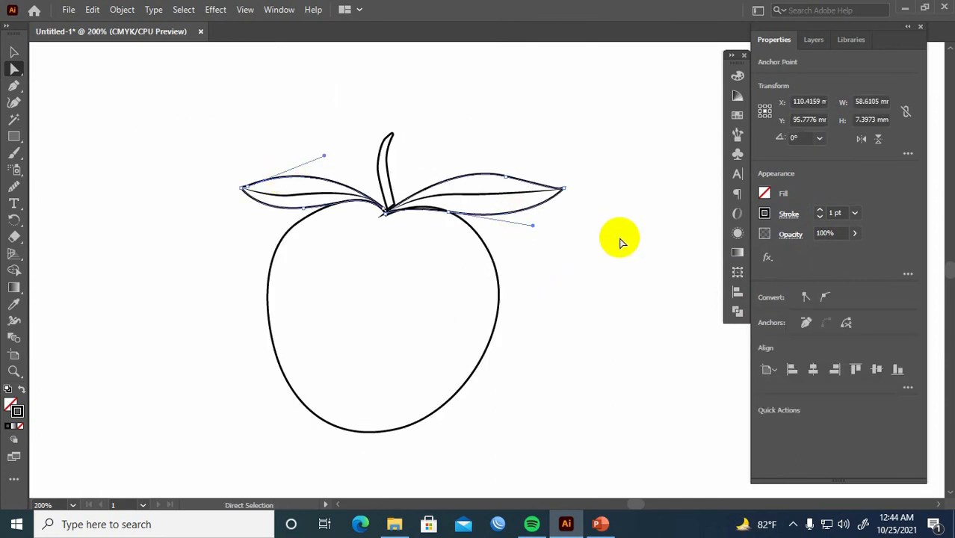
key(v)
click(618, 241)
click(527, 206)
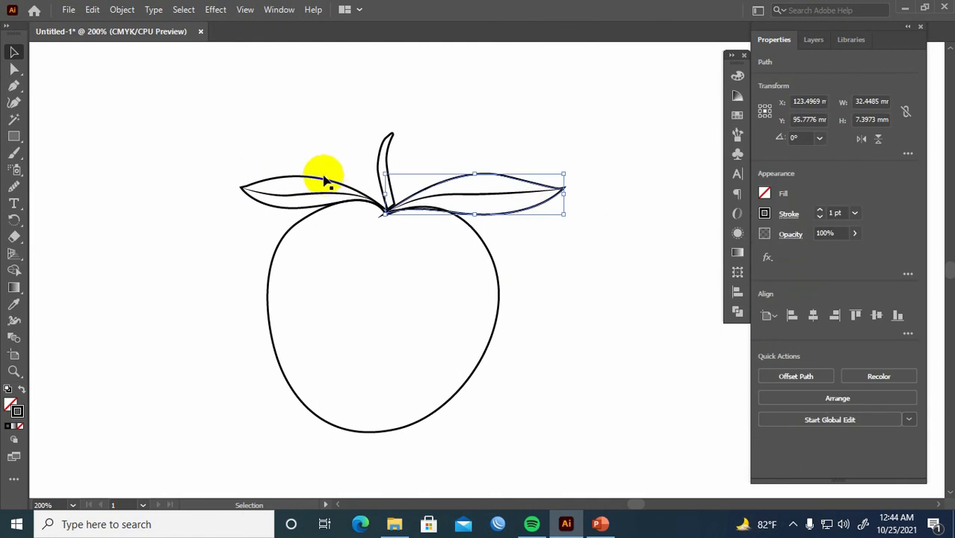
shift+click(315, 182)
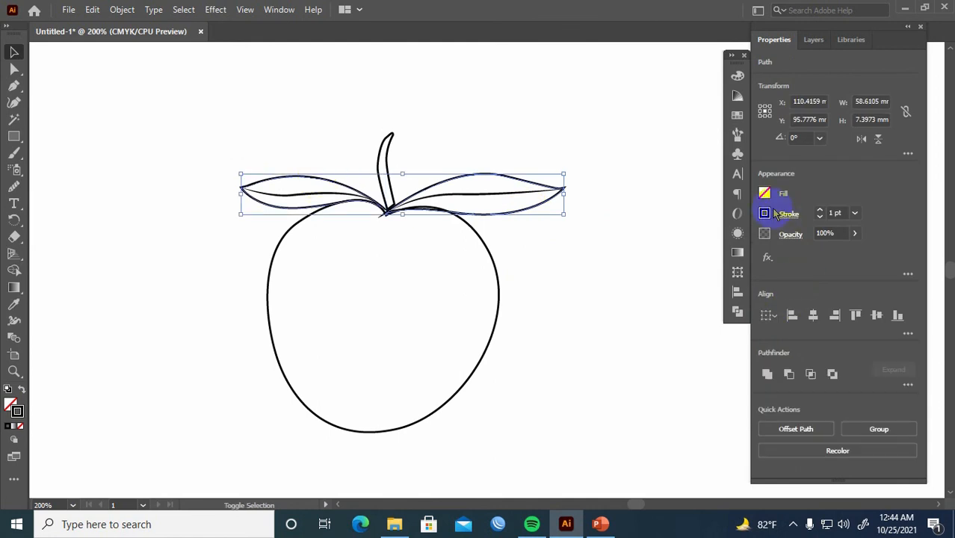
key(shift+x)
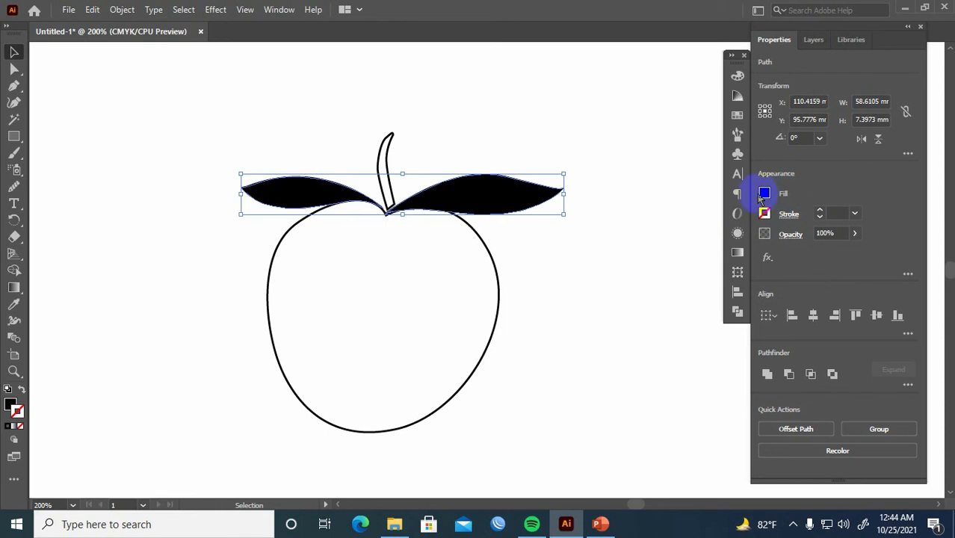
click(765, 195)
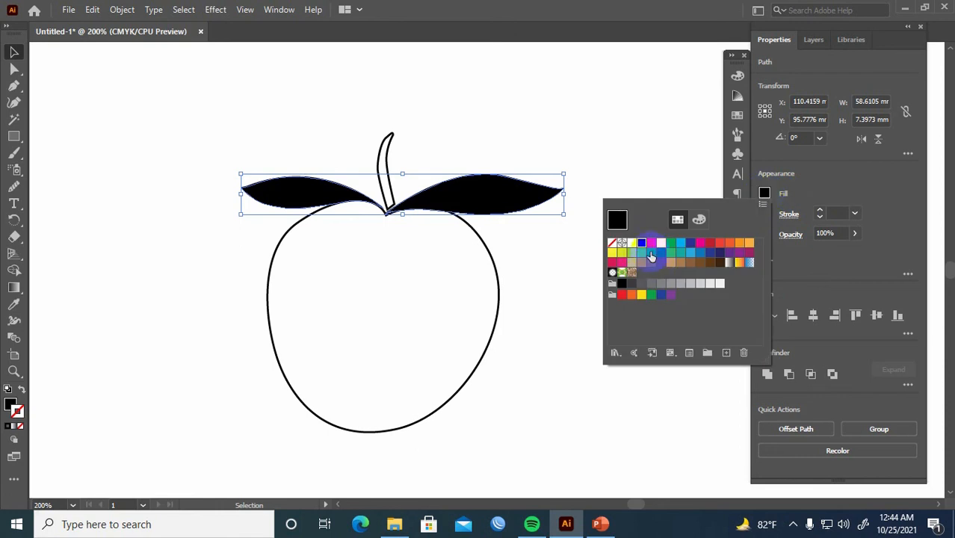
click(651, 255)
click(538, 257)
click(534, 252)
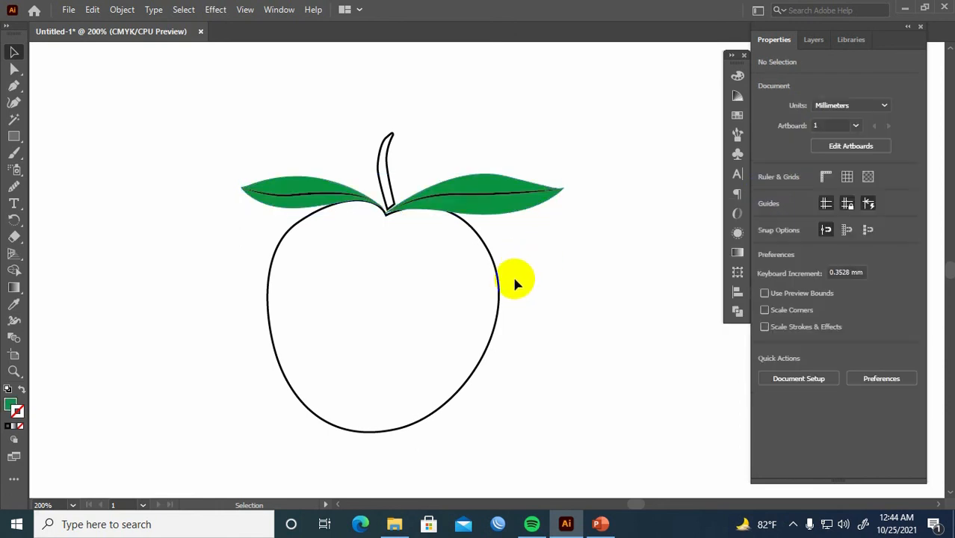
Swap the fruit outline's stroke and fill, and fill it with the orange swatch C=0 M=50 Y=100 K=0, after trying a redder orange
click(498, 300)
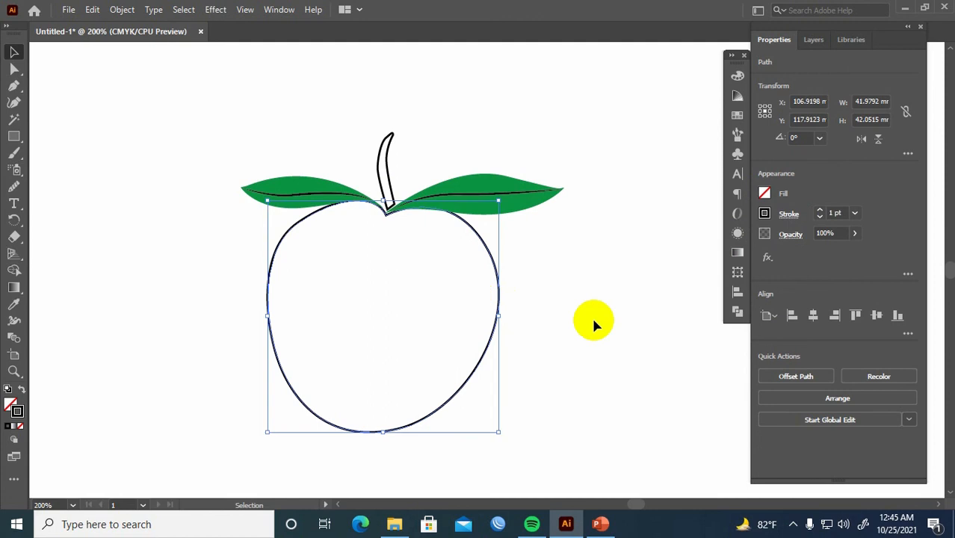
click(826, 235)
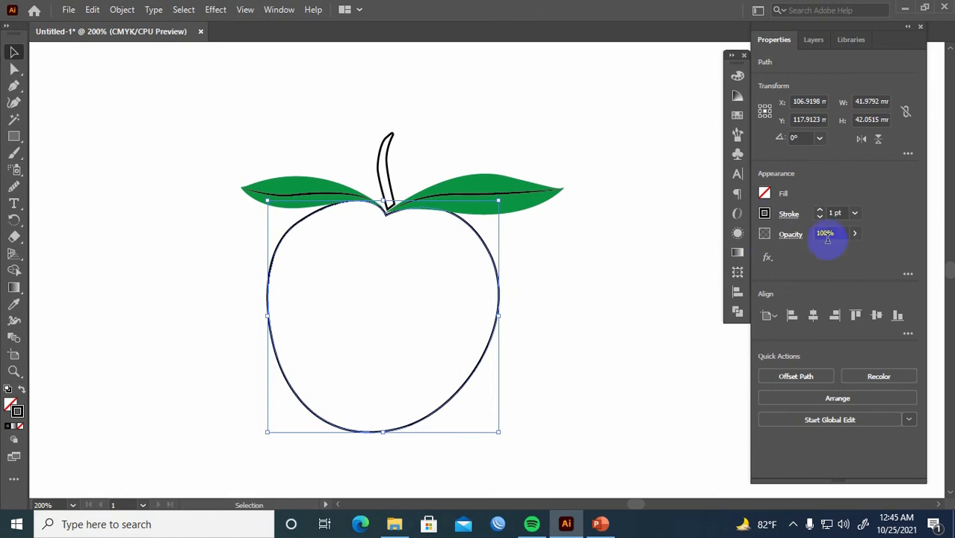
key(shift+x)
click(765, 195)
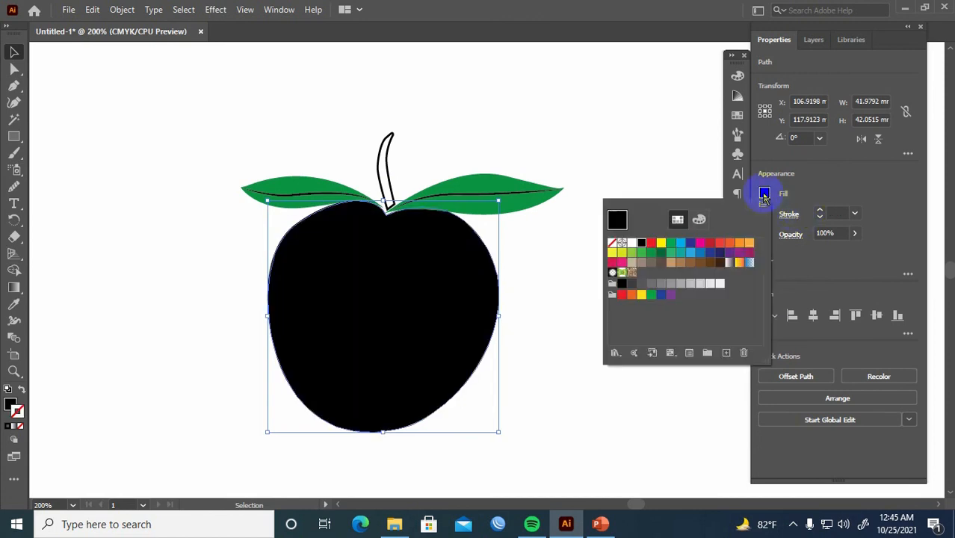
click(740, 247)
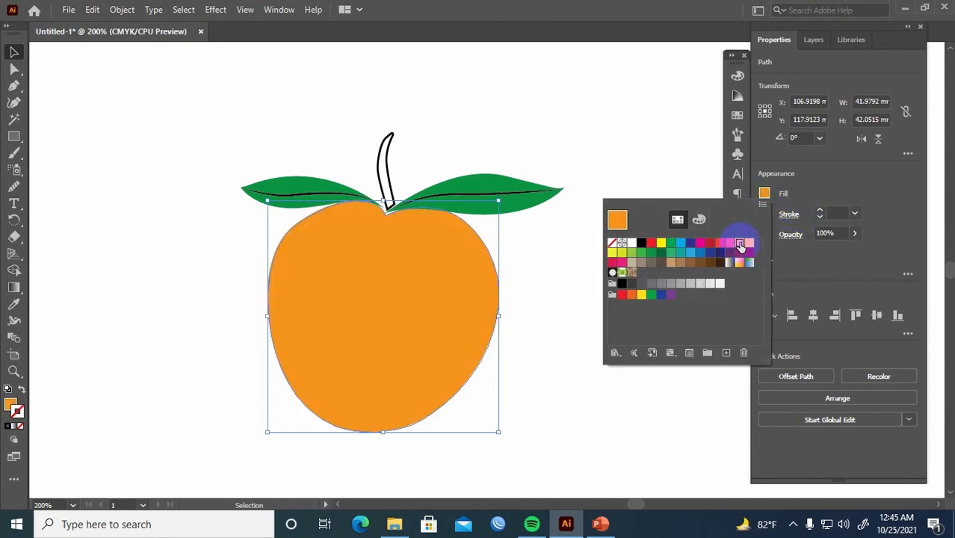
click(730, 245)
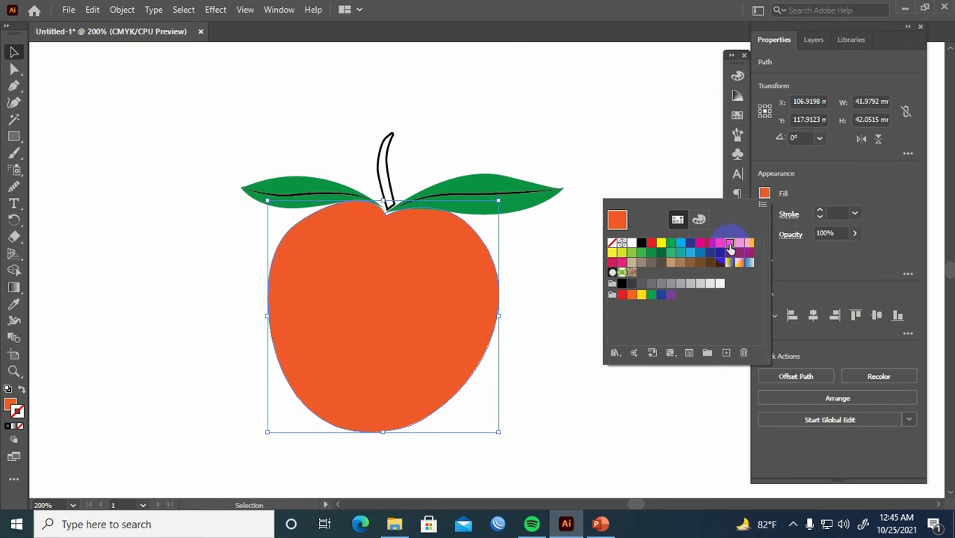
click(739, 245)
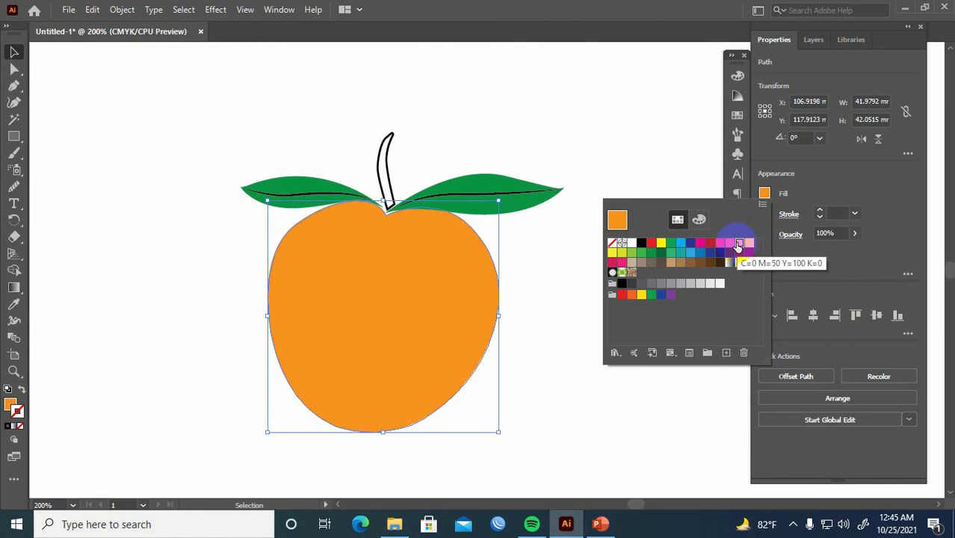
click(827, 183)
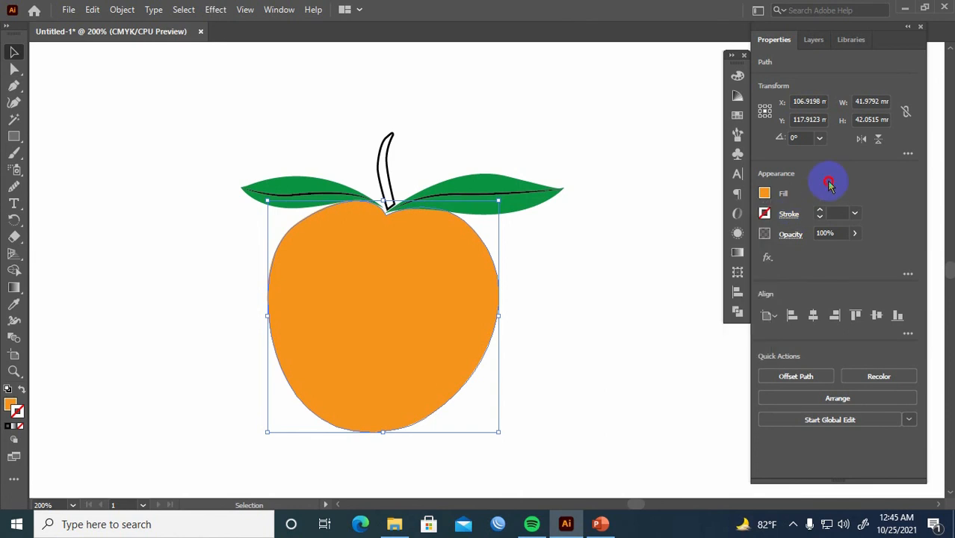
click(631, 237)
scroll(479, 220, up, 1)
scroll(476, 217, up, 2)
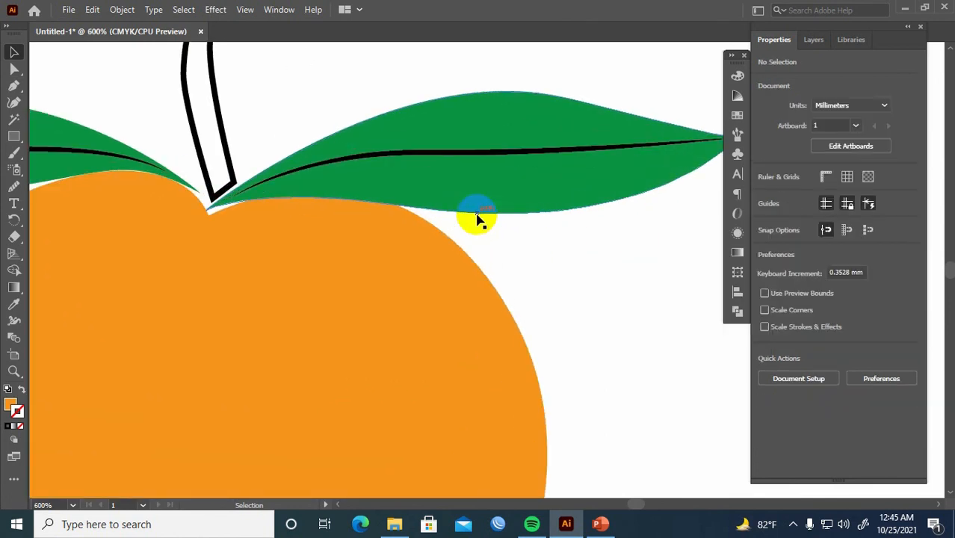
Group the right leaf with its centre vein, and group the left leaf with its own vein
drag(375, 239, 563, 228)
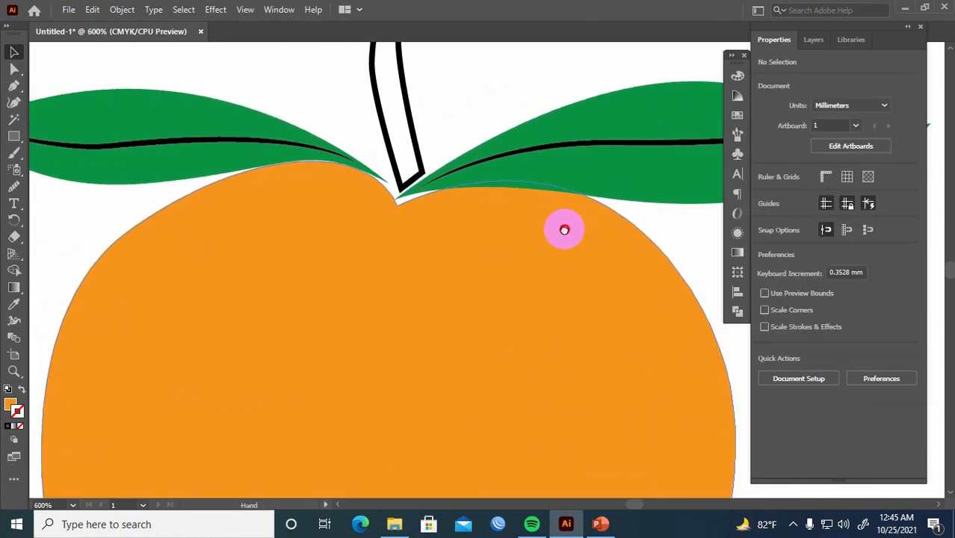
drag(546, 92, 609, 163)
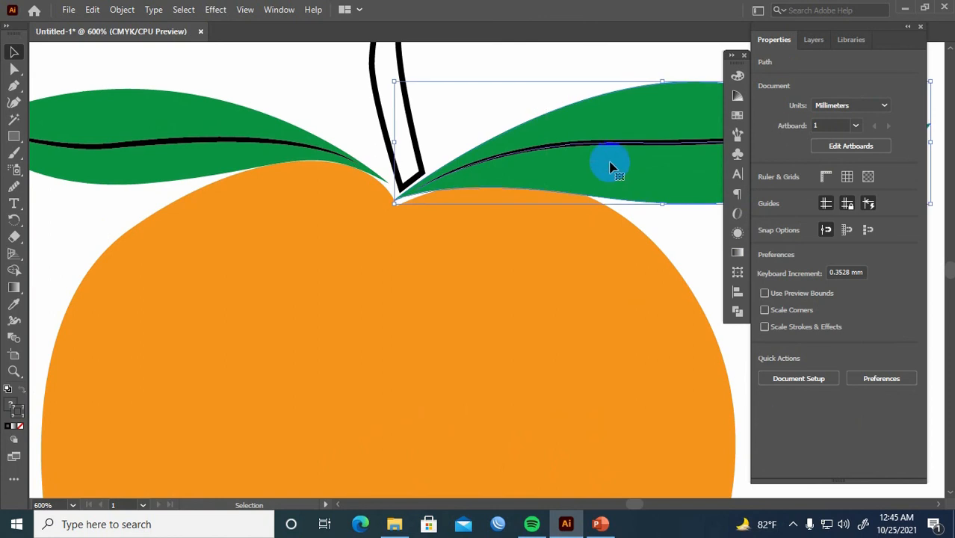
drag(200, 83, 160, 154)
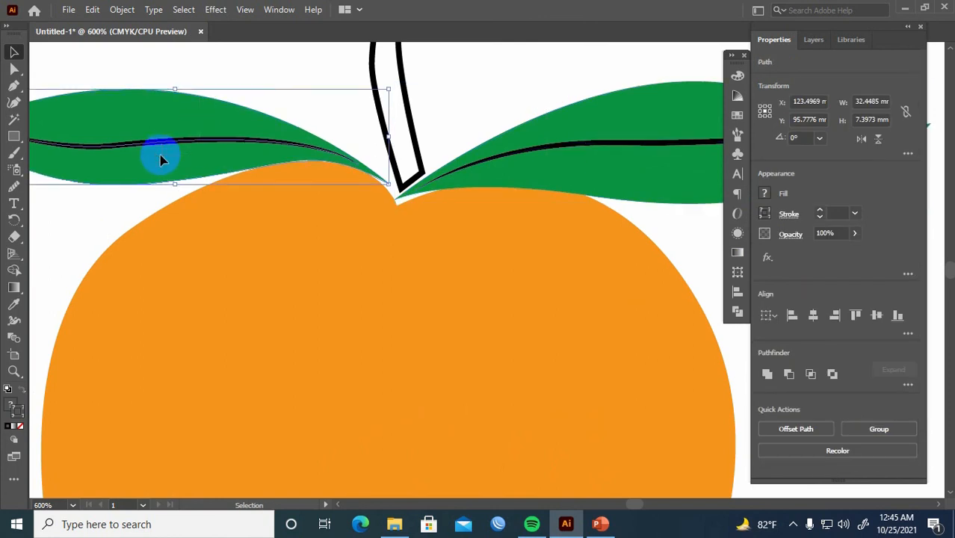
click(468, 79)
Swap the stem outline's stroke and fill to make it a solid black shape without a stroke
click(401, 88)
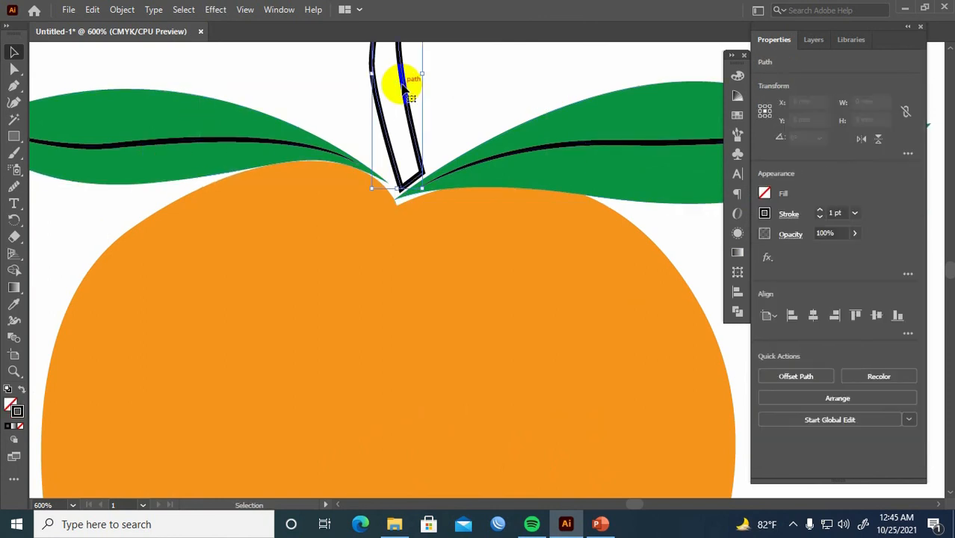
shift+click(144, 313)
click(404, 141)
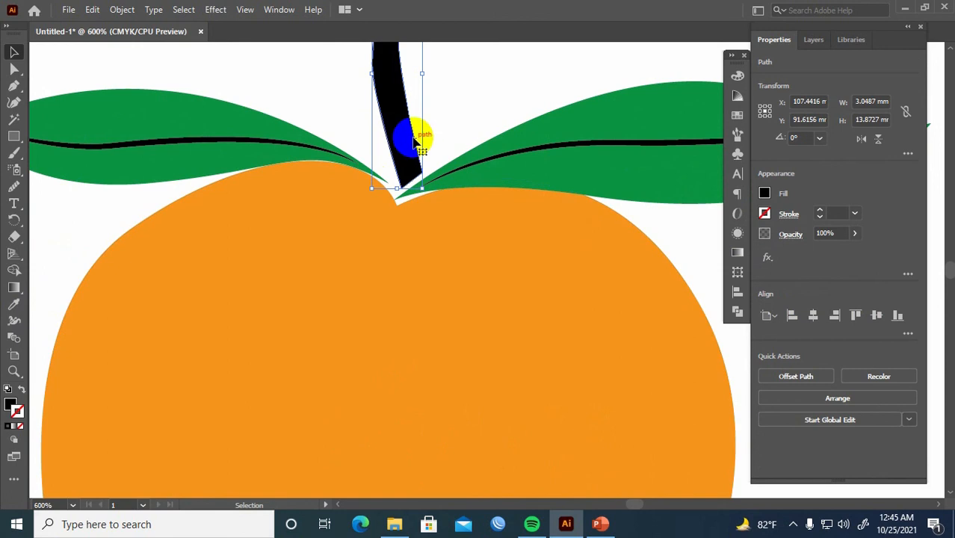
Move the stem down into the notch at the fruit's top and arrange it behind the fruit and leaves
drag(402, 148, 397, 177)
click(473, 105)
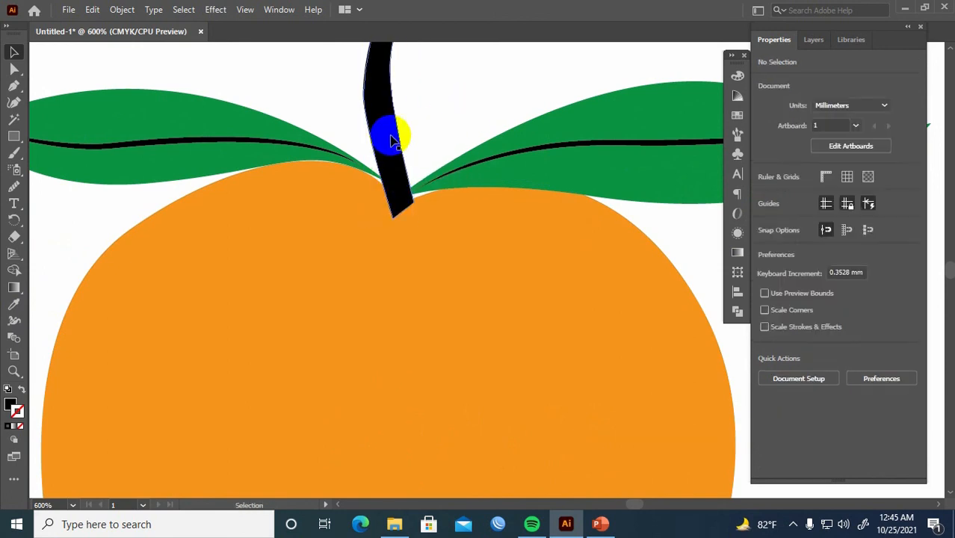
click(390, 139)
key(a)
key(ctrl+bracketleft)
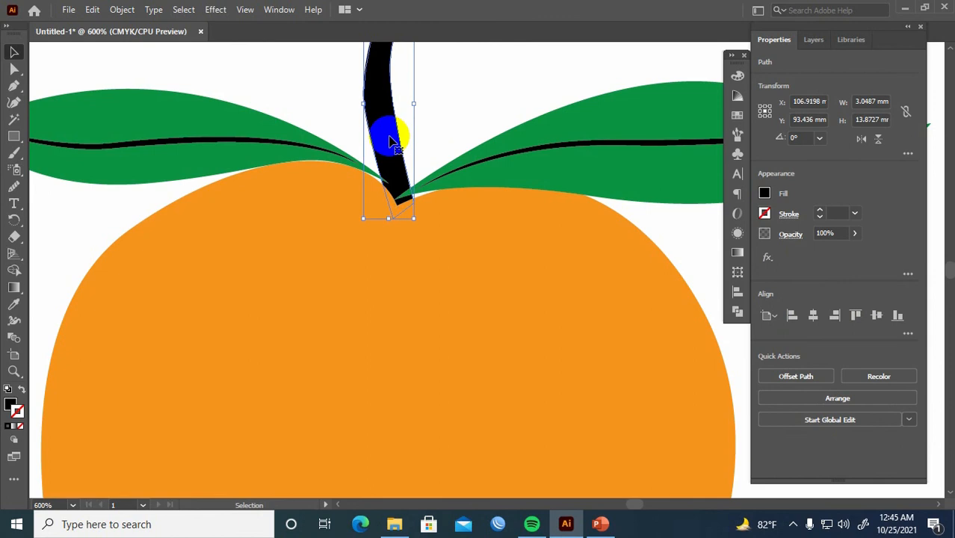
Nudge the left leaf group and the right leaf group down to close their gaps with the fruit
click(320, 152)
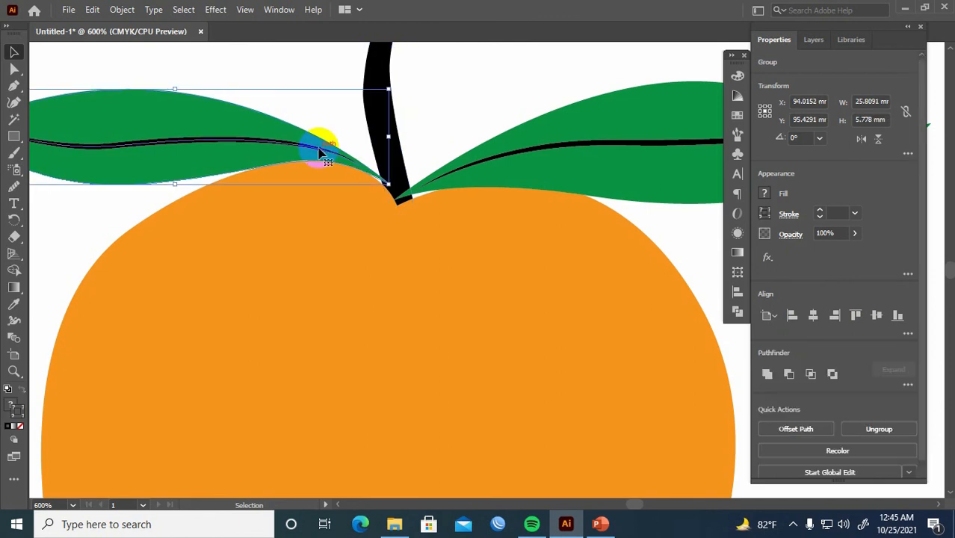
key(Down)
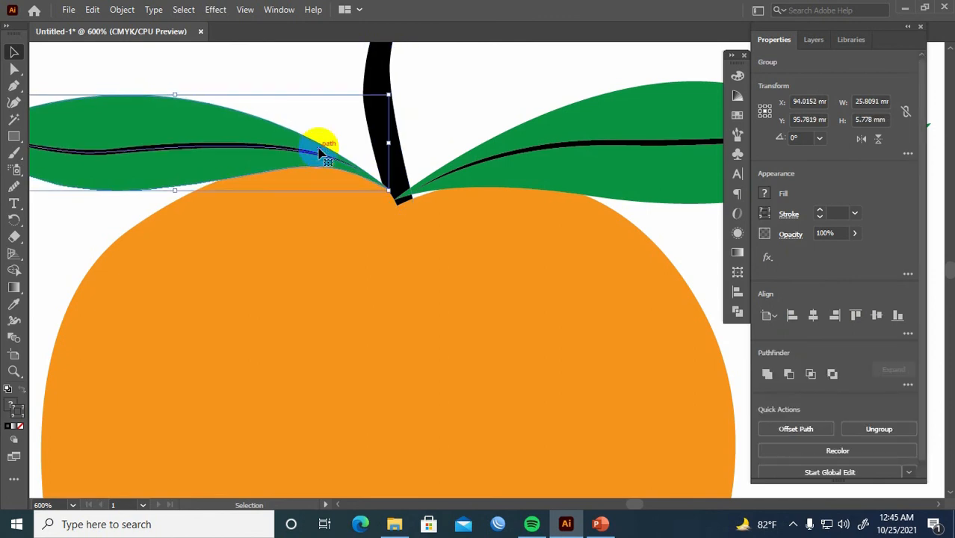
click(527, 174)
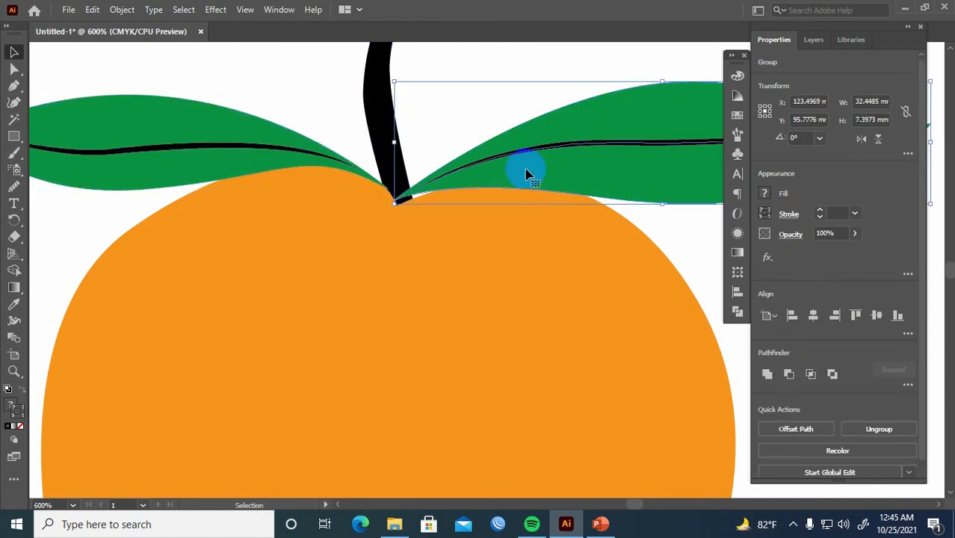
key(Down)
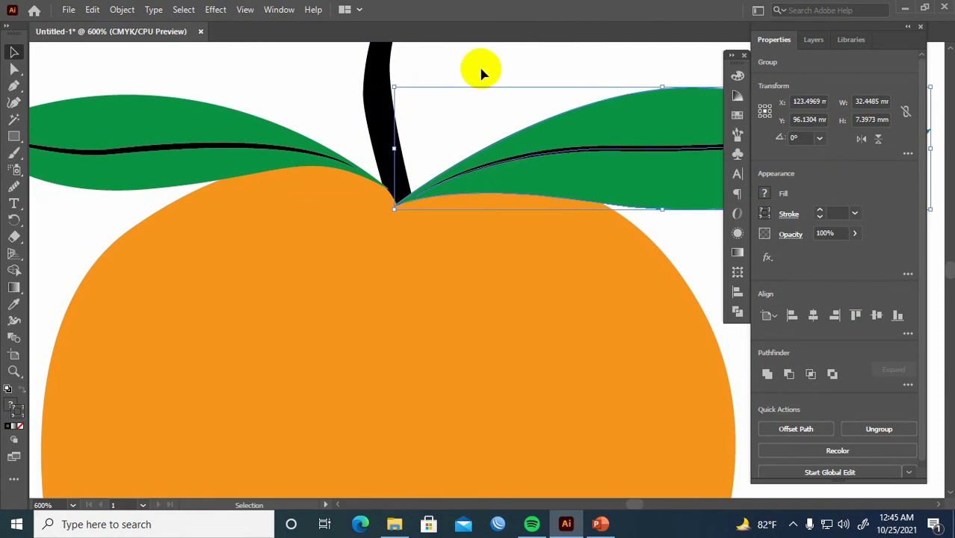
click(454, 114)
Arrange the left leaf group behind the fruit and nudge it down and right to about X 94.72 mm, Y 96.49 mm
scroll(454, 115, down, 1)
scroll(454, 114, down, 1)
drag(487, 117, 451, 158)
click(309, 175)
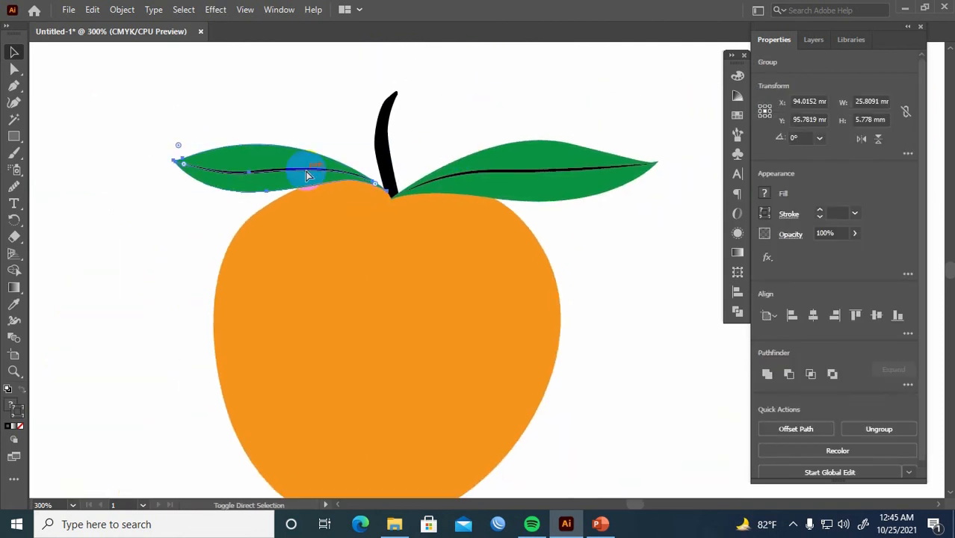
key(Down)
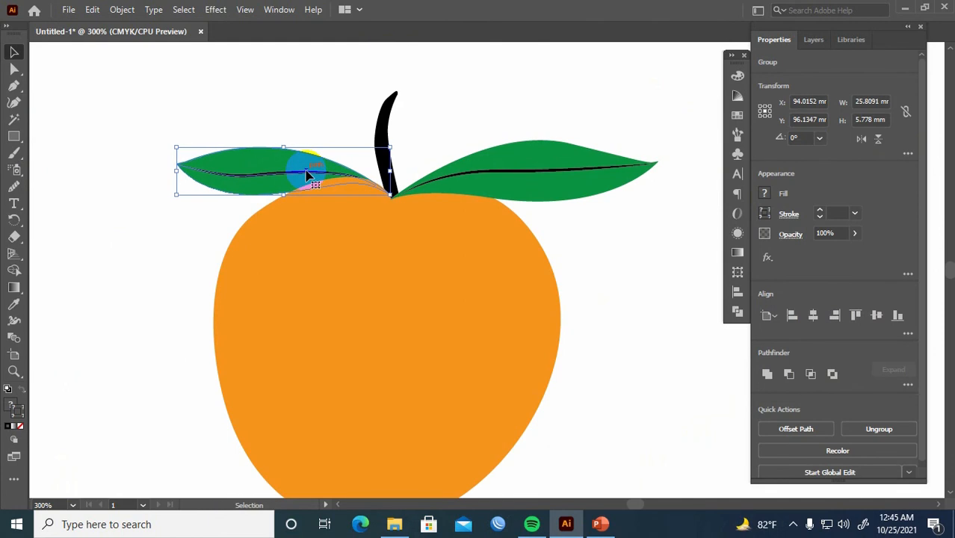
key(Right)
key(Down)
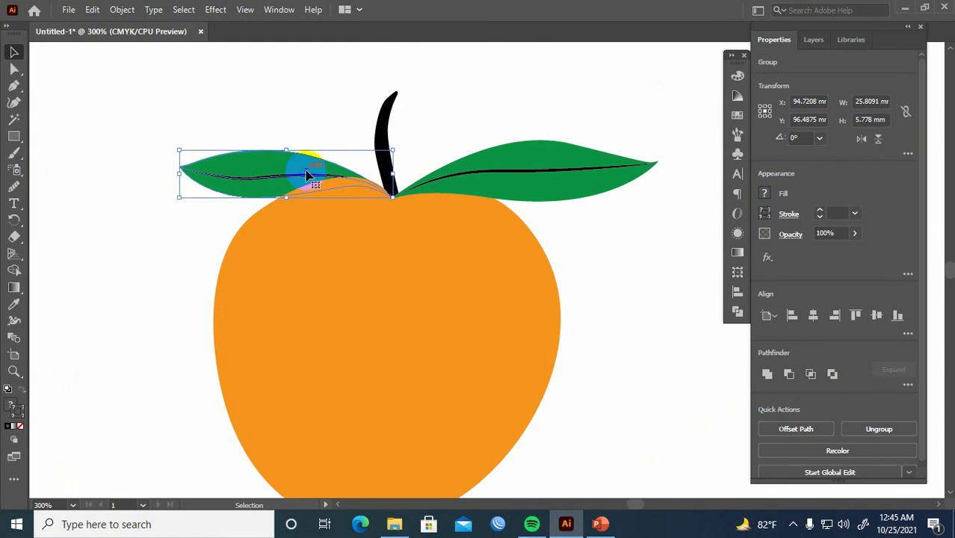
click(484, 112)
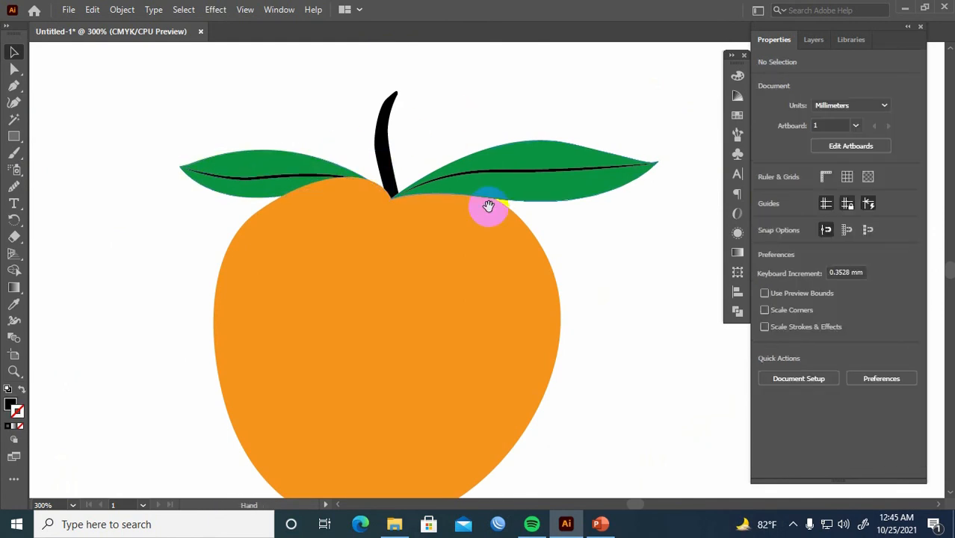
Save the document as "orange logo" in Adobe Illustrator (.AI) format in the Class 10-11 folder with the default Illustrator 2020 options
drag(486, 207, 428, 197)
scroll(428, 197, down, 3)
scroll(420, 196, up, 2)
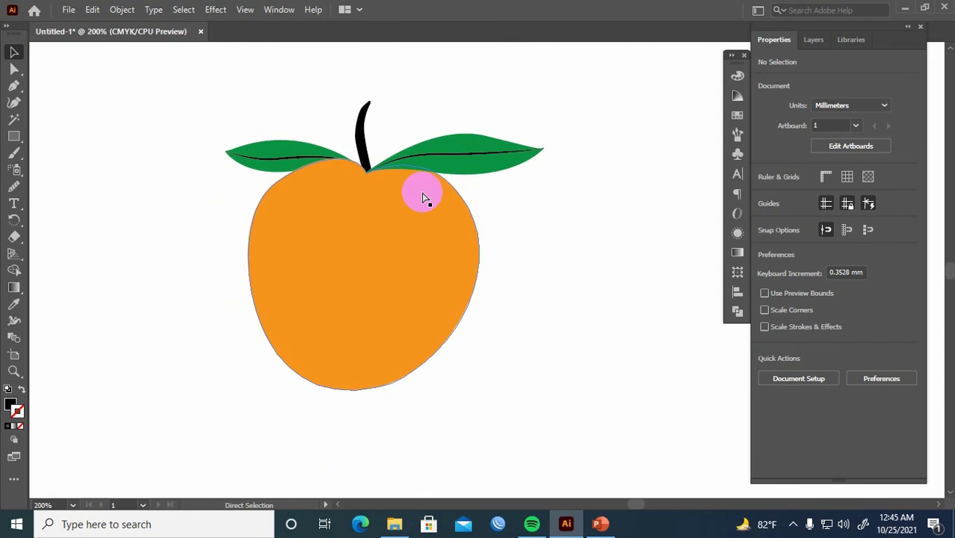
key(ctrl+s)
click(566, 390)
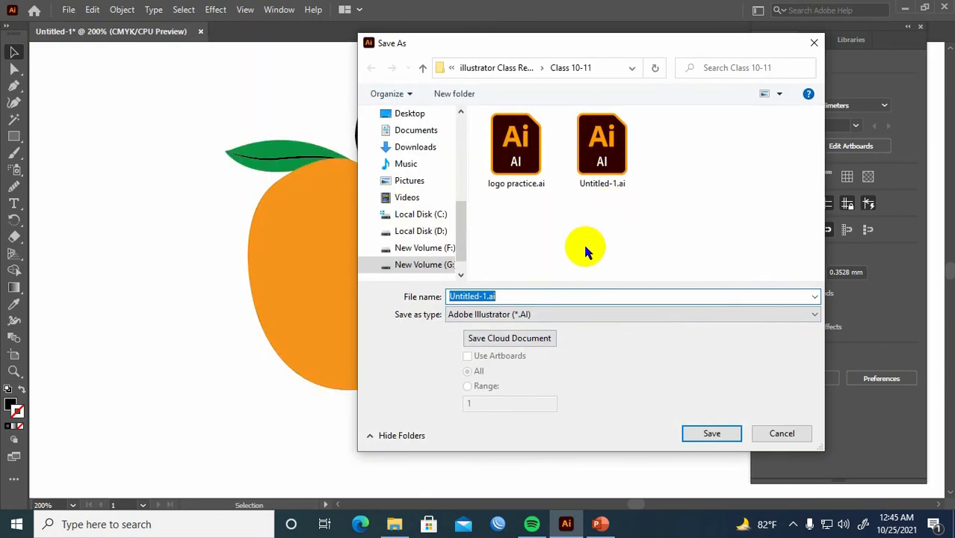
text(oran)
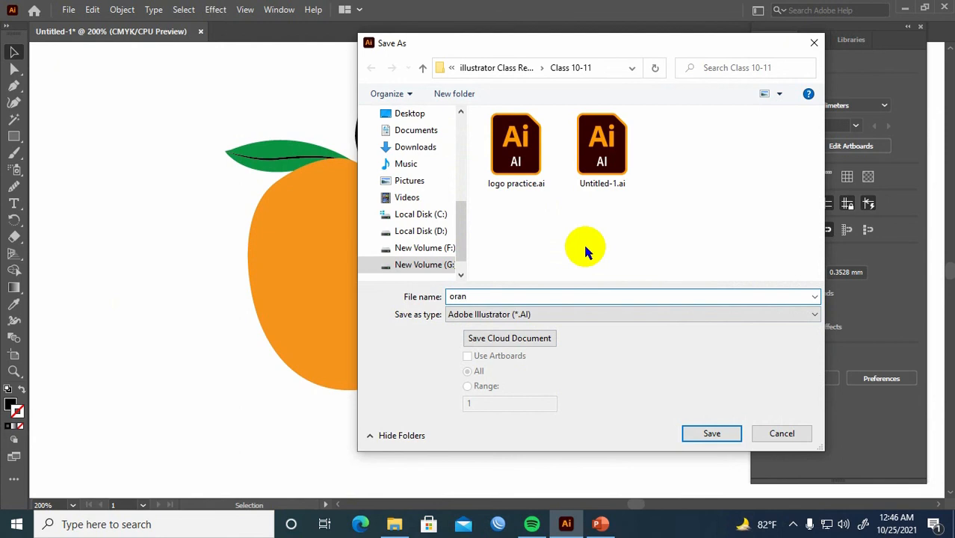
text(cege logo)
key(Return)
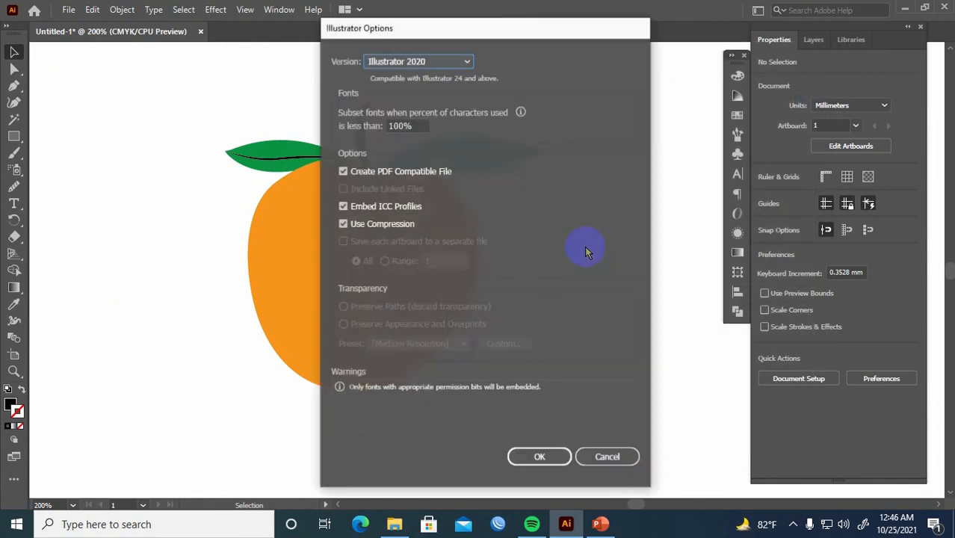
key(Return)
Add the point text "Juice" to the right of the fruit
key(ctrl+minus)
key(ctrl+minus)
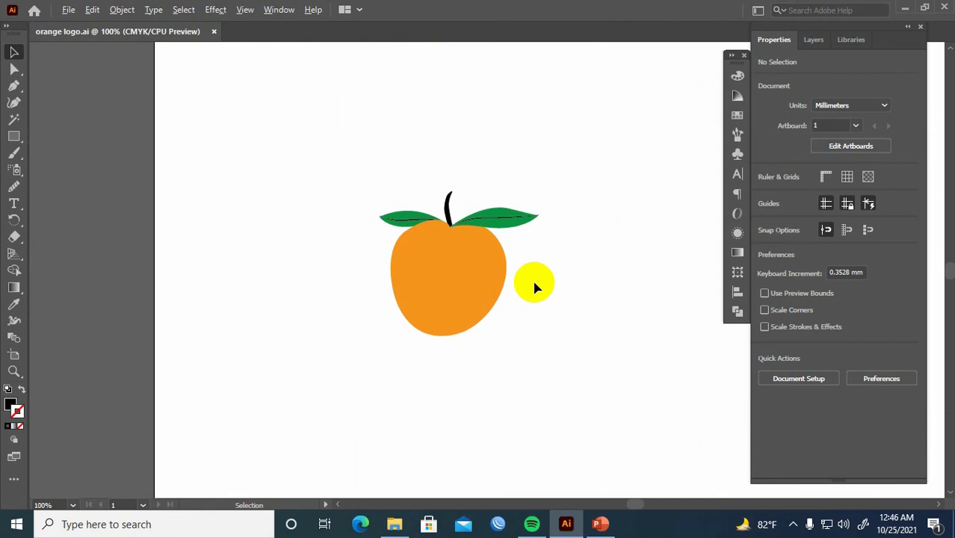
scroll(449, 278, up, 2)
scroll(448, 279, down, 1)
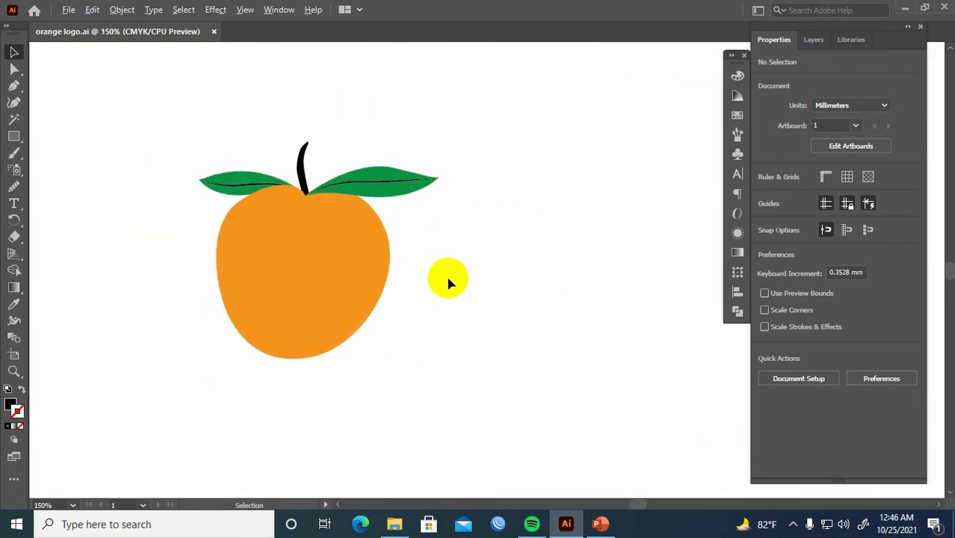
key(space)
drag(463, 292, 441, 280)
key(space)
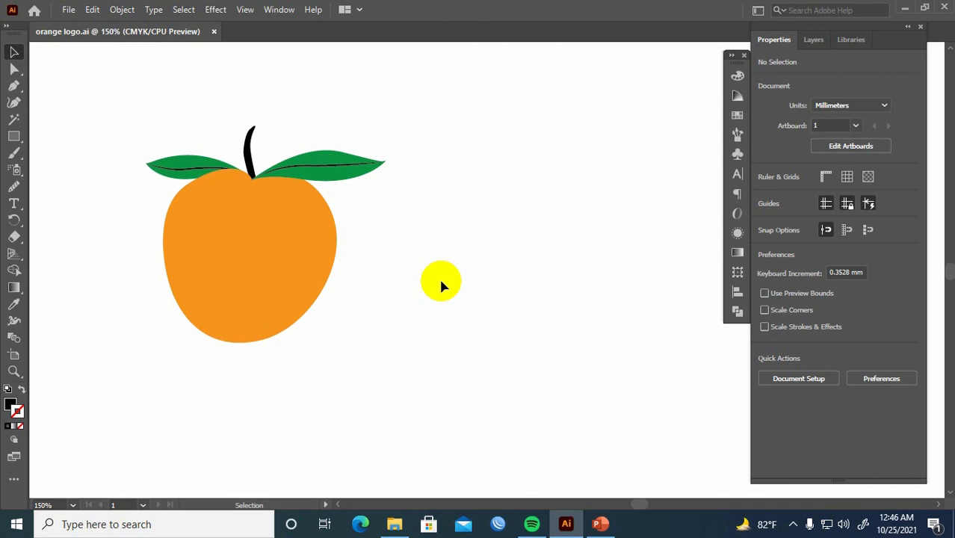
scroll(381, 278, up, 1)
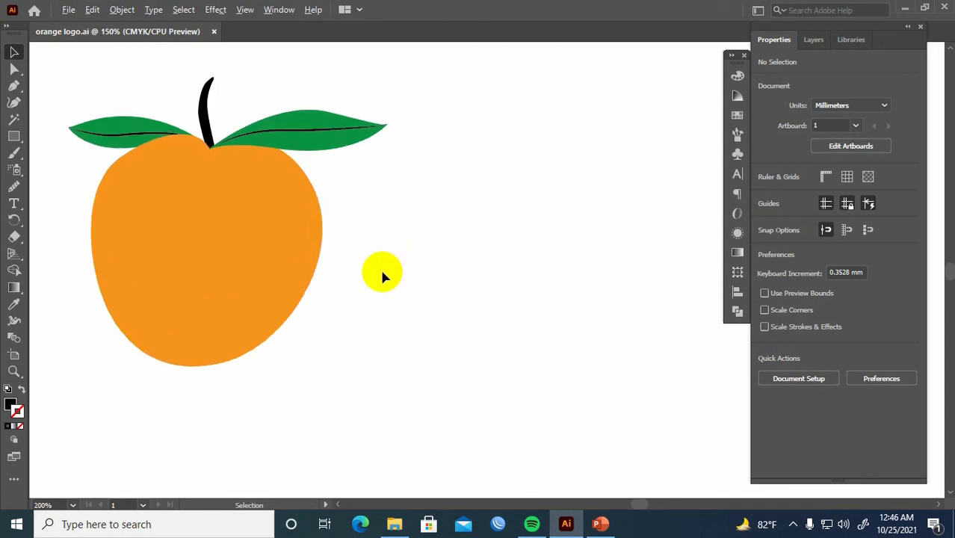
scroll(381, 278, down, 1)
key(t)
click(381, 258)
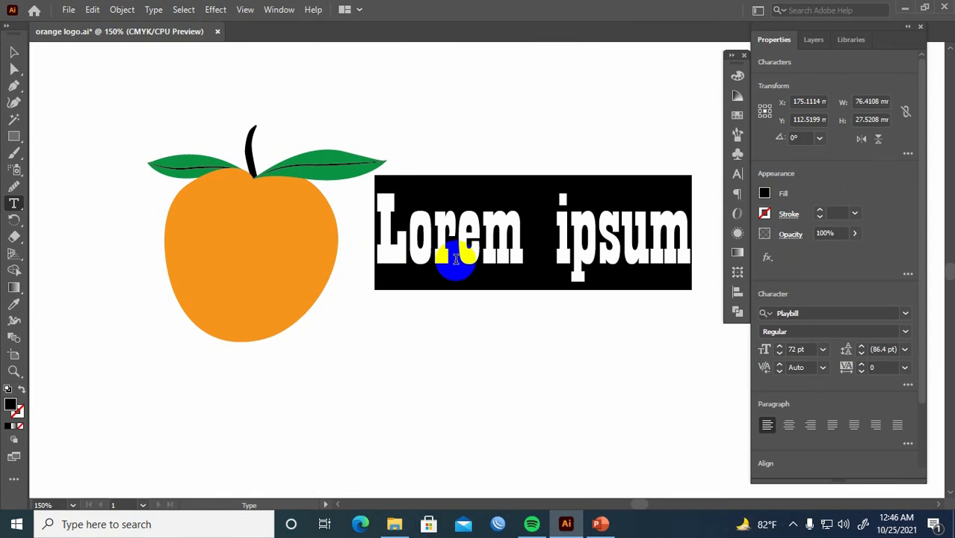
text(Juice)
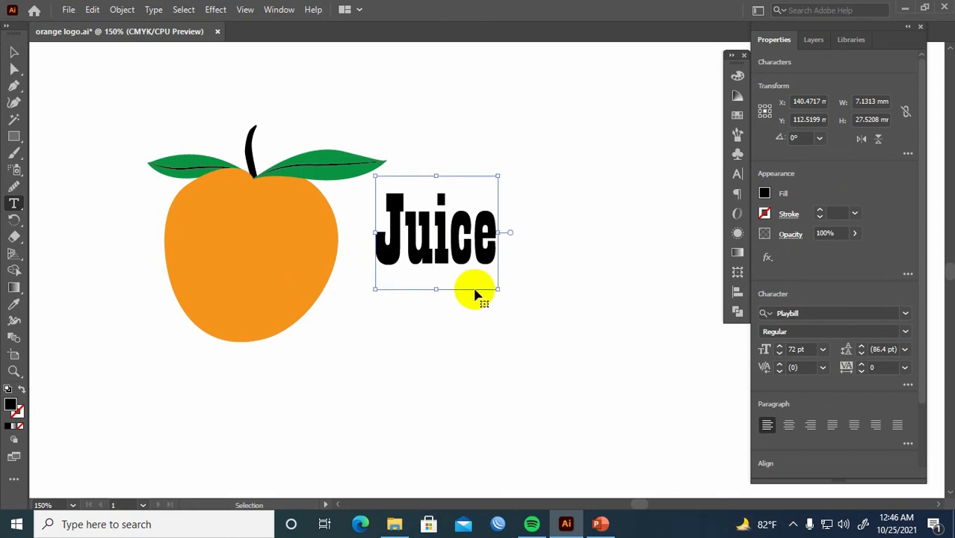
Change the font of the whole "Juice" text to Juice Day
key(ctrl+a)
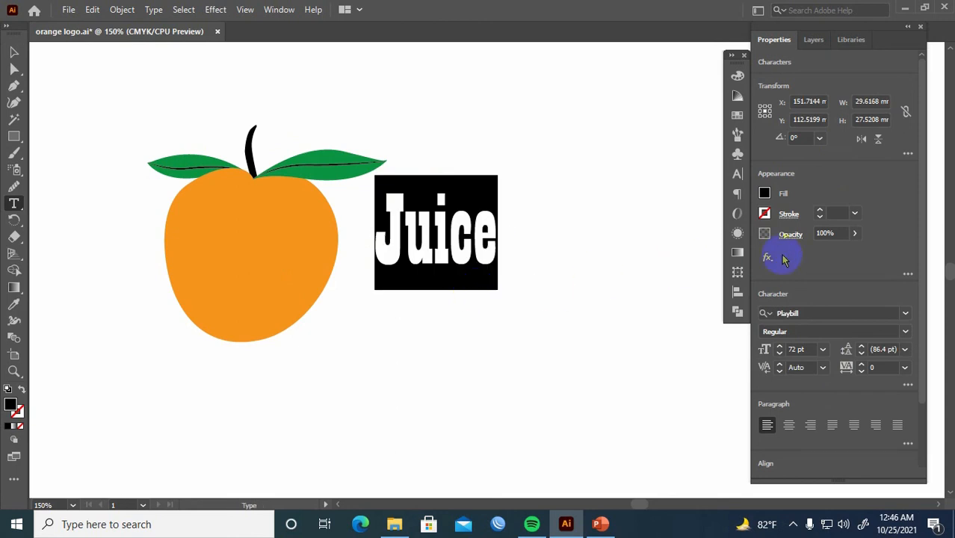
click(822, 313)
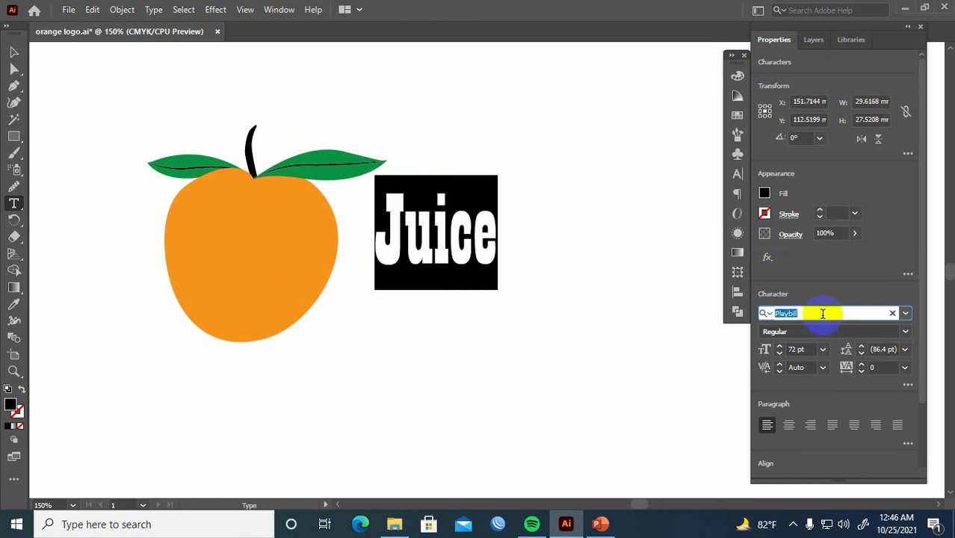
text(ju)
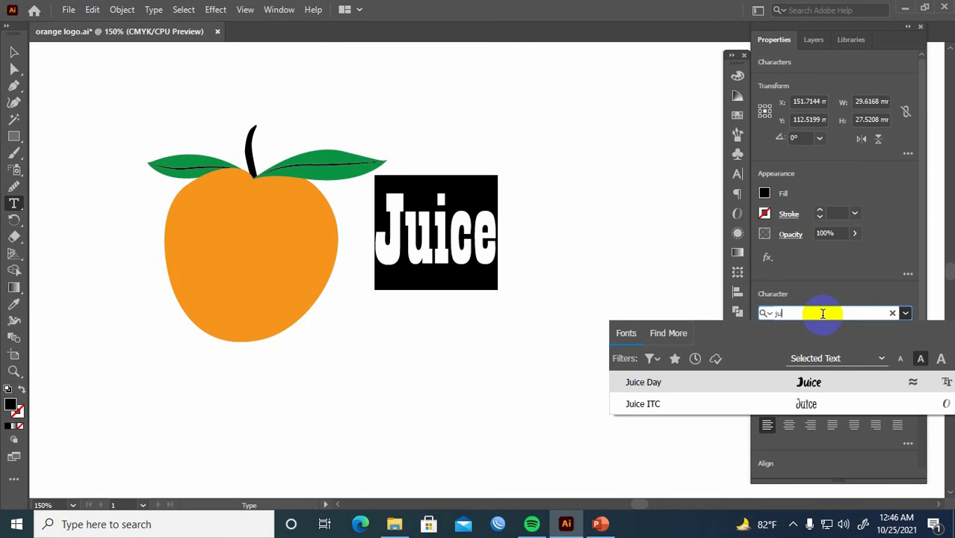
click(780, 384)
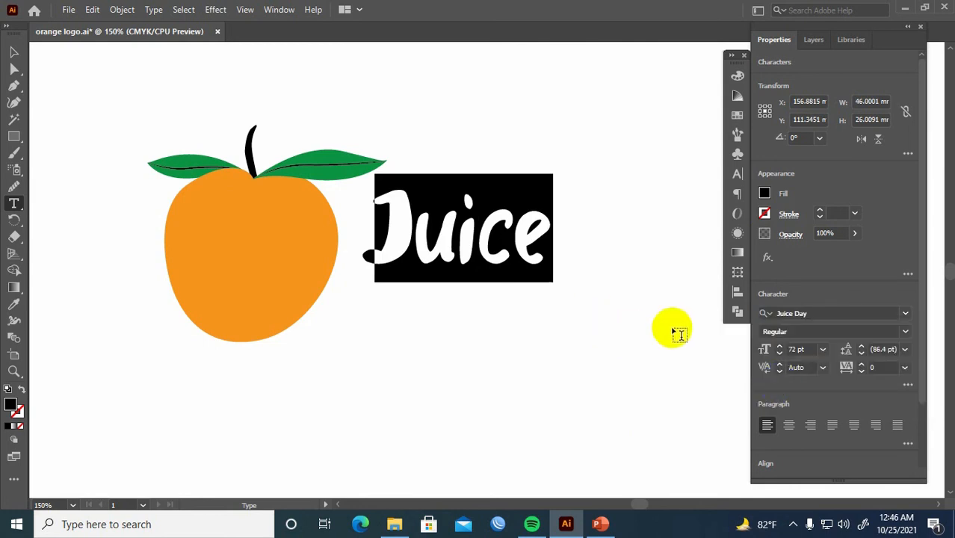
click(788, 313)
click(495, 292)
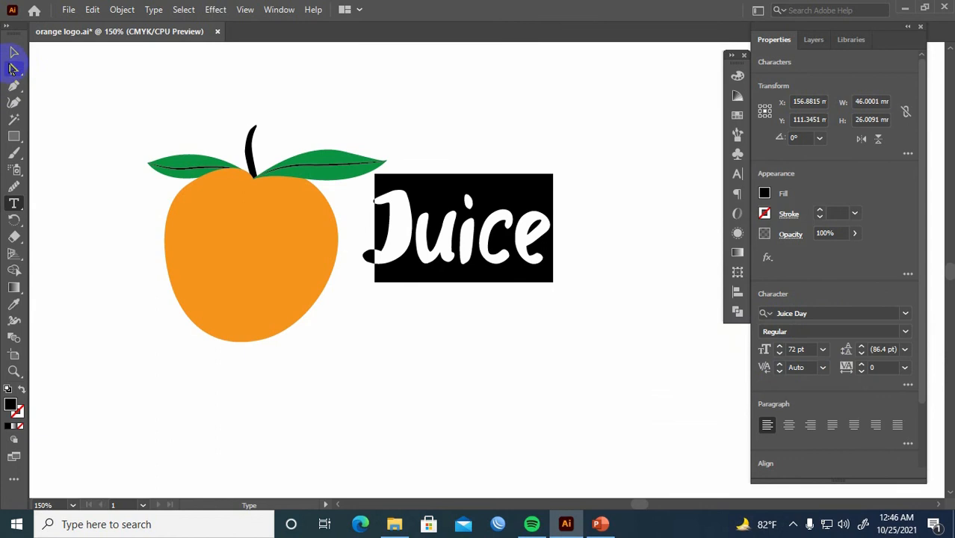
Scale the "Juice" text up to about 88 pt and move it left so the J overlaps the fruit's right side
click(14, 52)
click(432, 275)
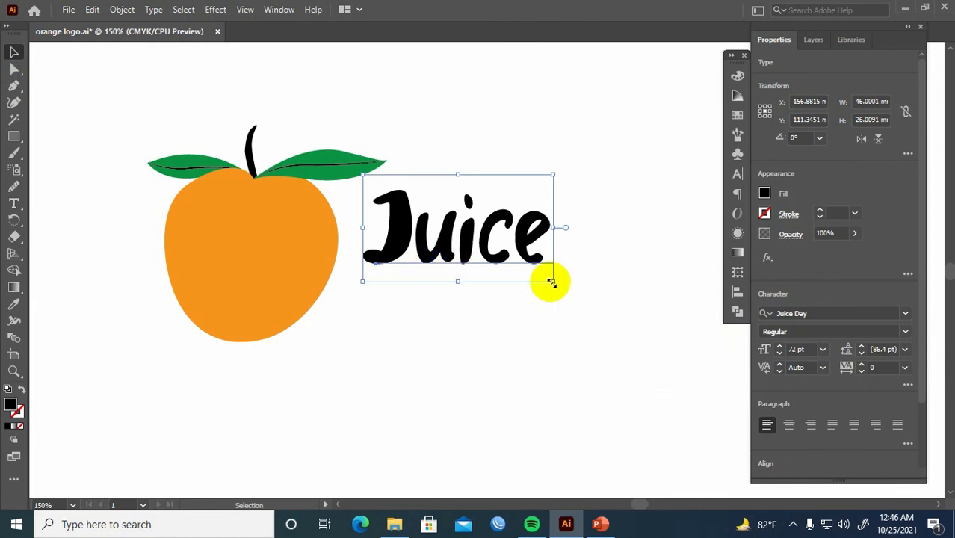
drag(554, 281, 596, 305)
drag(416, 239, 320, 255)
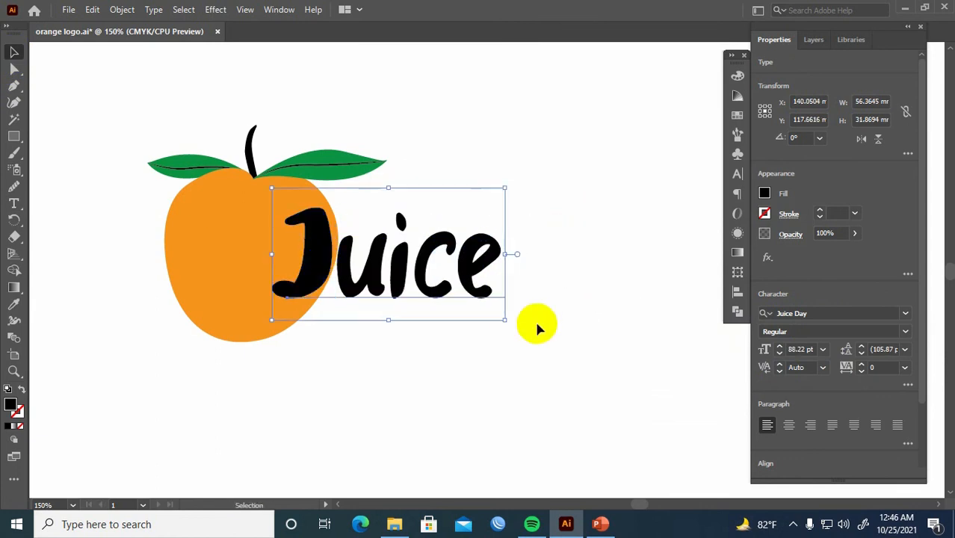
Enlarge the "Juice" text to about 116 pt, then reduce it slightly, keeping the J over the fruit's right half
drag(512, 324, 576, 360)
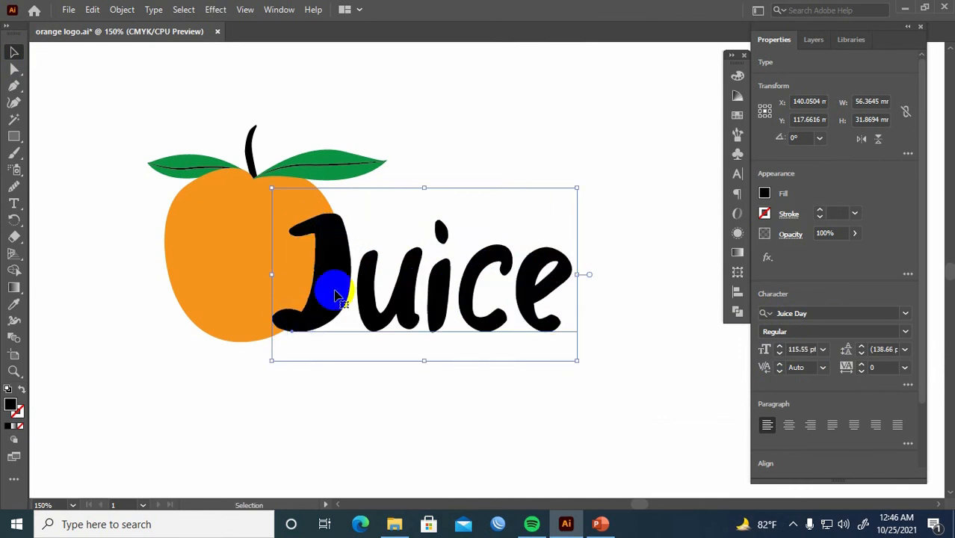
drag(373, 310, 352, 291)
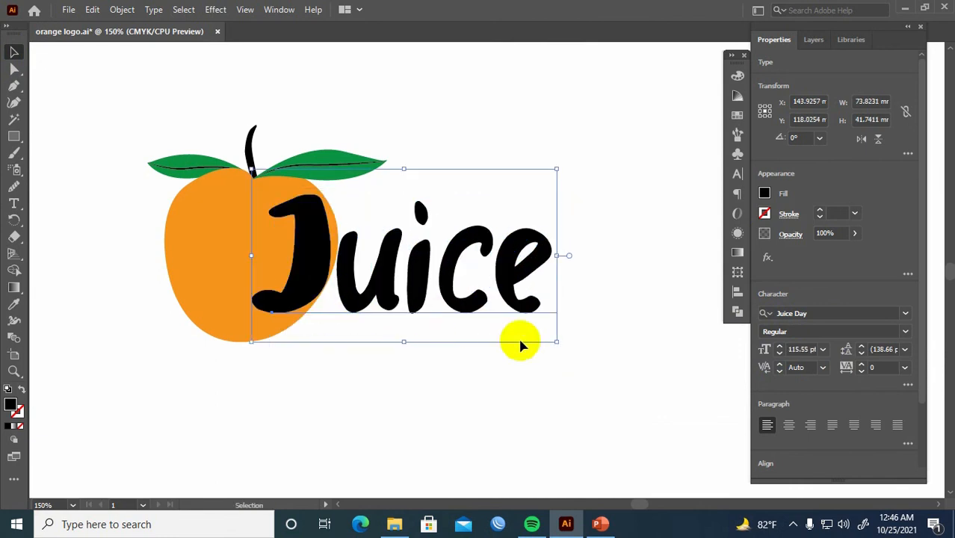
drag(559, 344, 546, 336)
click(464, 345)
scroll(427, 324, down, 1)
scroll(426, 334, up, 1)
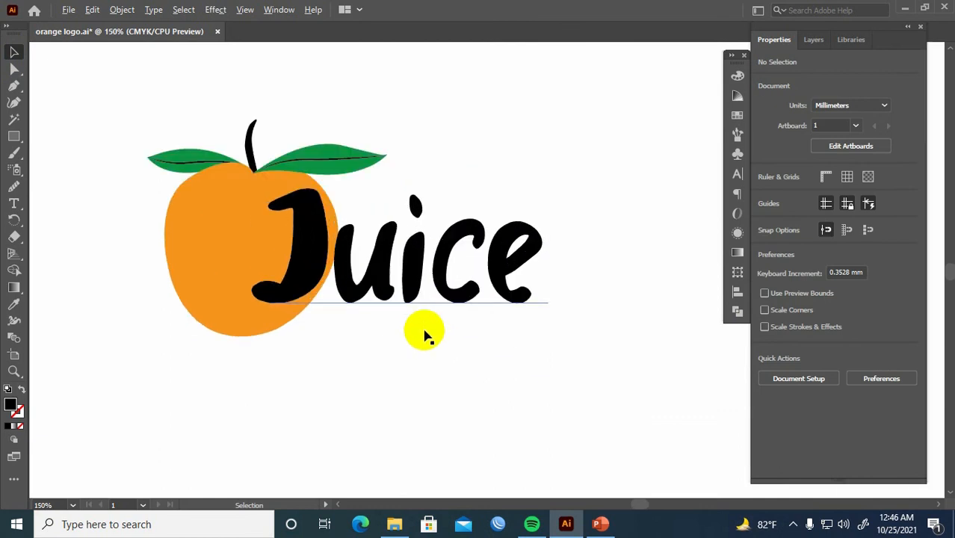
Scale the "Juice" text down slightly to about 109 pt and convert it to outlines
drag(402, 321, 412, 364)
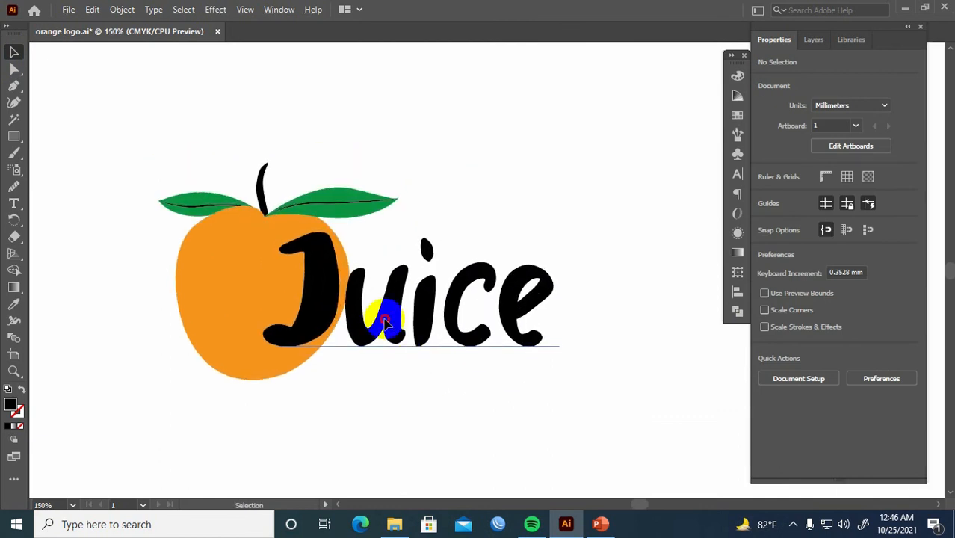
click(384, 321)
drag(558, 371, 555, 374)
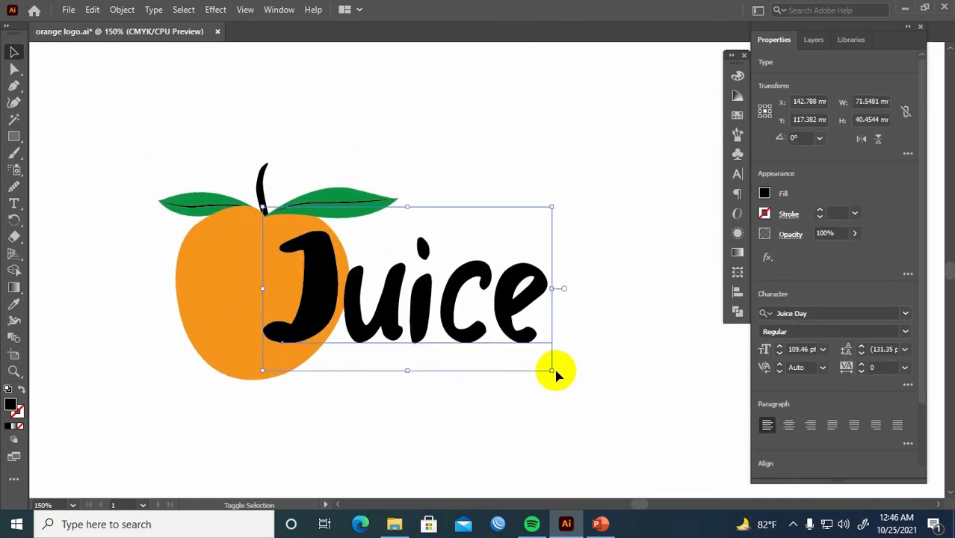
click(583, 363)
click(502, 319)
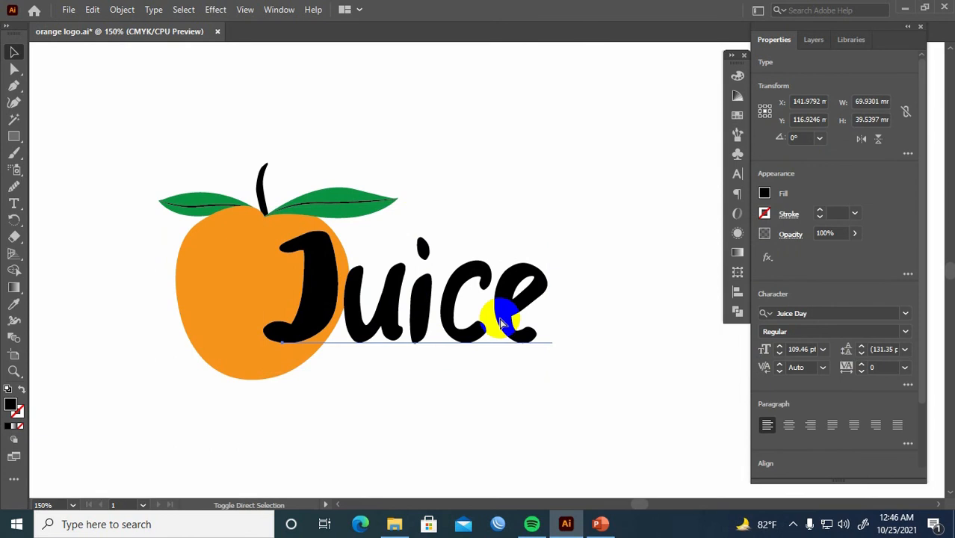
click(535, 377)
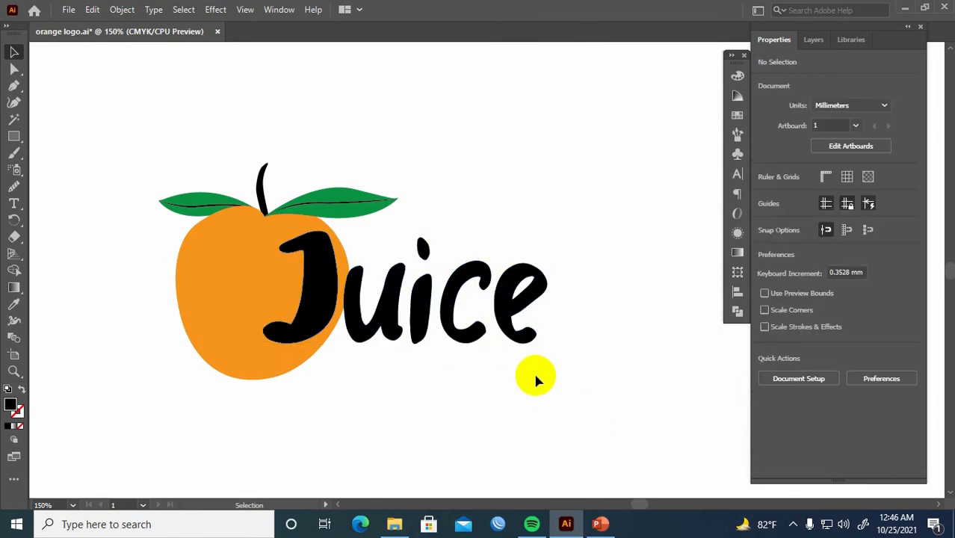
Nudge the outlined "Juice" lettering about 1.4 mm to the right across the fruit
click(388, 329)
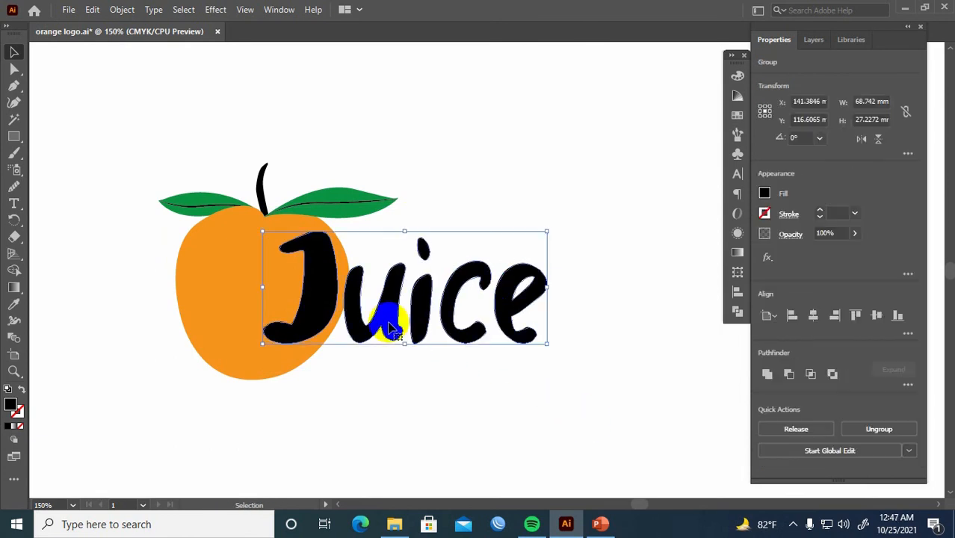
key(Right)
key(Right)
key(Right)
key(Right)
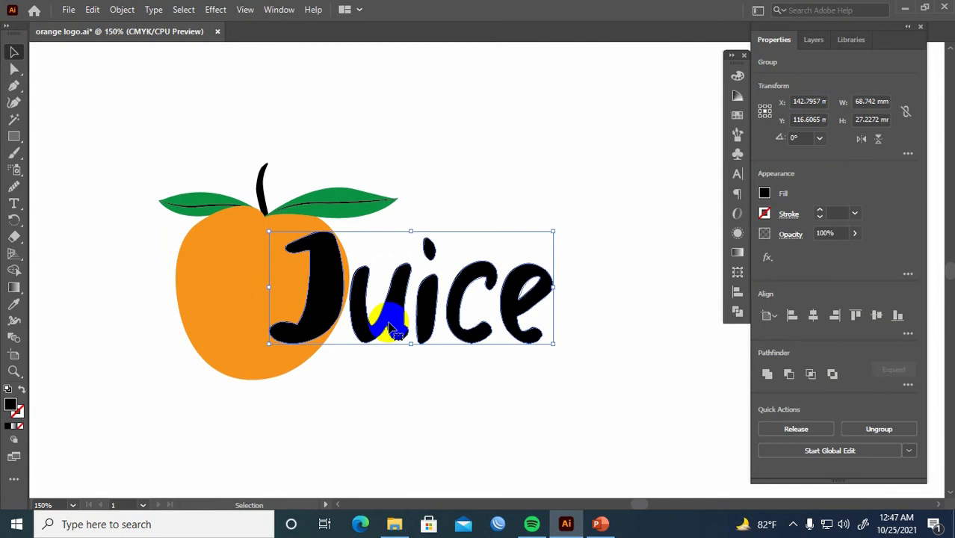
click(422, 394)
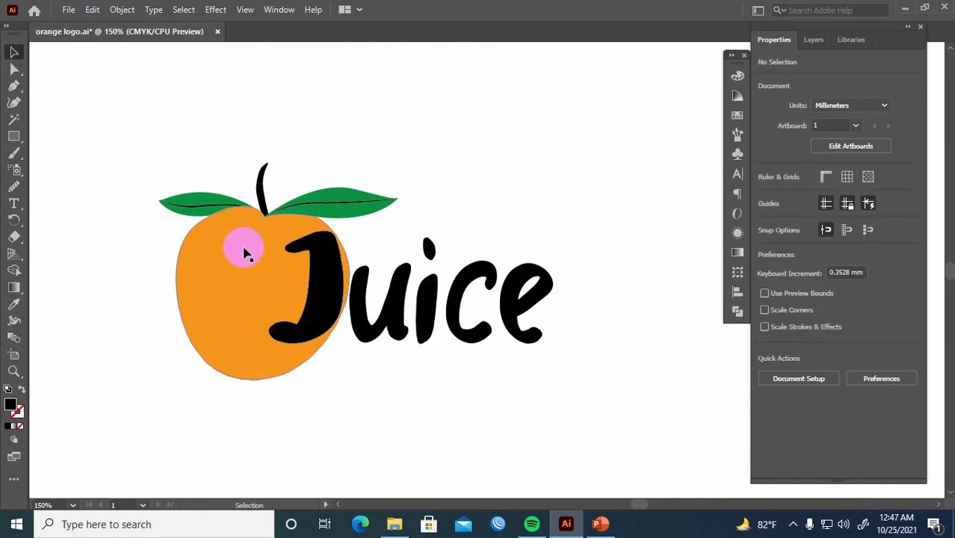
click(330, 279)
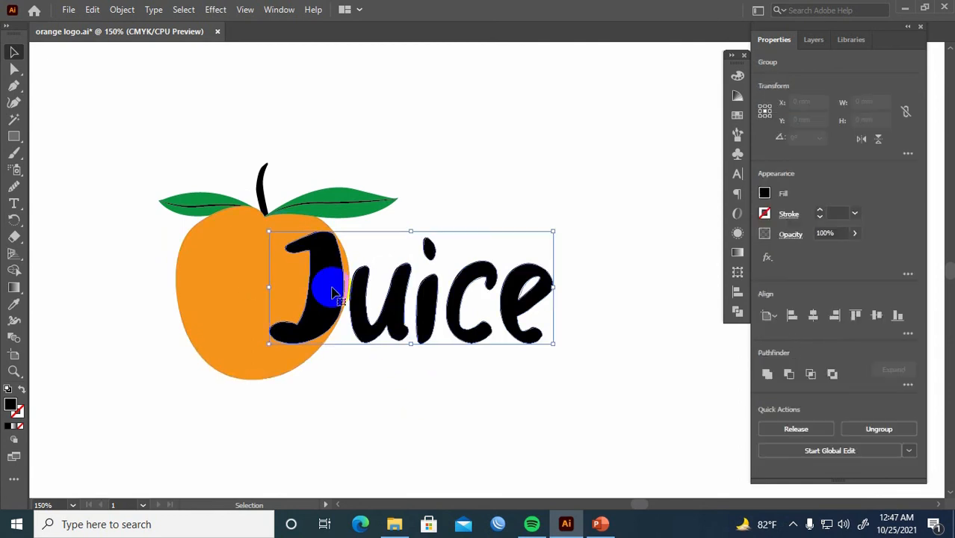
click(217, 334)
click(90, 261)
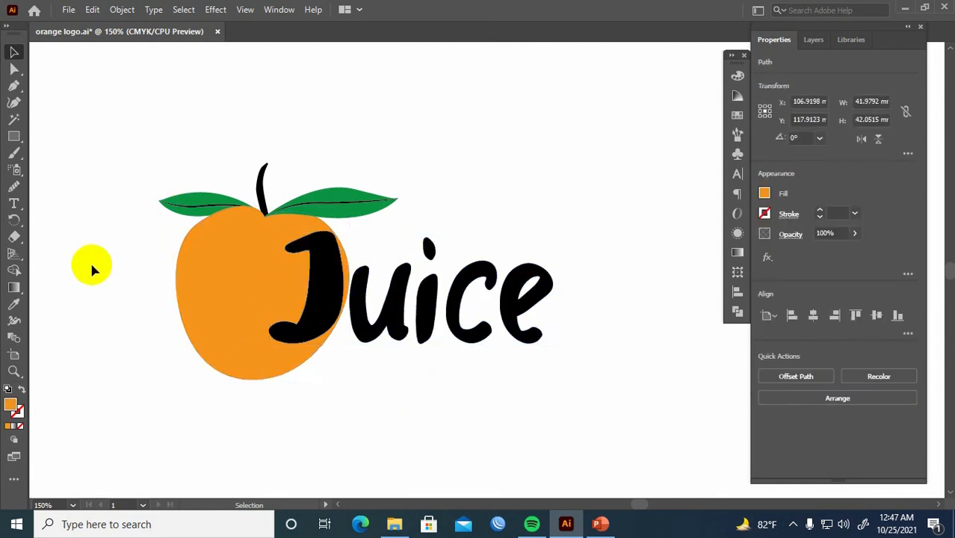
click(215, 275)
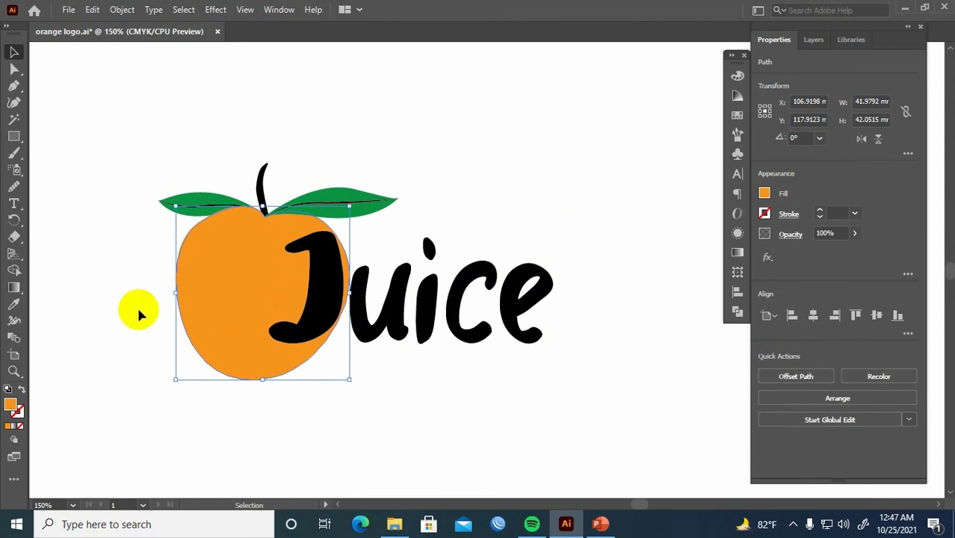
click(469, 395)
Fill the fruit with the Orange, Yellow gradient preset
click(267, 281)
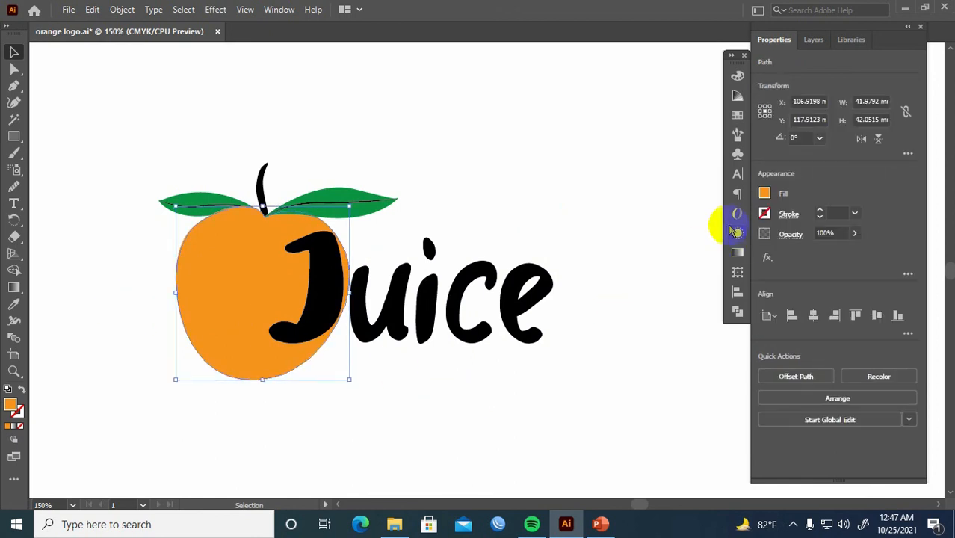
click(737, 253)
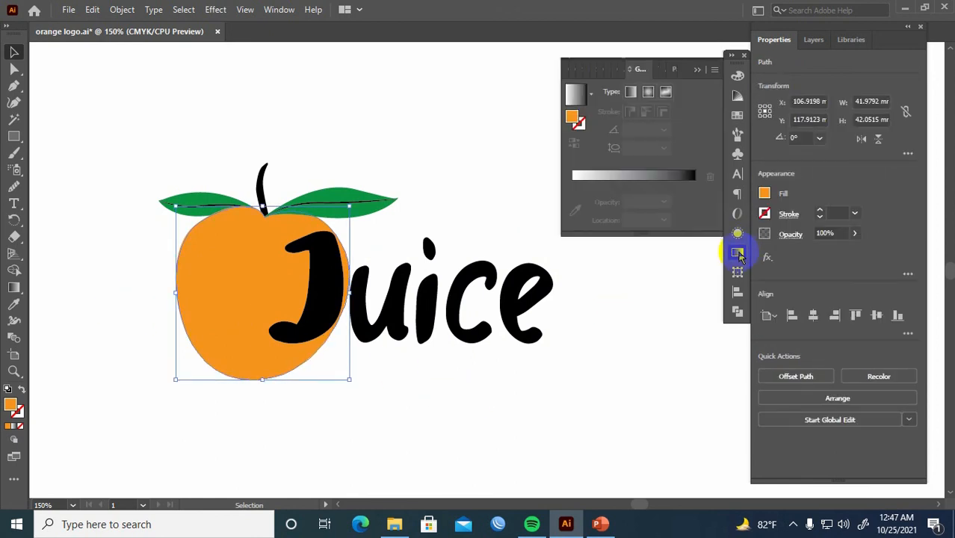
click(591, 98)
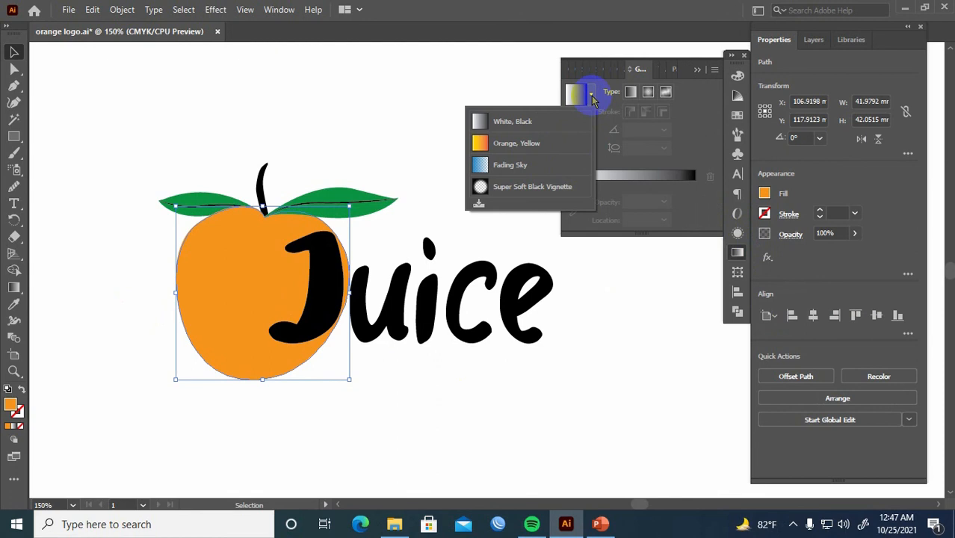
click(513, 147)
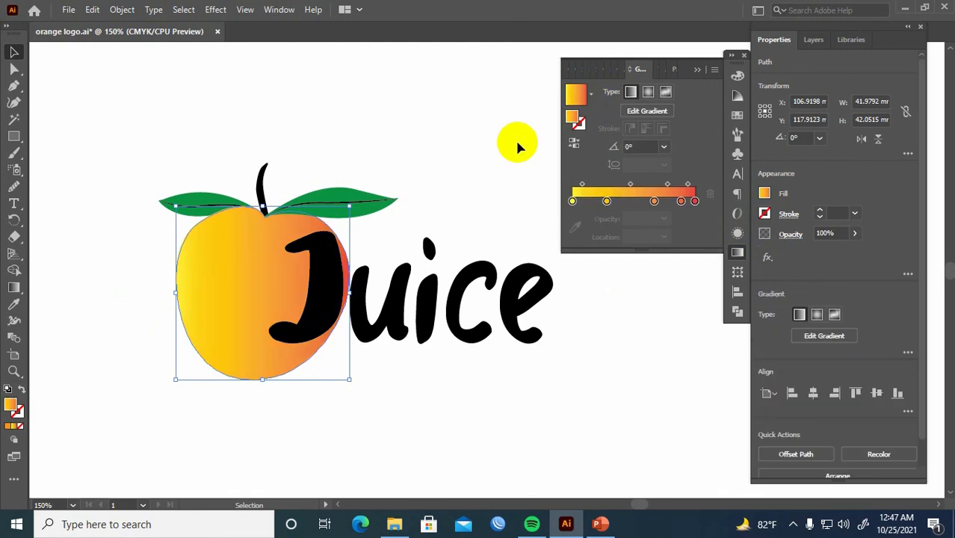
Reverse the fruit's gradient, remove its red stop and spread out the remaining stops, with the light yellow one at about 97%
click(573, 143)
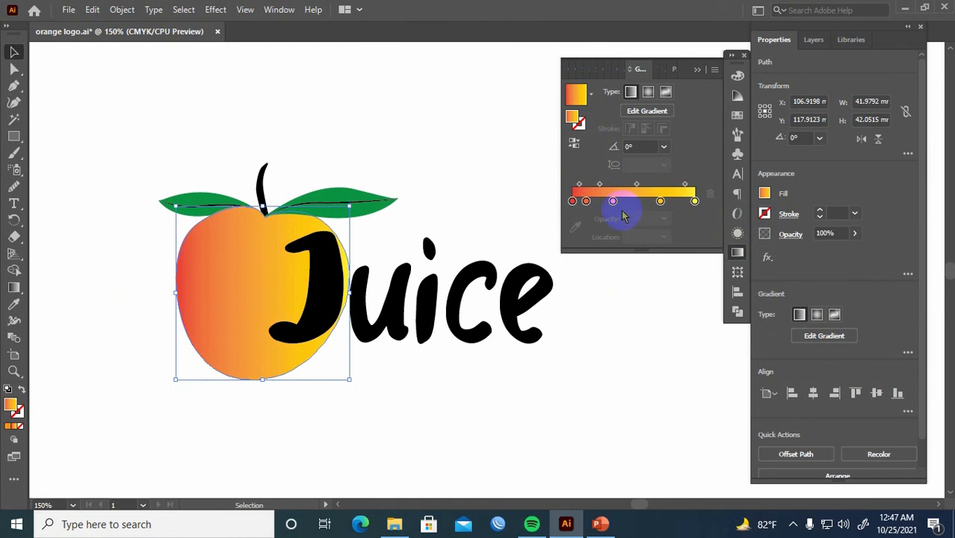
mouse_move(573, 202)
mouse_down()
mouse_move(572, 221)
mouse_move(571, 200)
mouse_up()
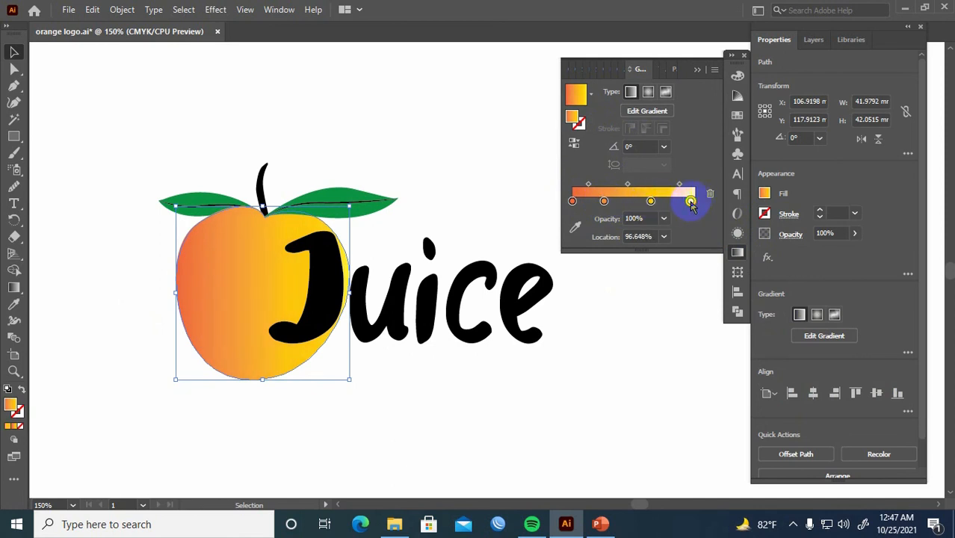
click(605, 320)
Shorten the stem by lowering its top edge to roughly two thirds of its height, keeping its base on the fruit
scroll(605, 320, down, 1)
drag(605, 319, 477, 290)
scroll(321, 224, up, 2)
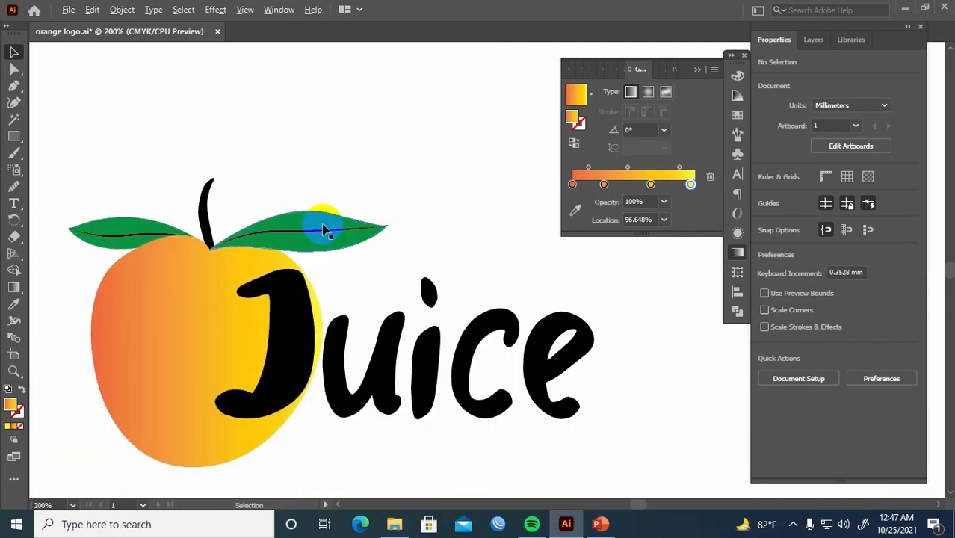
scroll(273, 231, up, 1)
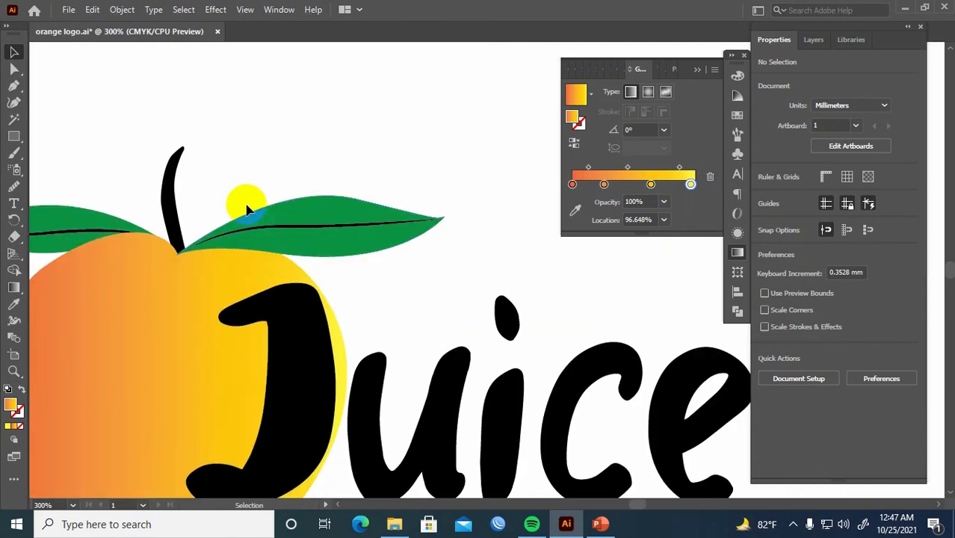
drag(246, 208, 347, 206)
click(281, 196)
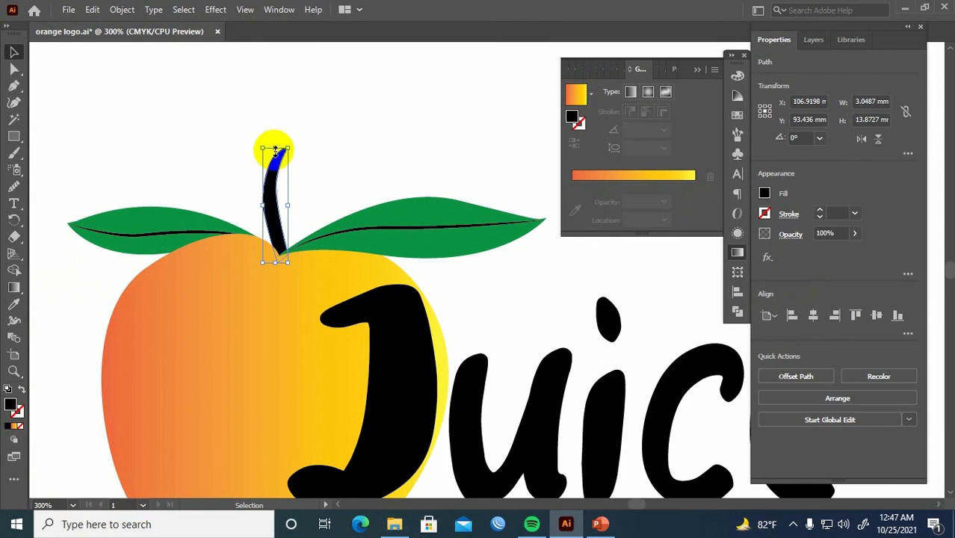
drag(274, 150, 275, 177)
drag(275, 184, 298, 181)
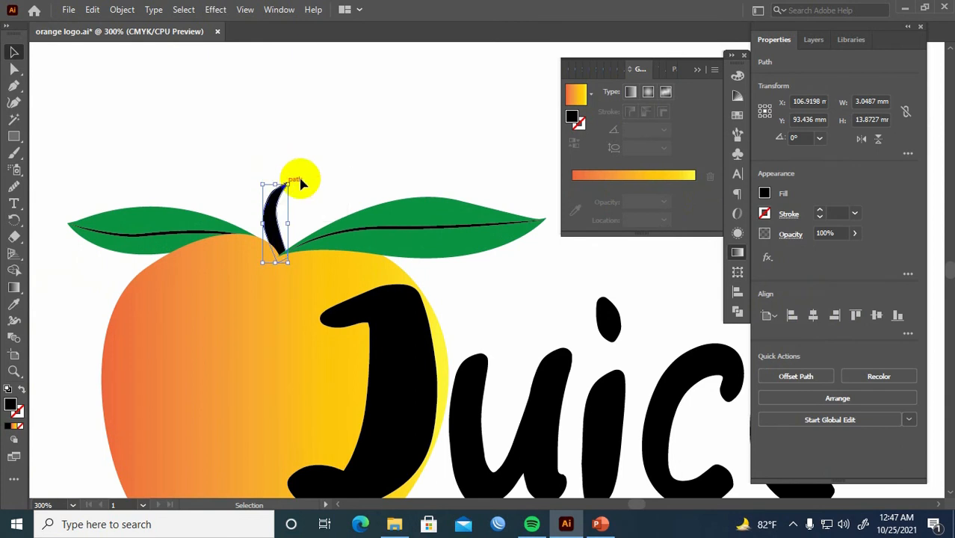
click(318, 171)
scroll(316, 170, down, 2)
scroll(316, 171, up, 2)
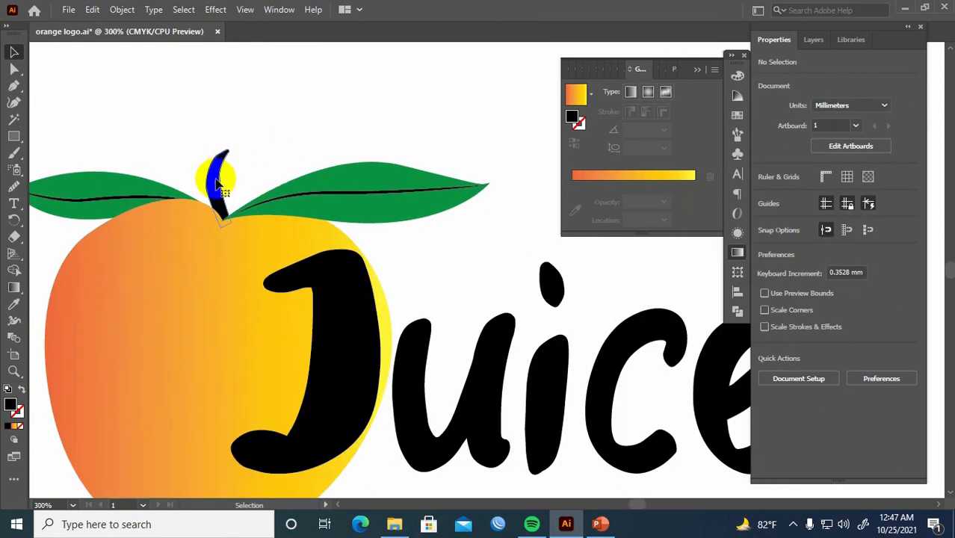
Shorten the stem further to roughly half its height, leaving a small hook between the leaves, and save the document
click(227, 155)
drag(219, 147, 218, 203)
click(274, 143)
scroll(269, 138, down, 2)
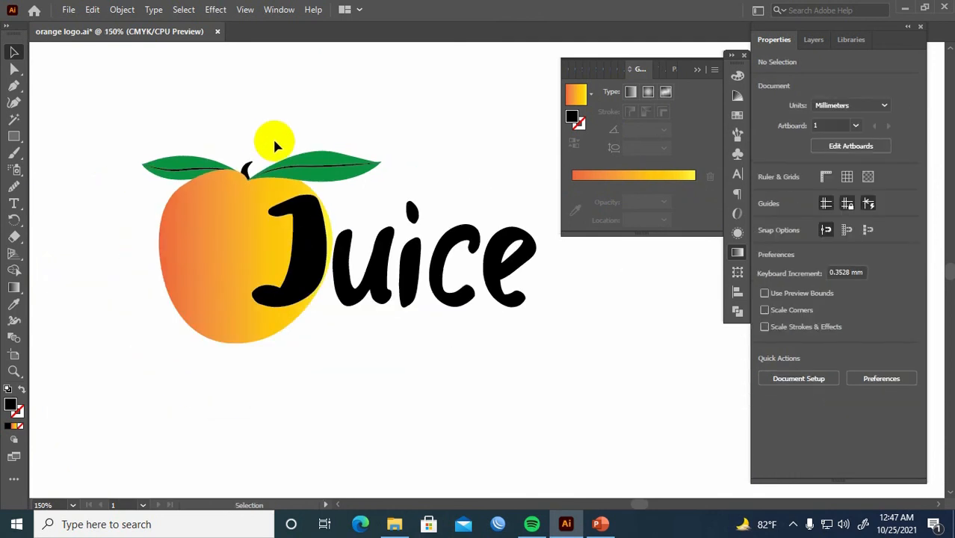
key(a)
key(ctrl+s)
Scale the outlined "Juice" lettering down slightly in proportion, keeping its lower-left corner in place over the fruit
drag(424, 189, 358, 169)
scroll(357, 168, down, 2)
scroll(360, 169, up, 3)
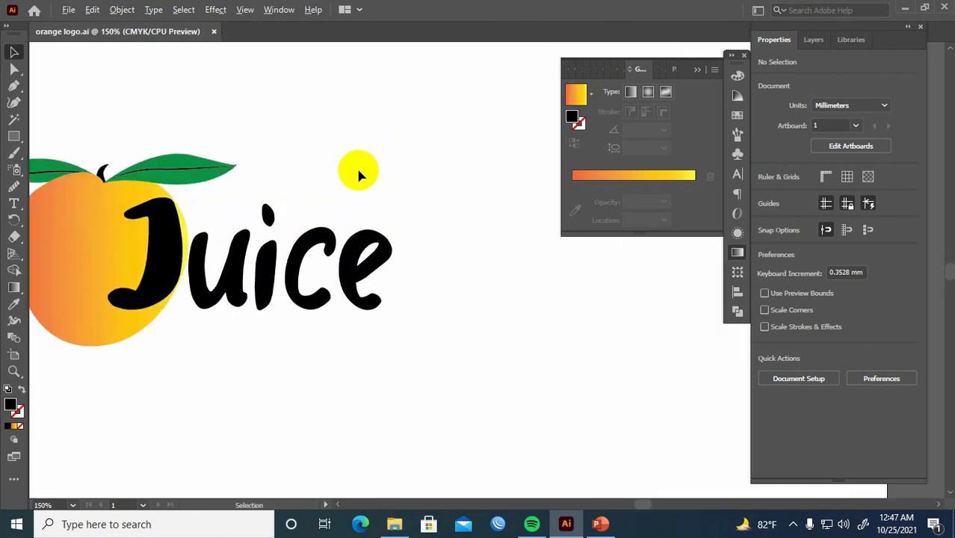
click(383, 243)
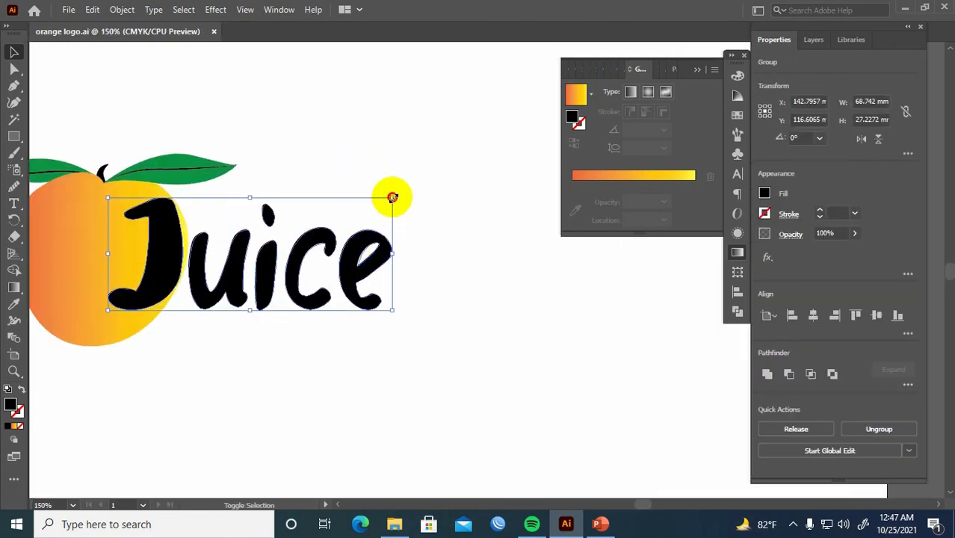
drag(392, 197, 373, 207)
click(394, 233)
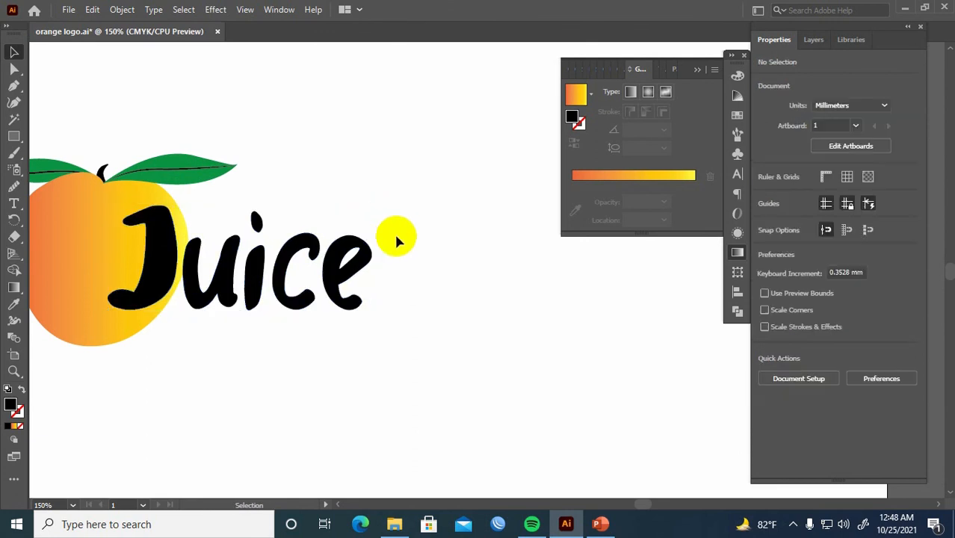
Ungroup the "Juice" lettering and nudge the letters "uice" together to the right, away from the J
click(273, 285)
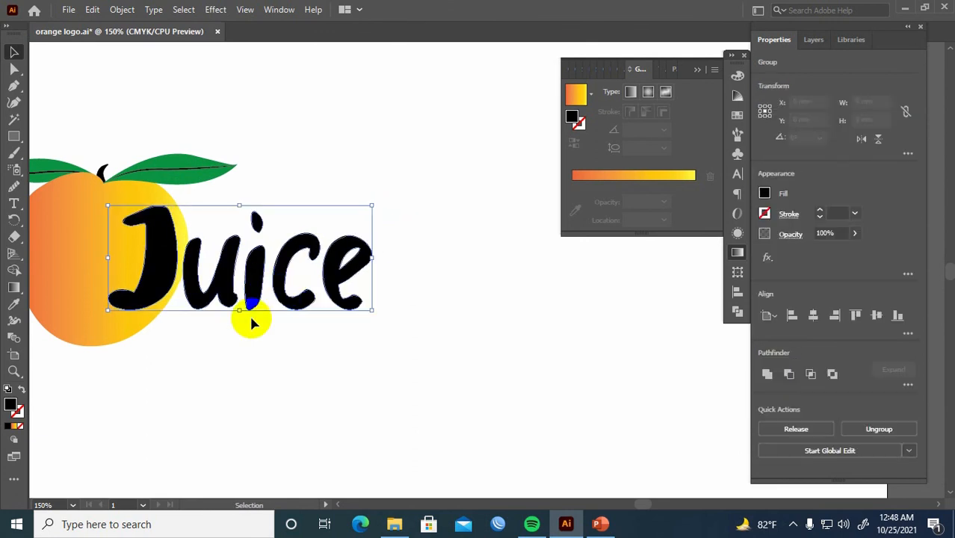
click(337, 335)
drag(198, 331, 366, 254)
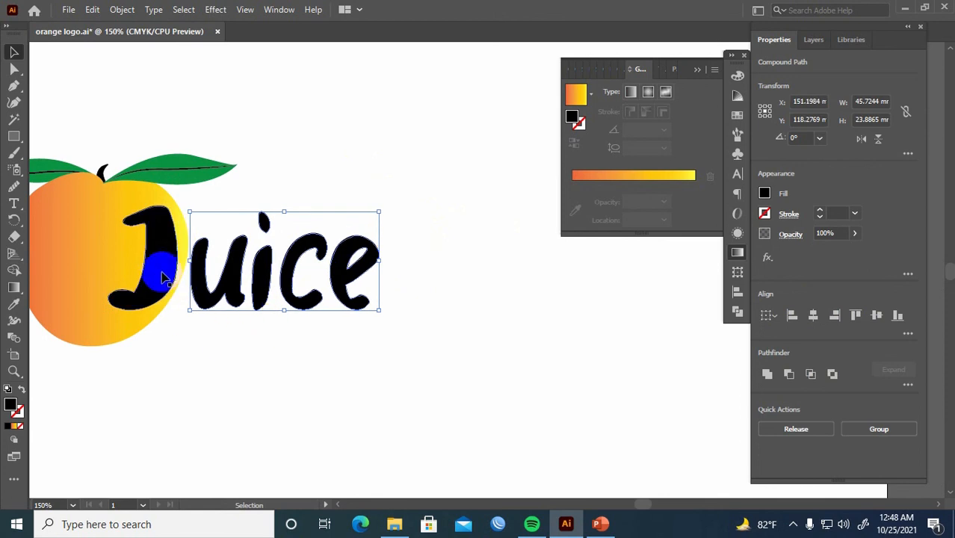
Nudge the letter J about 1 mm to the right, towards the fruit's edge
click(162, 273)
key(Right)
key(Right)
key(Right)
click(236, 322)
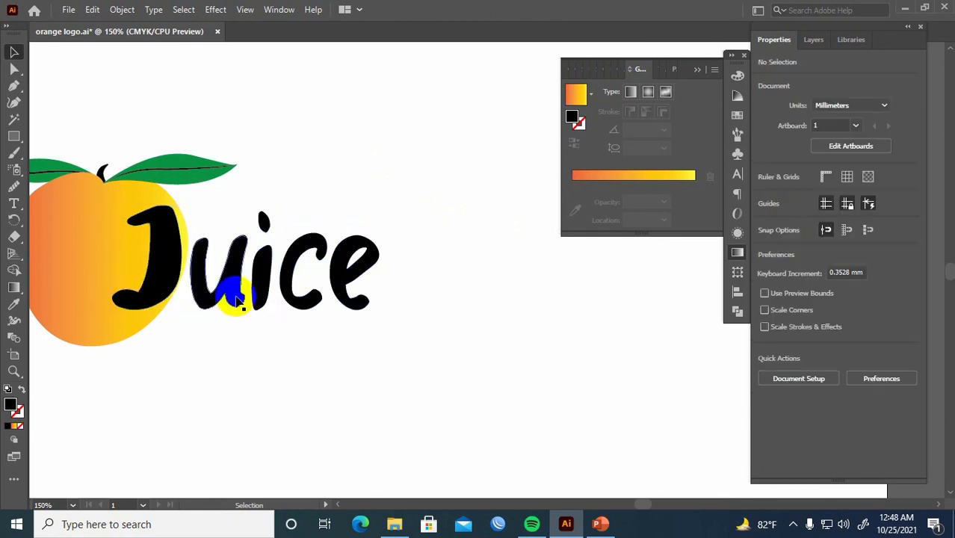
Nudge the letters "uice" together slightly further right to widen the gap after the J
click(238, 288)
drag(210, 325, 380, 194)
key(Right)
key(Right)
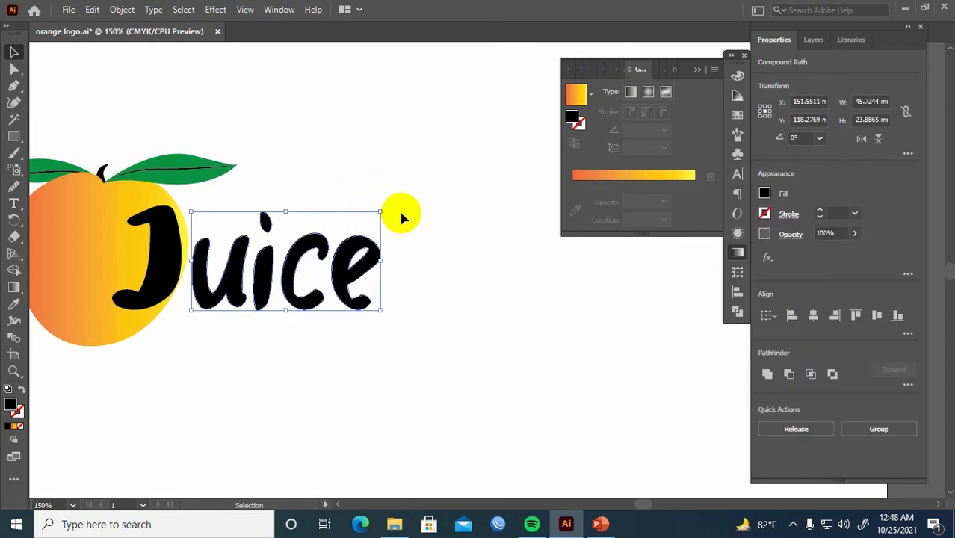
click(211, 345)
scroll(202, 322, down, 1)
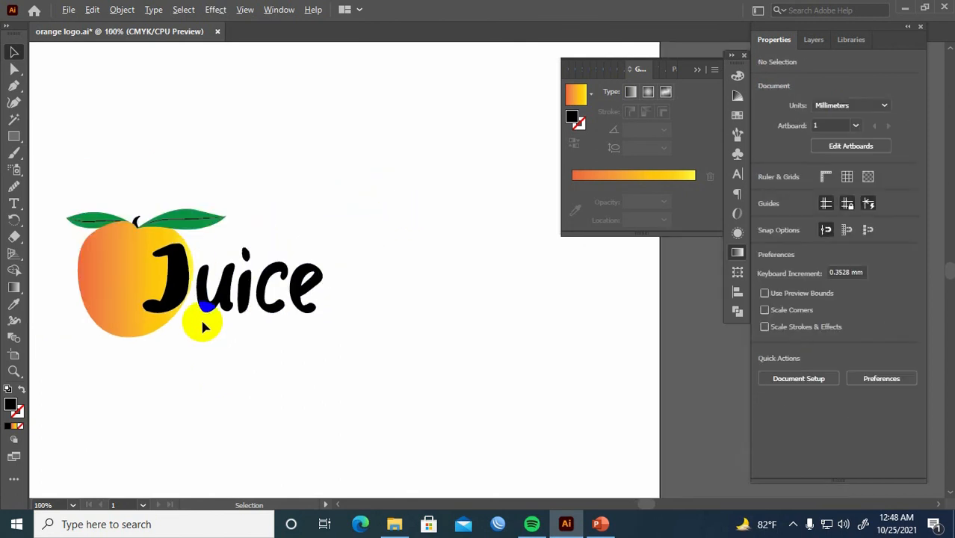
drag(203, 322, 298, 326)
scroll(284, 324, up, 1)
scroll(287, 329, right, 1)
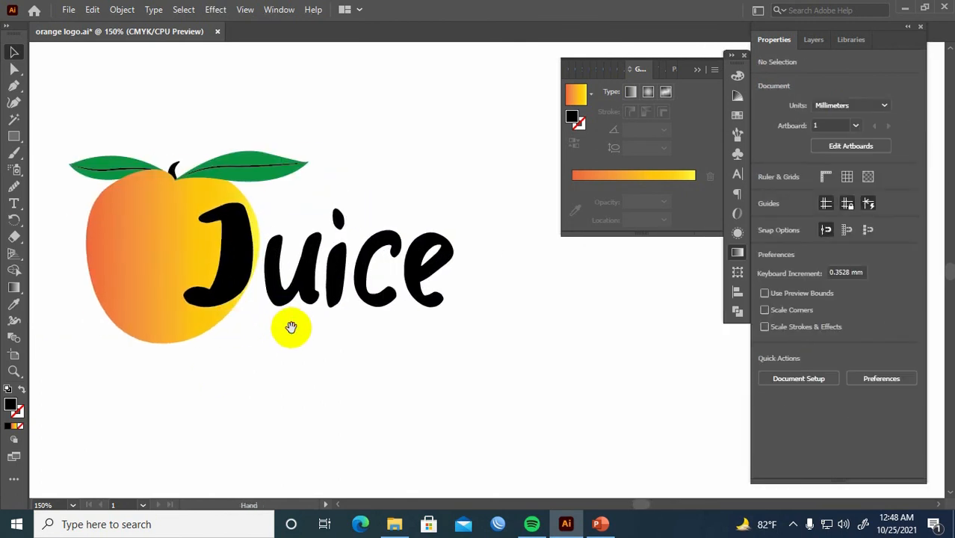
Nudge the J and the letters "uice" slightly back to the left to tighten the spacing, and save the document
click(231, 270)
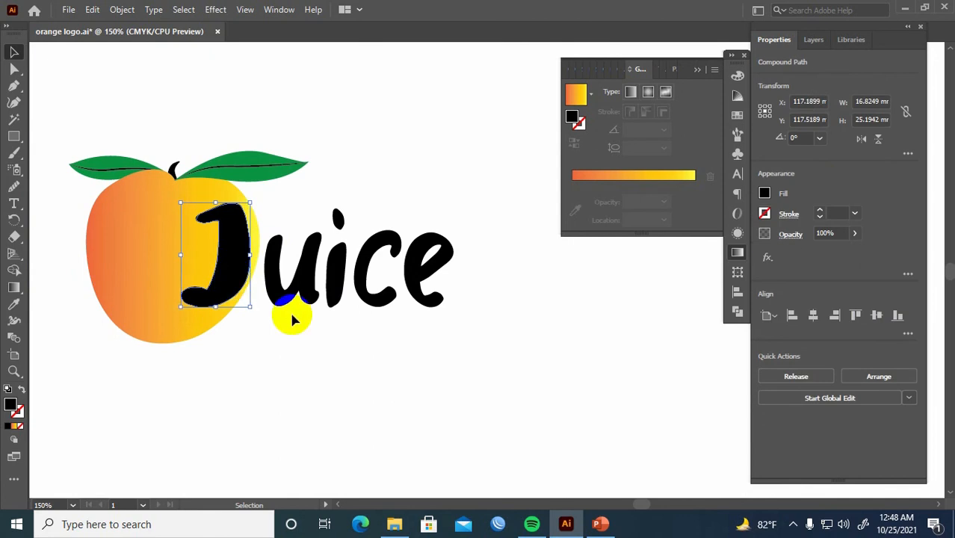
drag(278, 345, 449, 234)
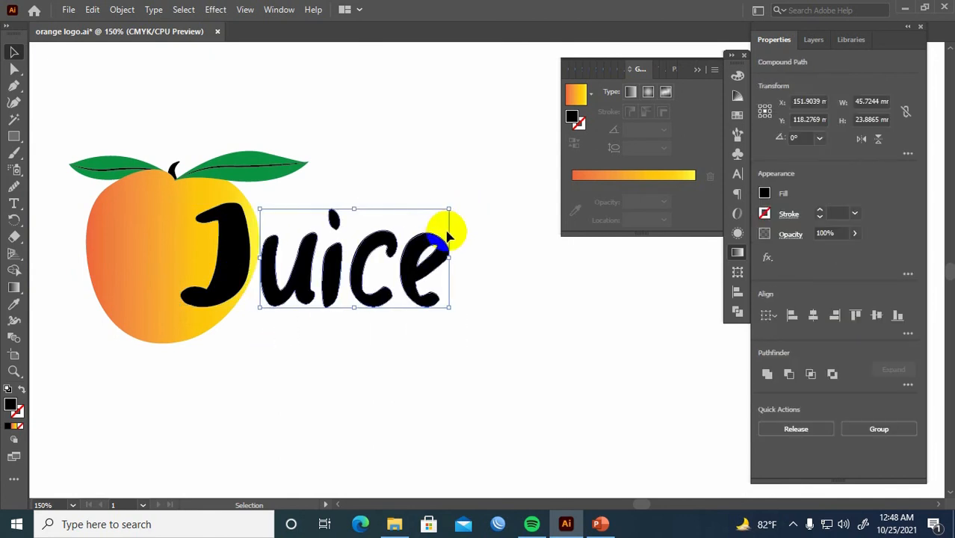
click(359, 366)
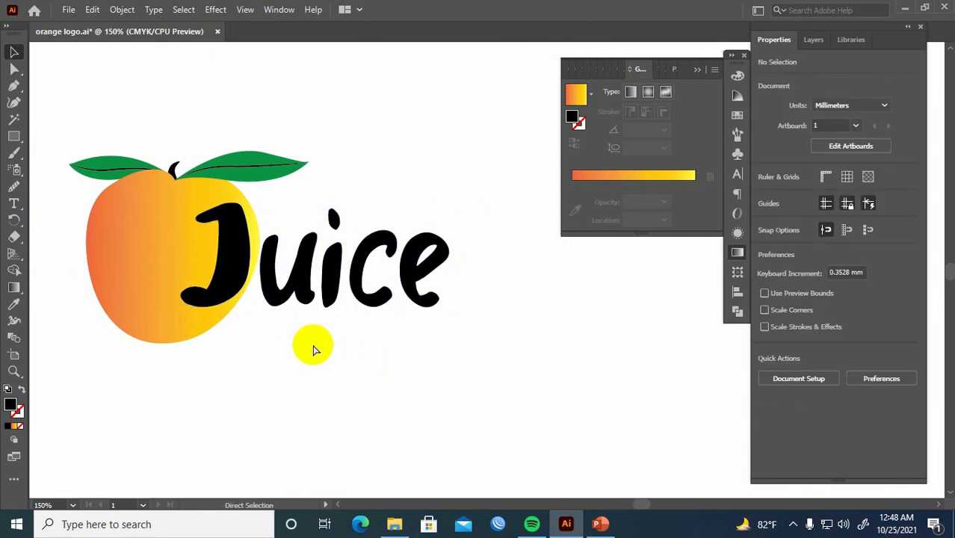
scroll(333, 358, down, 2)
scroll(325, 345, up, 2)
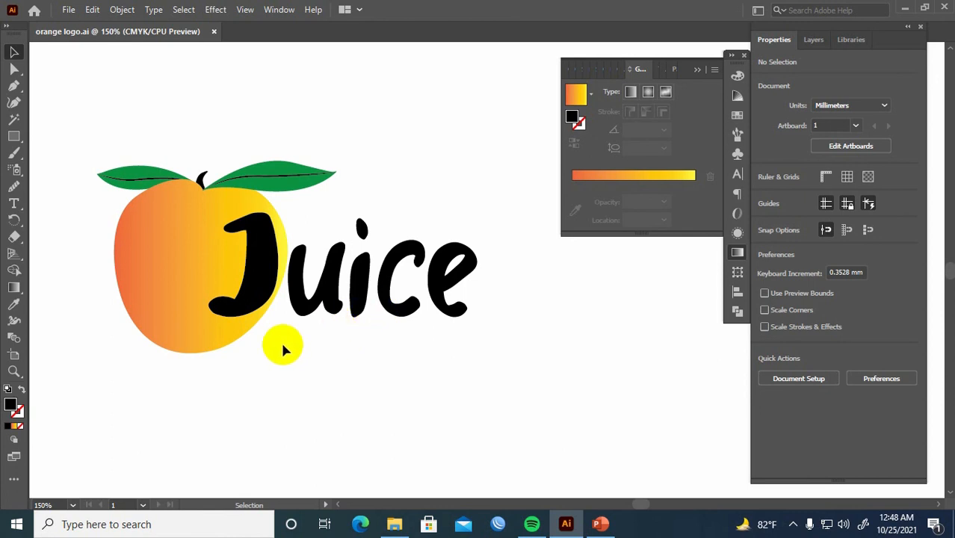
Examine the finished logo at several zoom levels, checking the letter spacing and how the lettering overlaps the fruit
scroll(318, 322, up, 1)
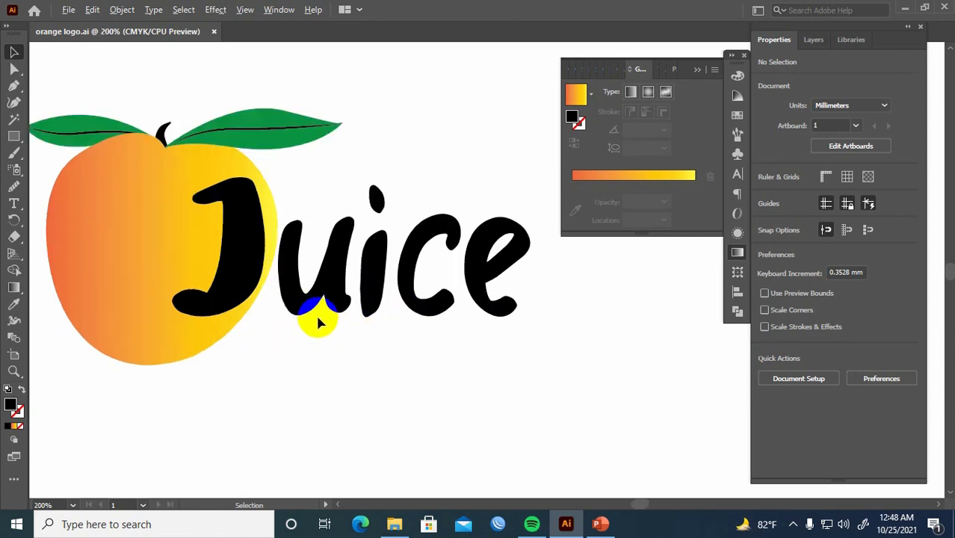
scroll(319, 322, down, 1)
click(320, 313)
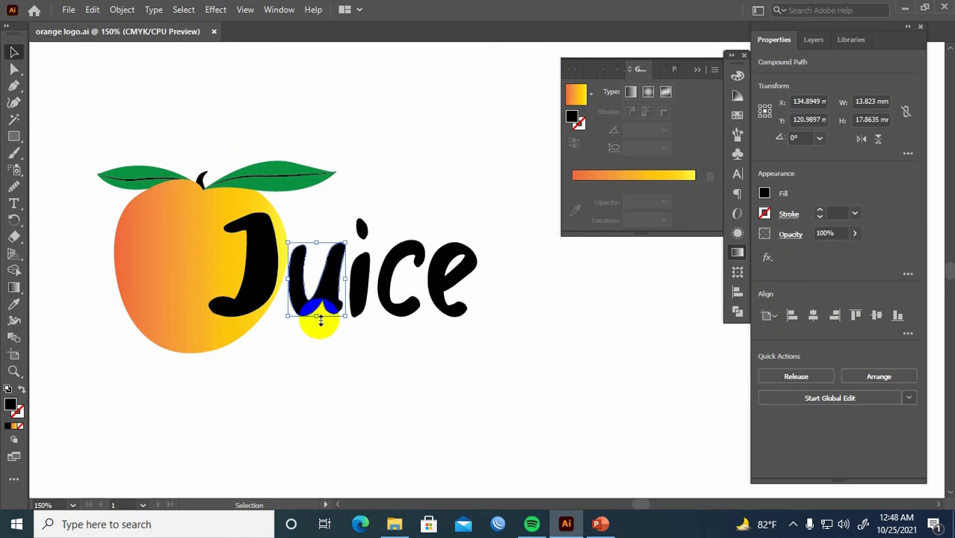
click(348, 356)
scroll(349, 355, down, 1)
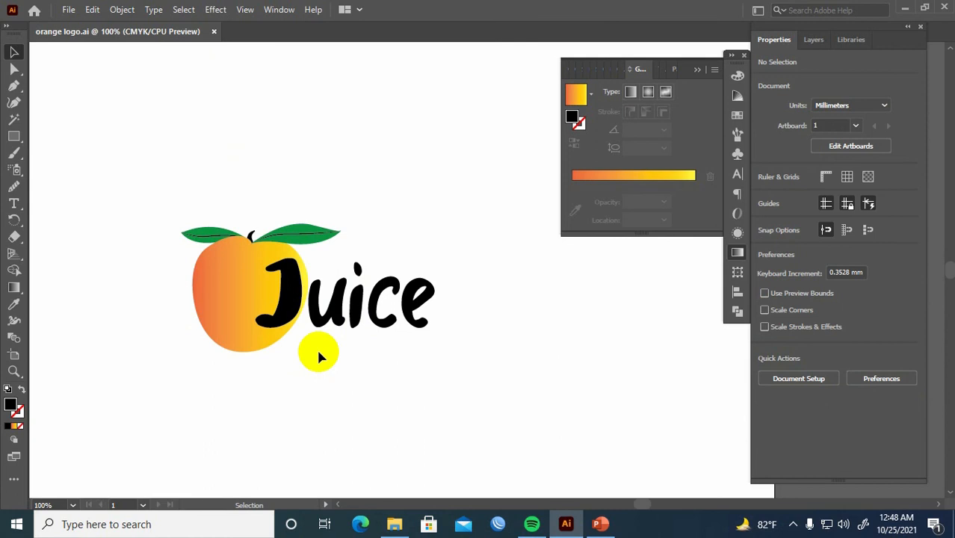
scroll(342, 337, up, 1)
drag(372, 351, 367, 355)
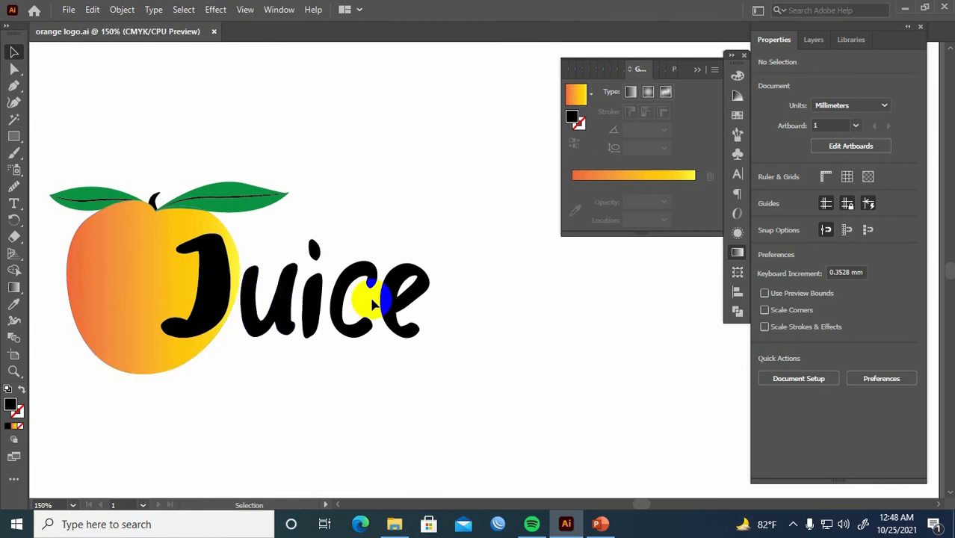
scroll(273, 345, down, 1)
scroll(275, 344, up, 1)
drag(216, 356, 319, 350)
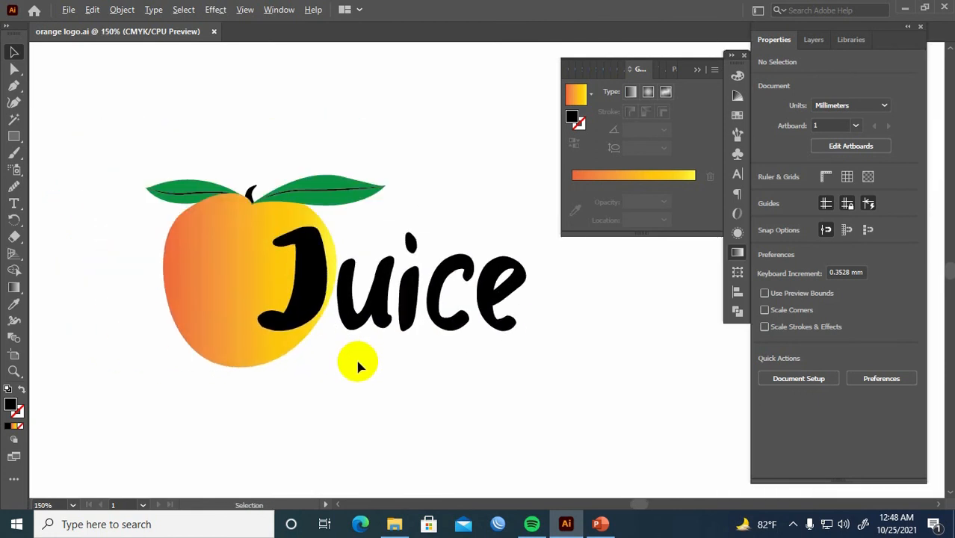
scroll(357, 365, down, 1)
drag(441, 358, 383, 347)
scroll(381, 348, down, 1)
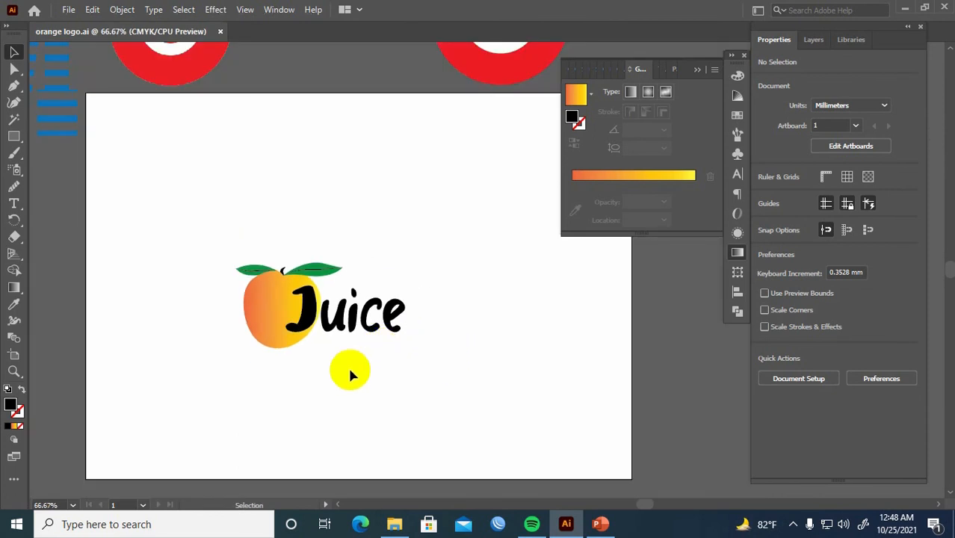
scroll(315, 354, up, 3)
drag(314, 349, 357, 394)
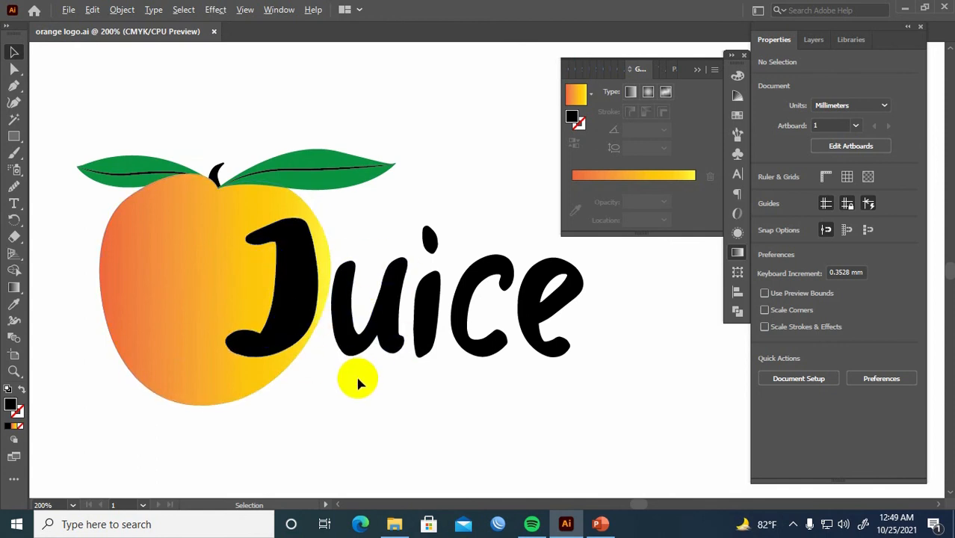
scroll(358, 383, down, 1)
scroll(358, 382, up, 1)
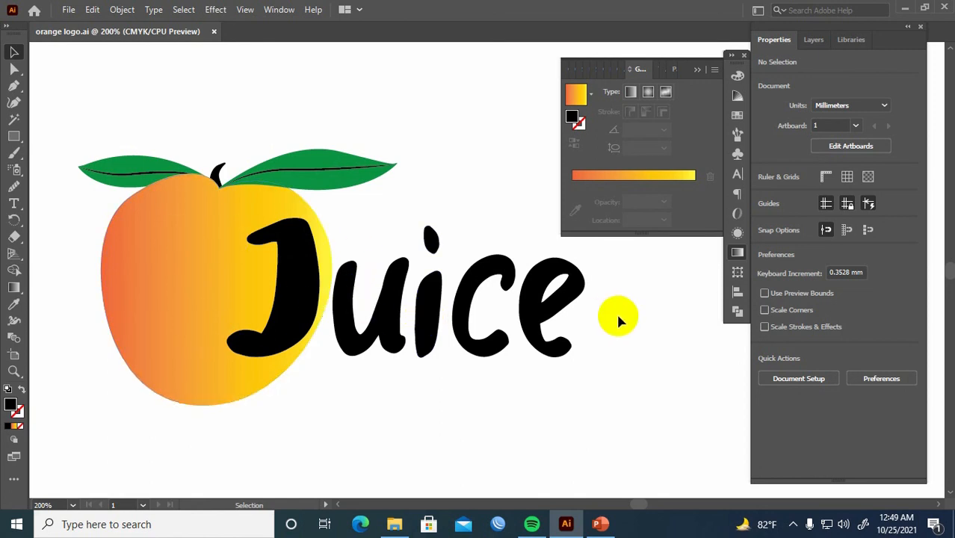
scroll(302, 419, down, 1)
scroll(401, 404, down, 1)
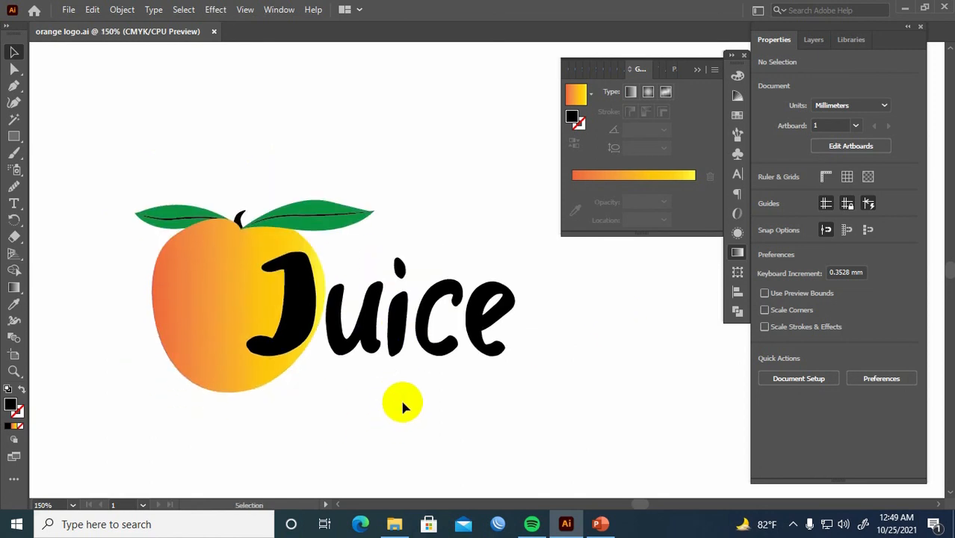
scroll(402, 406, down, 1)
drag(458, 393, 415, 381)
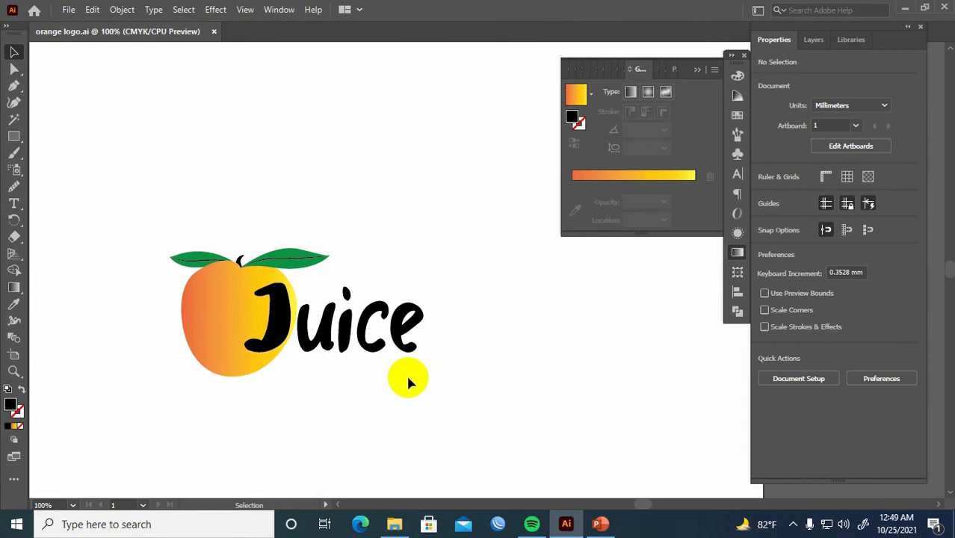
drag(337, 387, 367, 364)
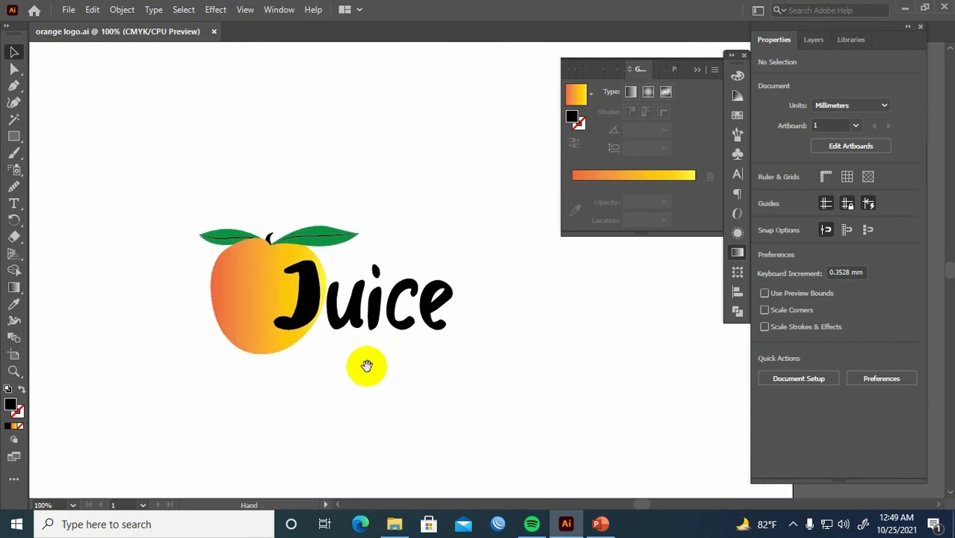
Group the fruit, leaves and "Juice" lettering, and move the grouped logo up near the artboard's upper edge
click(741, 253)
scroll(461, 336, down, 2)
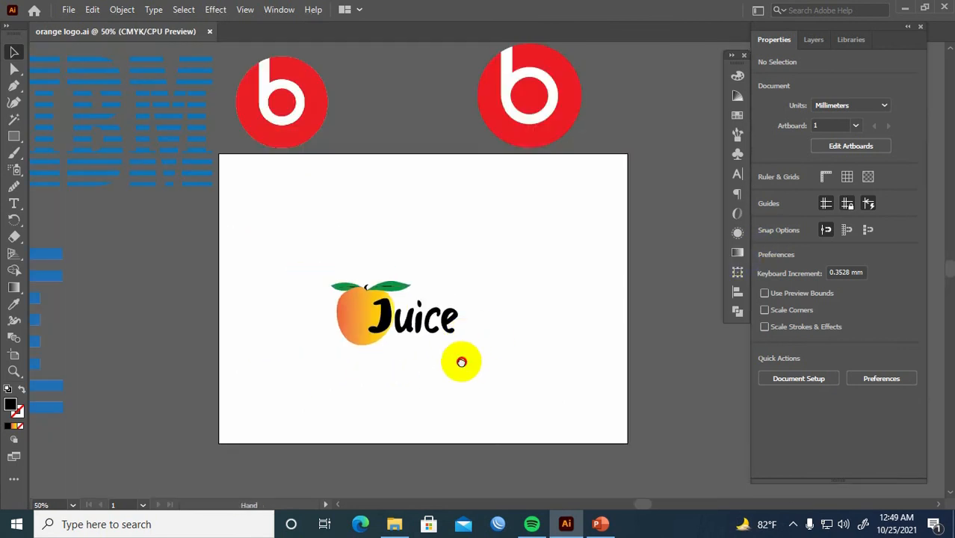
drag(460, 362, 449, 343)
drag(305, 253, 461, 345)
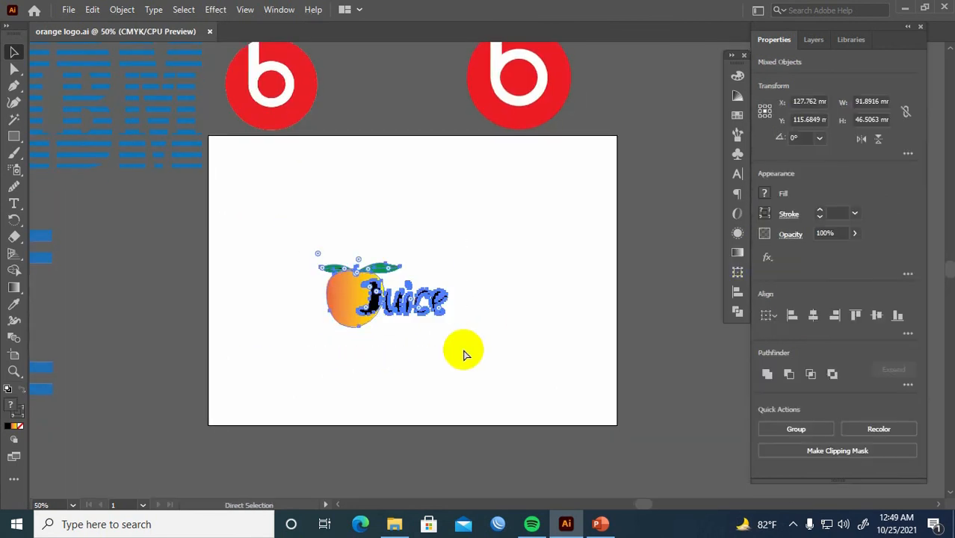
drag(358, 302, 381, 206)
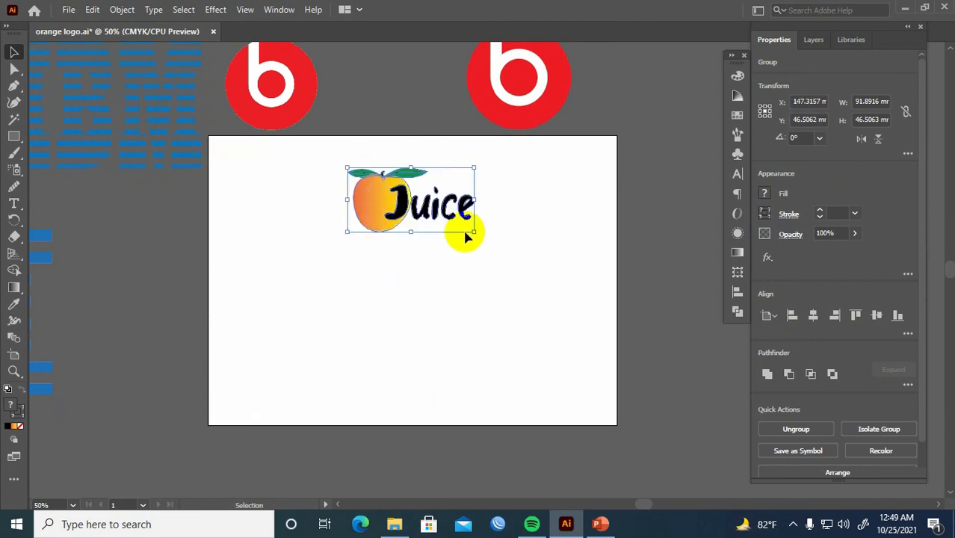
Enlarge the grouped logo proportionally to about 121 × 61 mm and shift it slightly to the left
drag(474, 233, 514, 253)
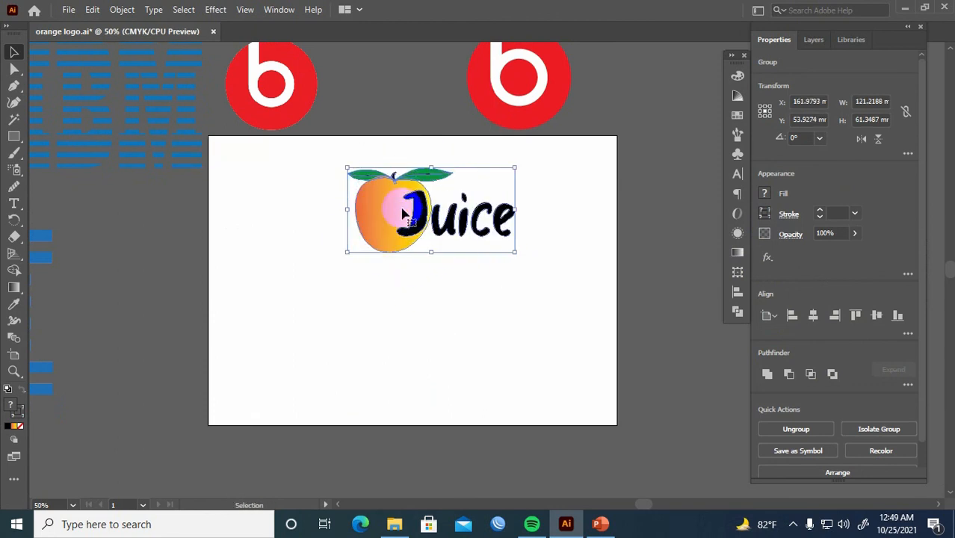
drag(402, 214, 389, 214)
click(391, 301)
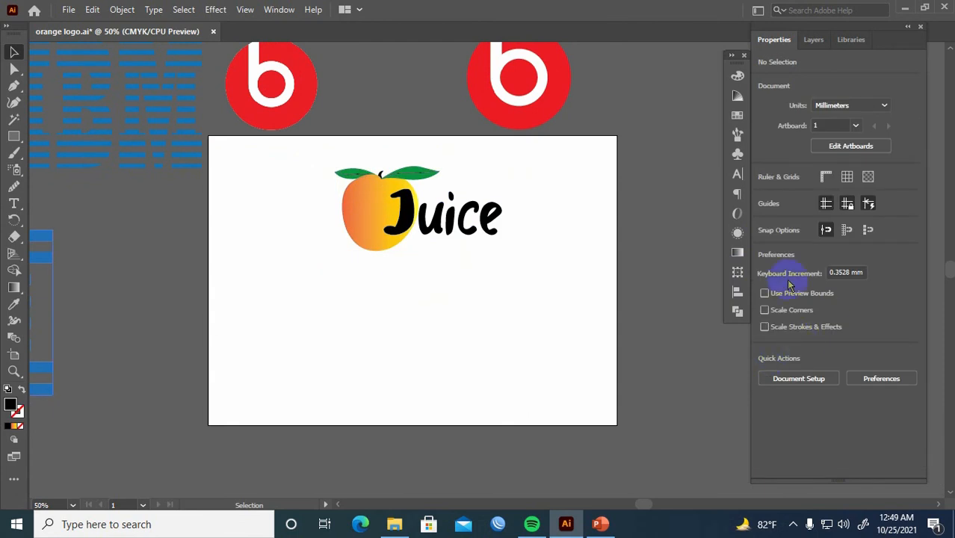
Align the grouped logo to the horizontal centre of the artboard
click(737, 292)
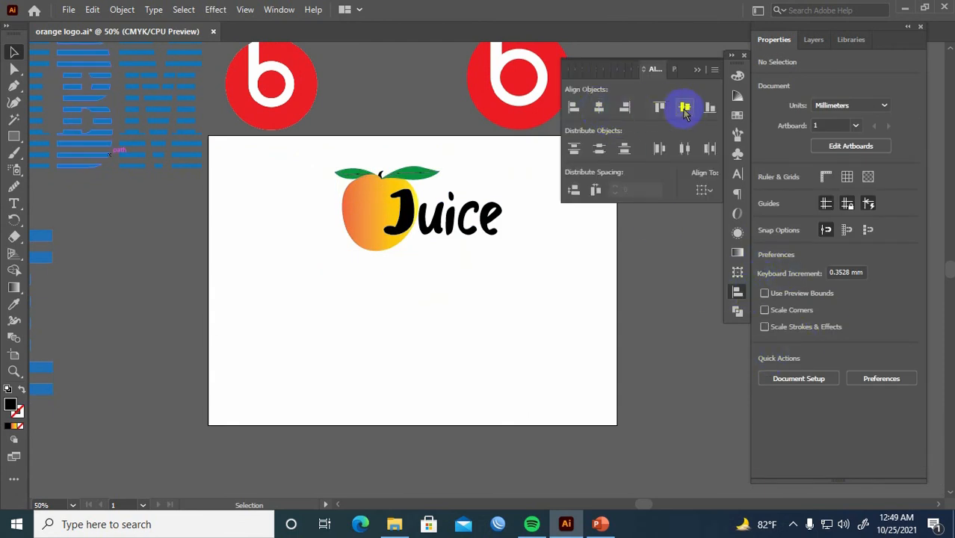
click(405, 213)
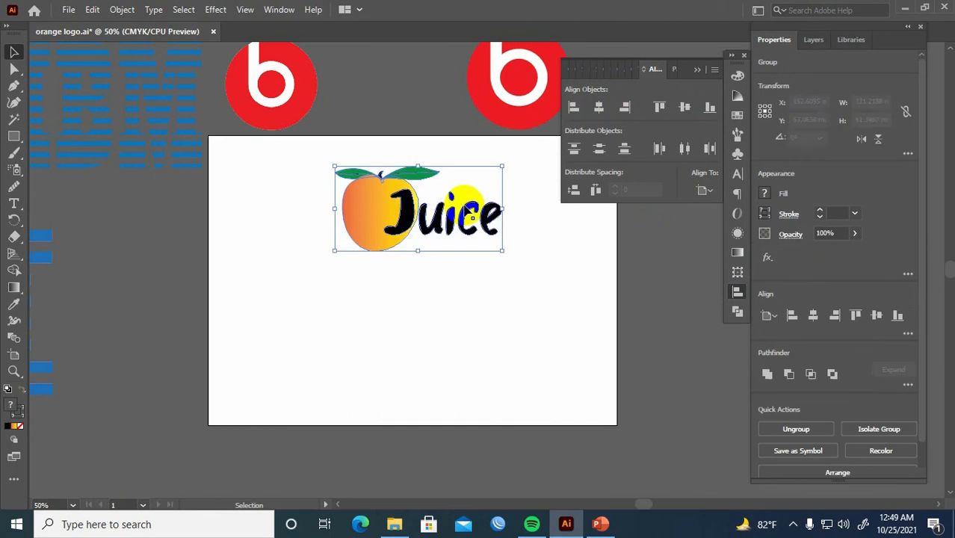
click(602, 109)
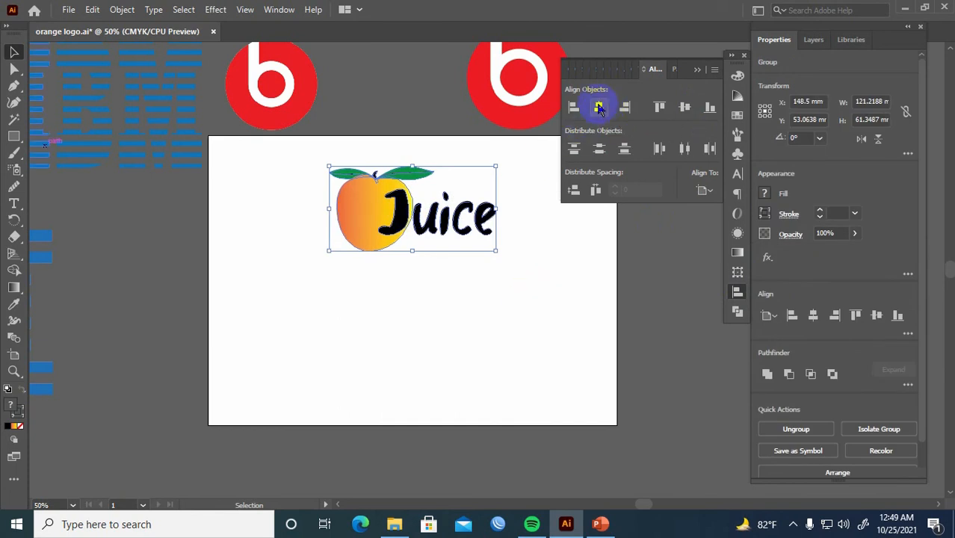
click(514, 301)
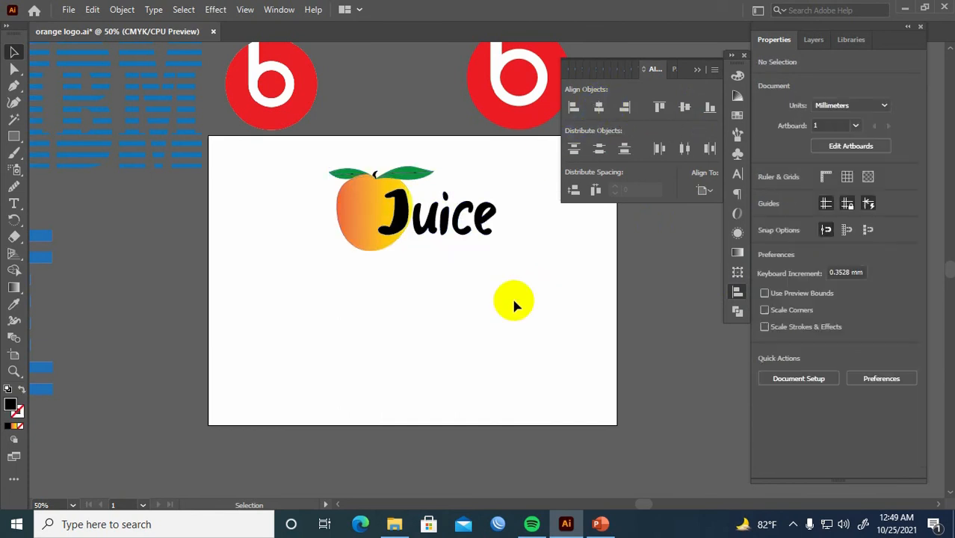
click(736, 293)
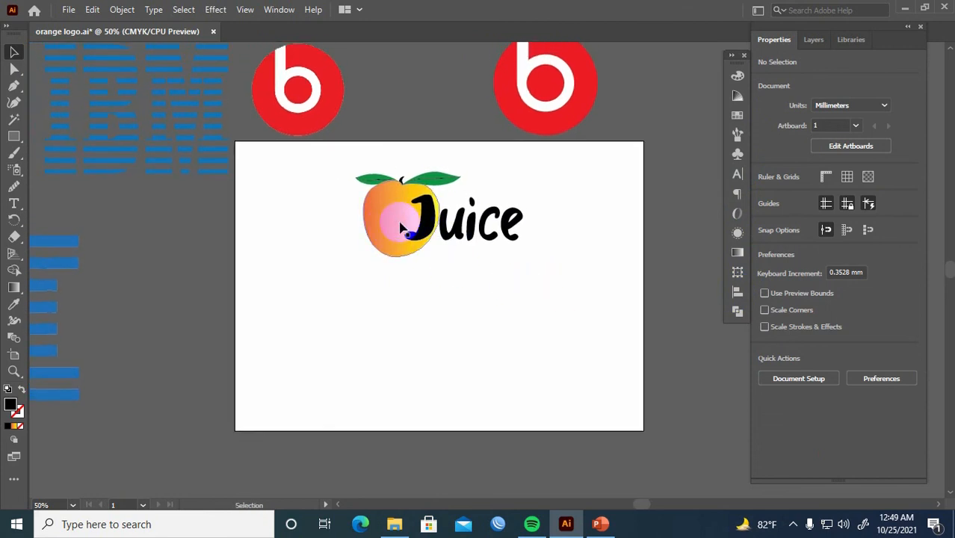
Draw a black rectangle about 297 × 77.5 mm across the full width of the artboard's lower part
scroll(442, 244, up, 1)
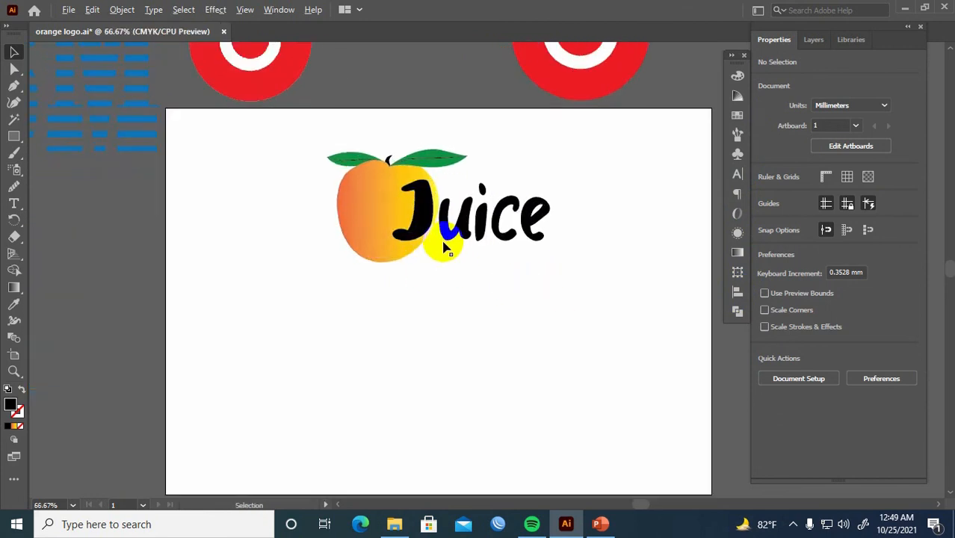
scroll(442, 243, down, 1)
drag(461, 314, 449, 307)
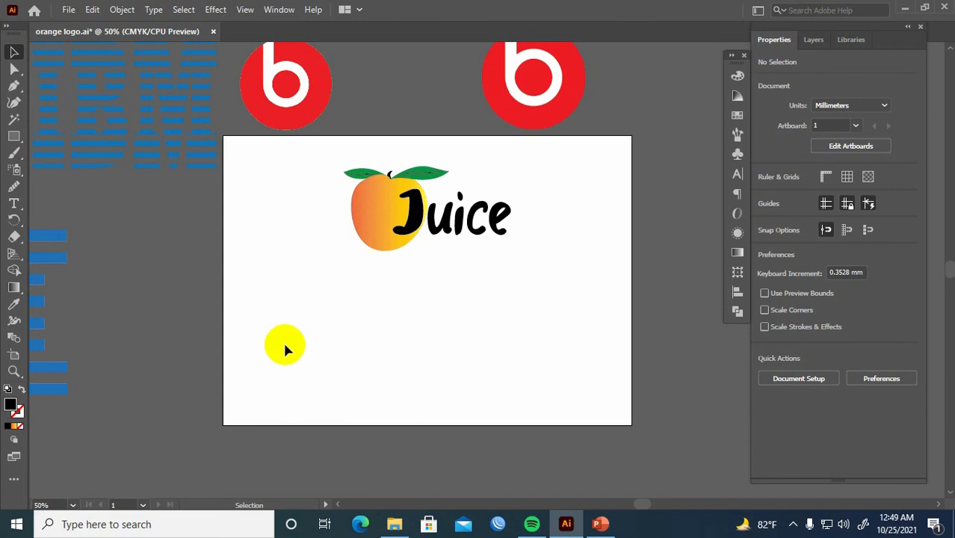
key(m)
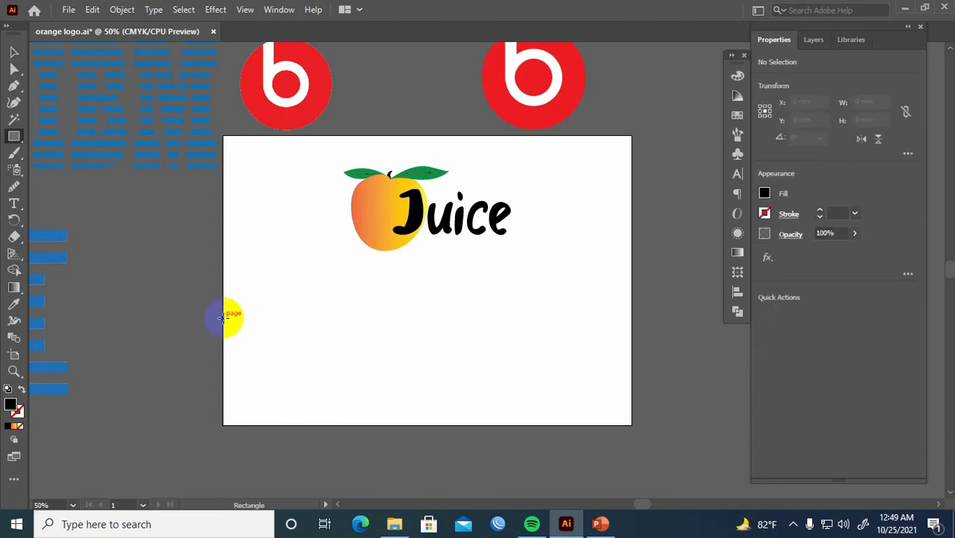
drag(224, 318, 633, 425)
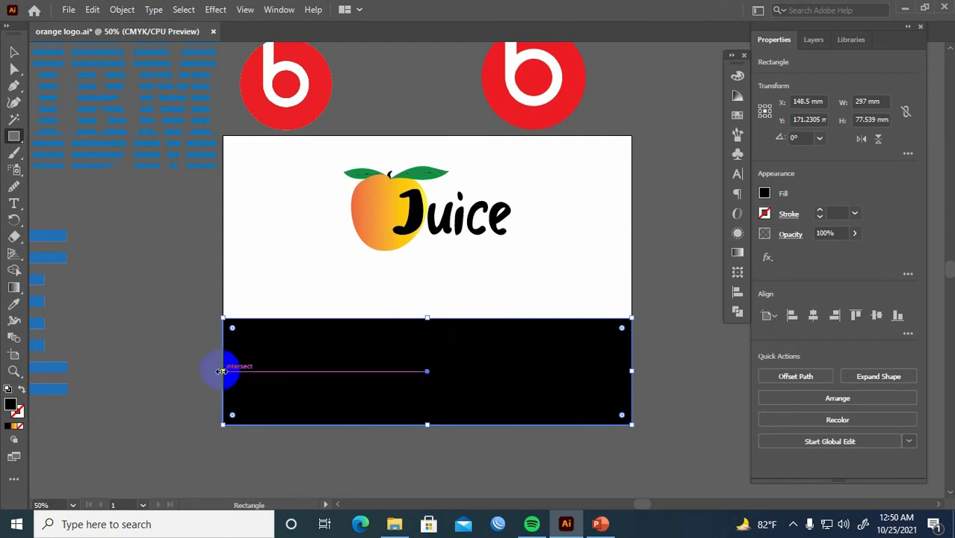
Duplicate the black rectangle in place, narrow the copy to about 151 mm on the right side, and fill it white
drag(223, 371, 422, 379)
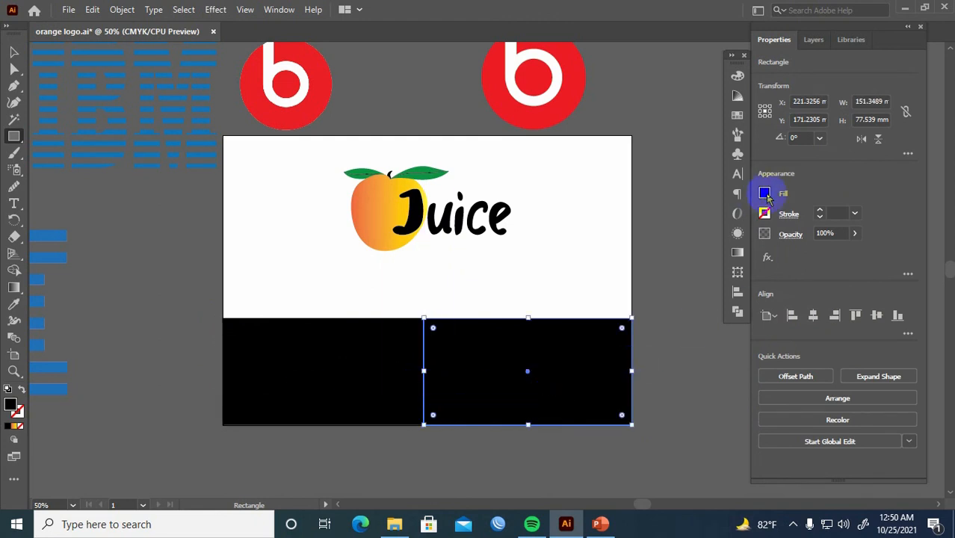
click(764, 194)
click(631, 243)
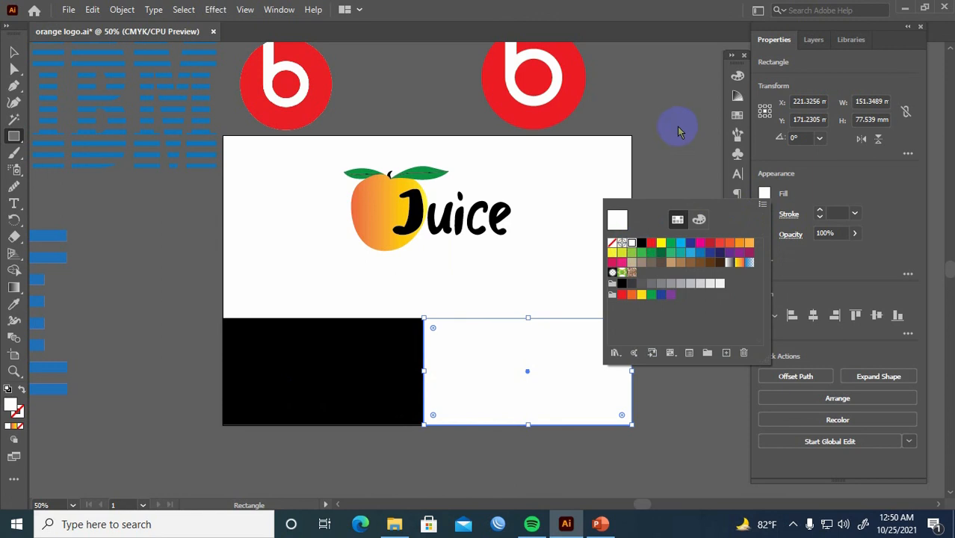
click(680, 134)
key(v)
click(678, 236)
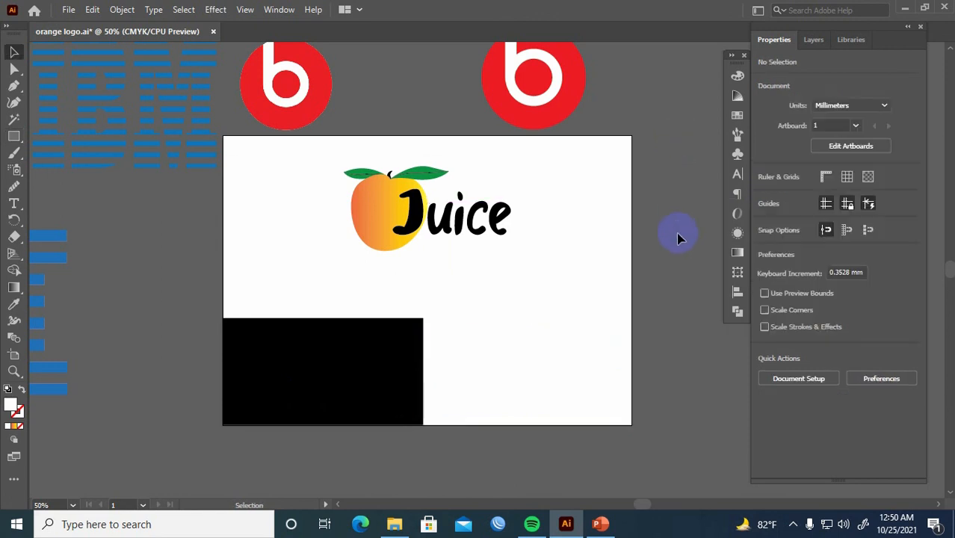
Place a copy of the logo over the black area and send the black rectangle behind it
drag(396, 212, 427, 238)
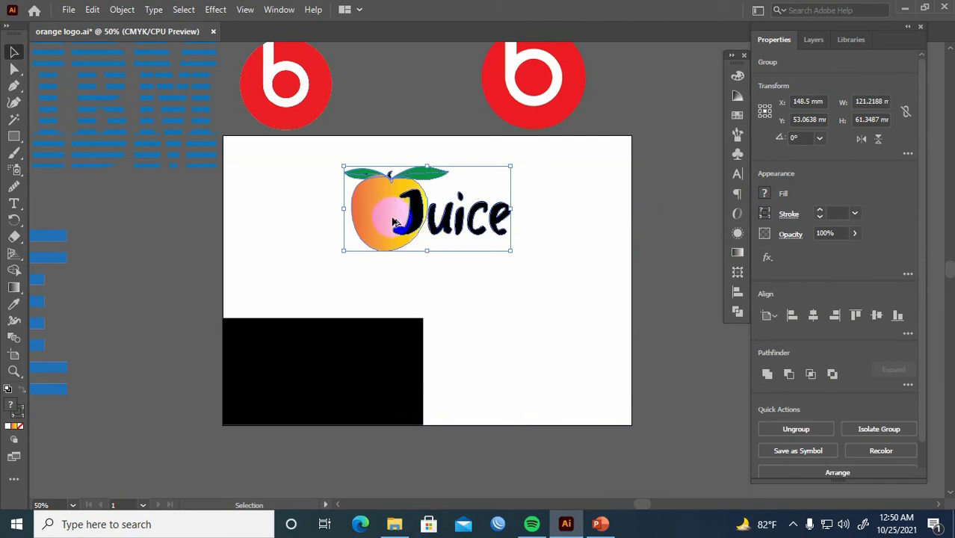
drag(394, 222, 292, 376)
click(369, 455)
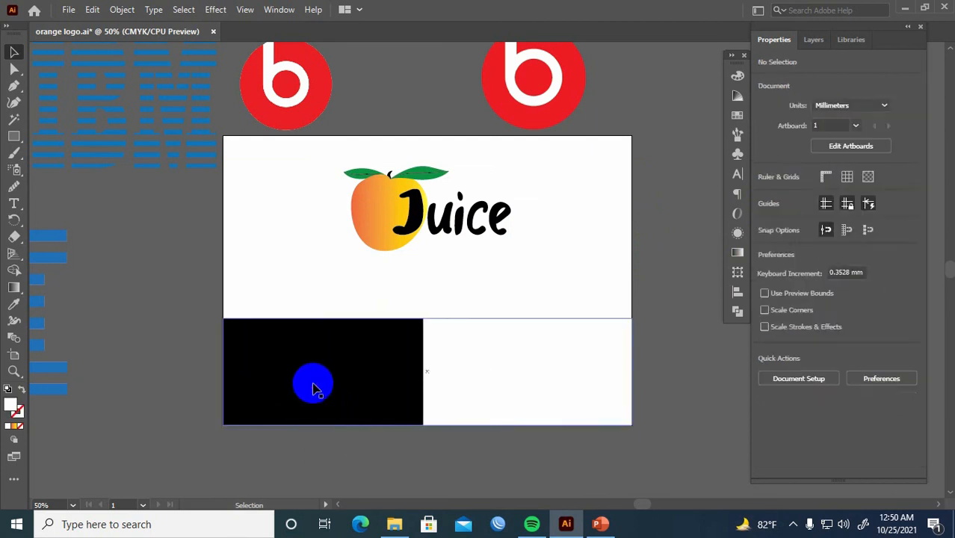
click(314, 389)
key(ctrl+[)
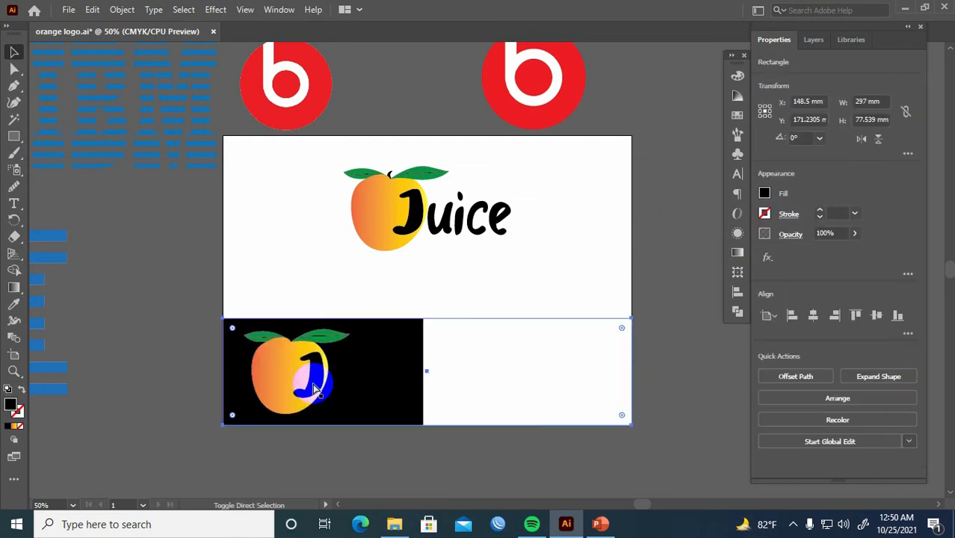
Ungroup the logo copy on the black rectangle and fill its "Juice" lettering white
click(312, 384)
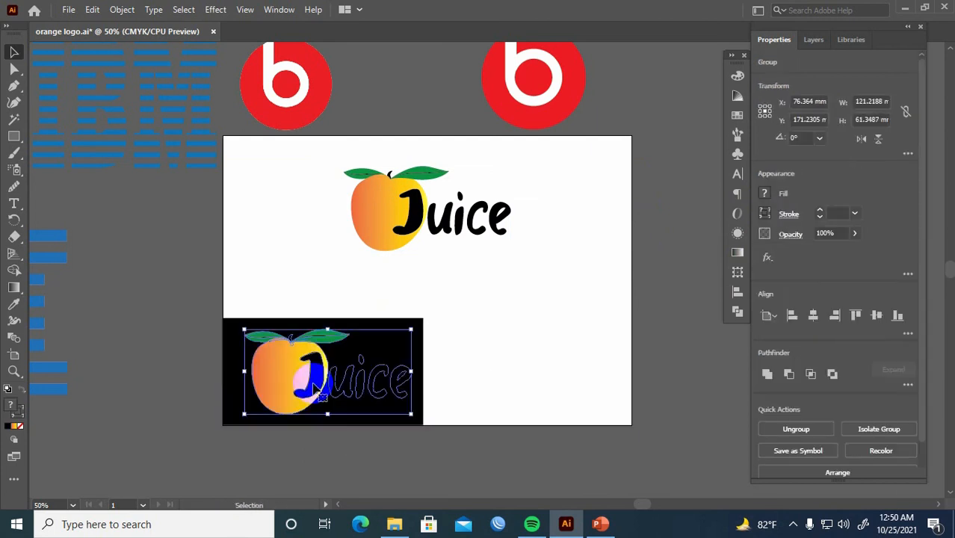
key(ctrl+shift+g)
click(348, 467)
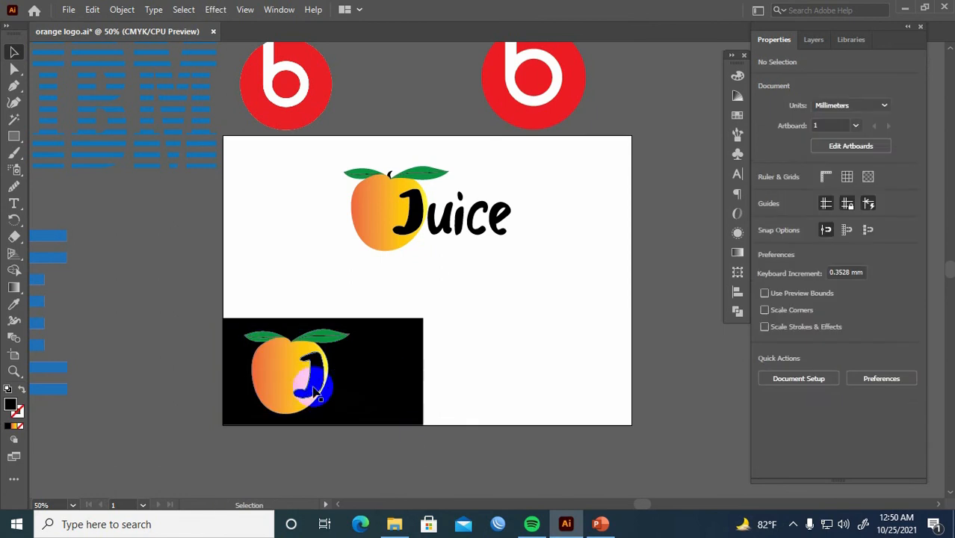
drag(314, 388, 396, 388)
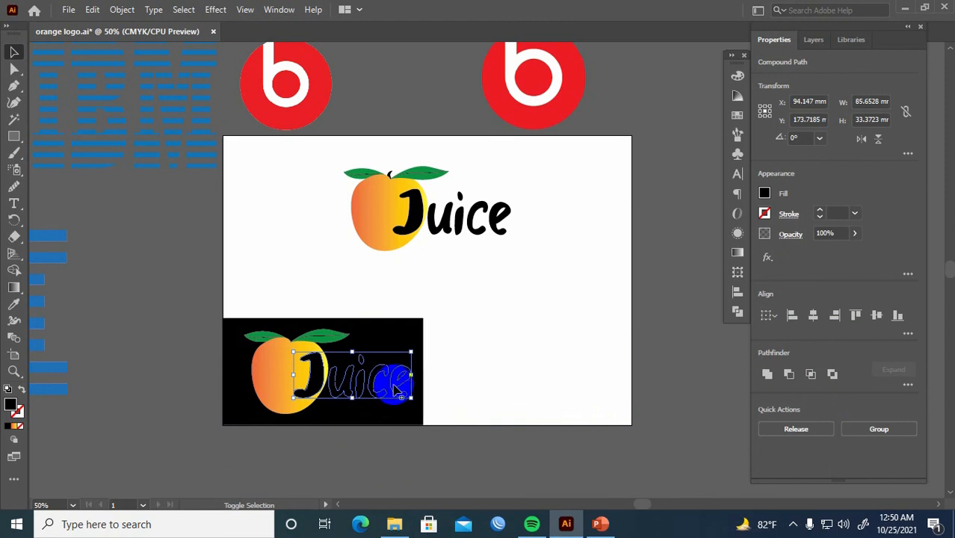
click(765, 194)
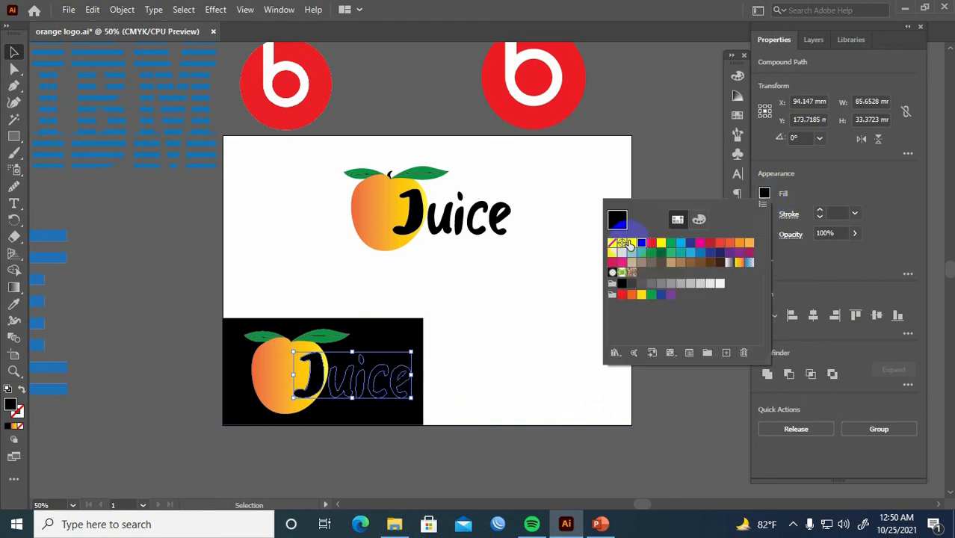
click(631, 244)
click(665, 418)
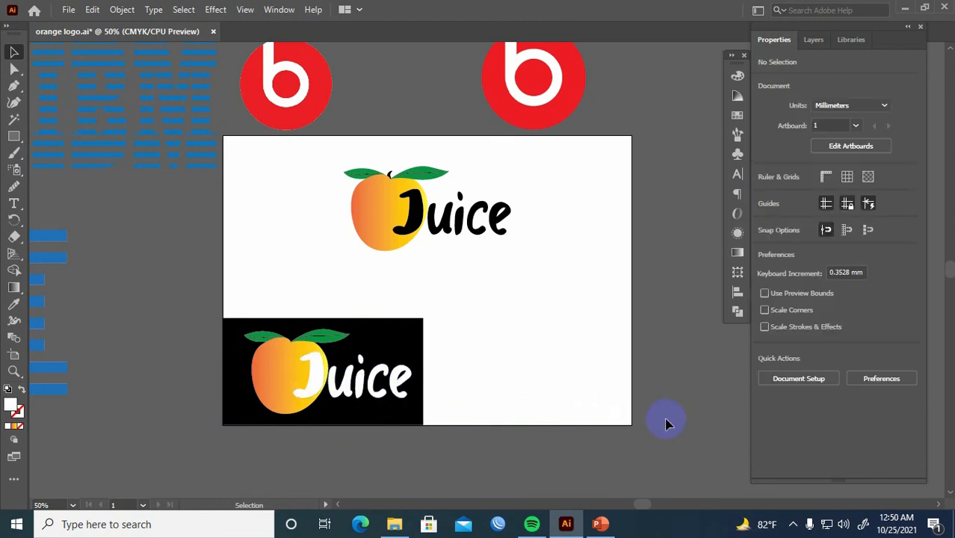
Select all the white "Juice" letters on the black rectangle and group them
drag(670, 386, 665, 388)
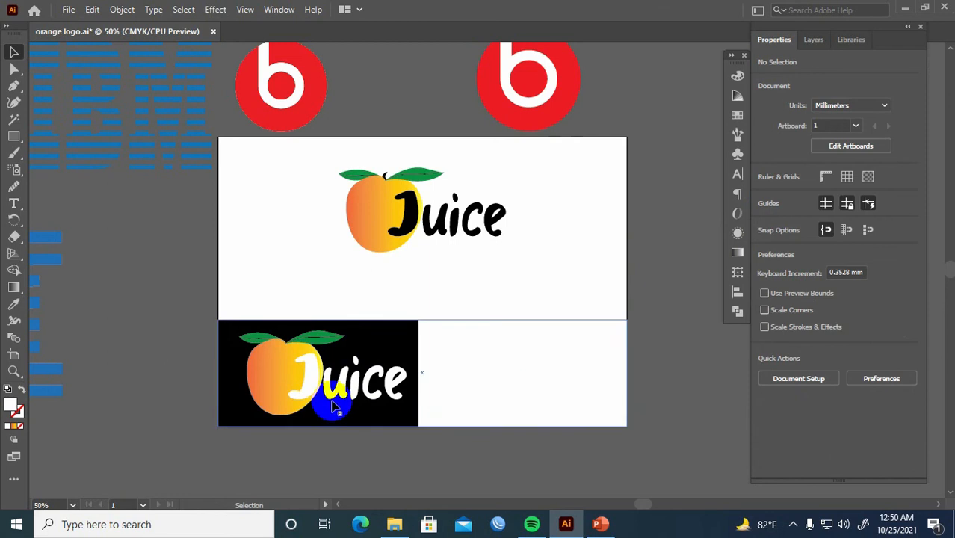
click(390, 385)
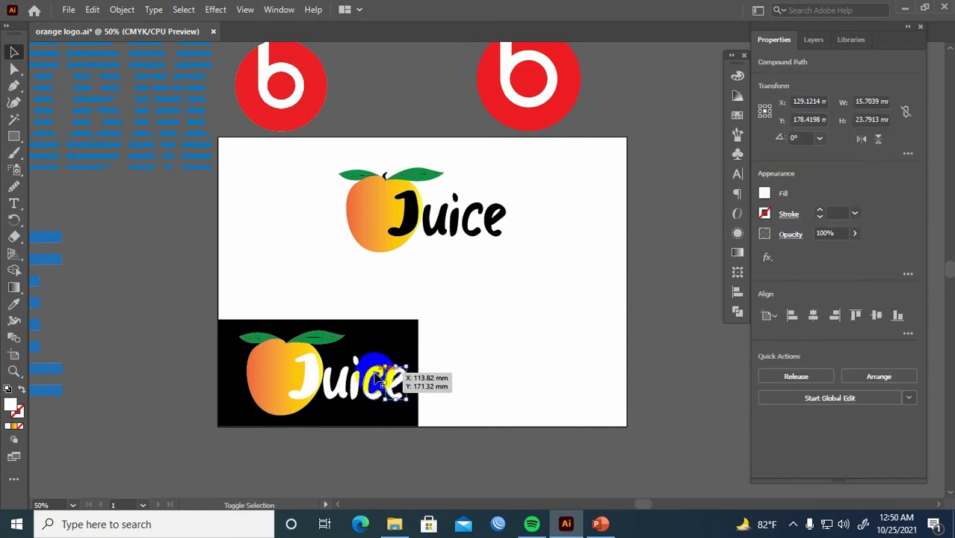
shift+click(377, 375)
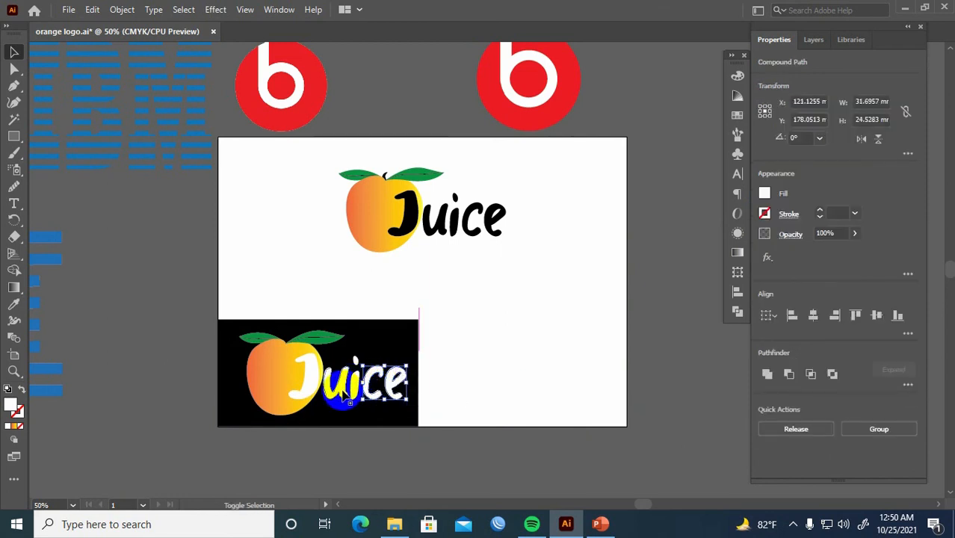
shift+click(355, 387)
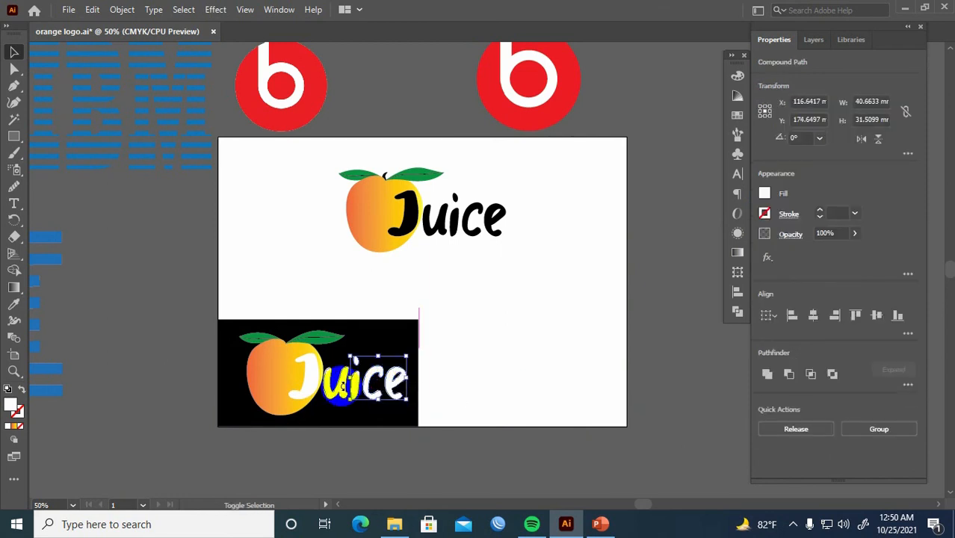
shift+click(333, 385)
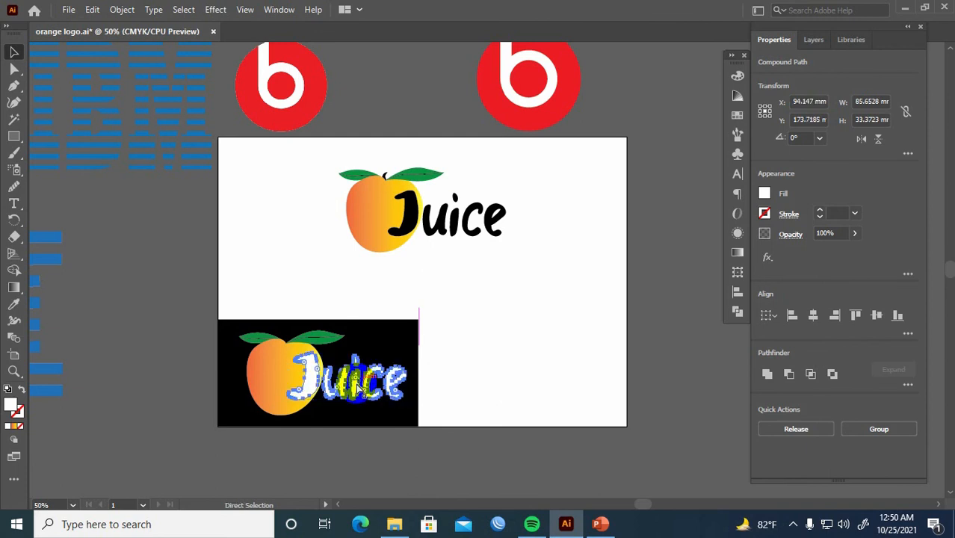
key(ctrl+g)
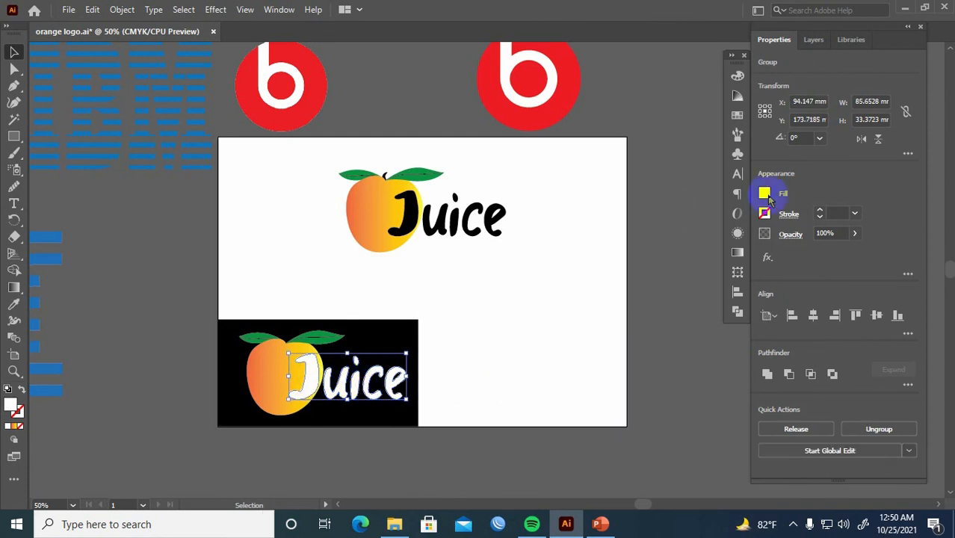
Try red, yellow, blue, green, purple and pink fills on the grouped "Juice" lettering and set it back to white
click(765, 195)
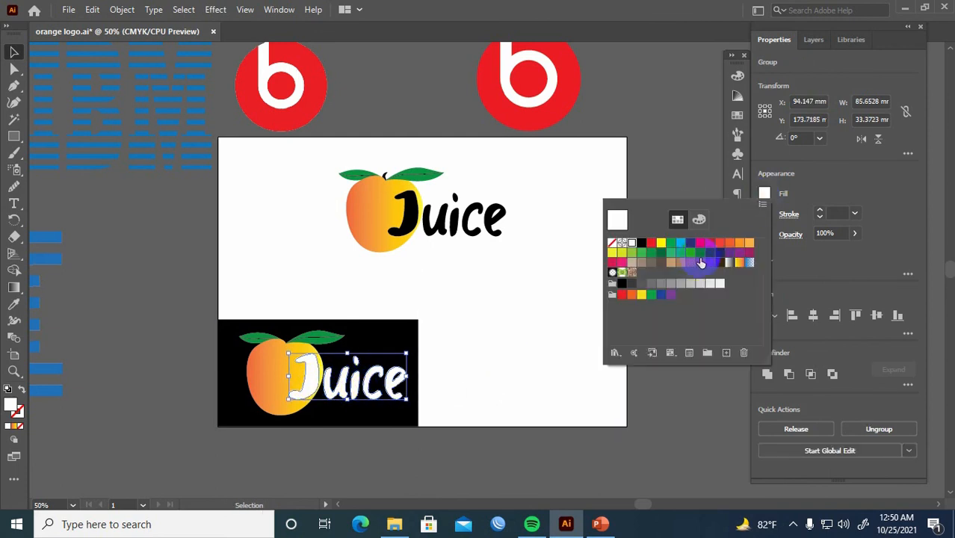
click(651, 244)
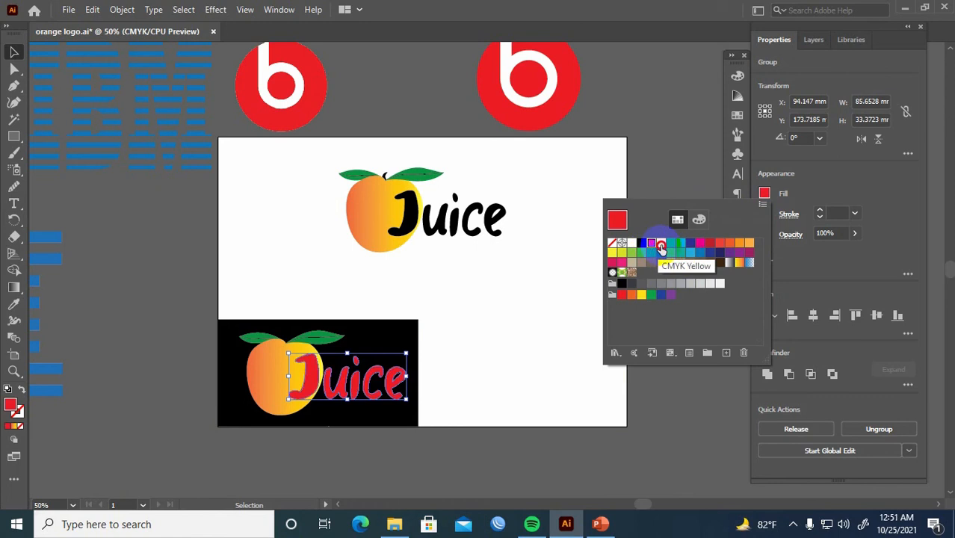
click(661, 245)
click(676, 244)
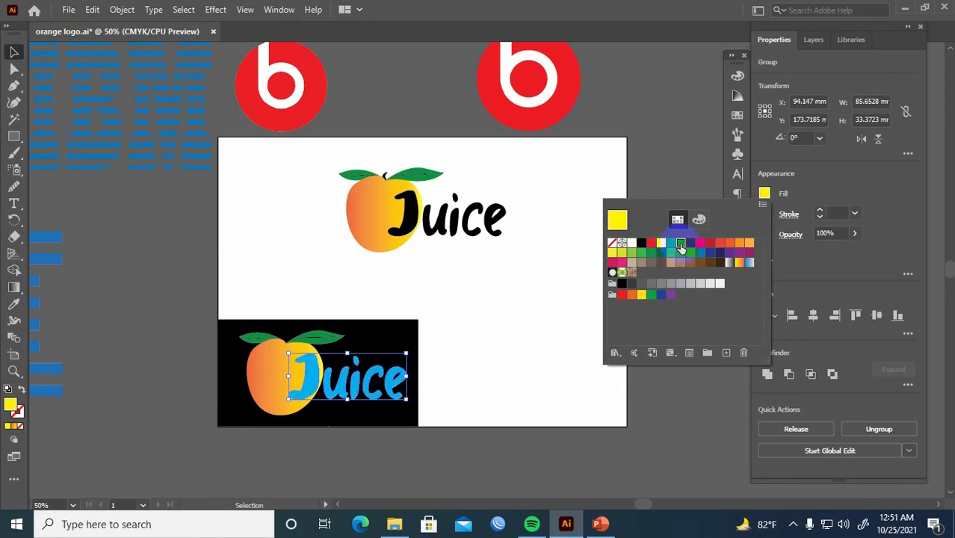
click(673, 255)
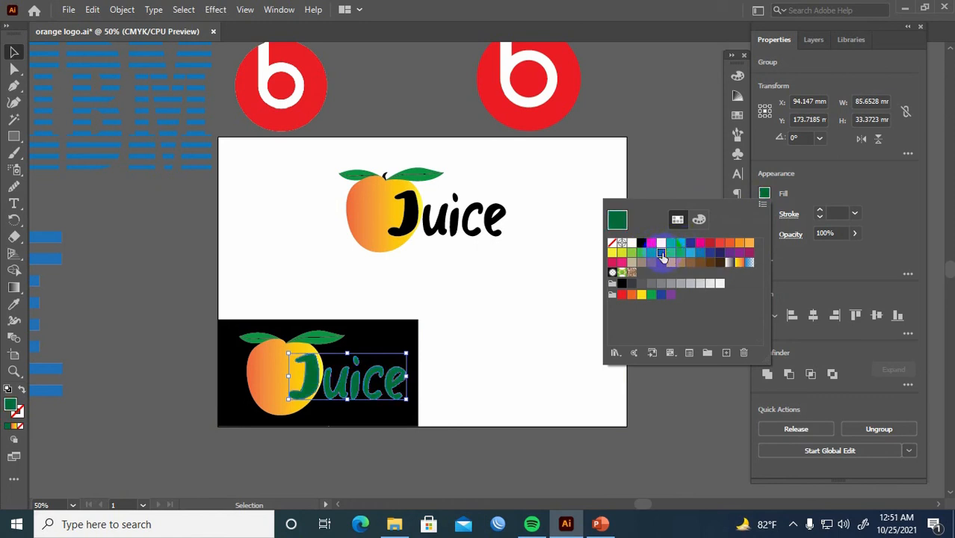
click(651, 253)
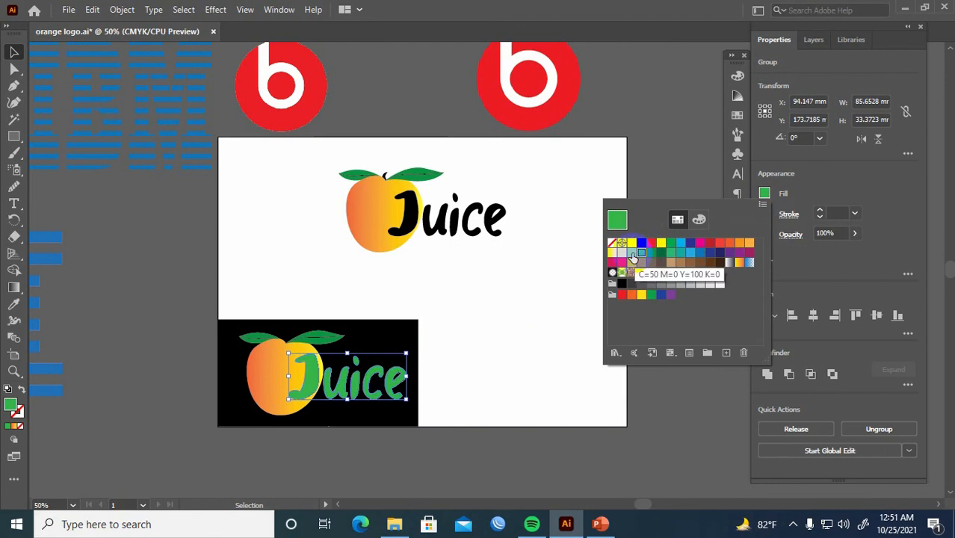
click(632, 252)
click(613, 253)
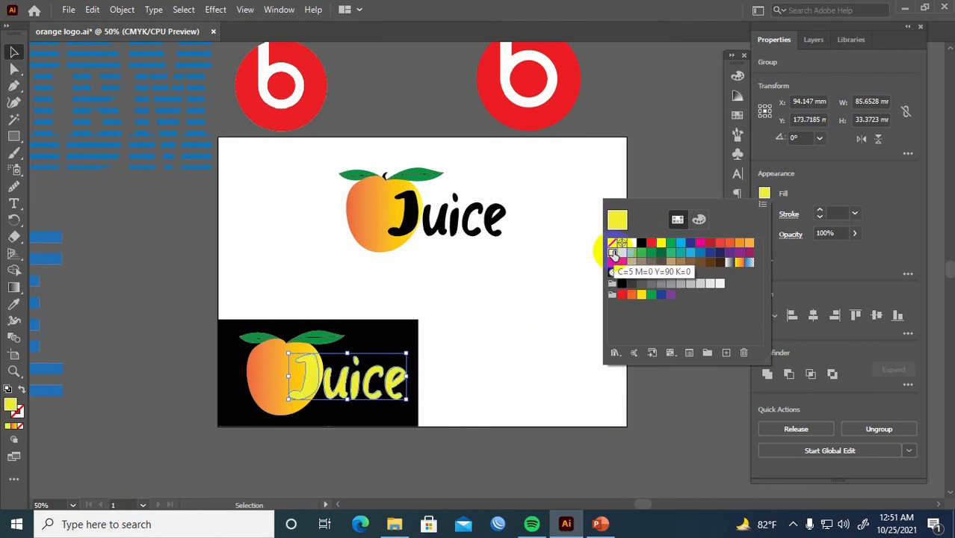
click(711, 254)
click(729, 254)
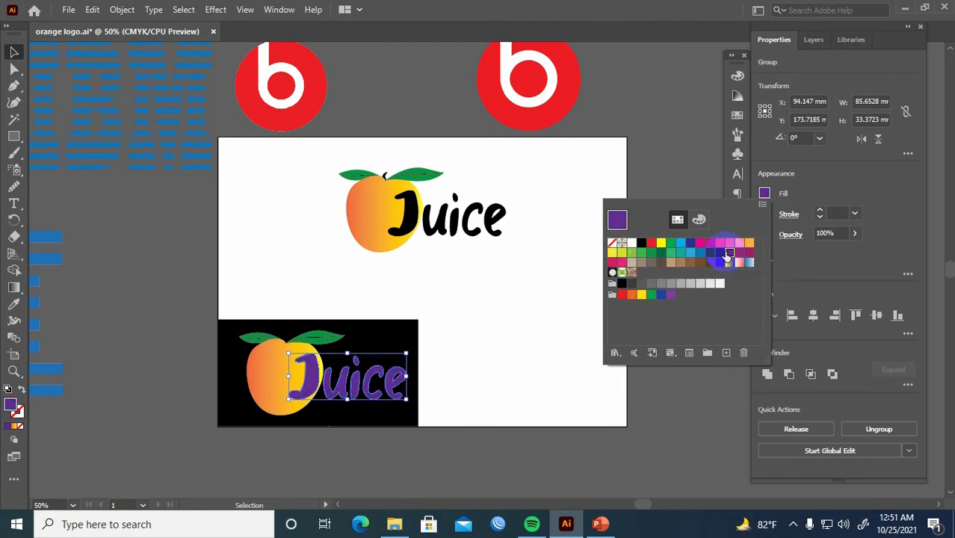
click(613, 262)
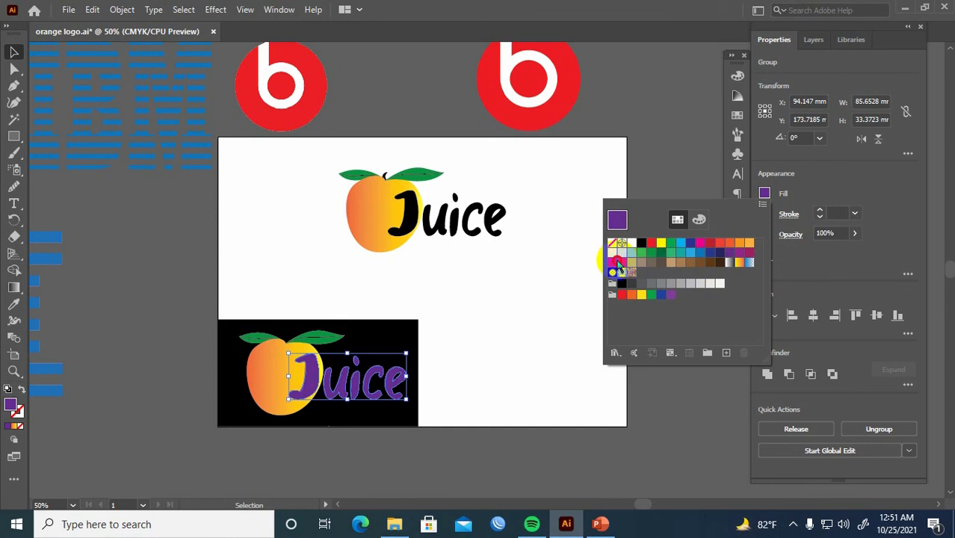
click(623, 263)
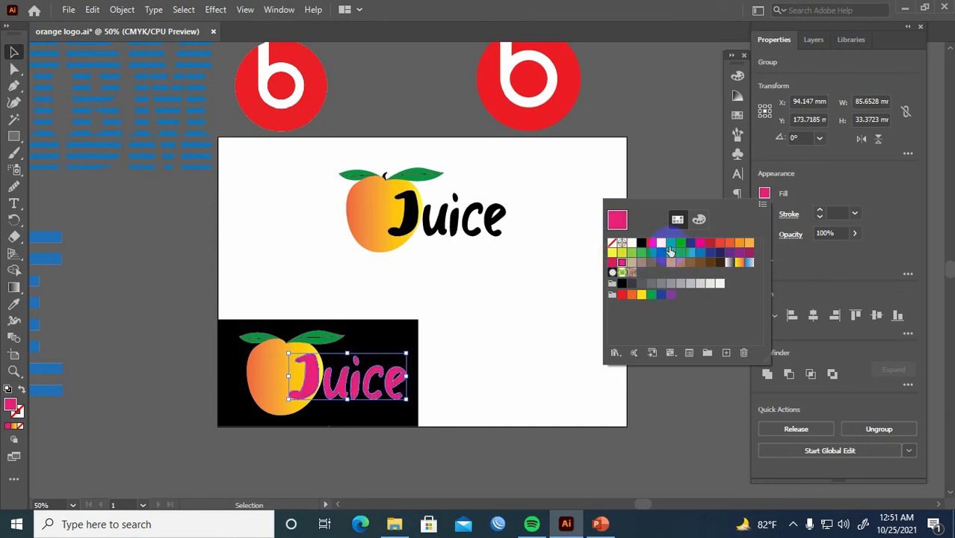
click(631, 244)
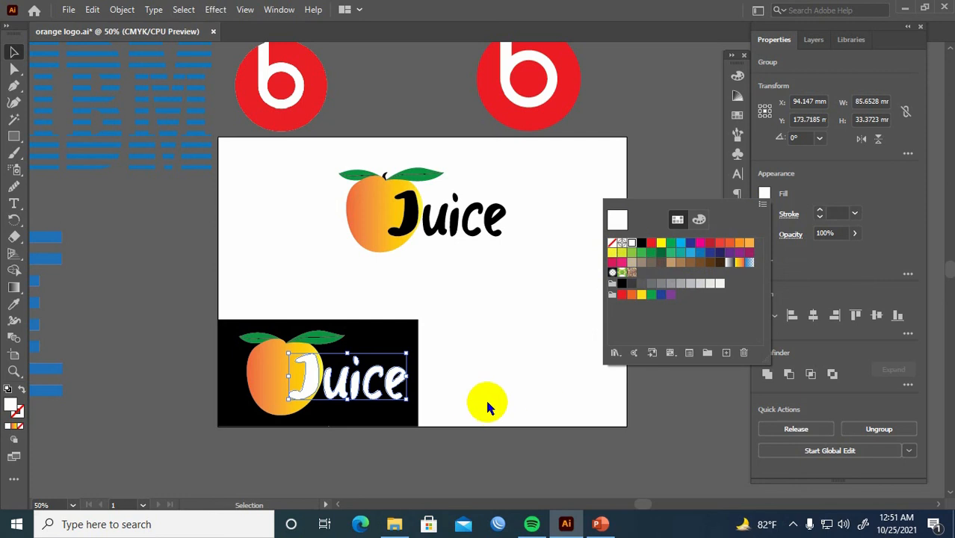
Fill the white rectangle beside the black area with green
click(508, 381)
click(505, 353)
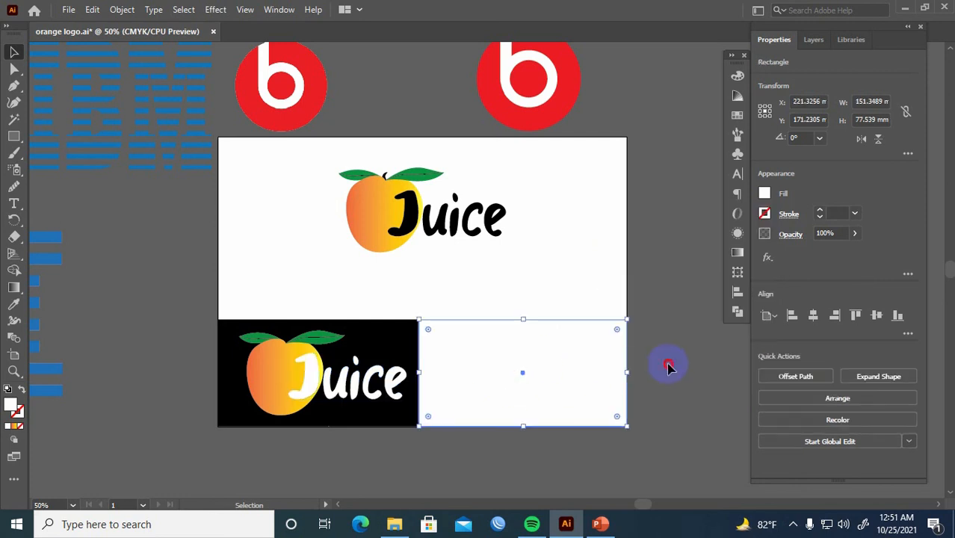
click(667, 365)
click(582, 375)
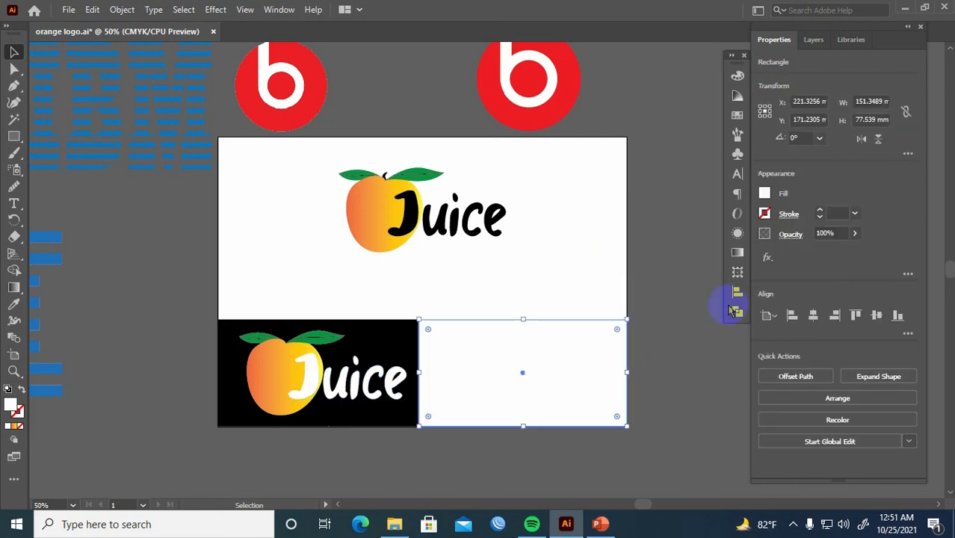
click(765, 196)
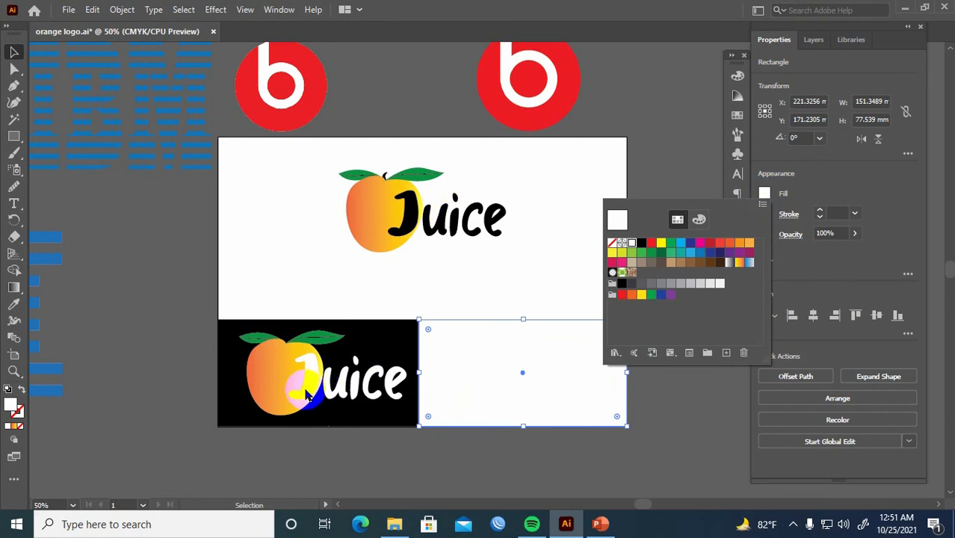
click(515, 375)
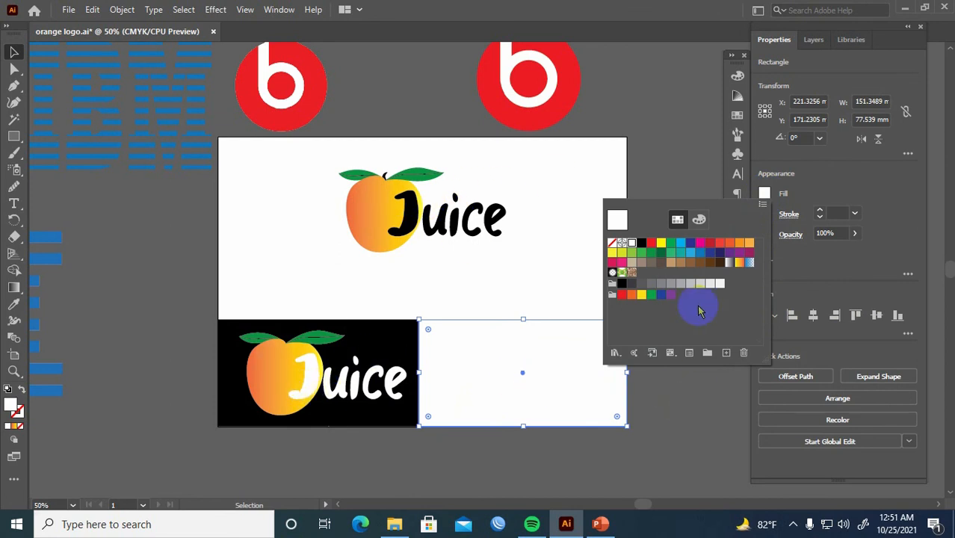
click(651, 253)
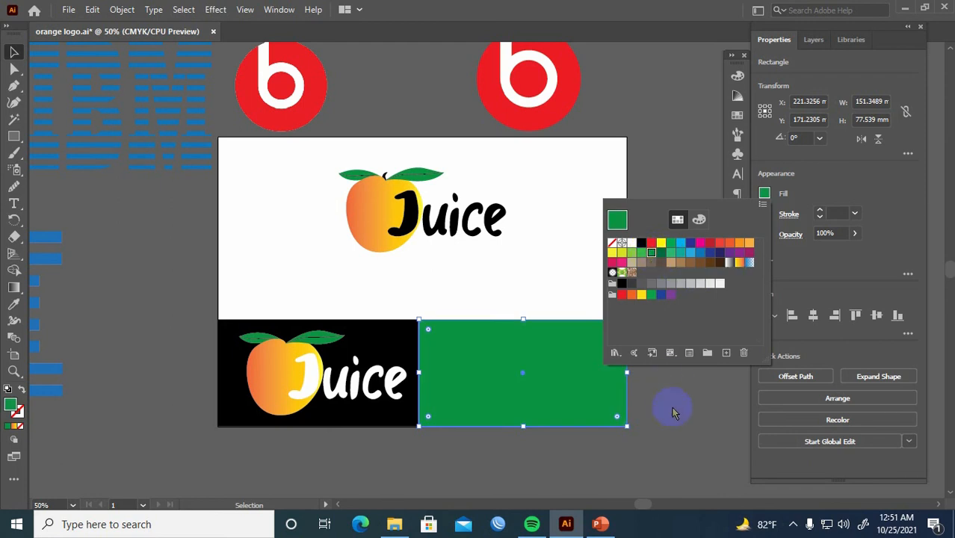
Place a copy of the main black-lettered logo over the green rectangle
click(384, 215)
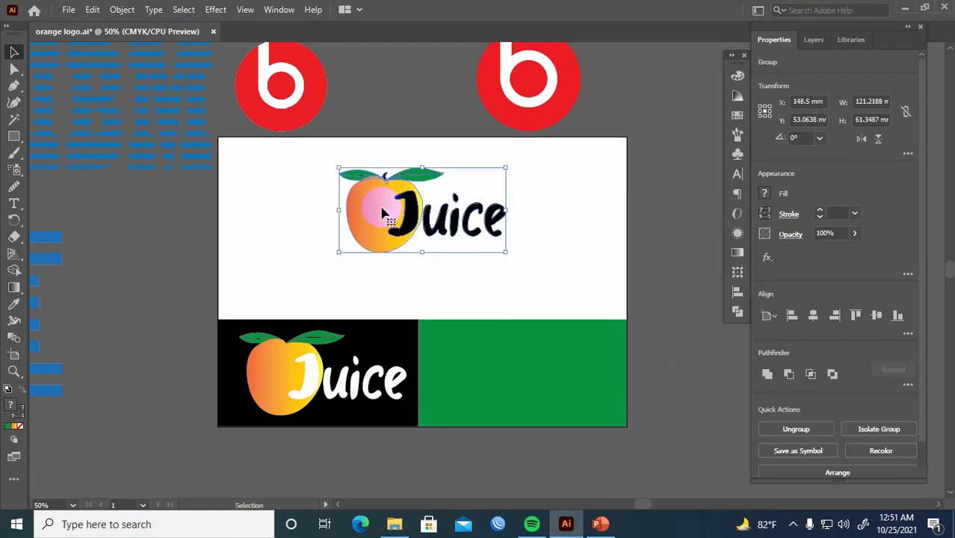
drag(383, 214, 494, 375)
click(667, 351)
Try sending the green rectangle to the back to reveal the logo copy, and undo that reordering
click(503, 382)
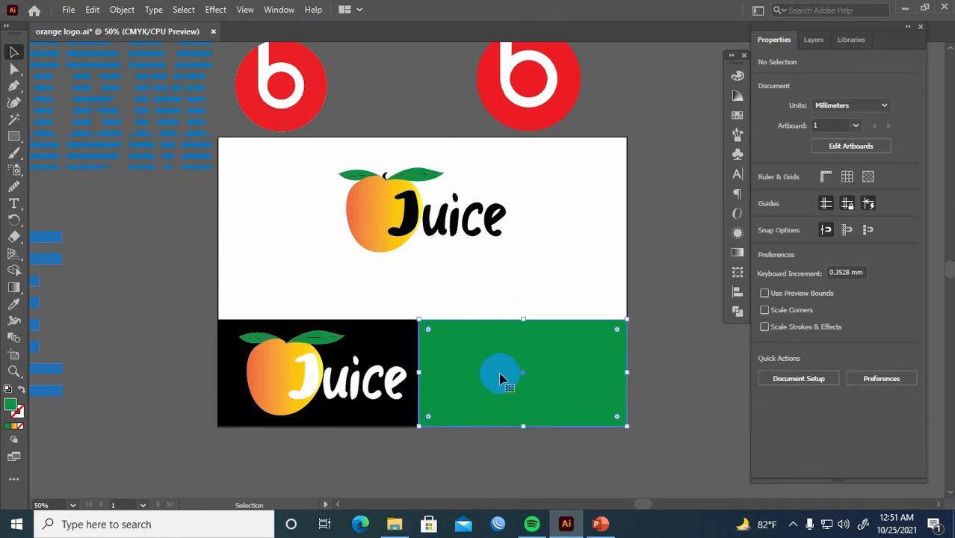
key(ctrl+shift+bracketleft)
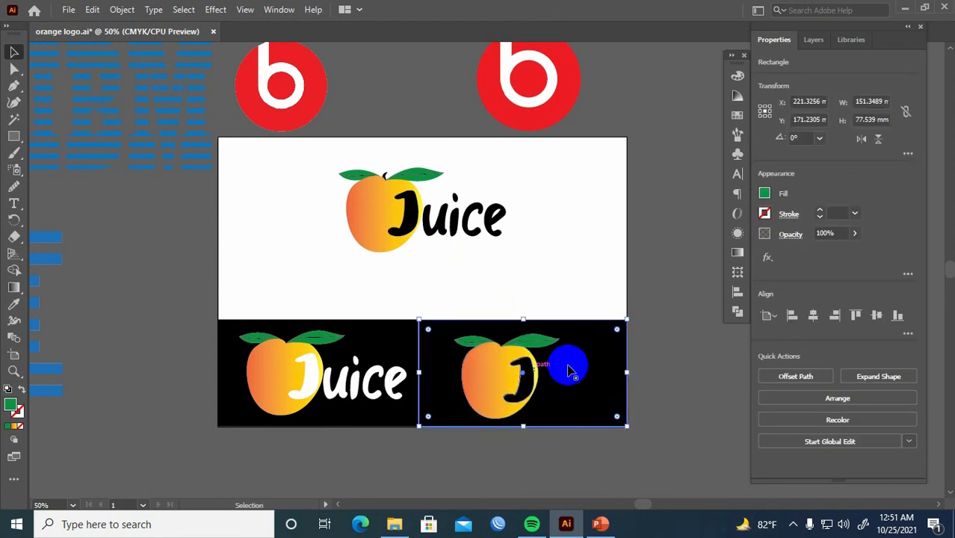
click(551, 379)
click(497, 383)
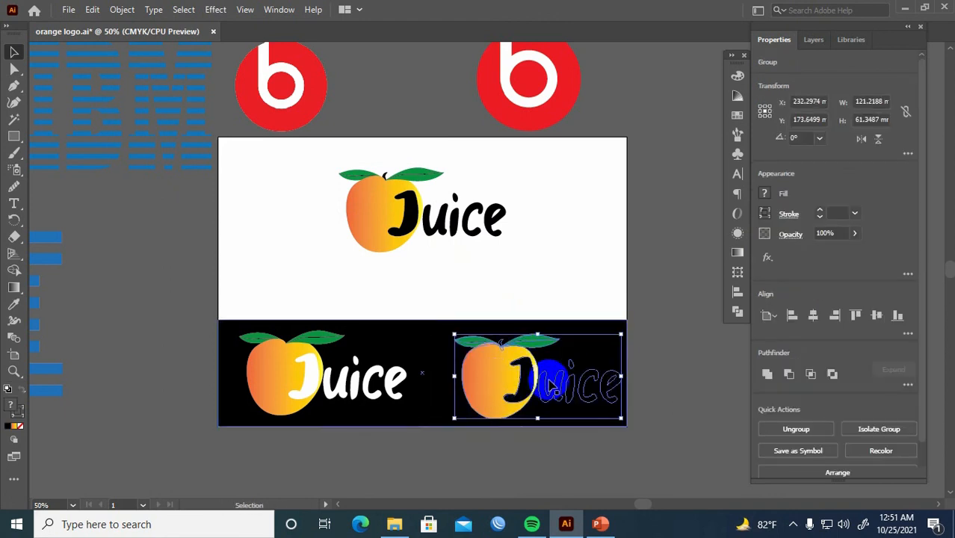
key(ctrl+z)
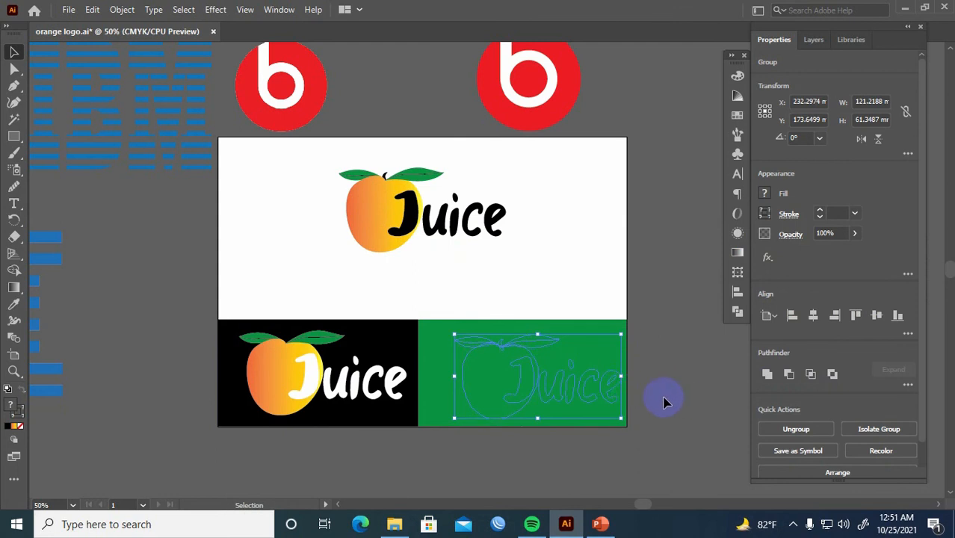
Bring the logo copy to the front, above the green rectangle
key(ctrl+shift+bracketright)
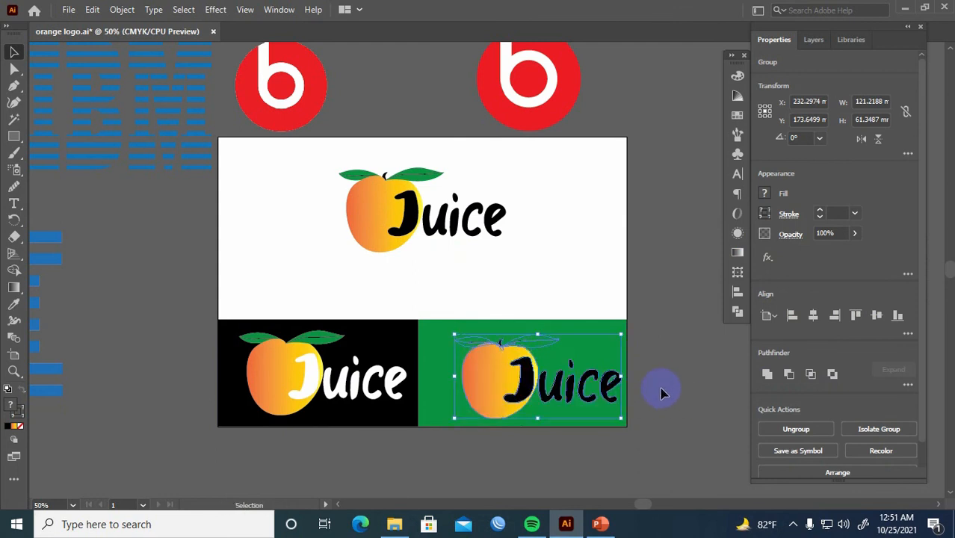
click(658, 396)
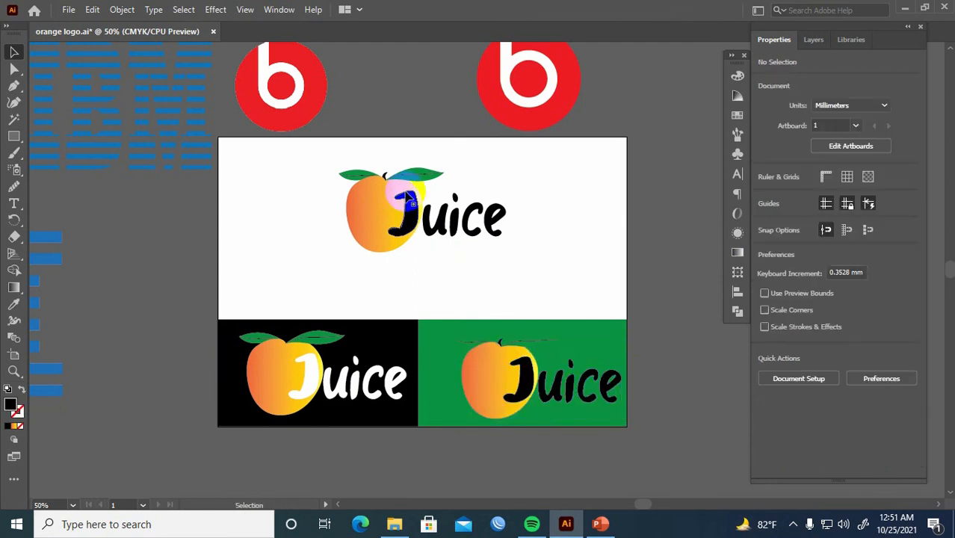
scroll(513, 350, up, 2)
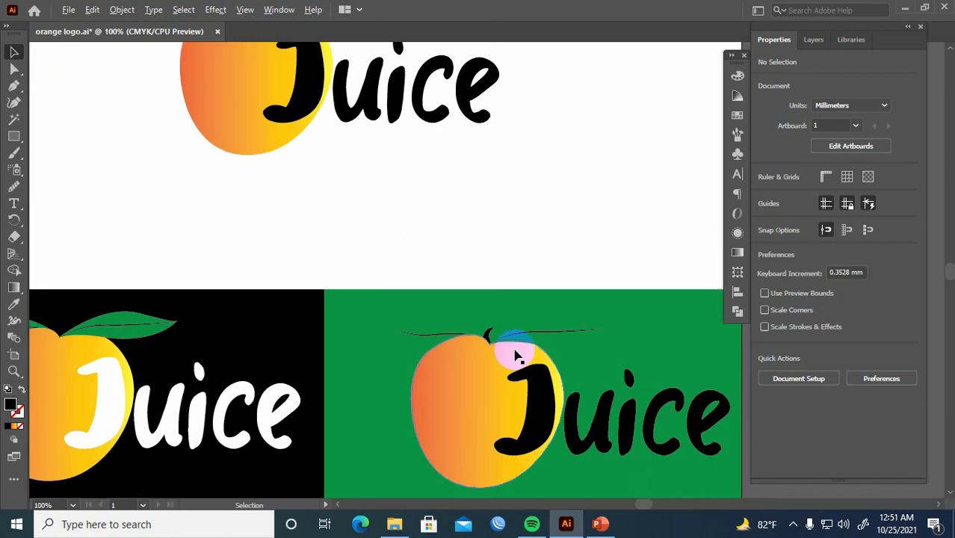
scroll(514, 355, down, 1)
scroll(468, 339, up, 1)
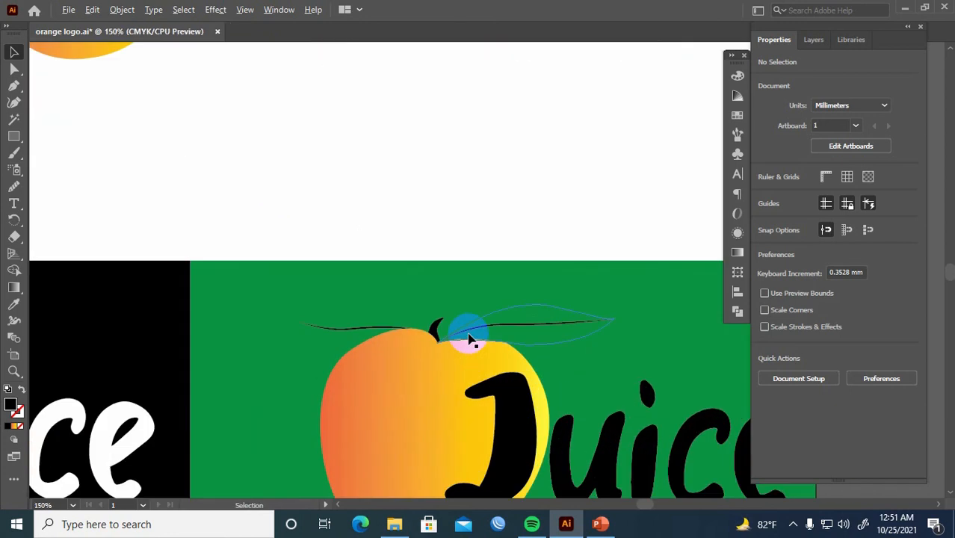
Ungroup the logo copy on the green rectangle, and ungroup its larger leaf to the right of the stem
scroll(471, 334, down, 1)
scroll(471, 334, up, 1)
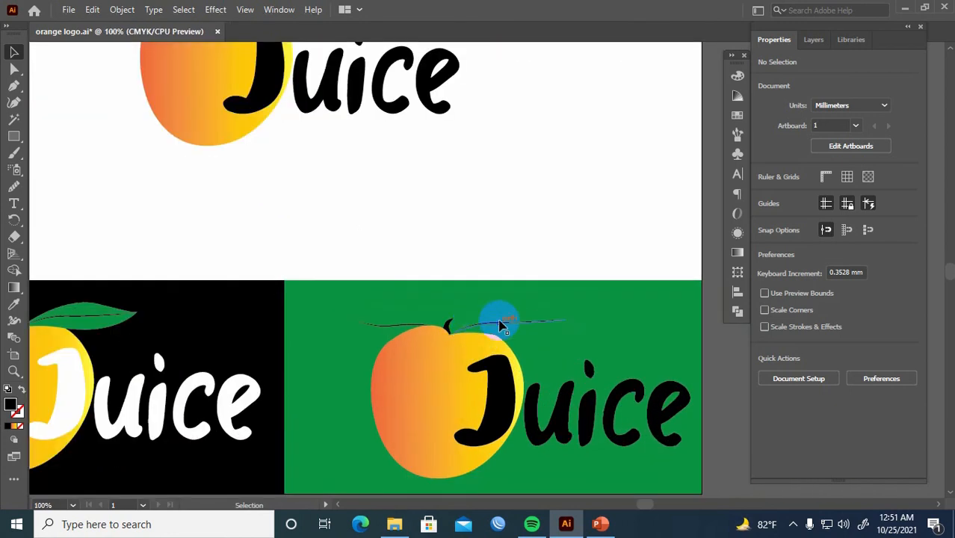
click(498, 328)
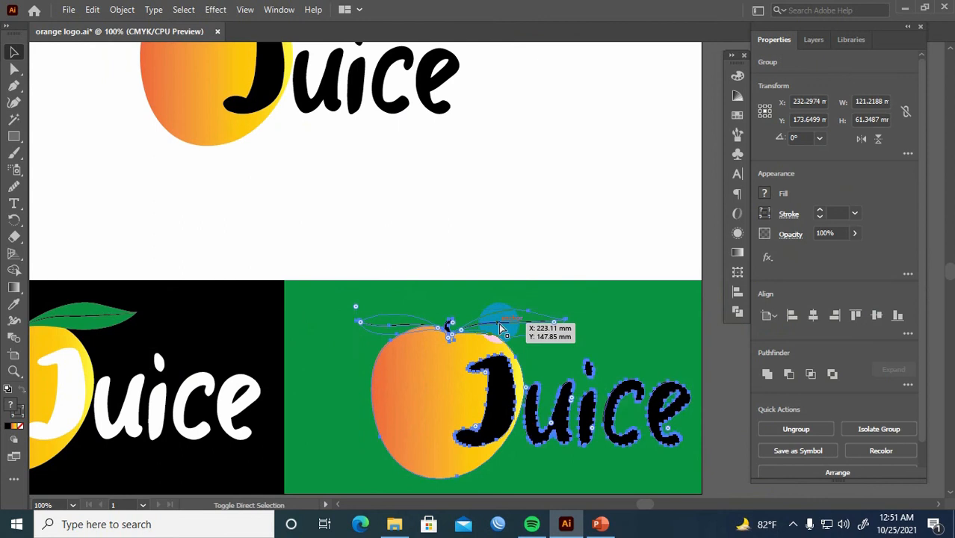
key(ctrl+shift+g)
click(518, 305)
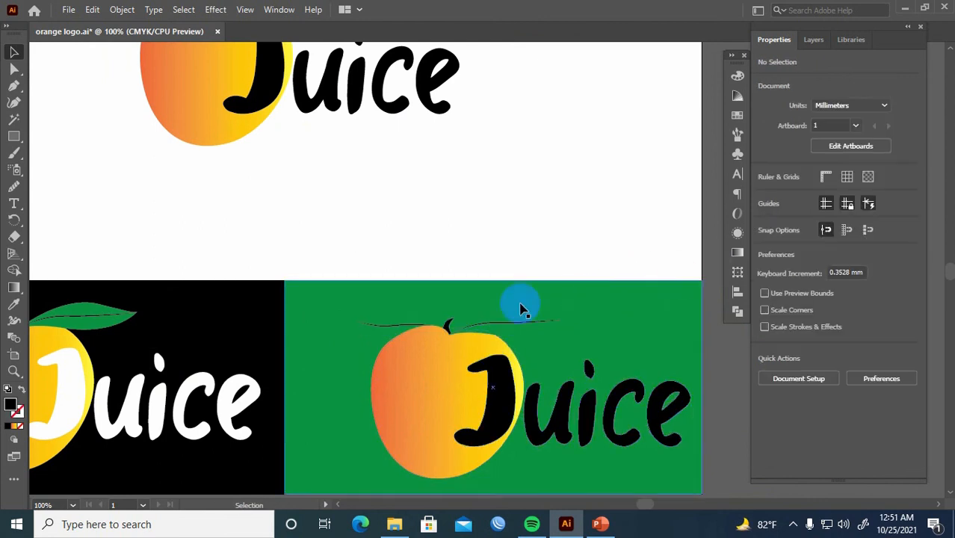
click(488, 327)
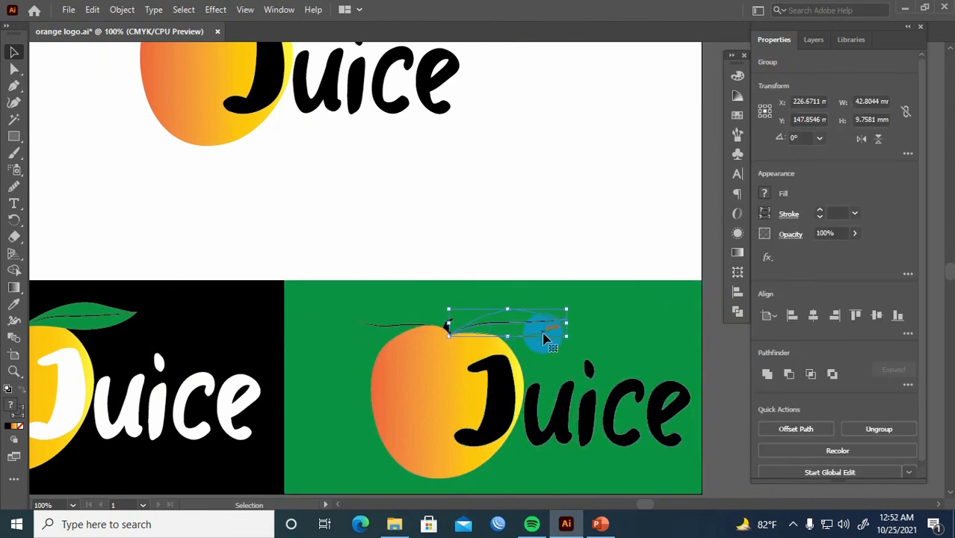
key(ctrl+shift+g)
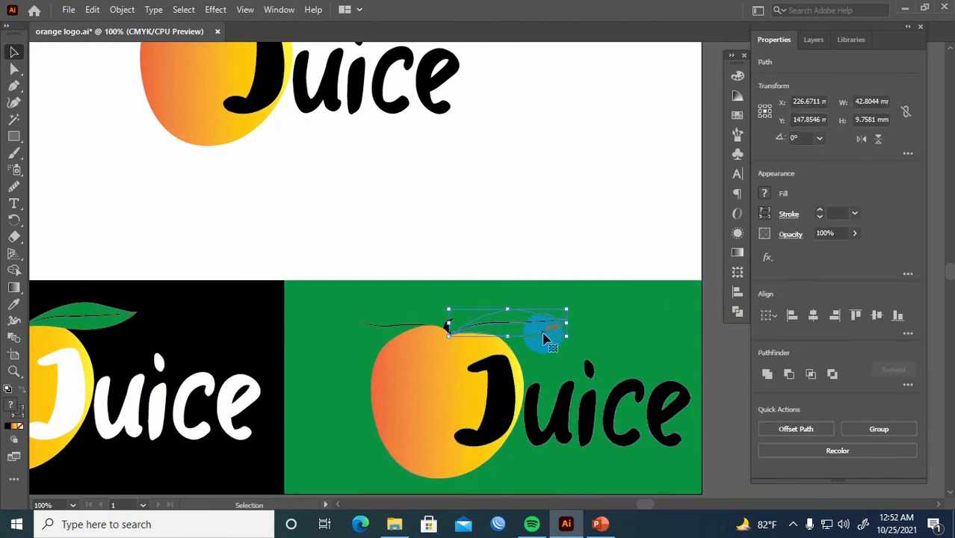
Fill the larger leaf shape of the logo on the green background with black
click(549, 324)
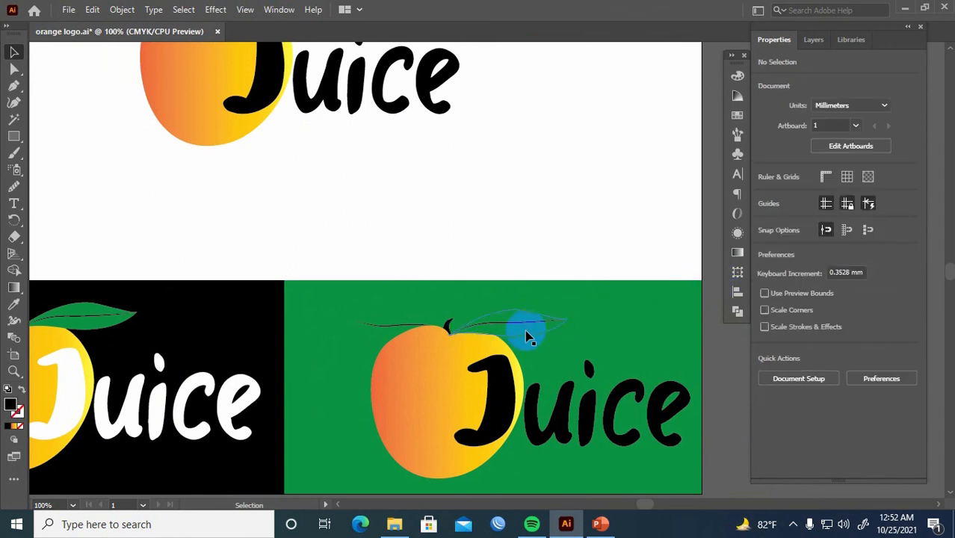
click(523, 330)
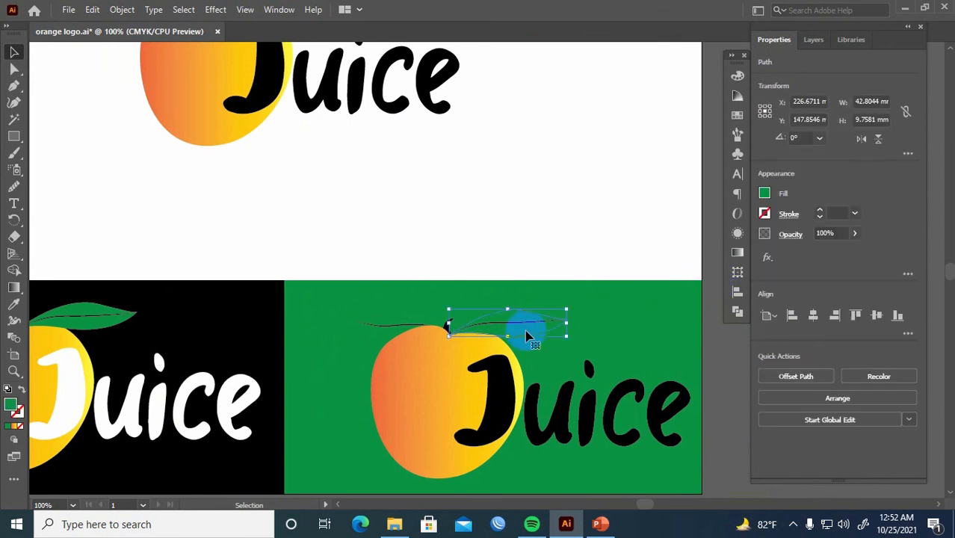
click(764, 192)
click(641, 244)
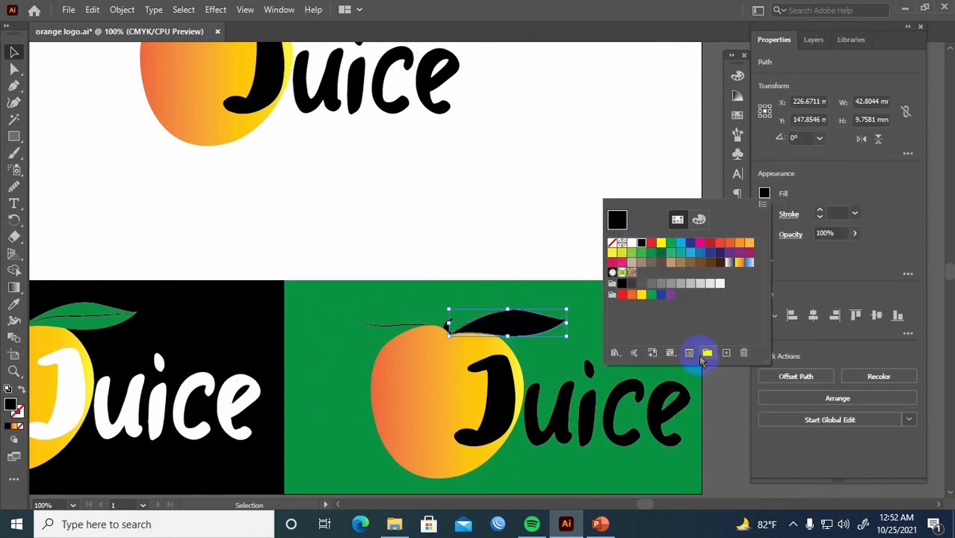
Fill the smaller leaf to the left of the stem on the green background with black
click(373, 325)
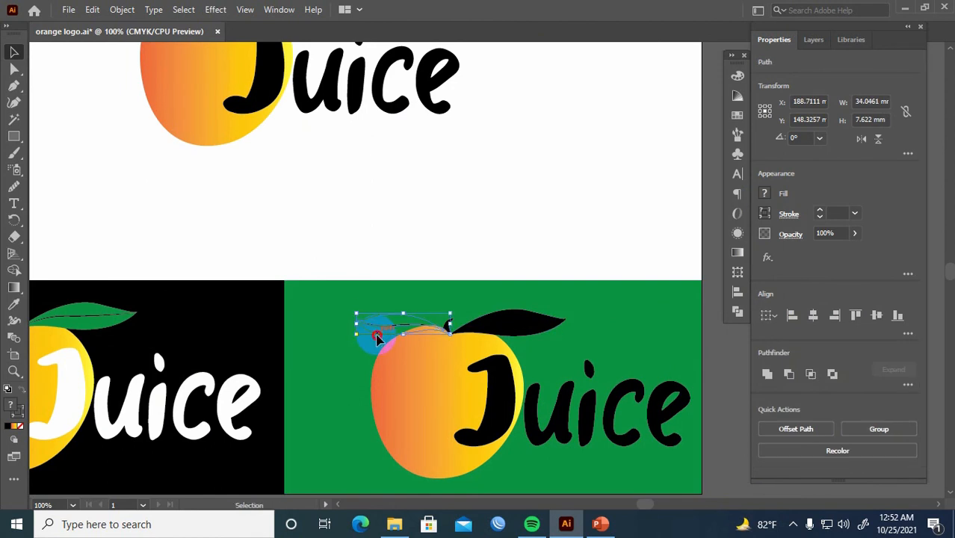
click(375, 333)
click(763, 193)
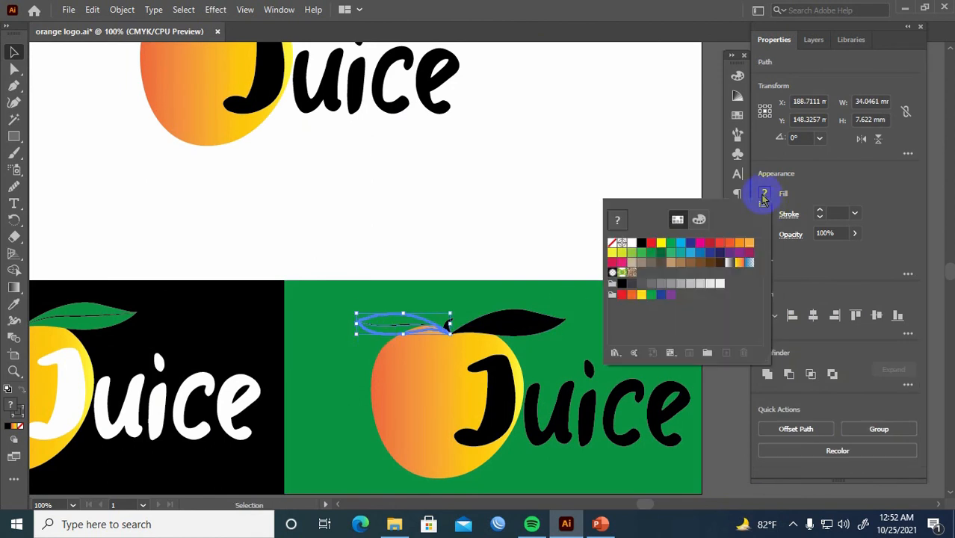
click(643, 245)
click(716, 391)
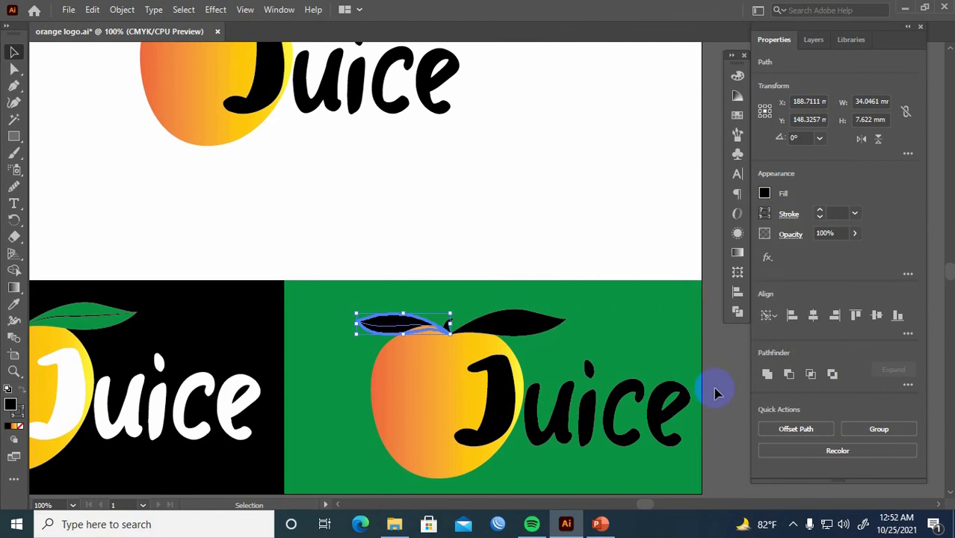
click(717, 392)
Save the orange logo document with all three logo versions
scroll(587, 351, down, 1)
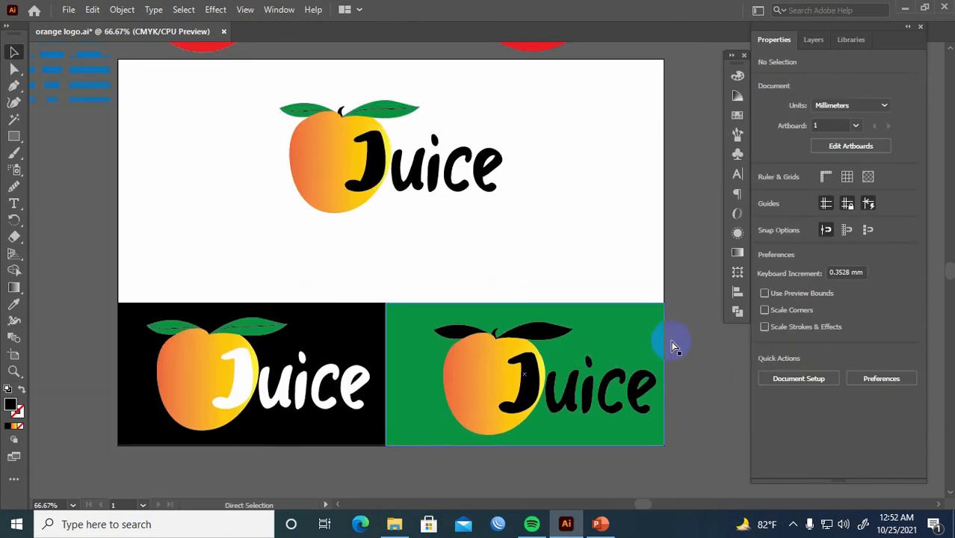
key(ctrl+s)
scroll(679, 329, down, 1)
scroll(679, 329, up, 1)
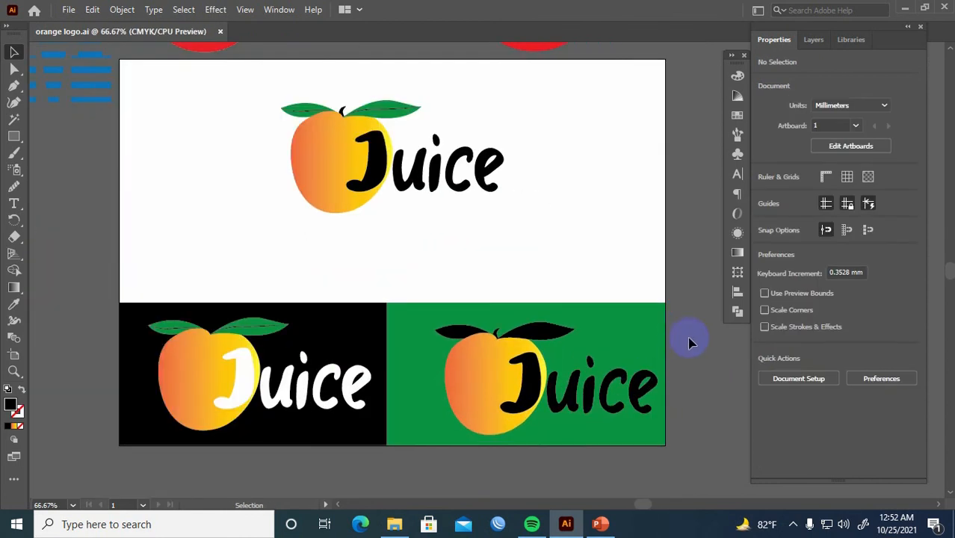
drag(690, 340, 675, 363)
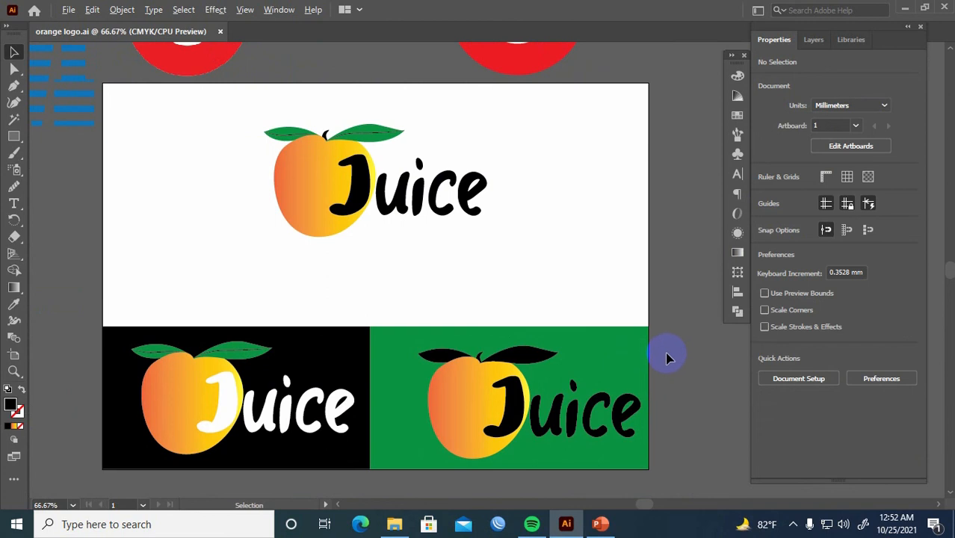
scroll(667, 359, down, 1)
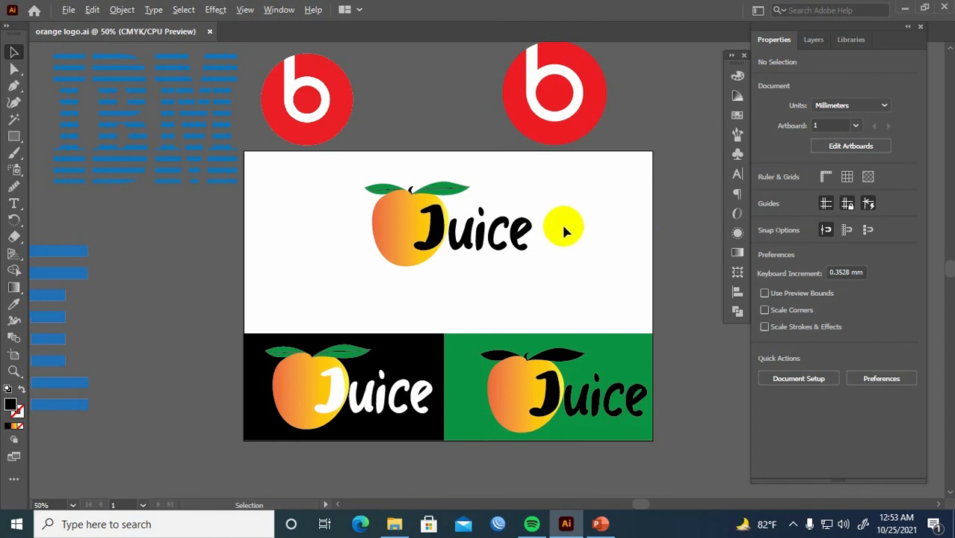
scroll(564, 226, up, 1)
scroll(563, 226, down, 1)
scroll(568, 246, down, 1)
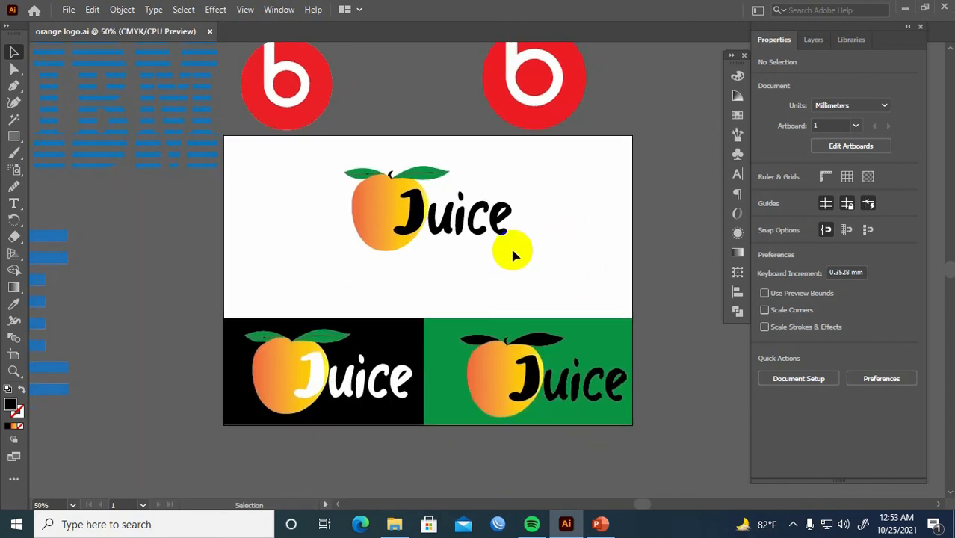
scroll(529, 233, up, 1)
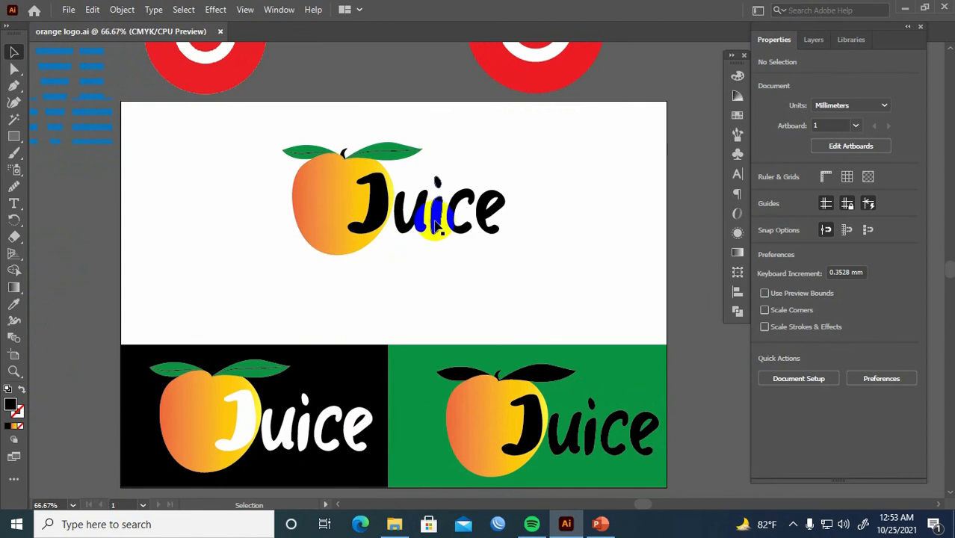